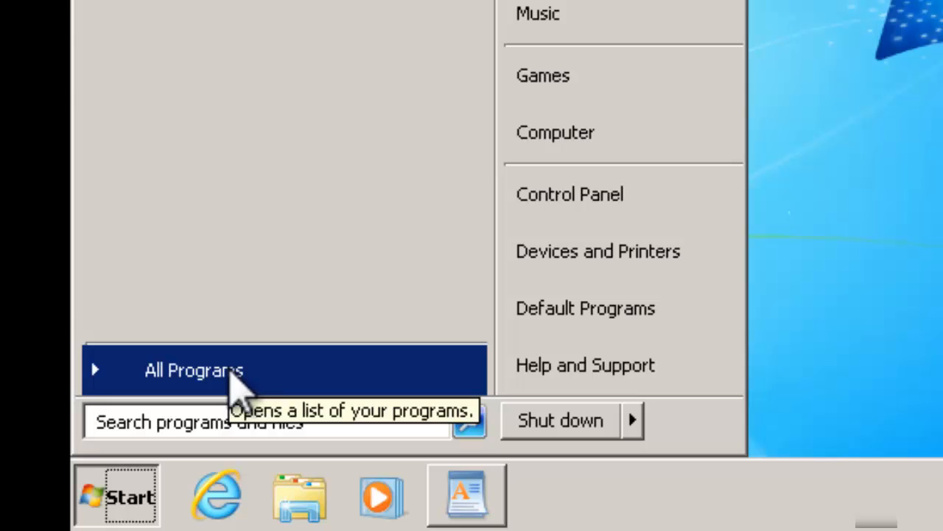
# Step: Launch Diseñador de pruebas de NetSupport School from All Programs > NetSupport School
pyautogui.click(230, 369)
pyautogui.click(214, 391)
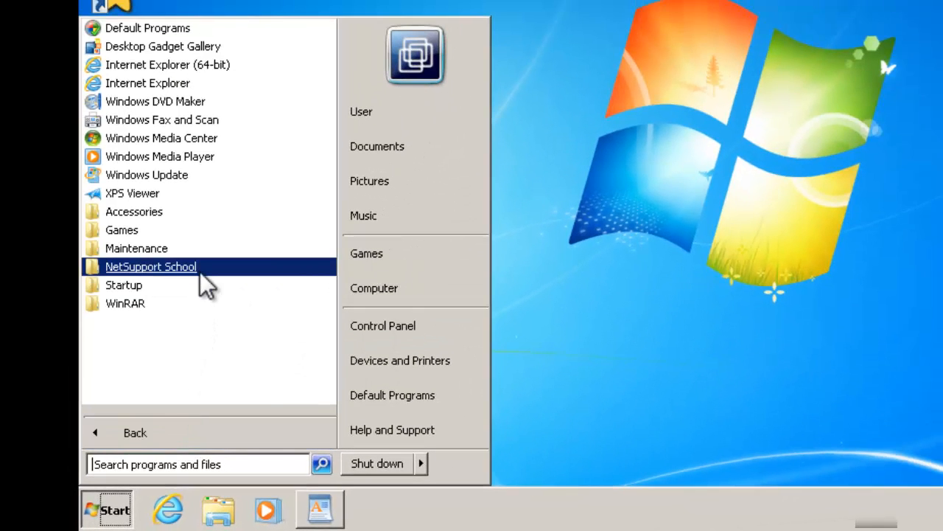
pyautogui.click(169, 268)
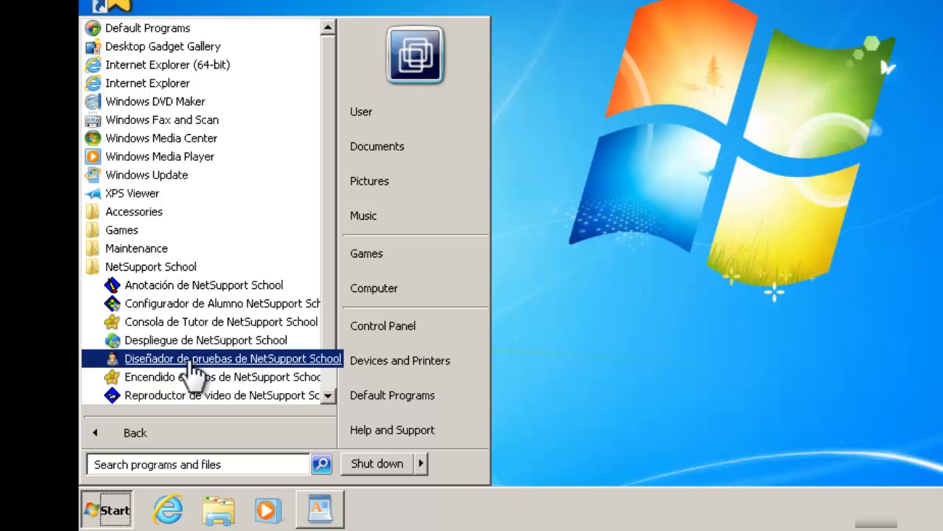
pyautogui.click(190, 360)
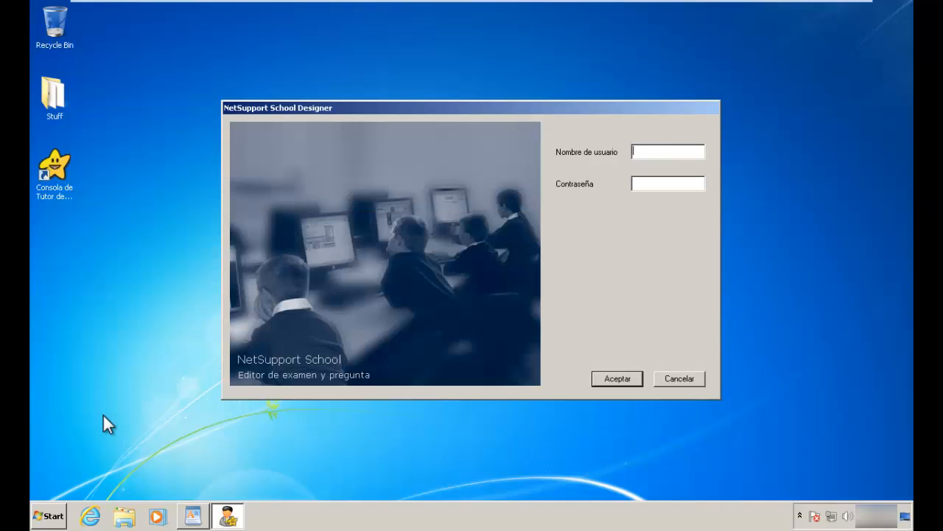
# Step: Log in with the admin user name and its password to reach the main designer workspace
pyautogui.click(603, 107)
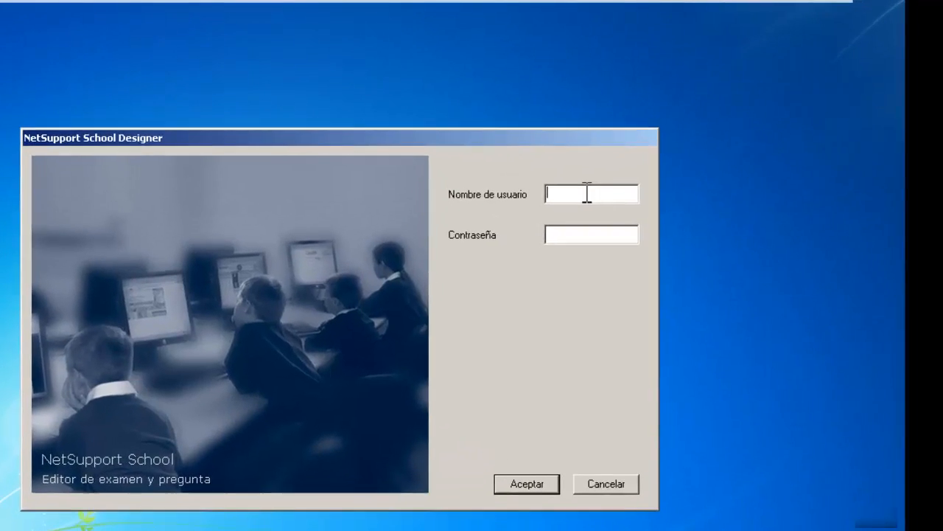
pyautogui.click(618, 171)
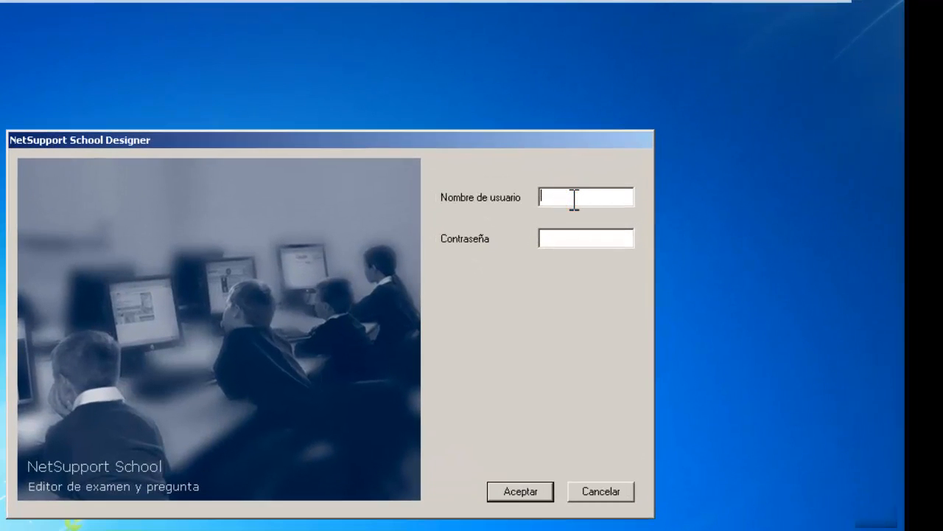
pyautogui.write('admin')
pyautogui.press('Tab')
pyautogui.write('admin')
pyautogui.click(518, 492)
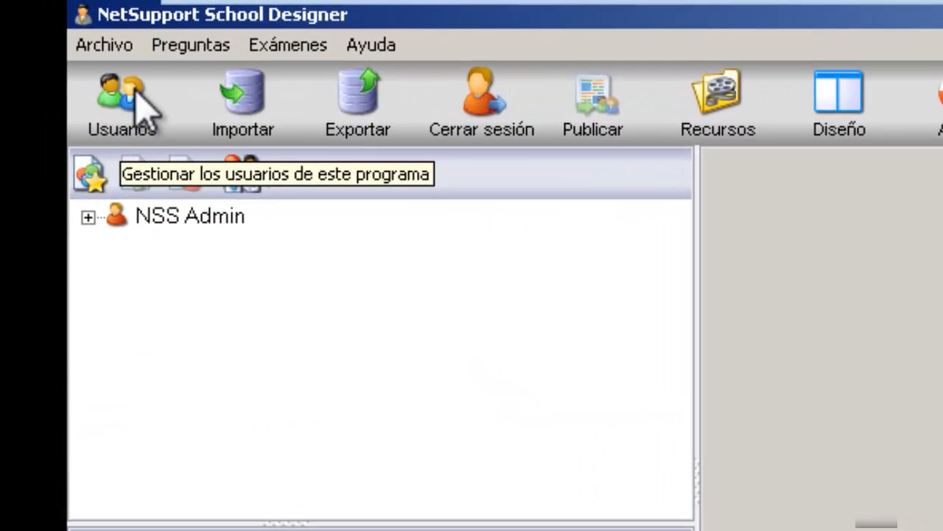
# Step: In Usuarios, add a user with full name, login name and confirmed password, granting Derechos de admin
pyautogui.click(135, 94)
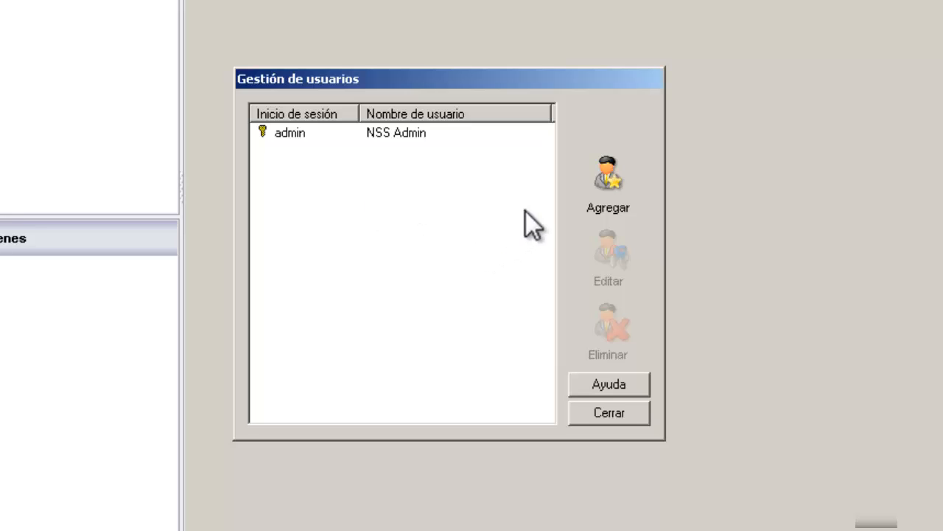
pyautogui.click(611, 177)
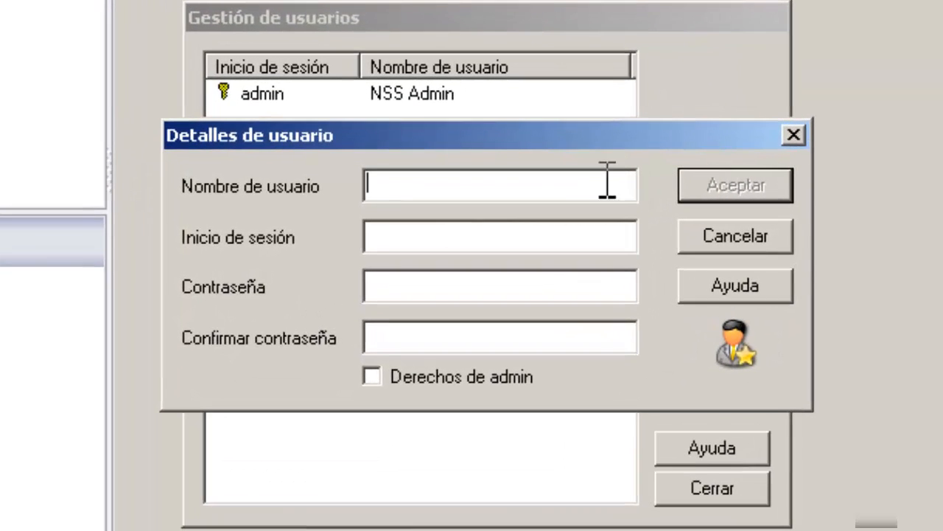
pyautogui.click(575, 181)
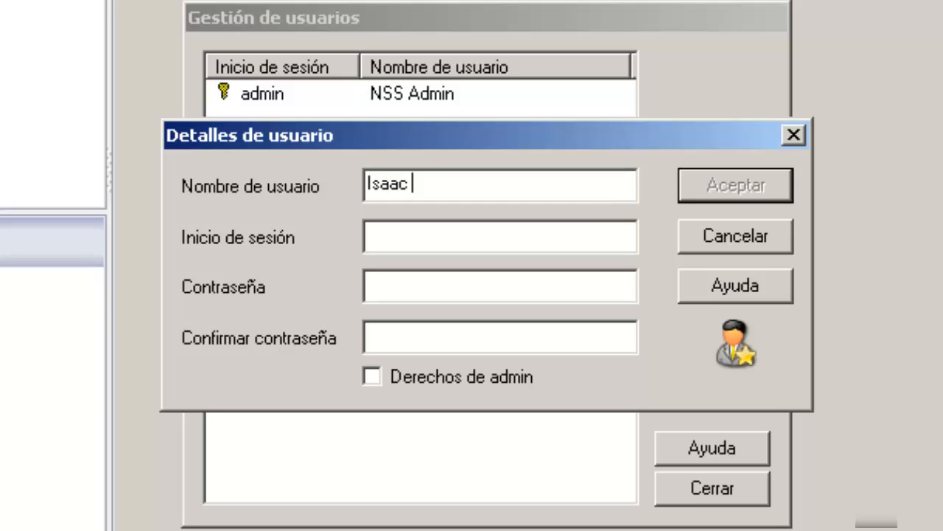
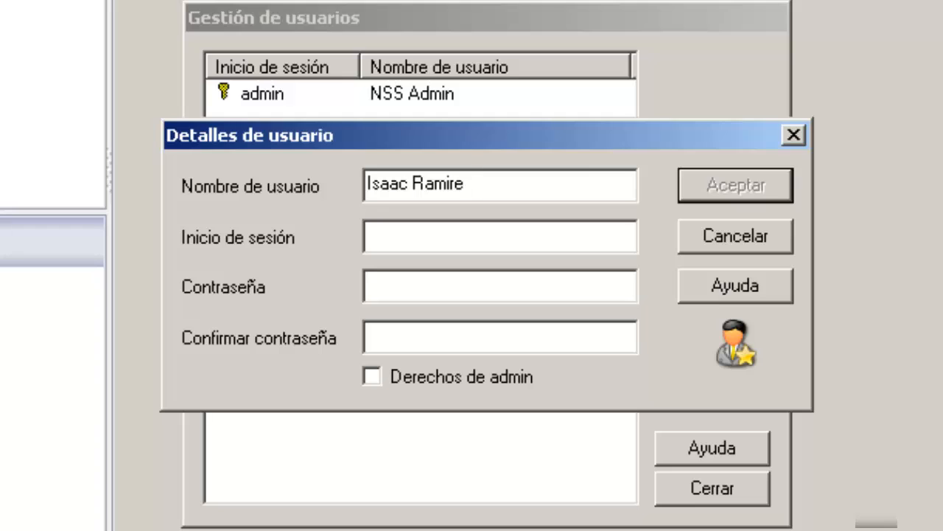
pyautogui.click(468, 237)
pyautogui.write('isaac')
pyautogui.click(461, 289)
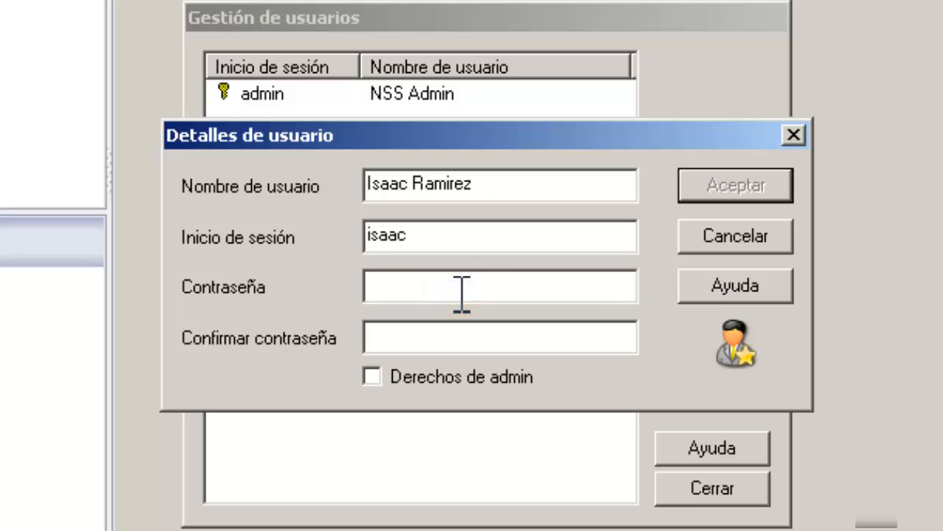
pyautogui.write('123')
pyautogui.click(424, 337)
pyautogui.write('123')
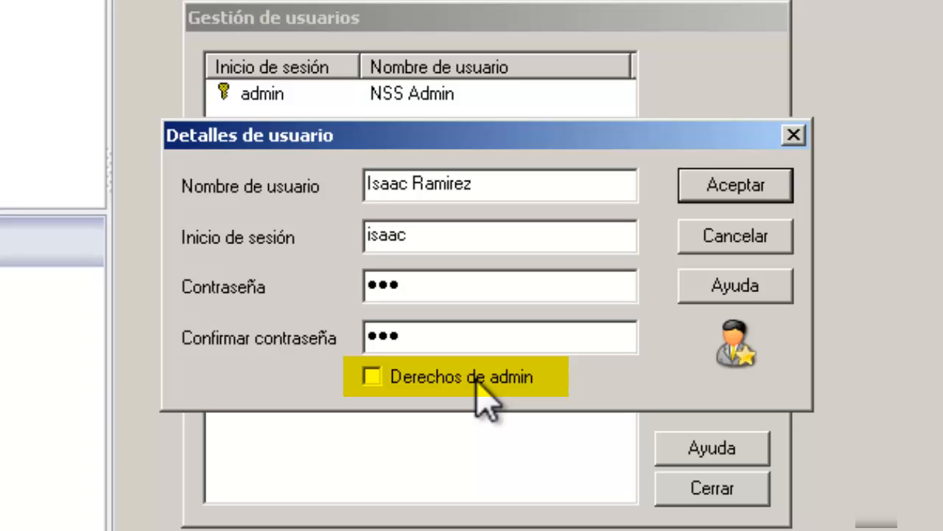
pyautogui.click(482, 398)
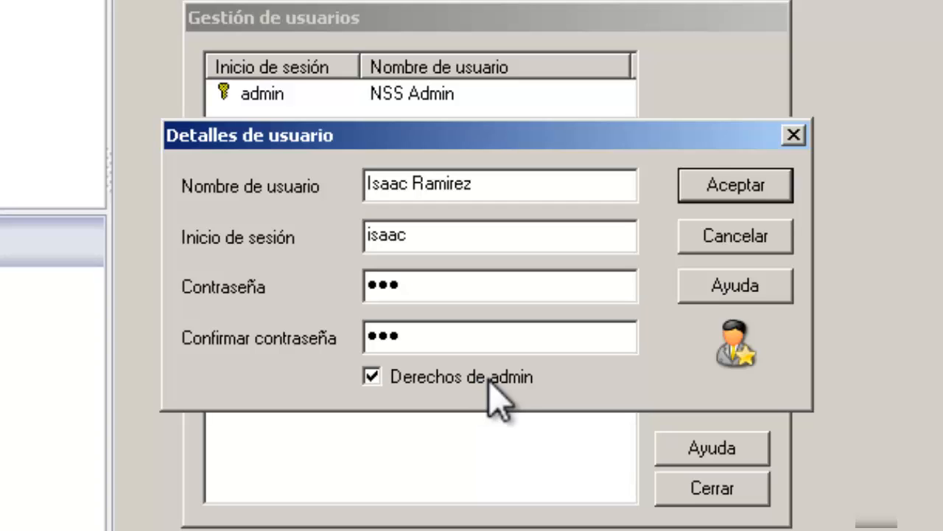
pyautogui.click(736, 186)
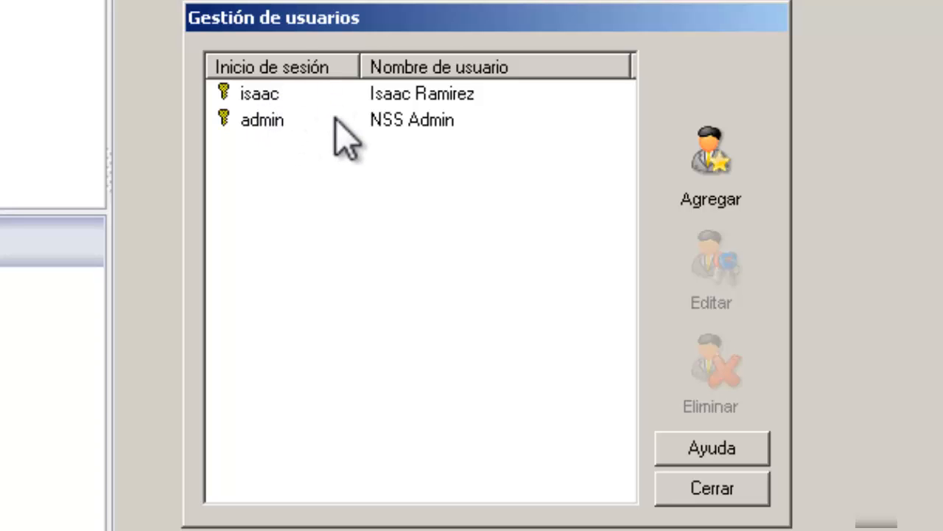
# Step: Add another user with full name, login name and confirmed password, without admin rights
pyautogui.click(704, 184)
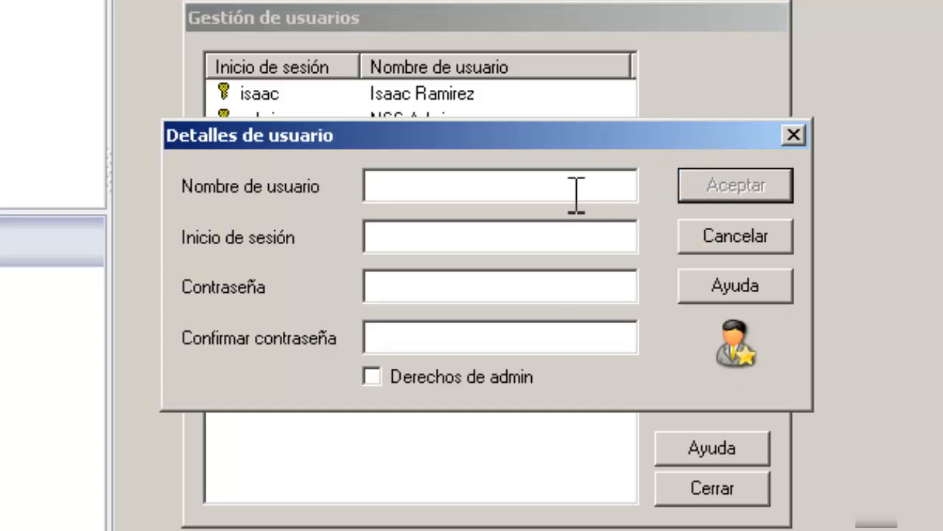
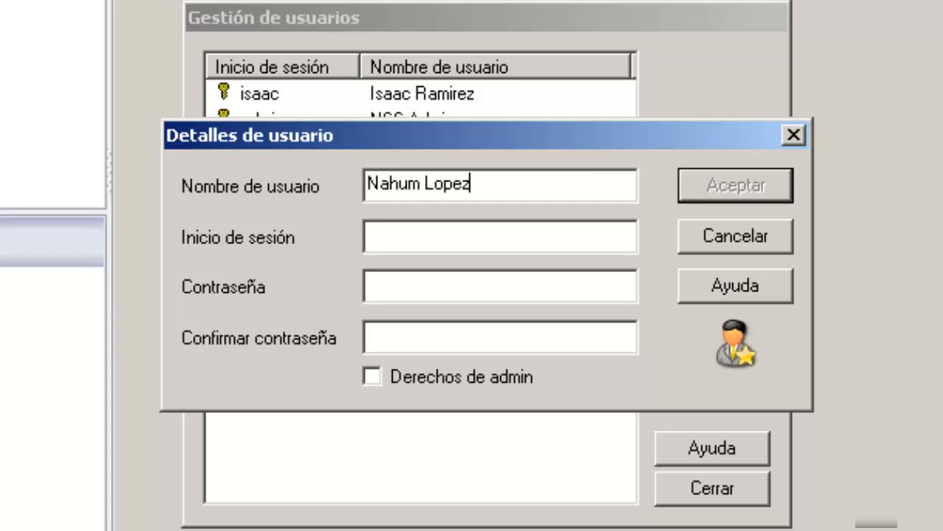
pyautogui.click(483, 237)
pyautogui.write('n')
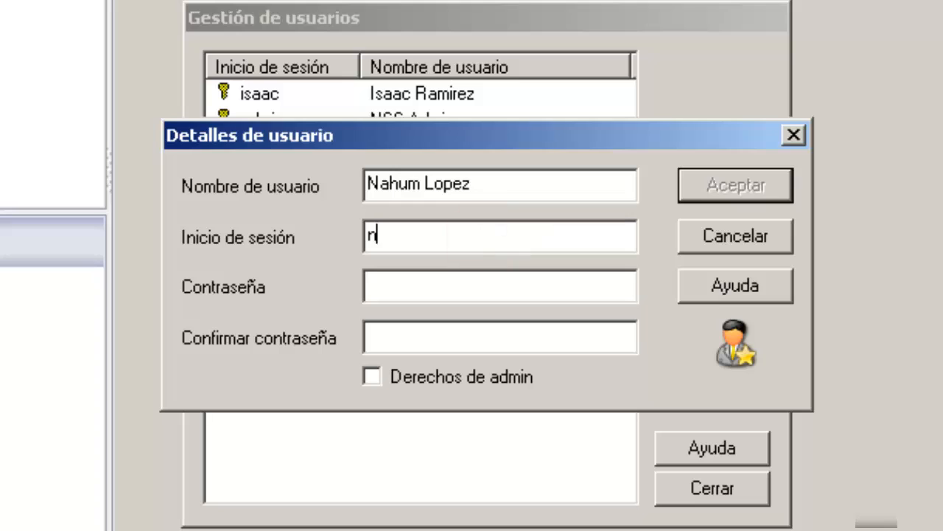
pyautogui.write('ahum')
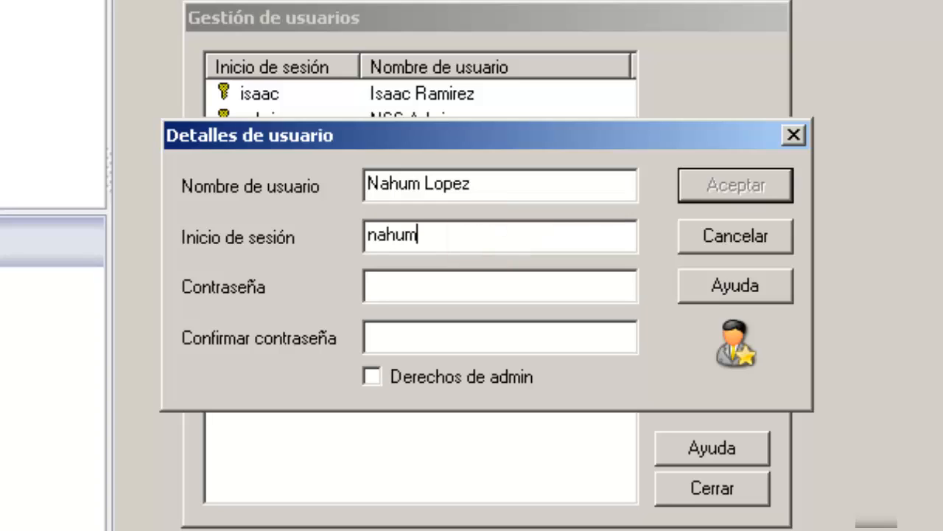
pyautogui.click(441, 287)
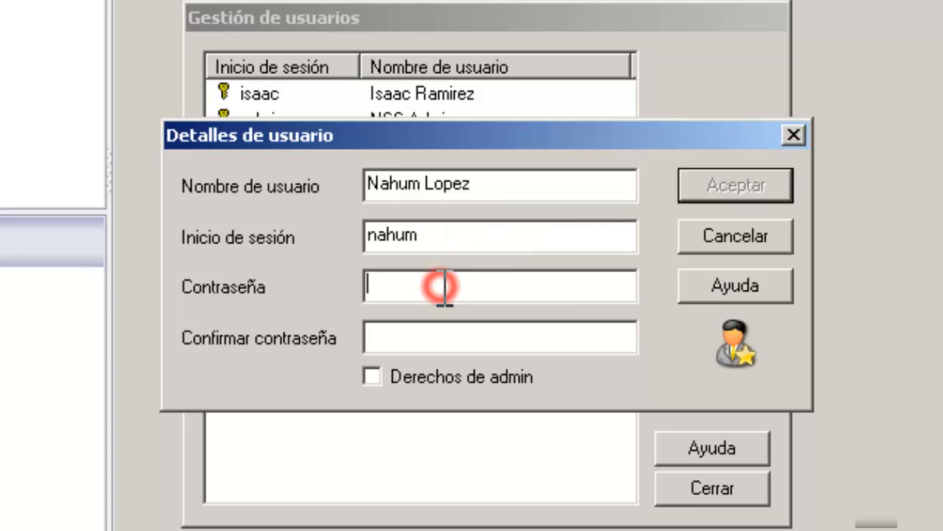
pyautogui.write('123')
pyautogui.click(430, 339)
pyautogui.write('123')
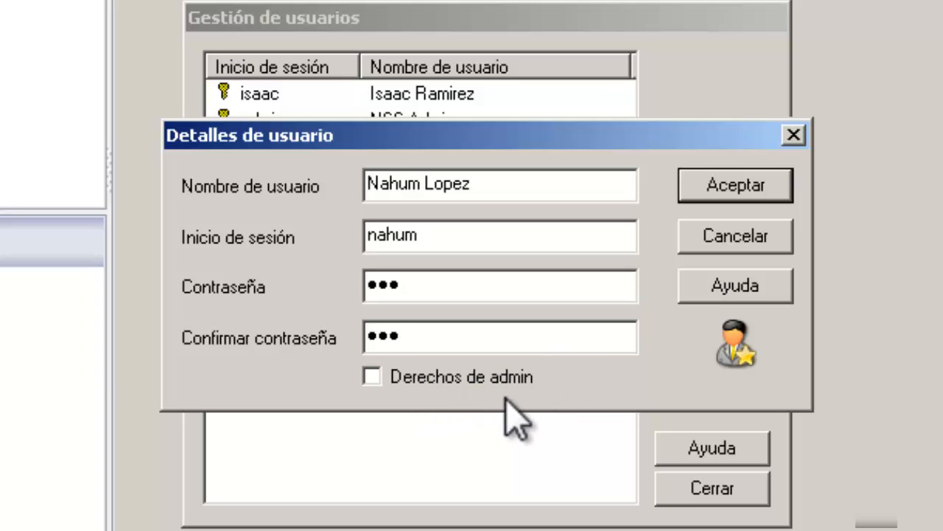
pyautogui.click(738, 188)
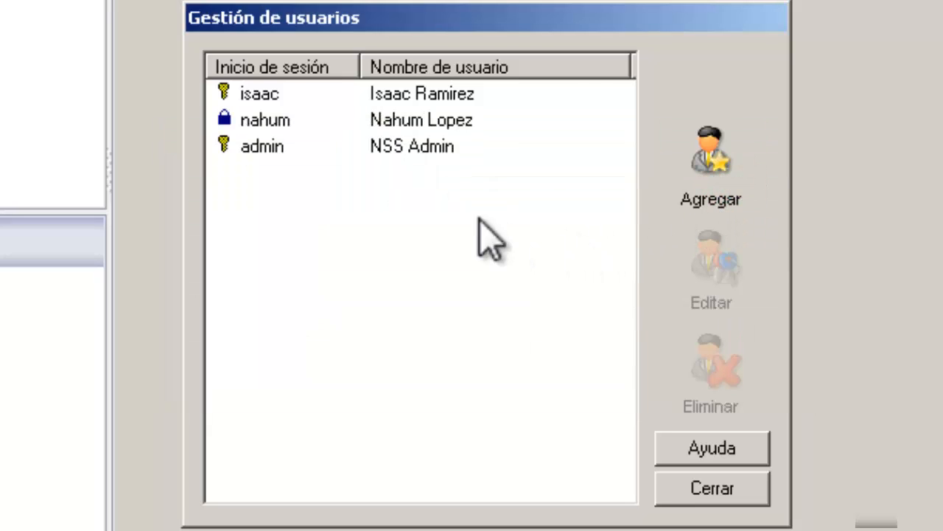
# Step: Review the two newly added user entries in the user list
pyautogui.click(446, 95)
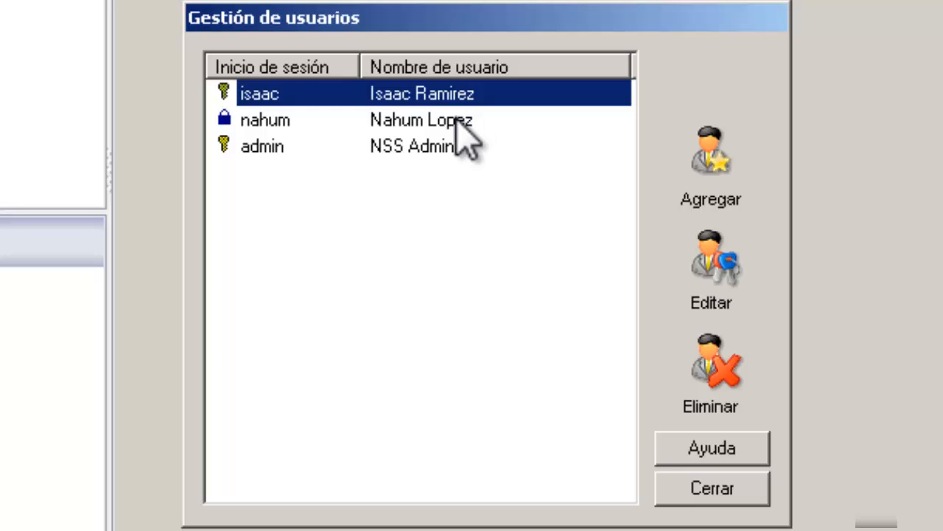
pyautogui.click(457, 121)
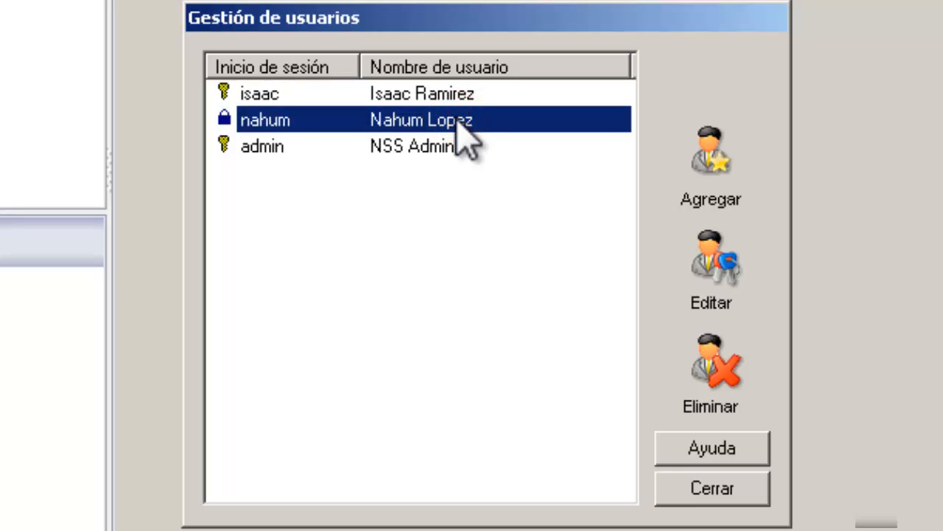
pyautogui.click(255, 91)
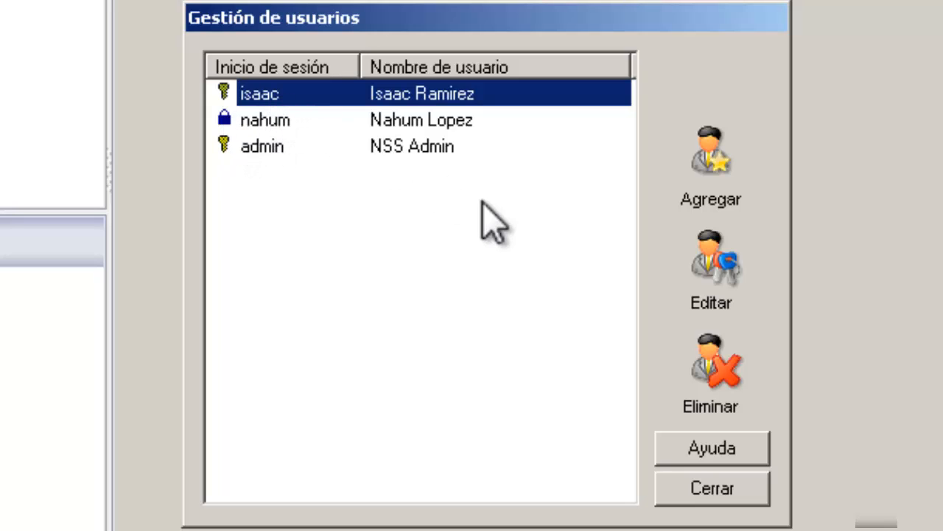
pyautogui.click(455, 125)
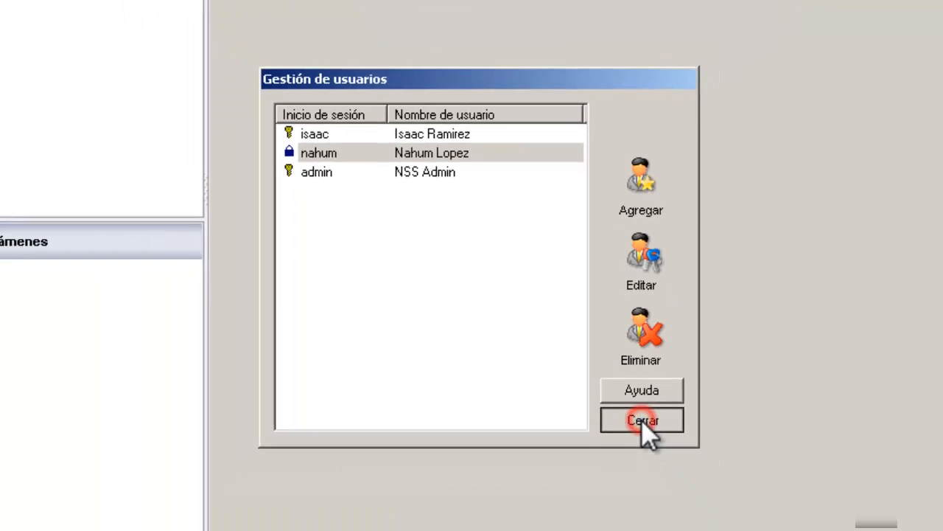
# Step: Close user management, sign out, and log back in as the first new admin user
pyautogui.click(712, 488)
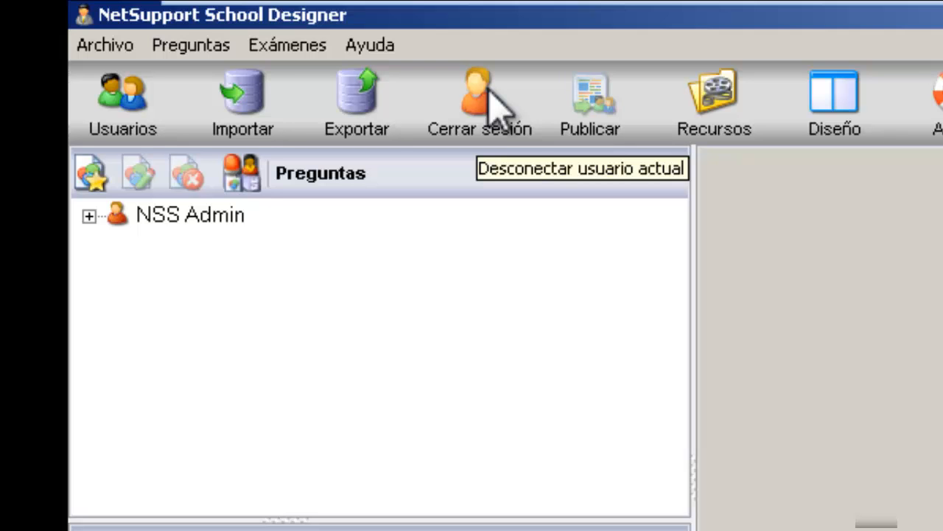
pyautogui.click(489, 92)
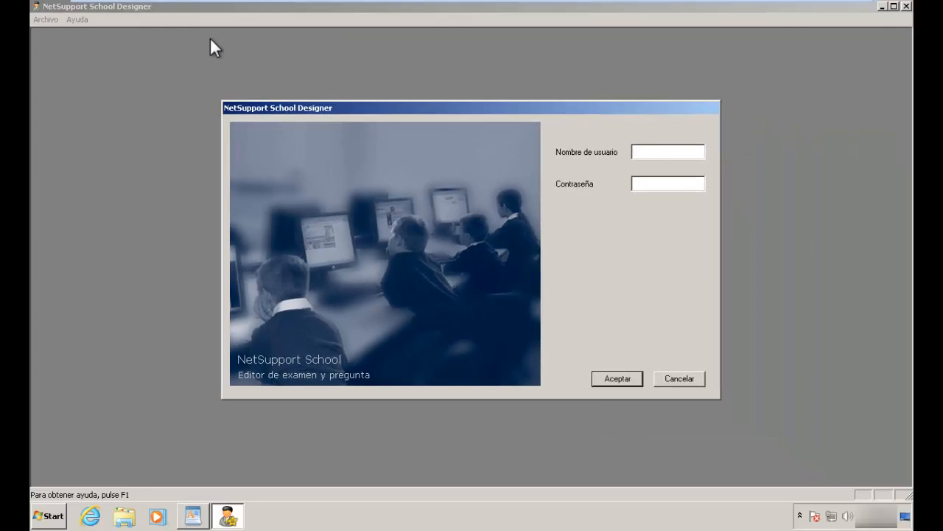
pyautogui.click(661, 153)
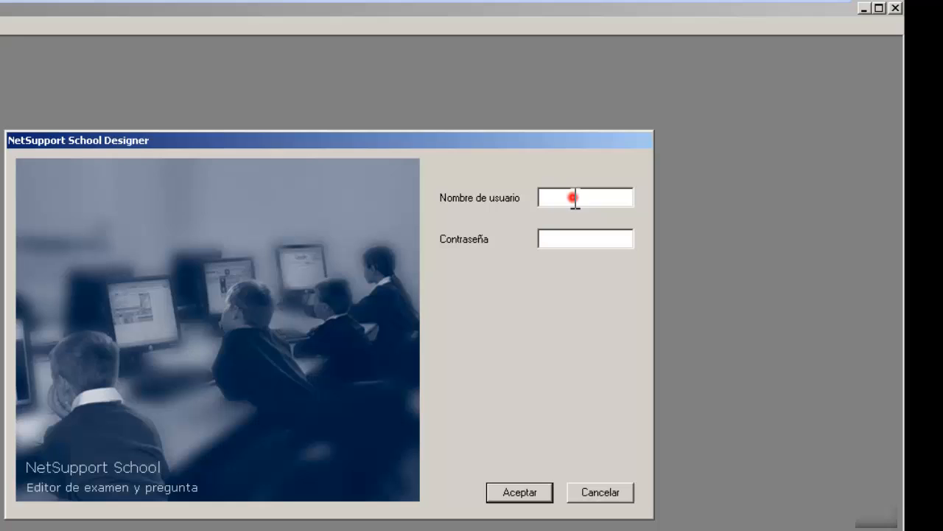
pyautogui.click(574, 198)
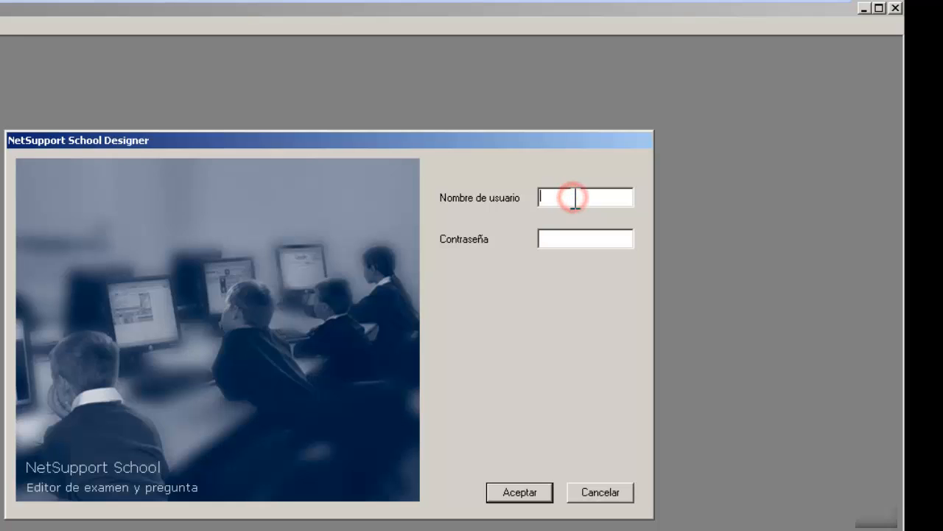
pyautogui.write('isaac')
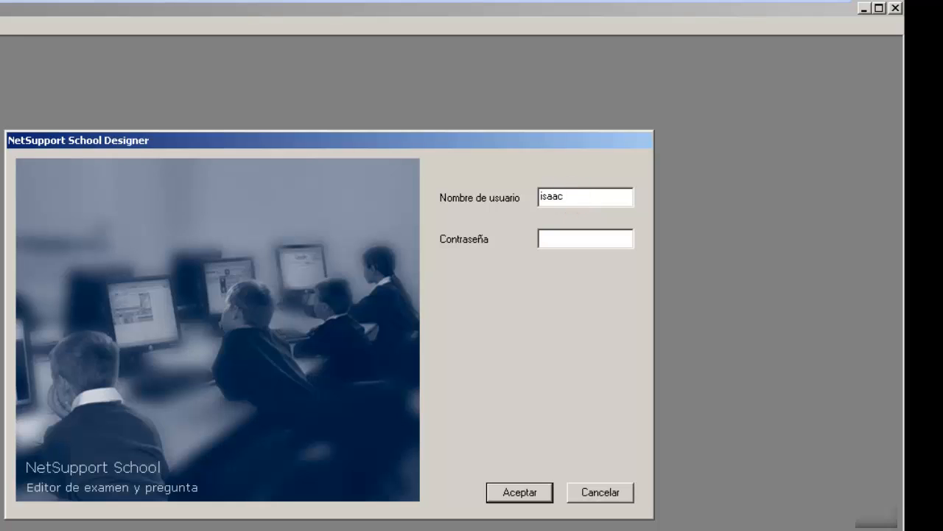
pyautogui.press('Tab')
pyautogui.write('•••')
pyautogui.click(525, 494)
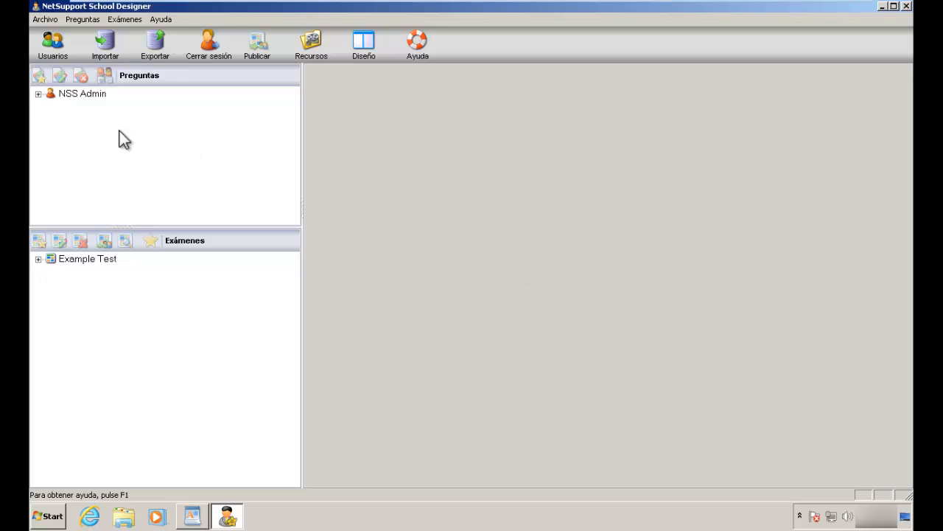
# Step: Create a new Opción múltiple question
pyautogui.click(99, 129)
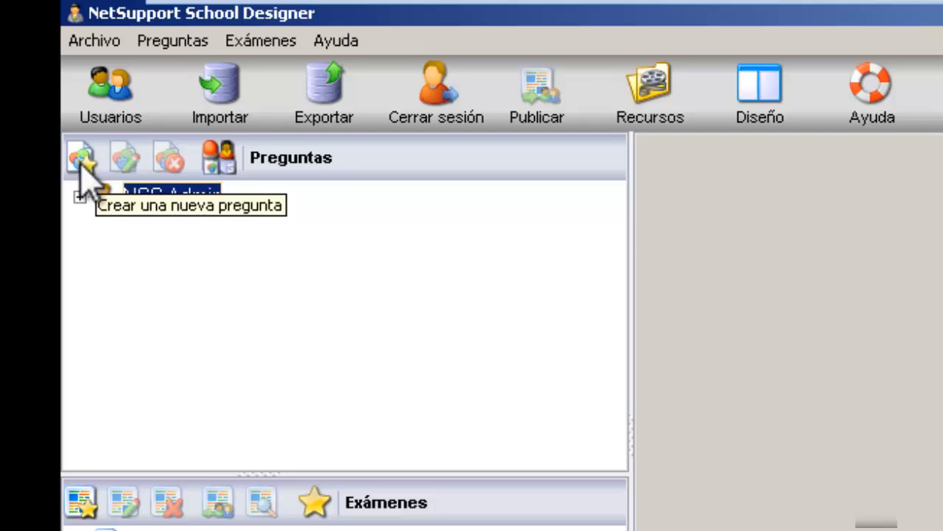
pyautogui.click(81, 156)
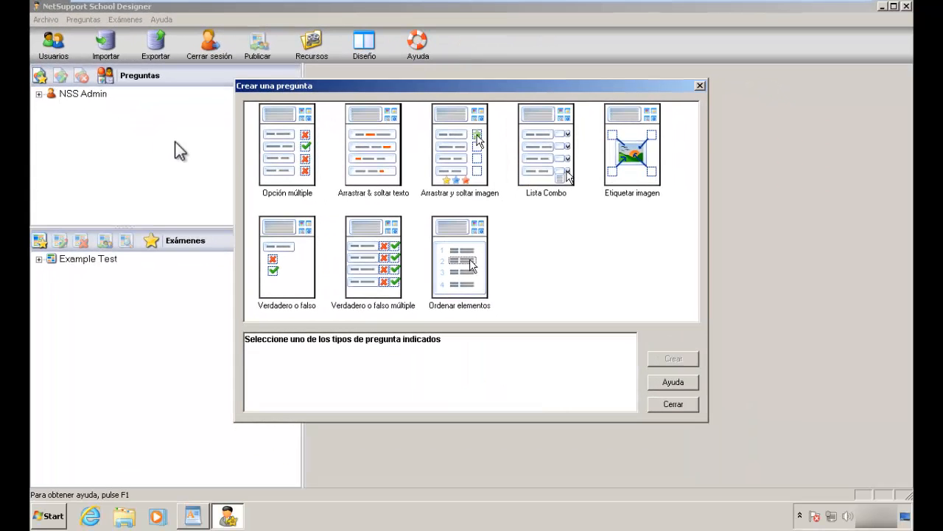
pyautogui.click(282, 148)
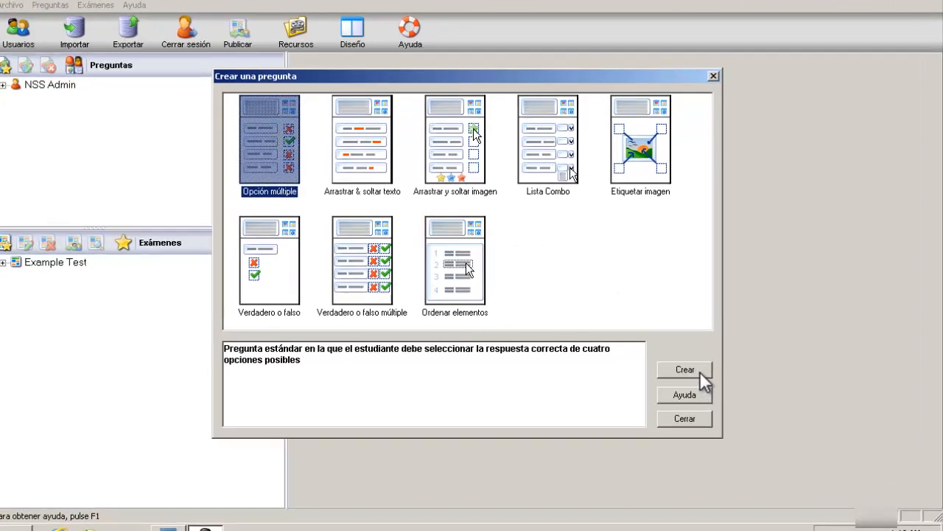
pyautogui.click(688, 361)
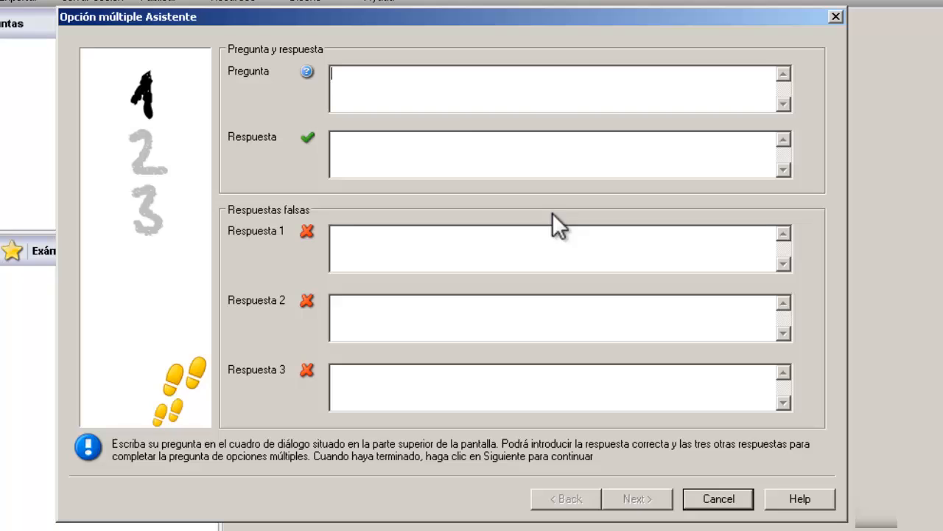
# Step: Enter the question 'Past Participle of the verb: Speak' with correct answer 'Spoken'
pyautogui.click(423, 87)
pyautogui.write('Past Participle of ')
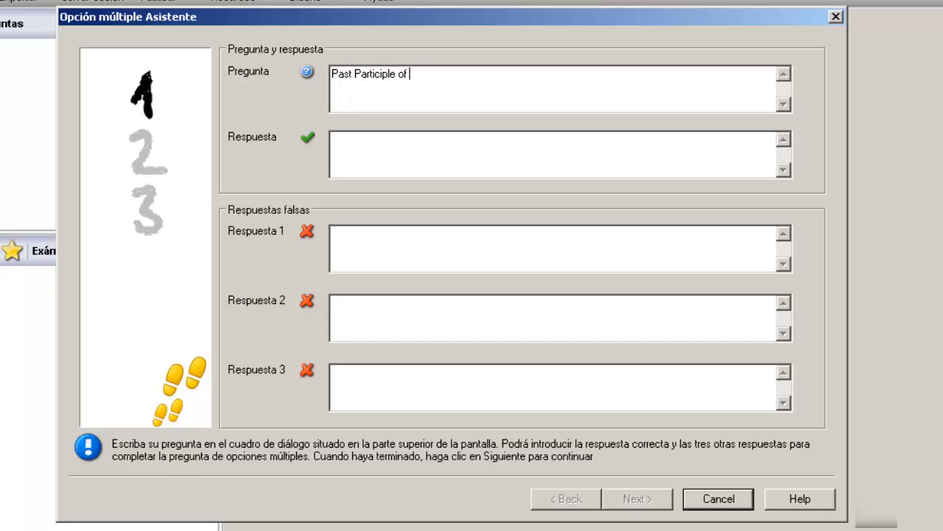
pyautogui.write('the be')
pyautogui.press('BackSpace')
pyautogui.press('BackSpace')
pyautogui.write('verb: Speak')
pyautogui.click(395, 152)
pyautogui.write('Spoken')
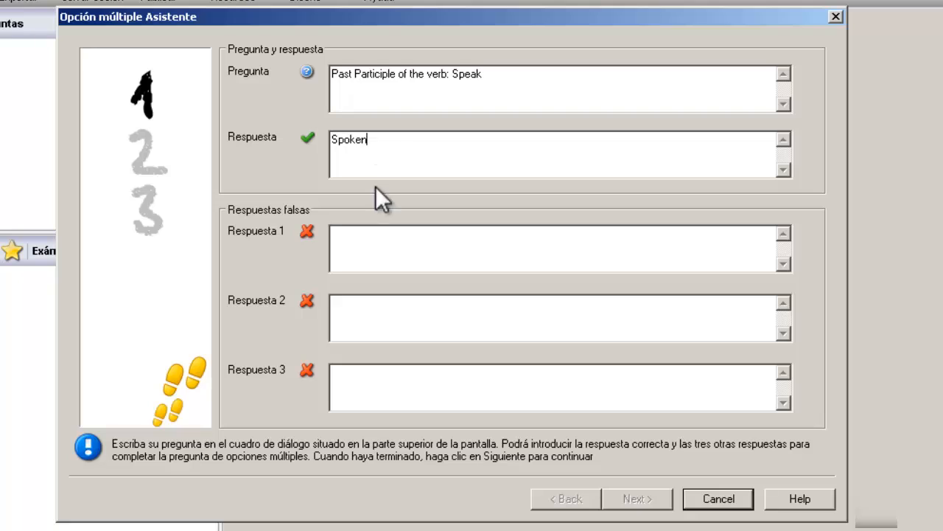
# Step: Add wrong answers 'Spoked', 'Spoke' and 'Speaked', then continue to resources
pyautogui.click(380, 242)
pyautogui.write('Spoked')
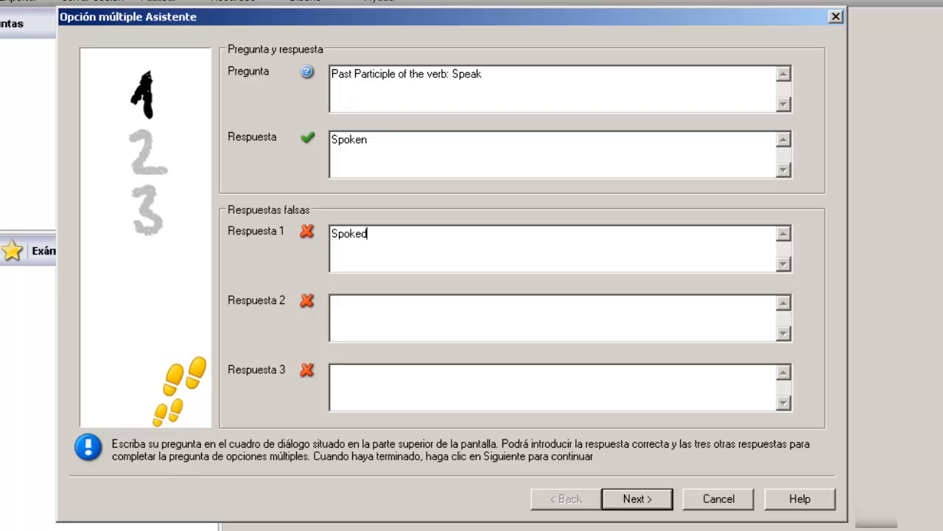
pyautogui.click(356, 325)
pyautogui.write('Spoke')
pyautogui.click(361, 376)
pyautogui.write('P')
pyautogui.press('BackSpace')
pyautogui.write('Speaked')
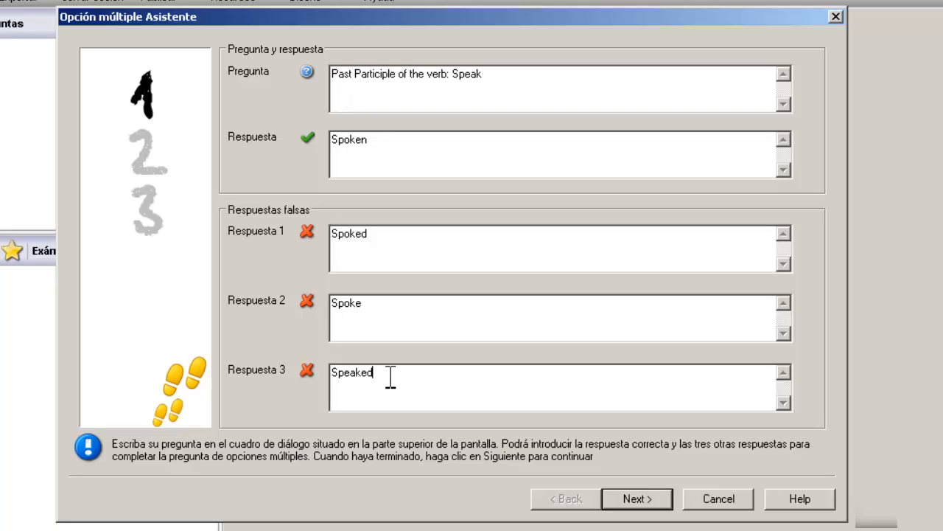
pyautogui.click(636, 497)
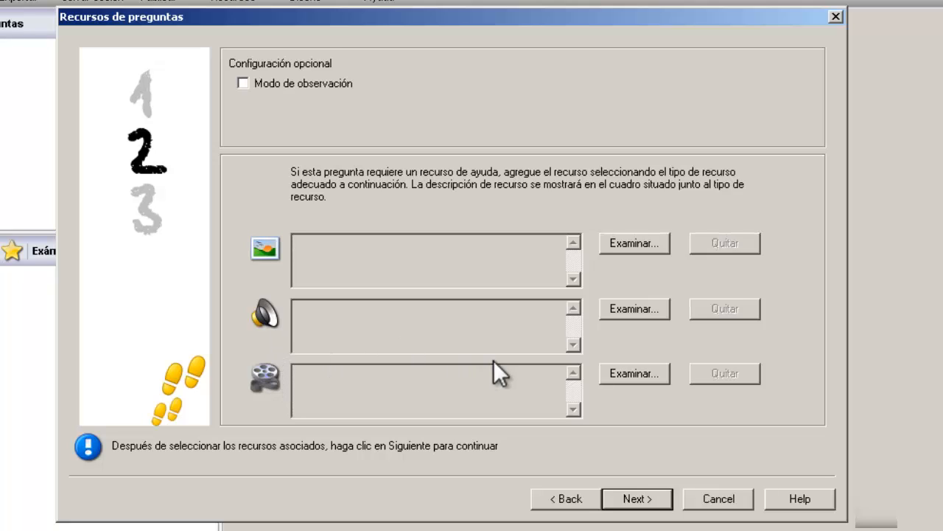
# Step: Skip the question resources page, leaving all resources empty
pyautogui.click(638, 501)
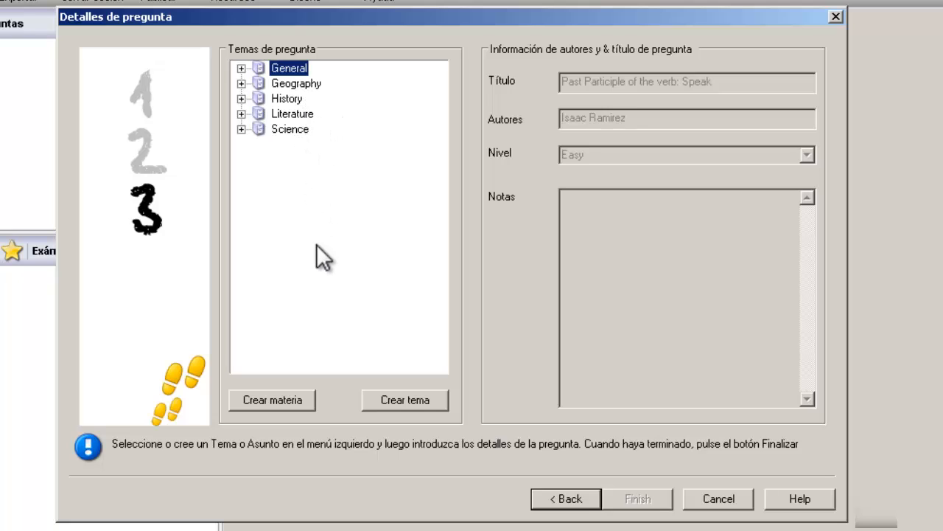
# Step: Create a new question topic named 'English'
pyautogui.click(271, 403)
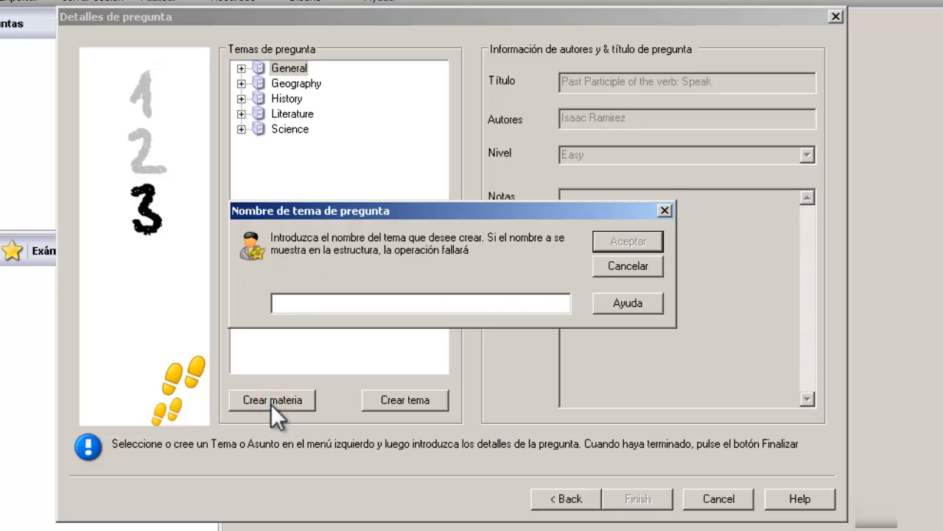
pyautogui.write('English')
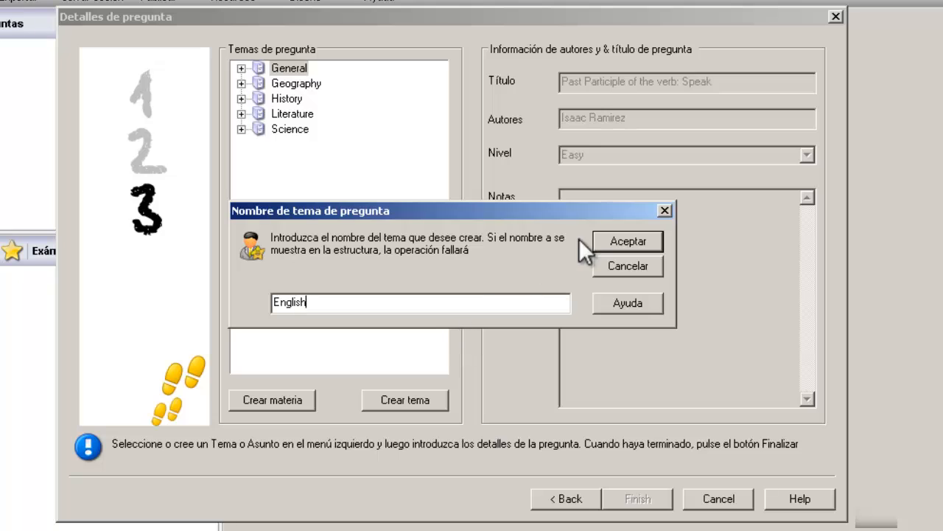
pyautogui.click(606, 240)
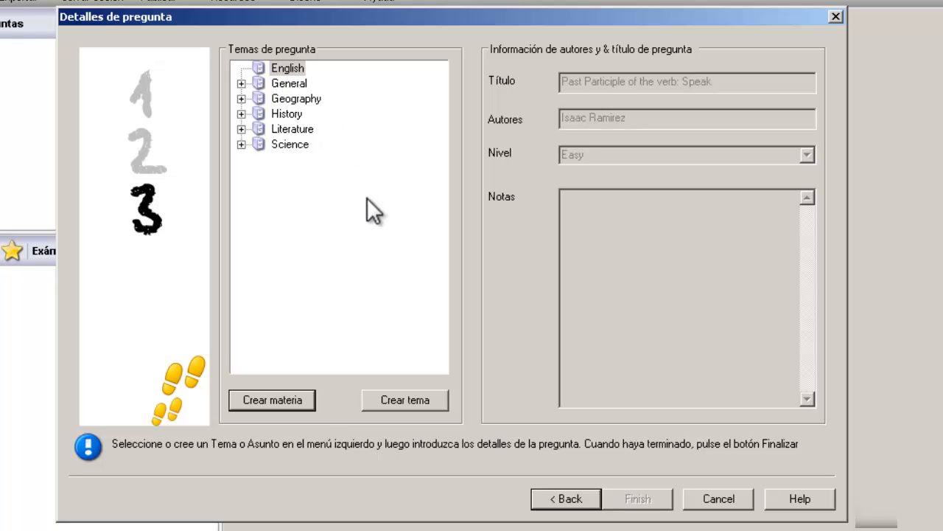
# Step: Add a 'Verbs' subject under English and file the question under Verbs
pyautogui.click(396, 404)
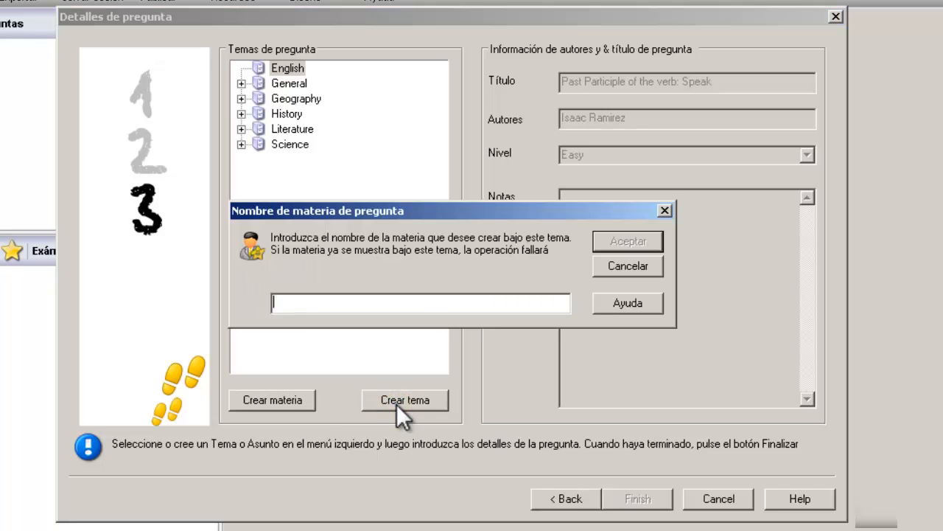
pyautogui.click(414, 306)
pyautogui.write('Verbs')
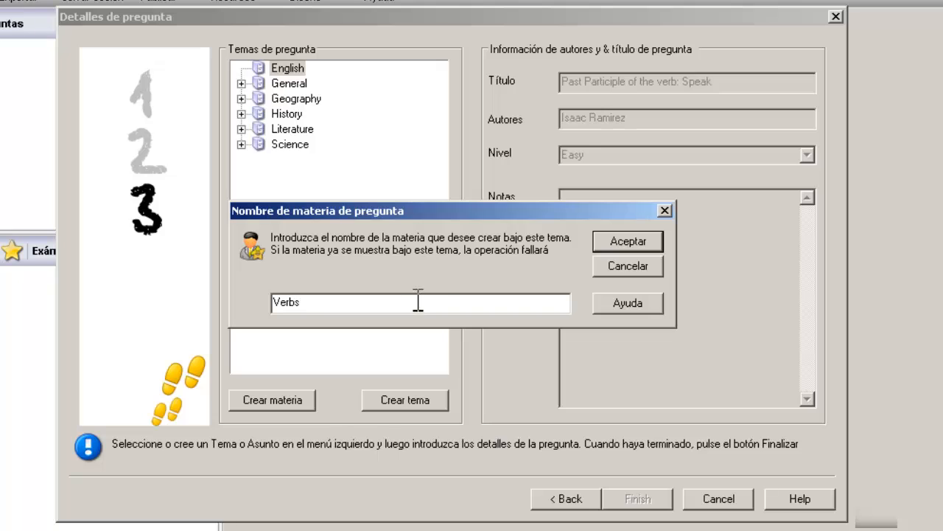
pyautogui.click(615, 239)
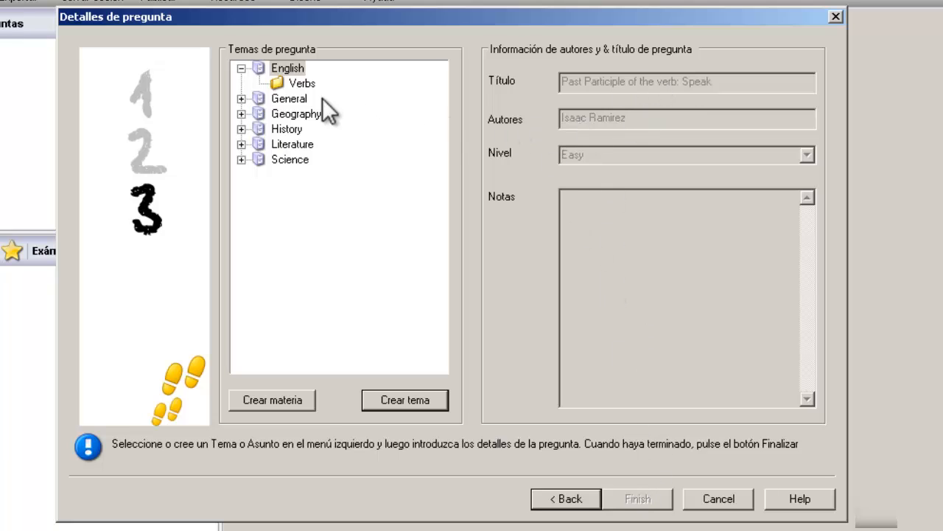
pyautogui.click(302, 85)
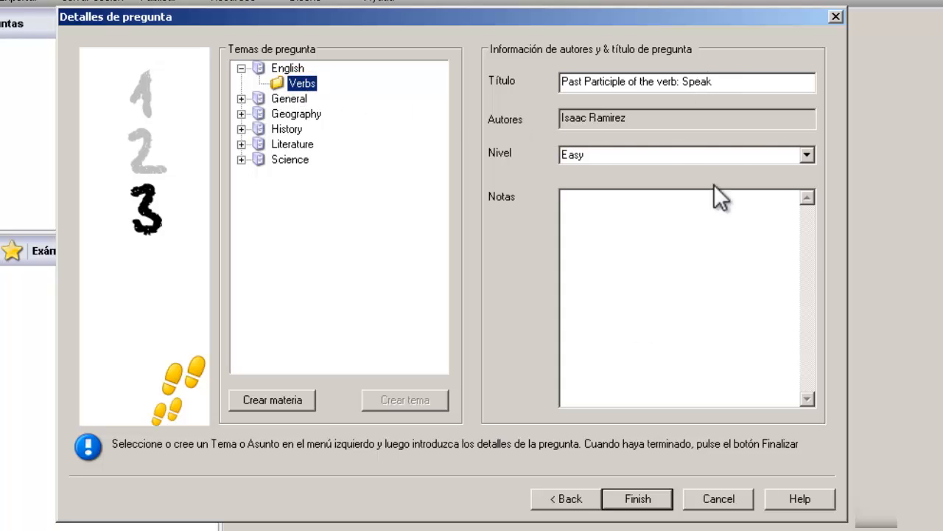
# Step: Check the question's title and author, and keep the difficulty level at Easy
pyautogui.click(745, 78)
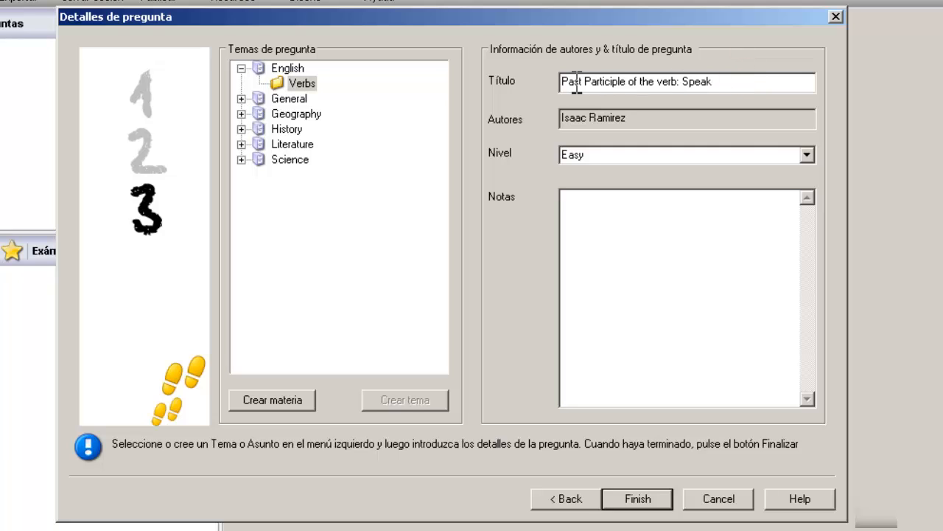
pyautogui.click(744, 84)
pyautogui.click(700, 119)
pyautogui.click(638, 155)
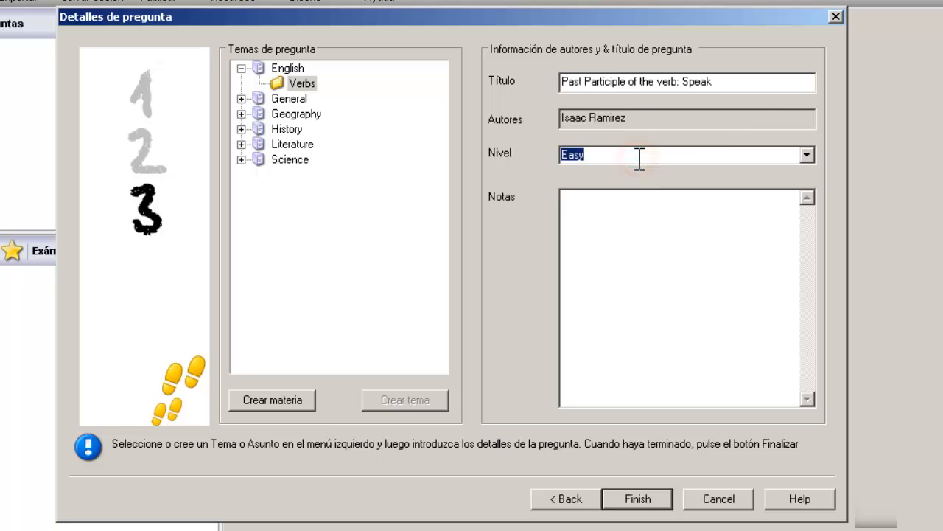
pyautogui.click(809, 155)
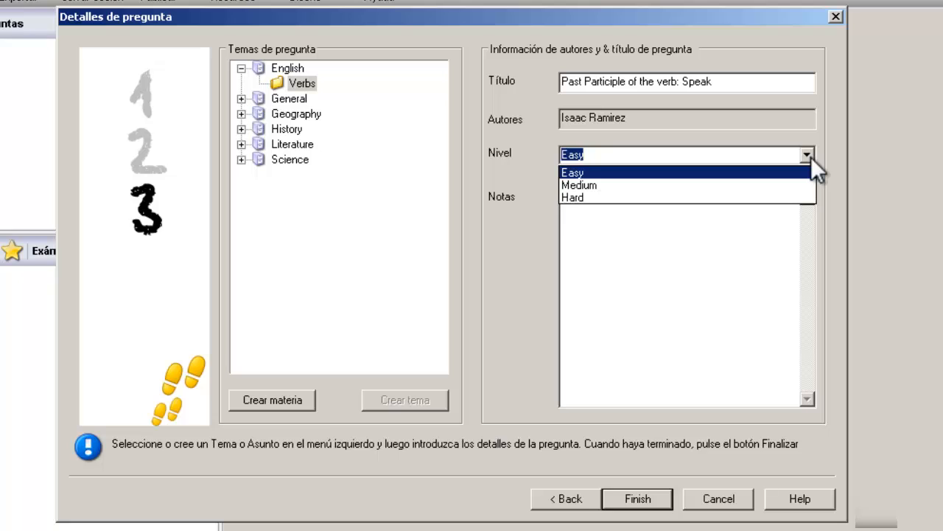
pyautogui.click(688, 173)
# Step: Add the note 'Unit 2, page 20, Book: English Basics' to the question
pyautogui.click(663, 244)
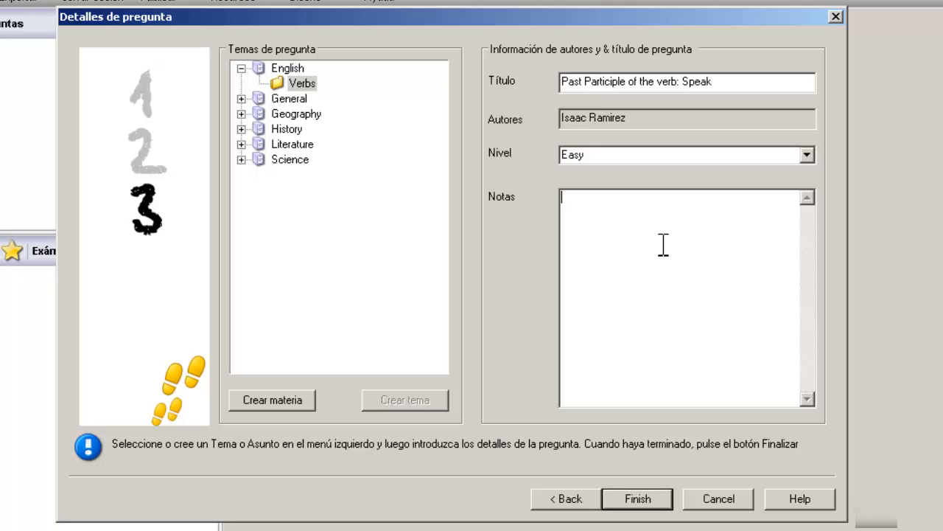
pyautogui.click(663, 245)
pyautogui.write('Unit 2, page')
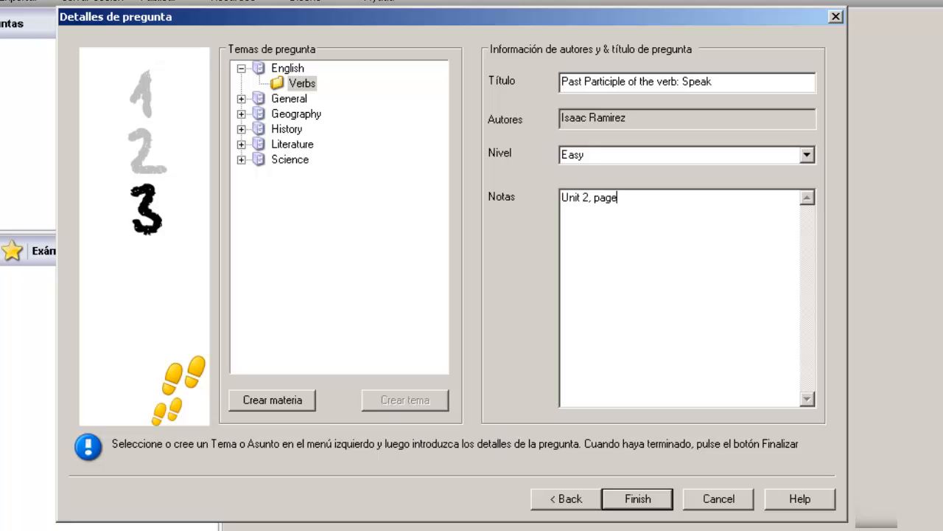
pyautogui.write(' 20, Book: English B')
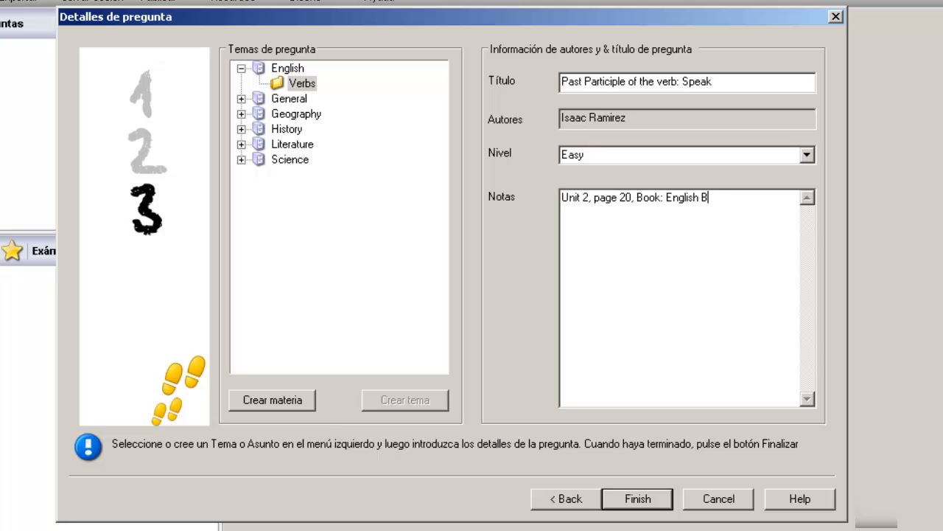
pyautogui.write('asics')
# Step: Save the Speak question and open it under NSS Admin > English > Verbs to preview
pyautogui.click(640, 499)
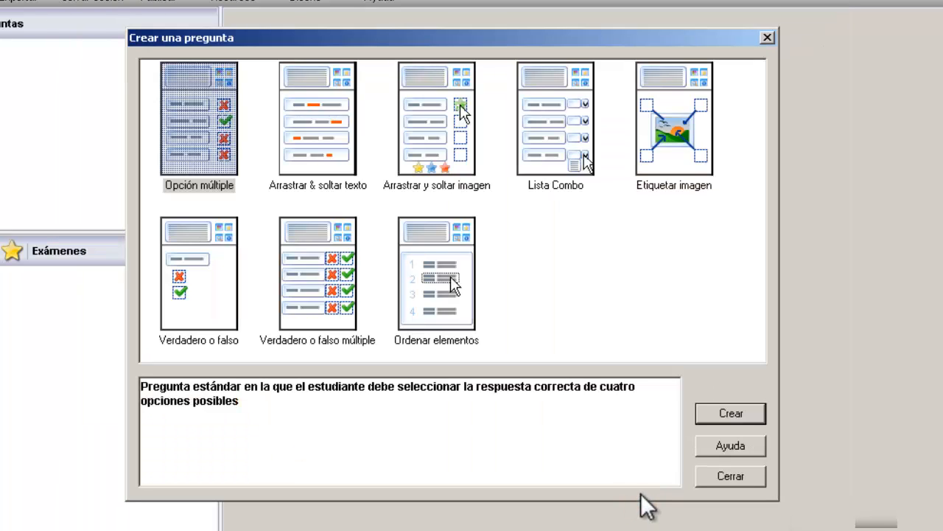
pyautogui.click(726, 473)
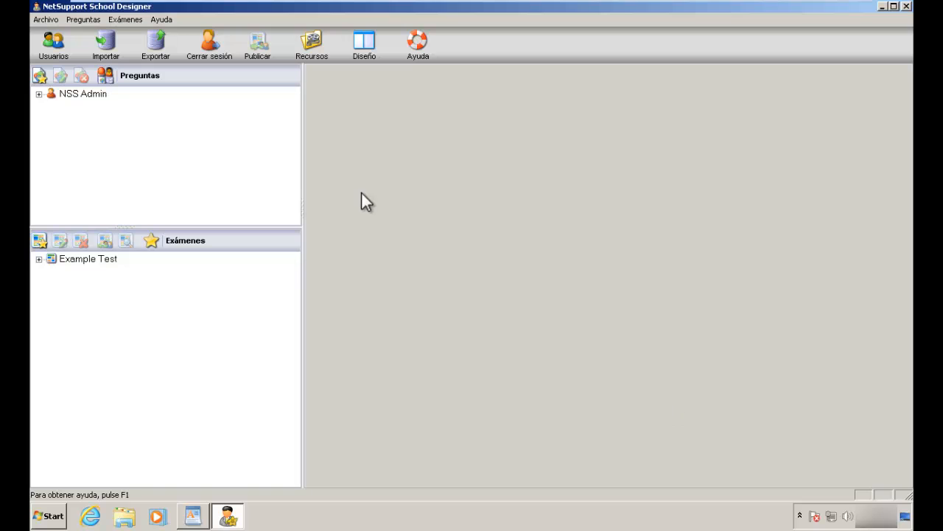
pyautogui.click(103, 124)
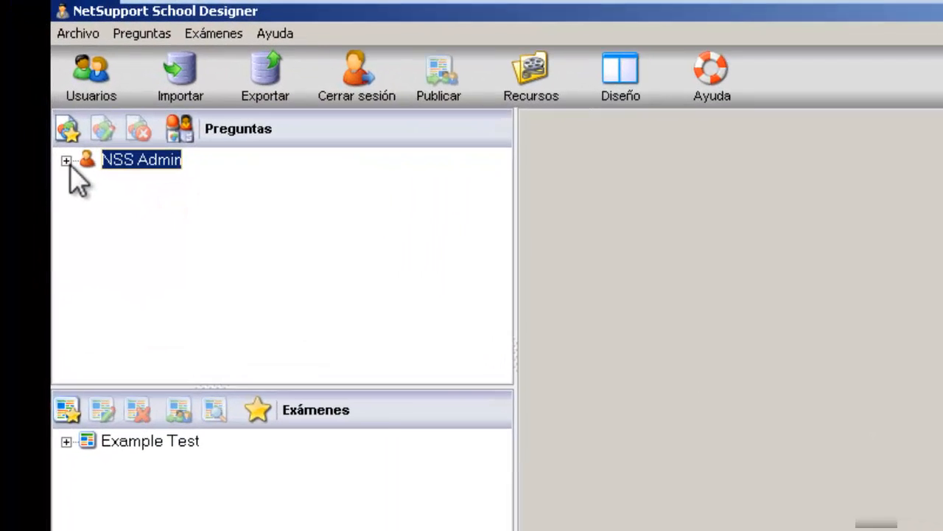
pyautogui.click(39, 94)
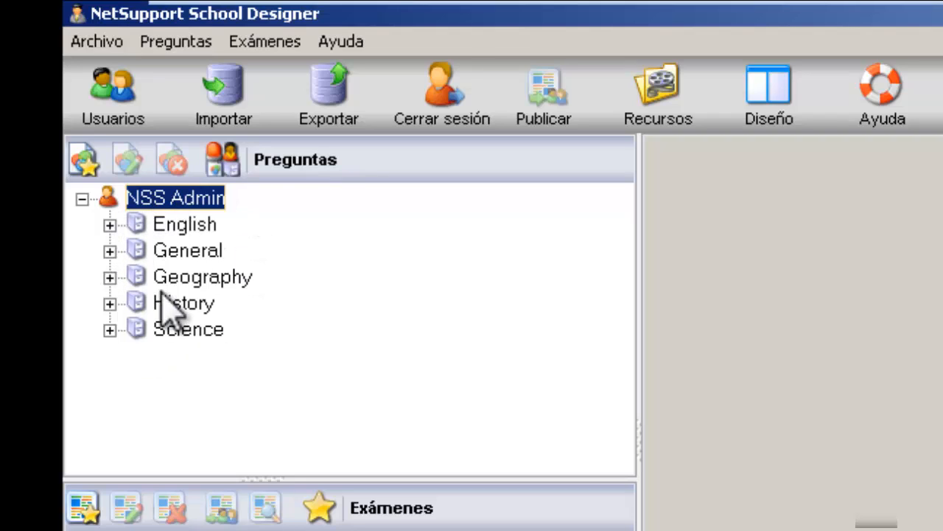
pyautogui.click(109, 225)
pyautogui.click(137, 251)
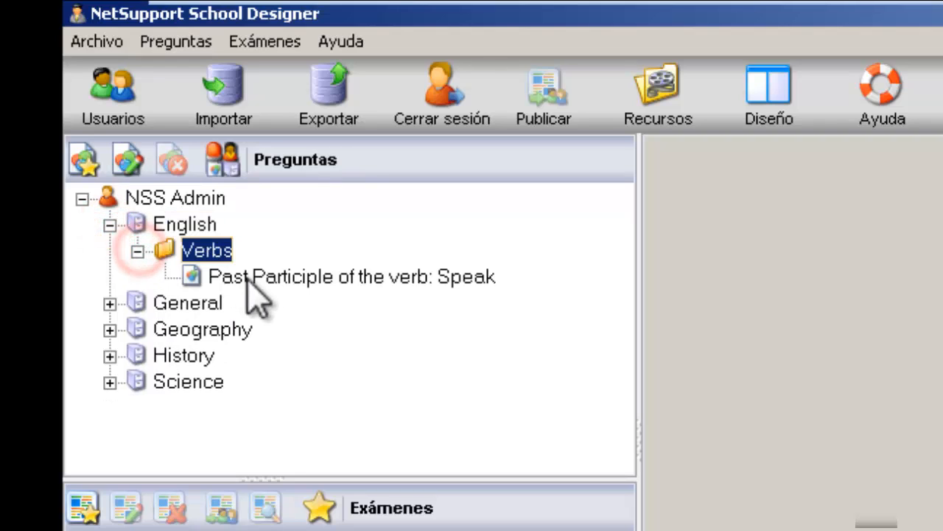
pyautogui.click(278, 282)
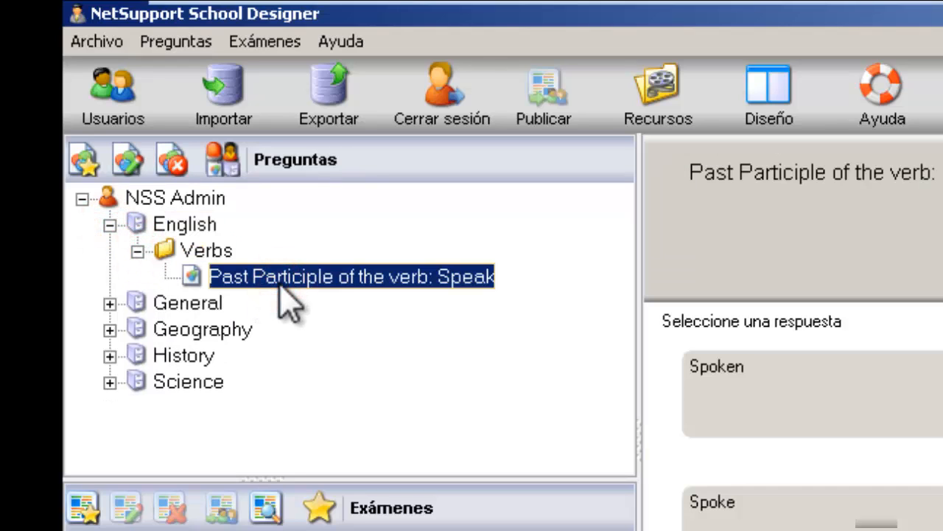
# Step: Log out and log back in as the other teacher with their username and password
pyautogui.click(446, 118)
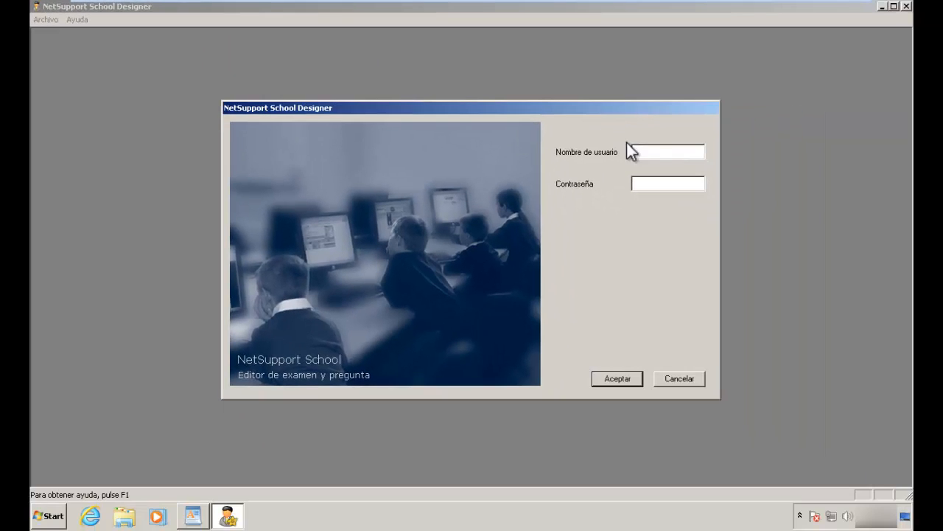
pyautogui.click(642, 151)
pyautogui.write('Isaac')
pyautogui.press('Tab')
pyautogui.hotkey('shift', 'Tab')
pyautogui.write('isa***')
pyautogui.click(624, 379)
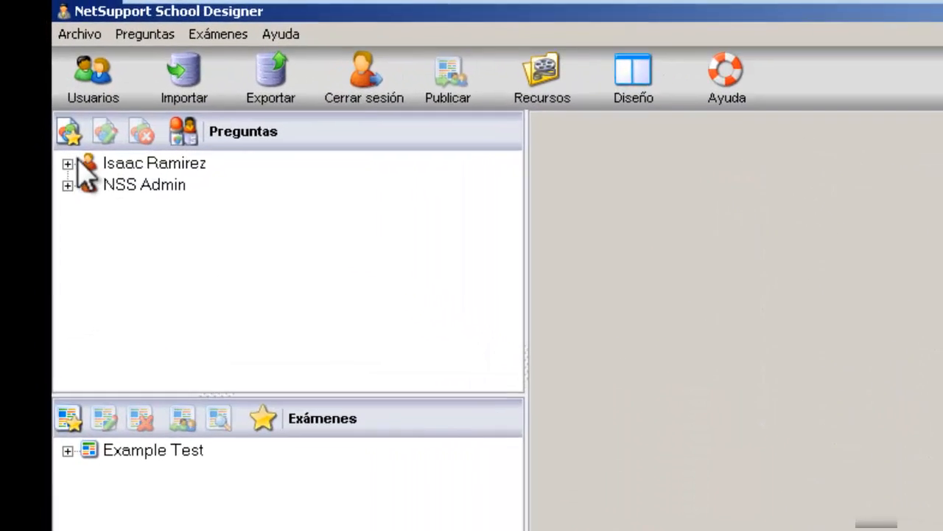
# Step: Expand that teacher's English > Verbs folder in the question tree to reveal the Speak question
pyautogui.click(39, 94)
pyautogui.click(82, 251)
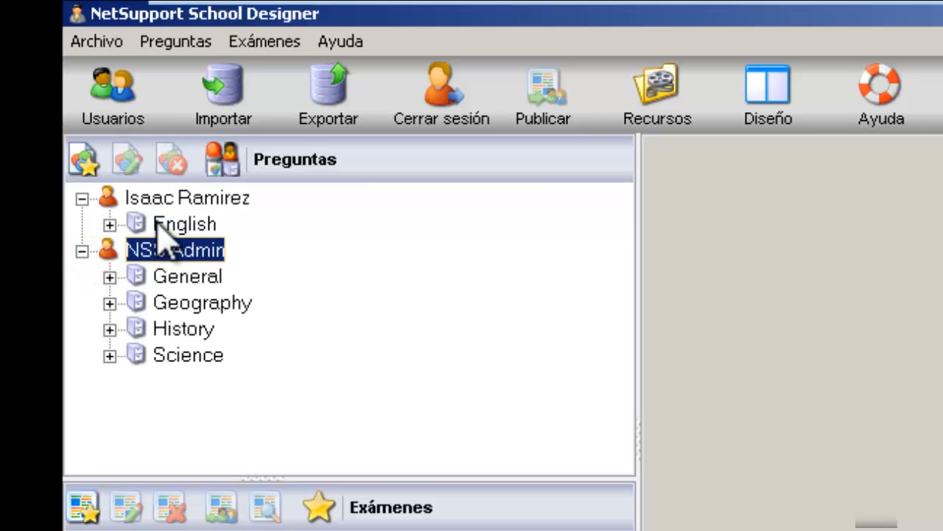
pyautogui.click(109, 224)
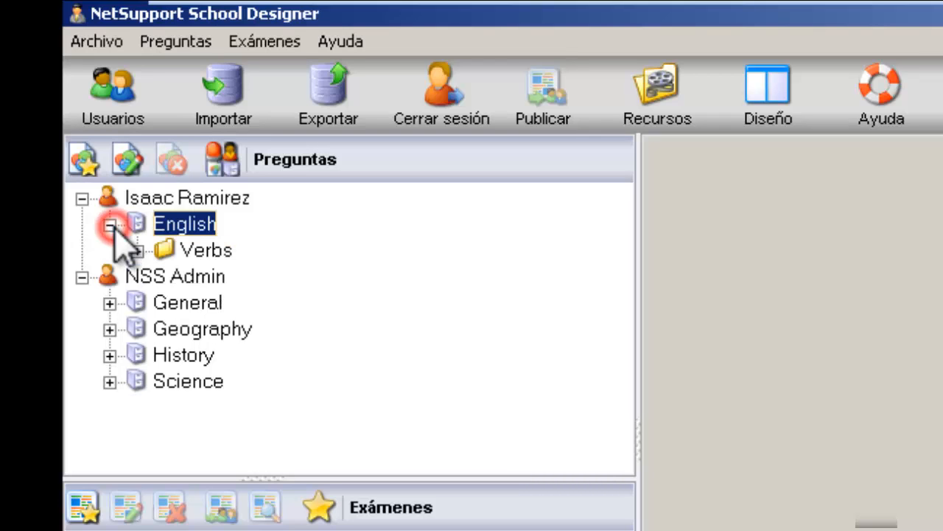
pyautogui.click(171, 198)
pyautogui.click(184, 227)
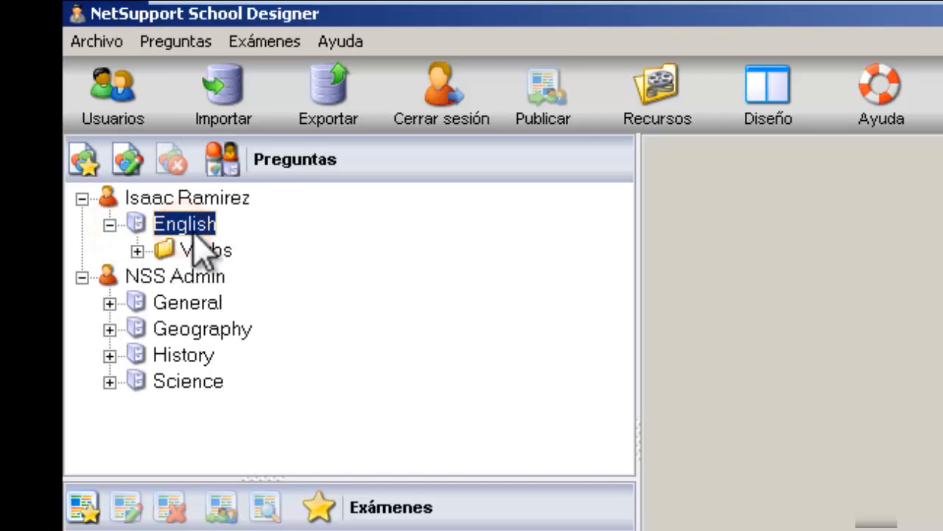
pyautogui.click(137, 250)
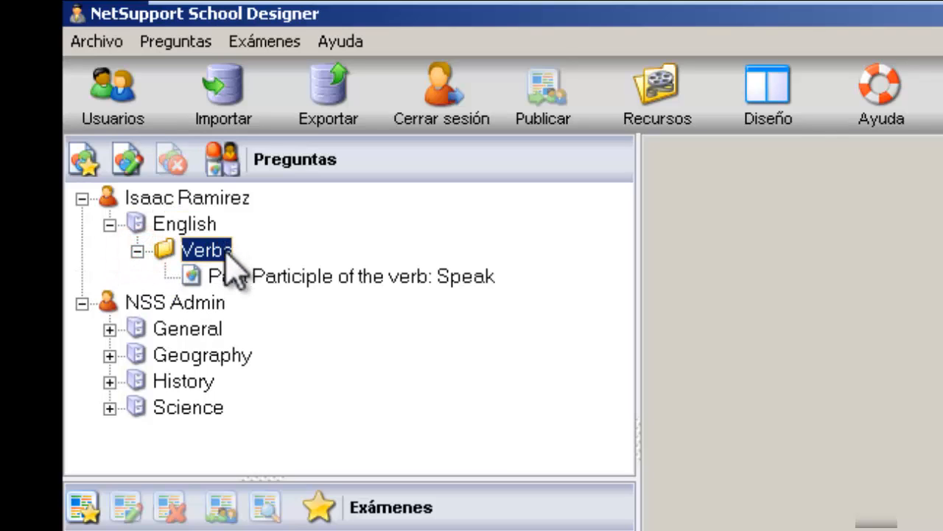
# Step: Preview the Speak past-participle question, trying Spoke, Speaked and Spoked before settling on Spoken
pyautogui.click(297, 276)
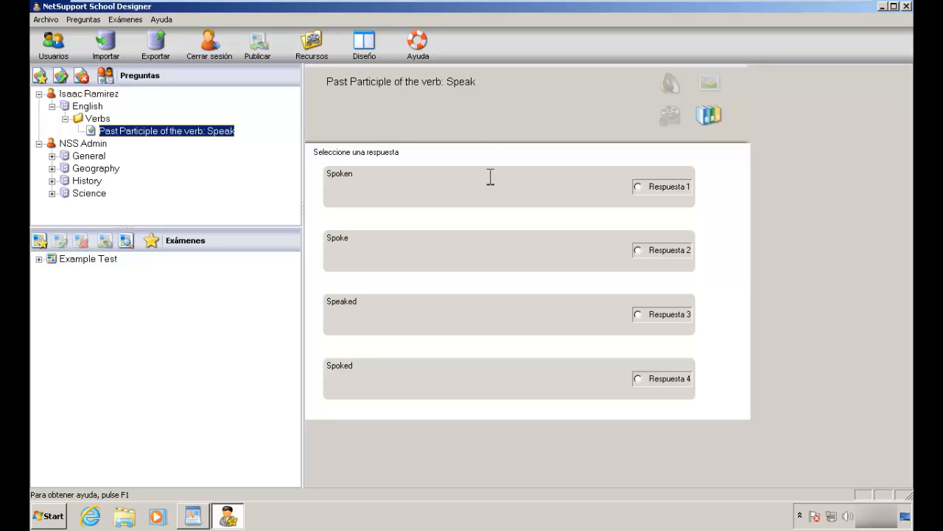
pyautogui.click(663, 191)
pyautogui.click(662, 246)
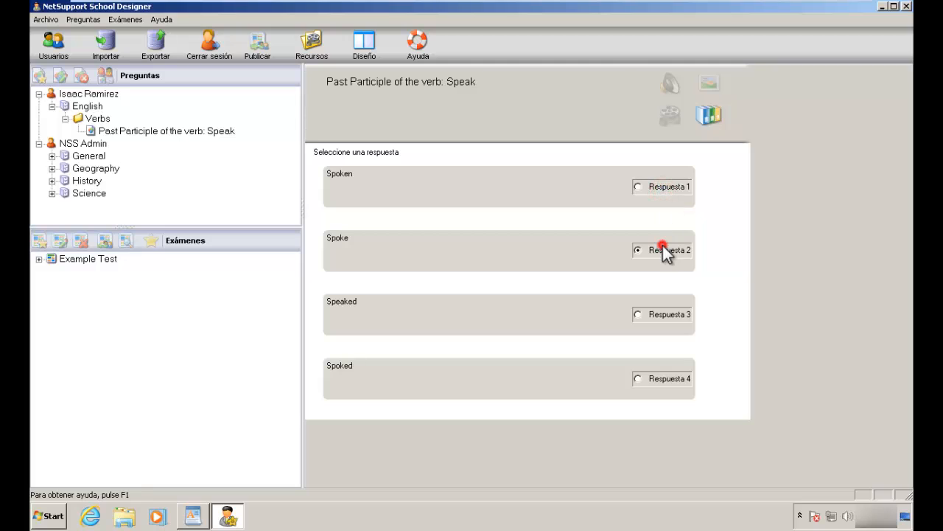
pyautogui.click(663, 314)
pyautogui.click(652, 380)
pyautogui.click(654, 317)
pyautogui.click(657, 250)
pyautogui.click(656, 186)
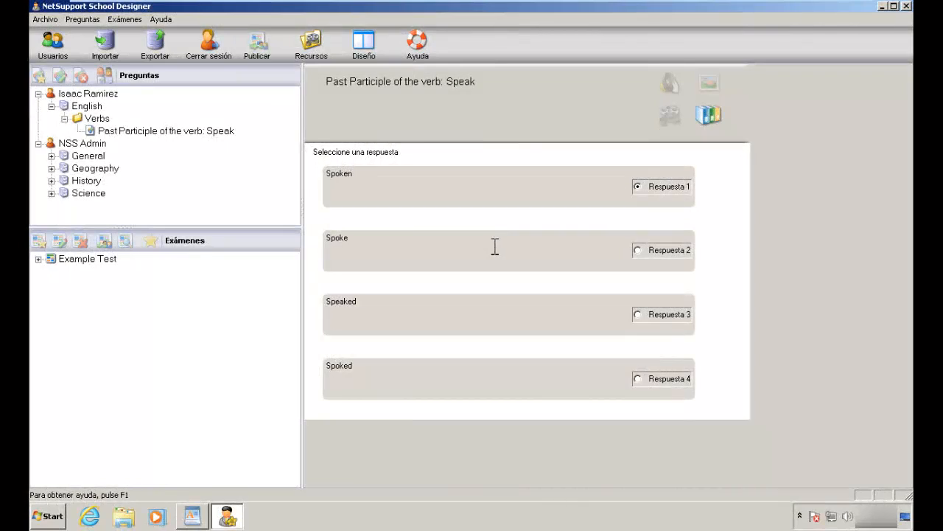
pyautogui.click(206, 118)
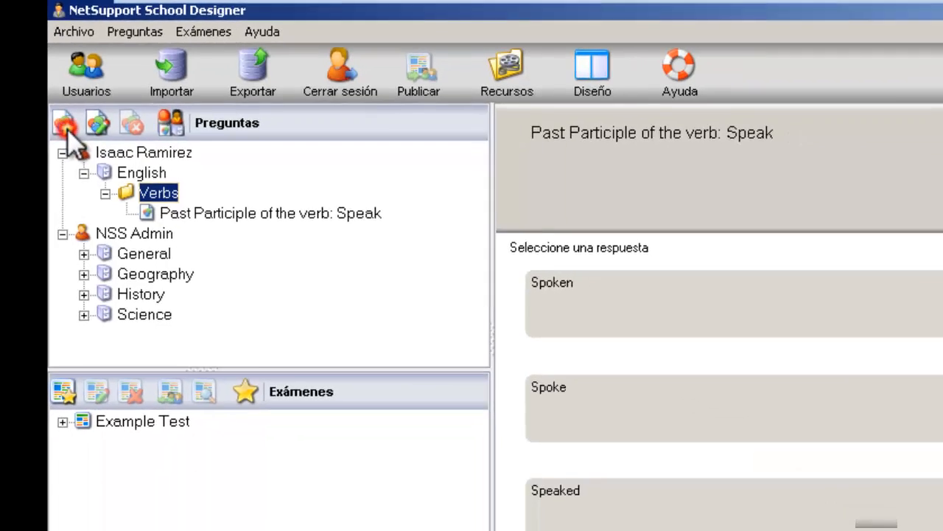
# Step: Create a new Arrastrar & soltar texto question in Verbs, ready for its instructions
pyautogui.click(82, 164)
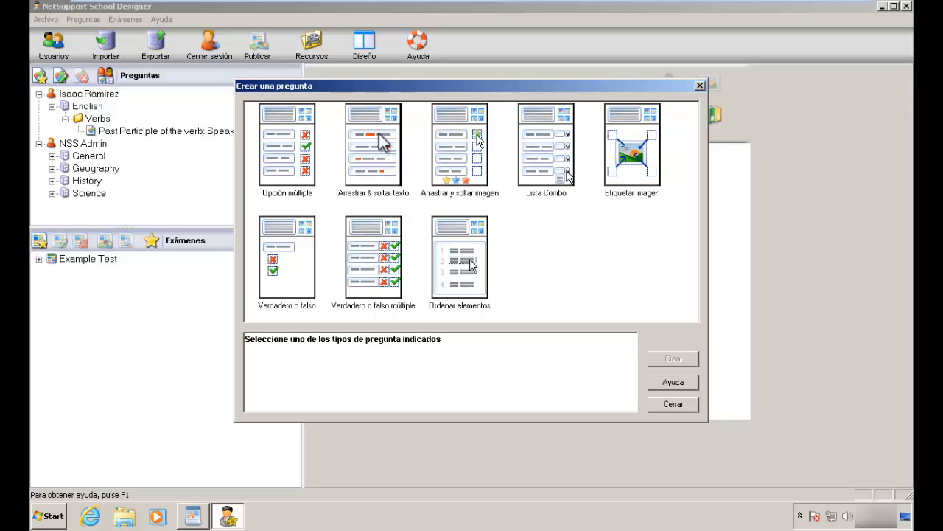
pyautogui.click(387, 186)
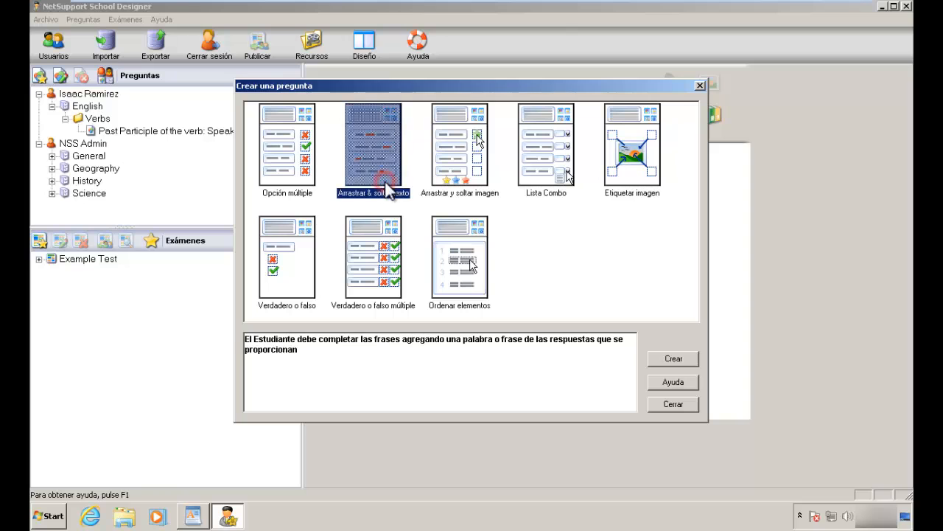
pyautogui.click(667, 358)
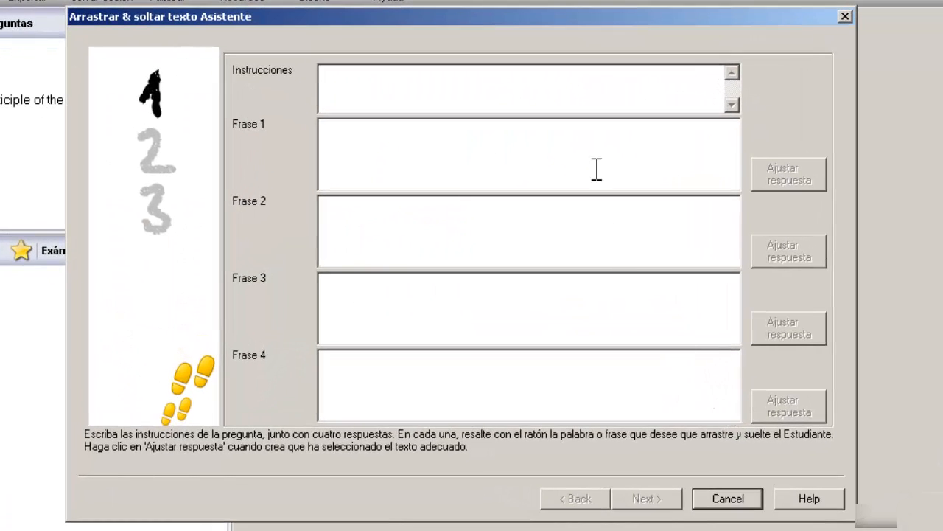
pyautogui.moveTo(570, 19); pyautogui.dragTo(542, 24)
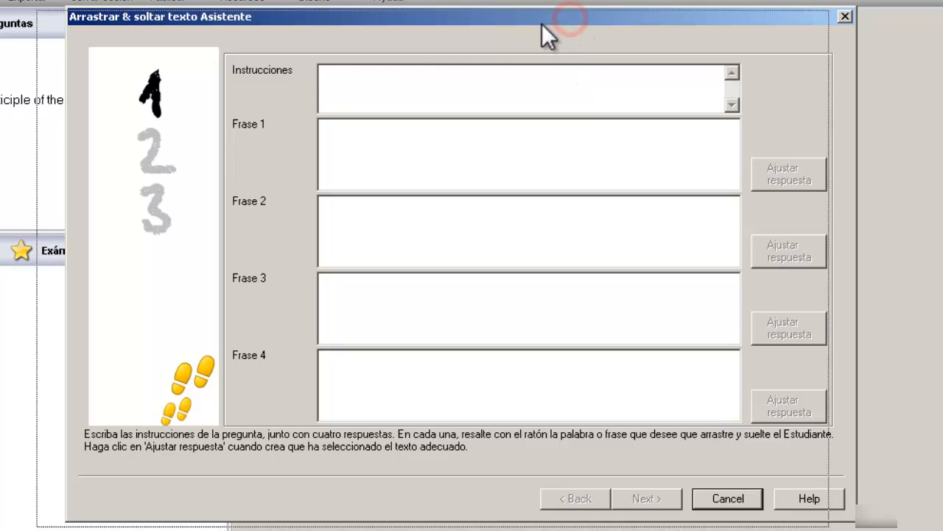
pyautogui.click(530, 84)
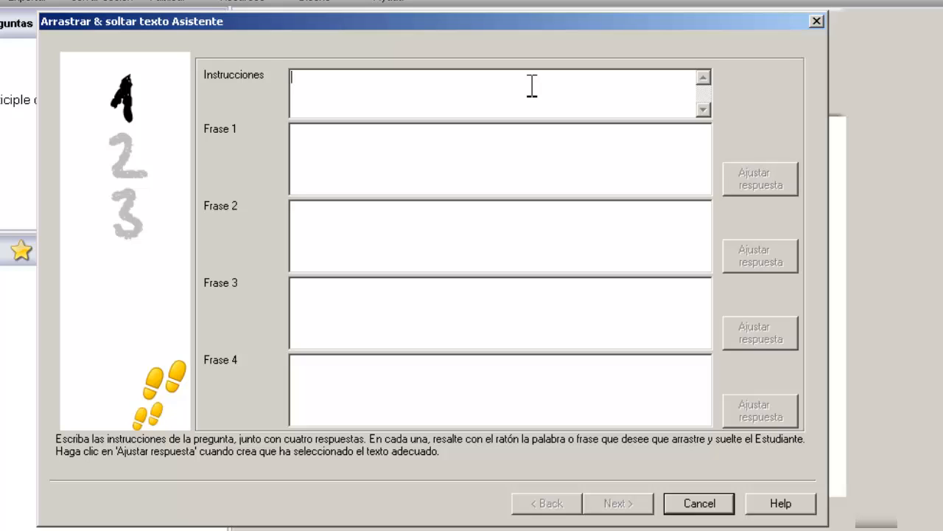
# Step: Enter the instructions 'Drag and drop the correct verb to the sentences.'
pyautogui.write('Drag and drop the c')
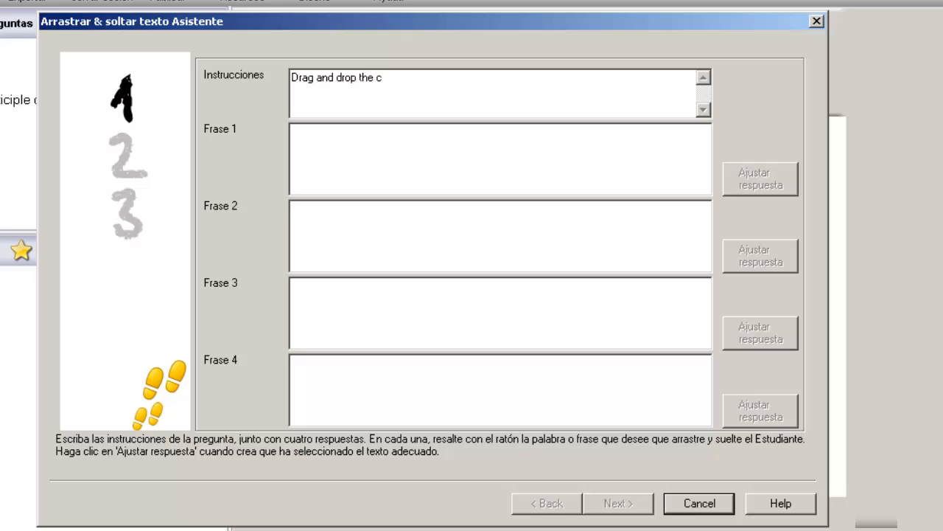
pyautogui.write('orrect verb to the sentenc')
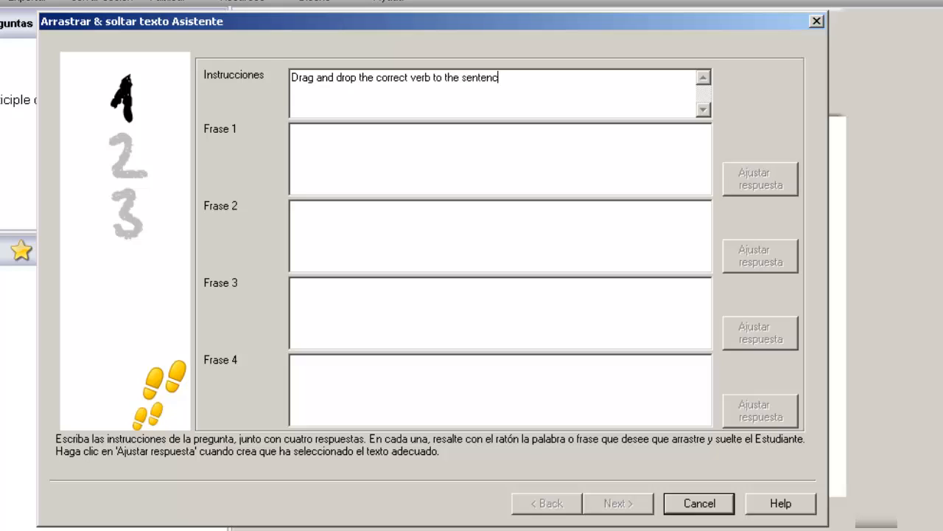
pyautogui.write('es.')
# Step: Fill Frase 1–4 with the eating fruit, listen to music, plays soccer and swimming sentences
pyautogui.click(473, 172)
pyautogui.write('eating fruit is healty')
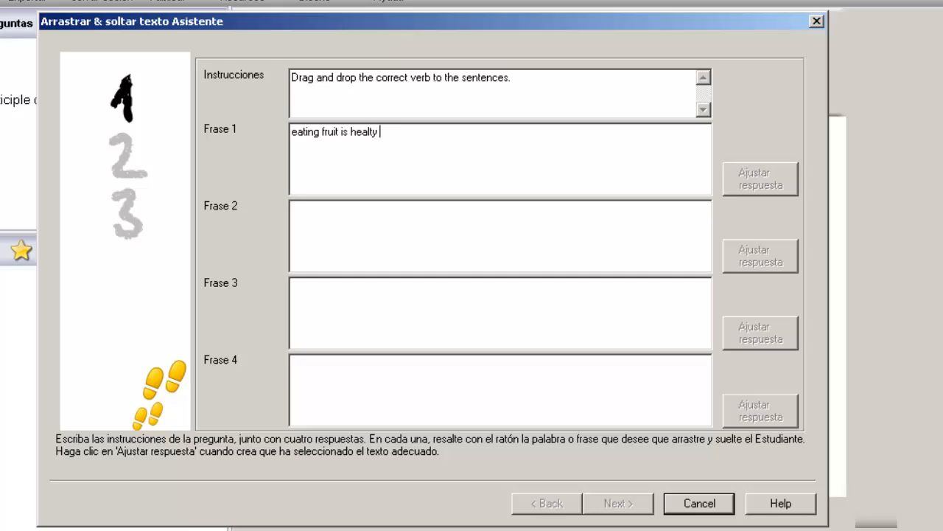
pyautogui.write(' for you.')
pyautogui.click(416, 247)
pyautogui.write('I like to listen t')
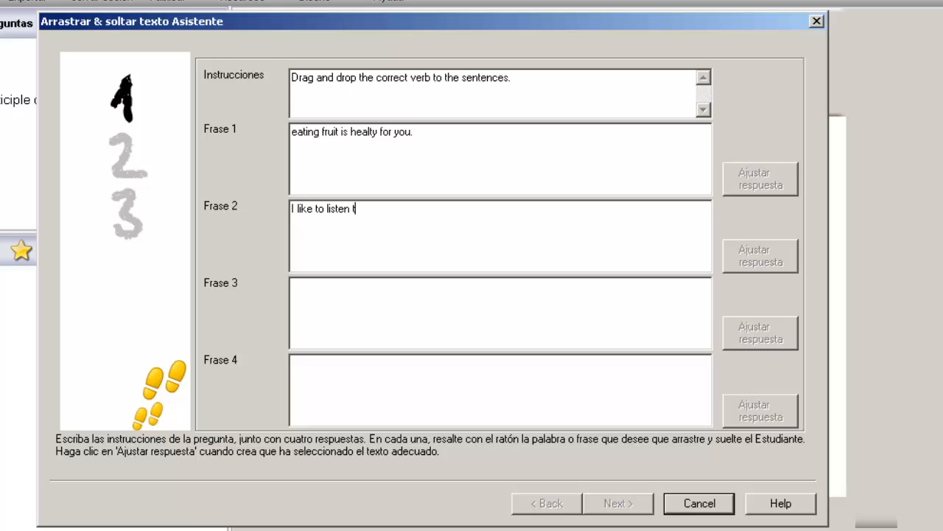
pyautogui.write('o music.')
pyautogui.click(362, 319)
pyautogui.write('She plays soccer.')
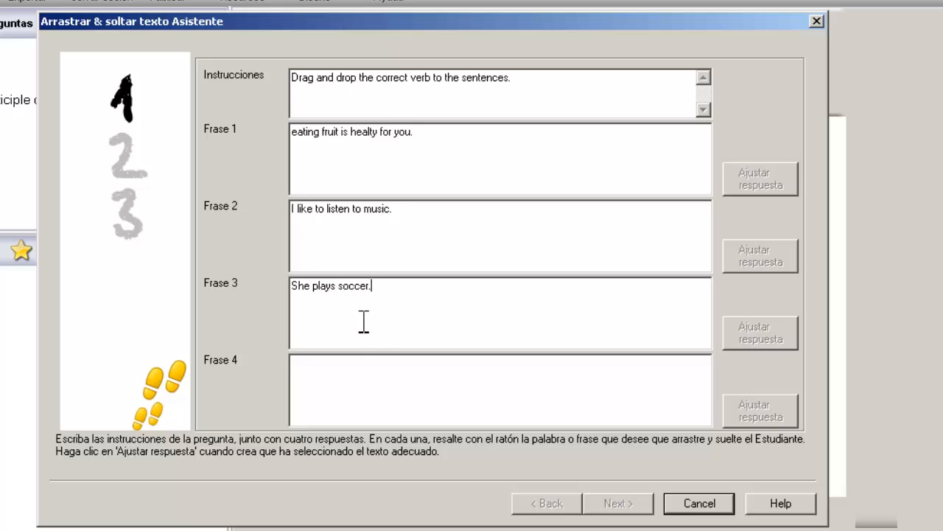
pyautogui.click(366, 384)
pyautogui.write('He is swimming ')
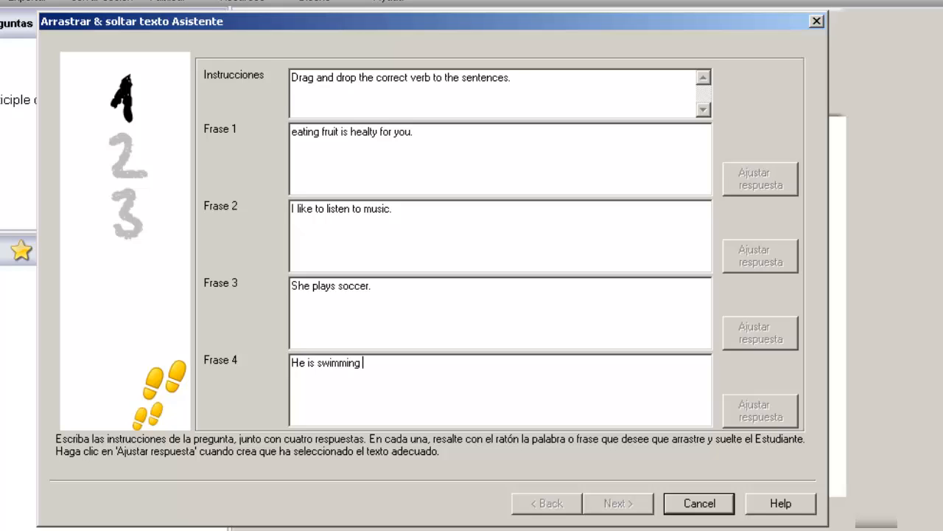
pyautogui.write('in the po')
pyautogui.write('ol.')
pyautogui.click(457, 148)
# Step: Mark eating in sentence 1 and listen in sentence 2 as answers
pyautogui.doubleClick(306, 133)
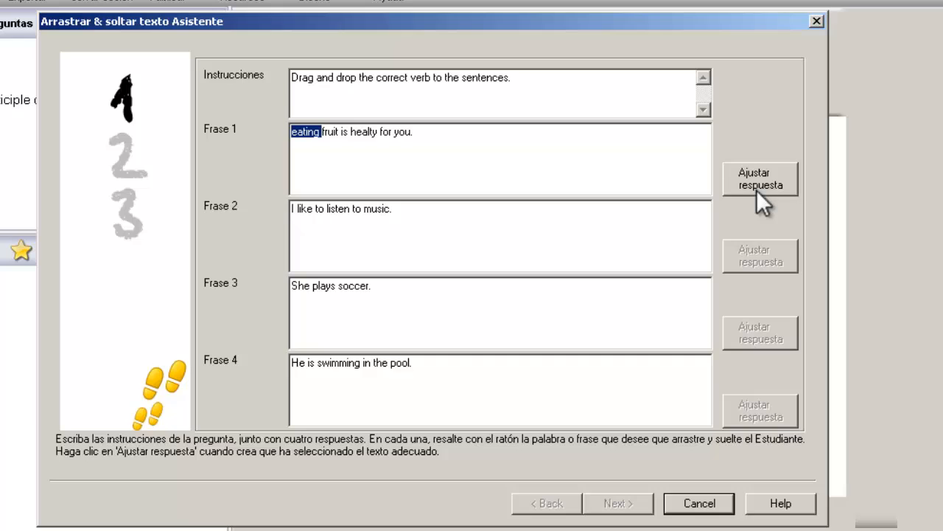
pyautogui.click(791, 176)
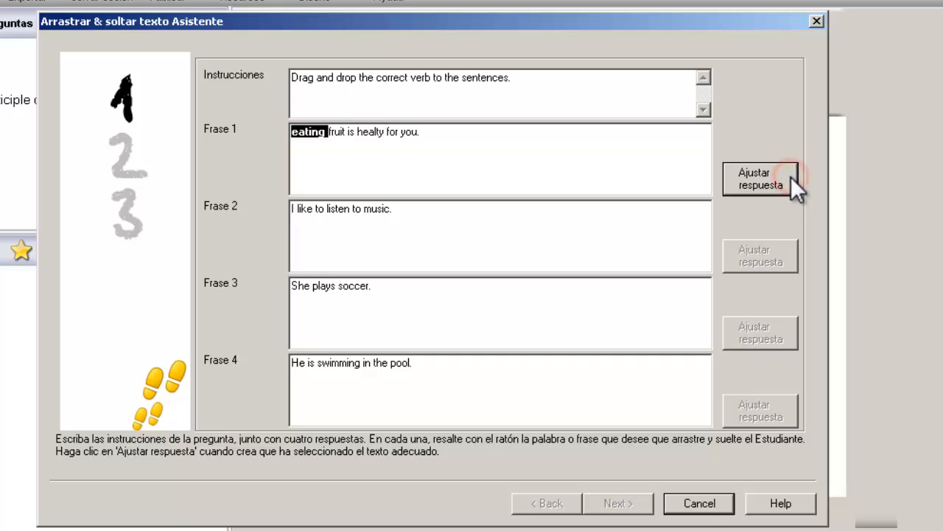
pyautogui.click(493, 134)
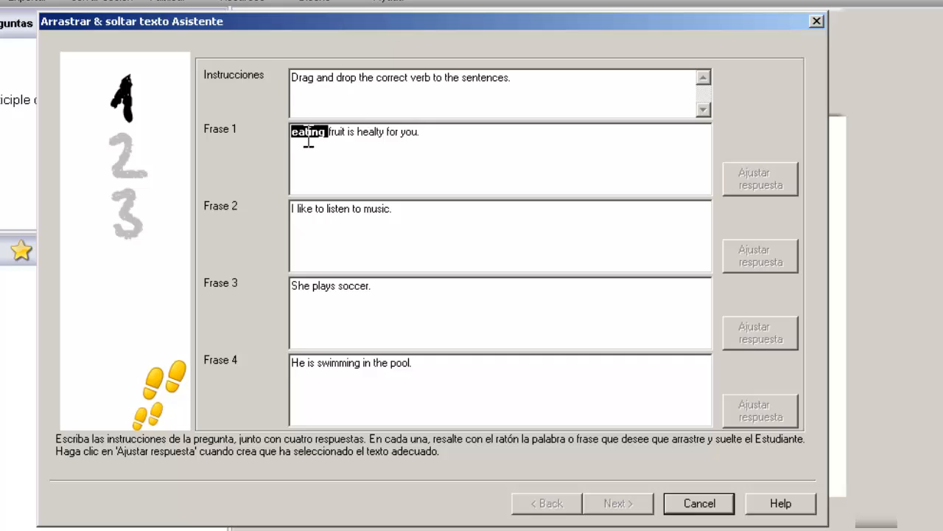
pyautogui.click(408, 215)
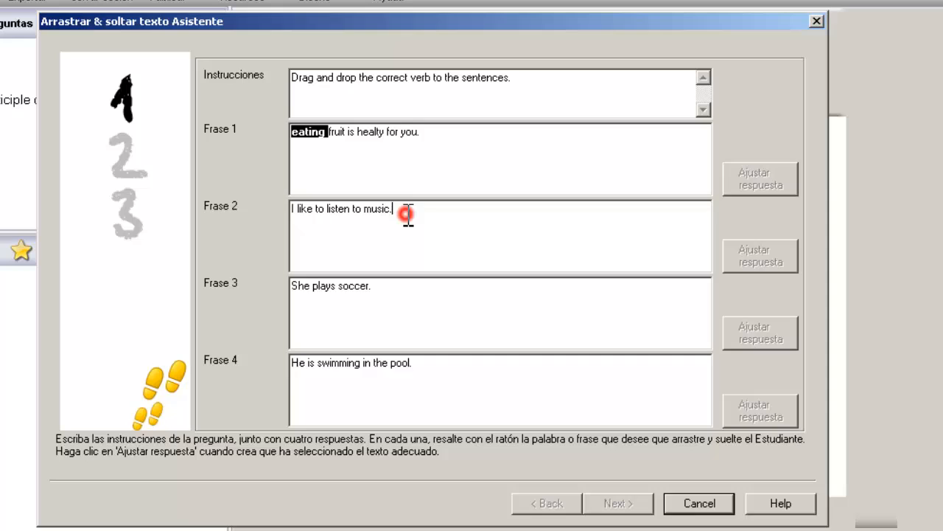
pyautogui.doubleClick(335, 211)
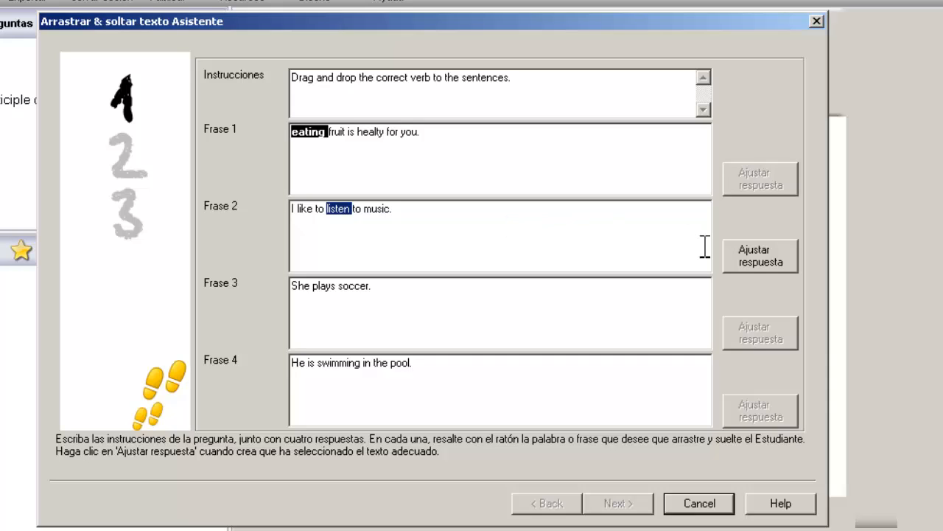
pyautogui.click(773, 264)
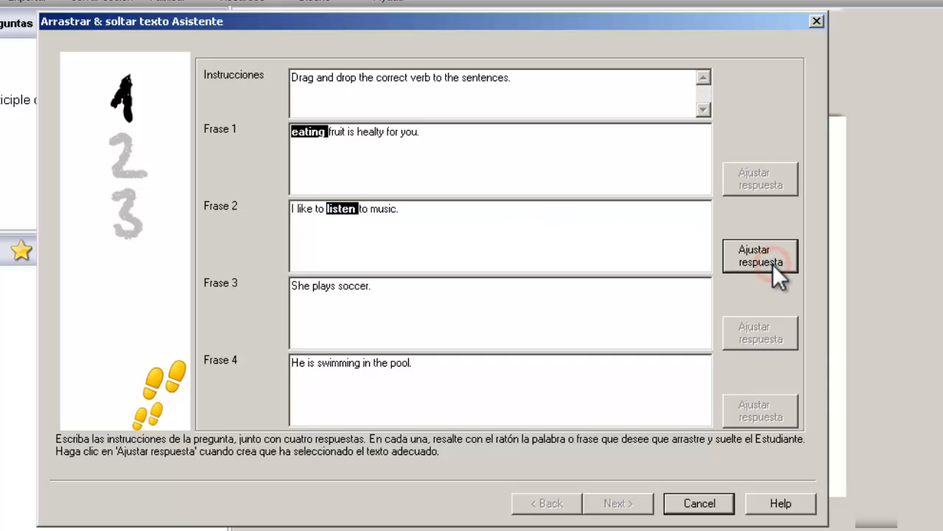
# Step: Mark plays in sentence 3 and swimming in sentence 4 as answers, then continue
pyautogui.click(440, 299)
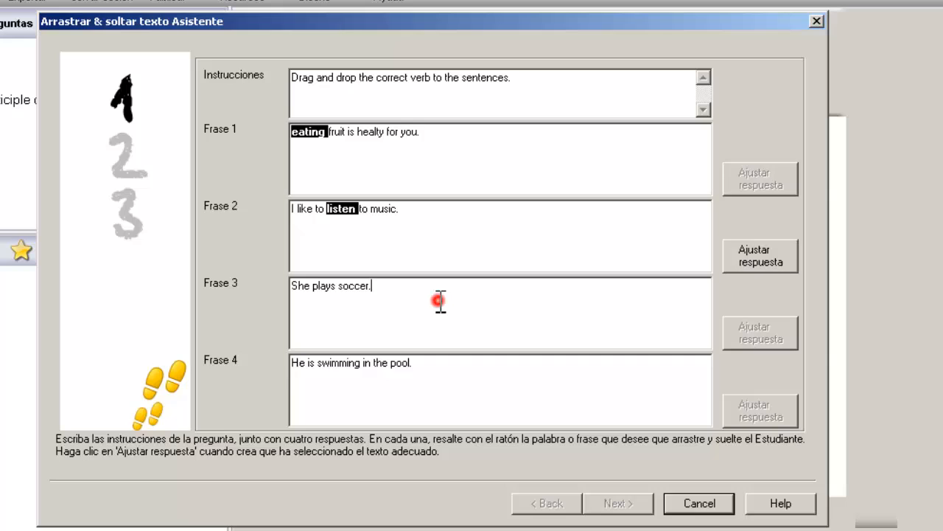
pyautogui.doubleClick(329, 287)
pyautogui.click(767, 340)
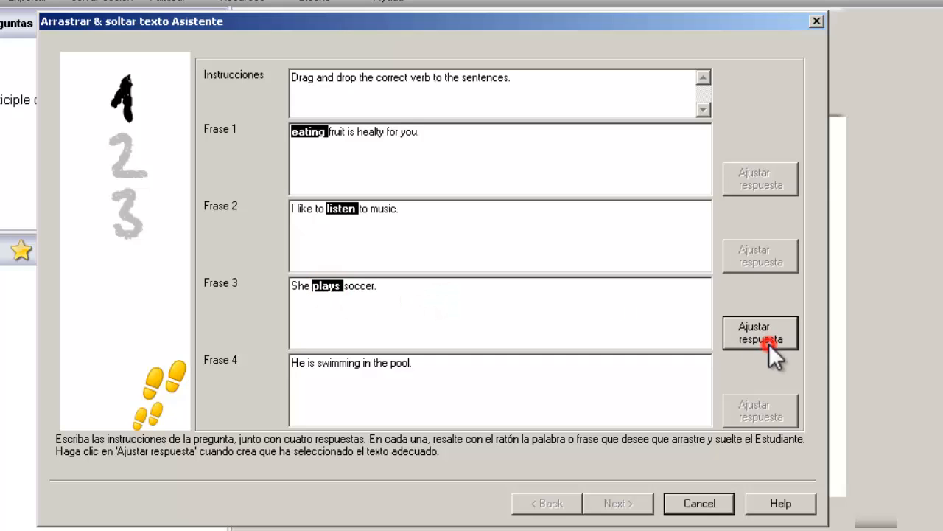
pyautogui.click(476, 385)
pyautogui.click(338, 364)
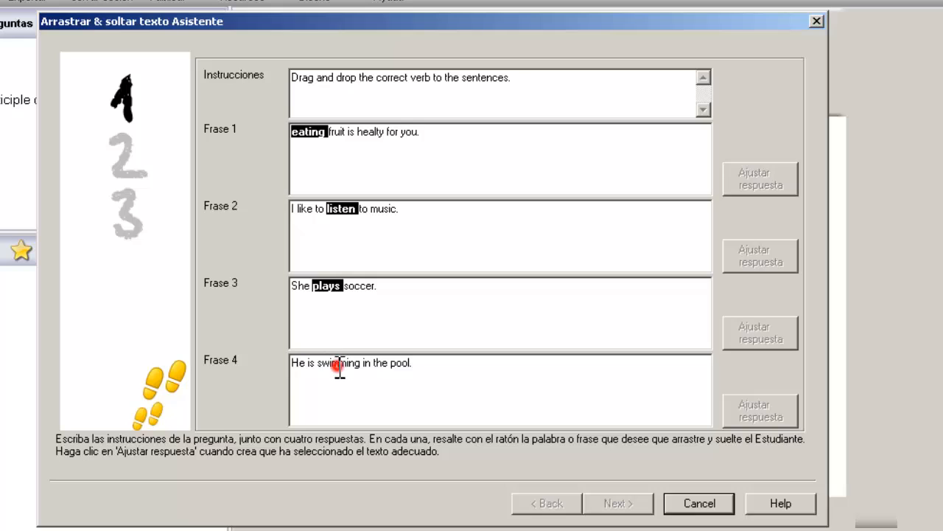
pyautogui.doubleClick(339, 364)
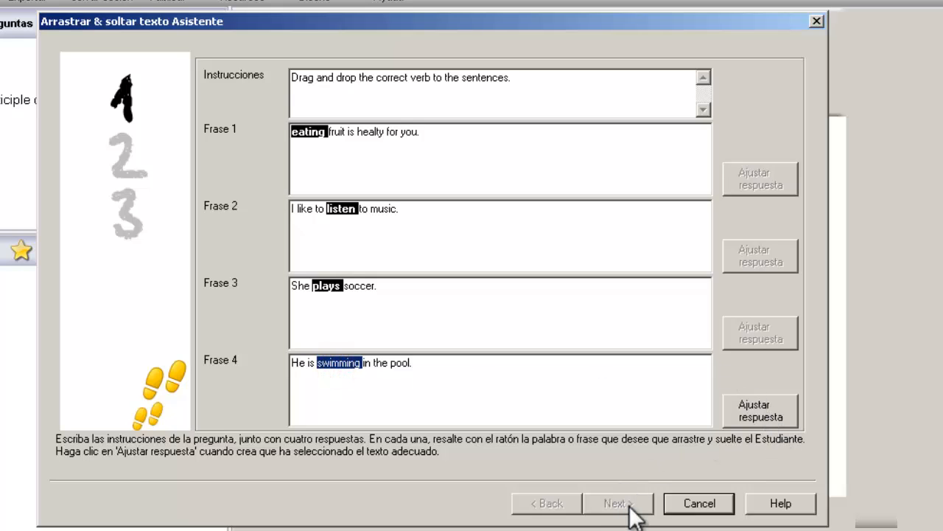
pyautogui.click(758, 413)
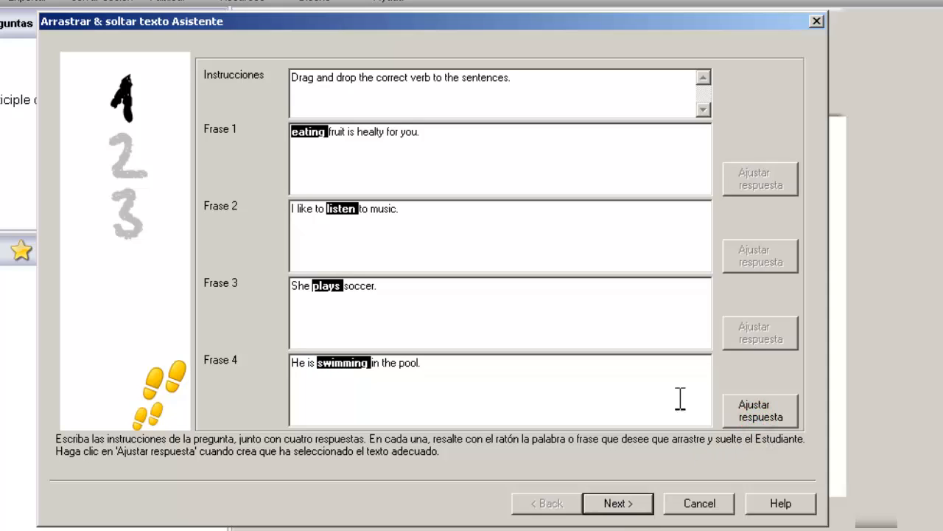
pyautogui.click(618, 504)
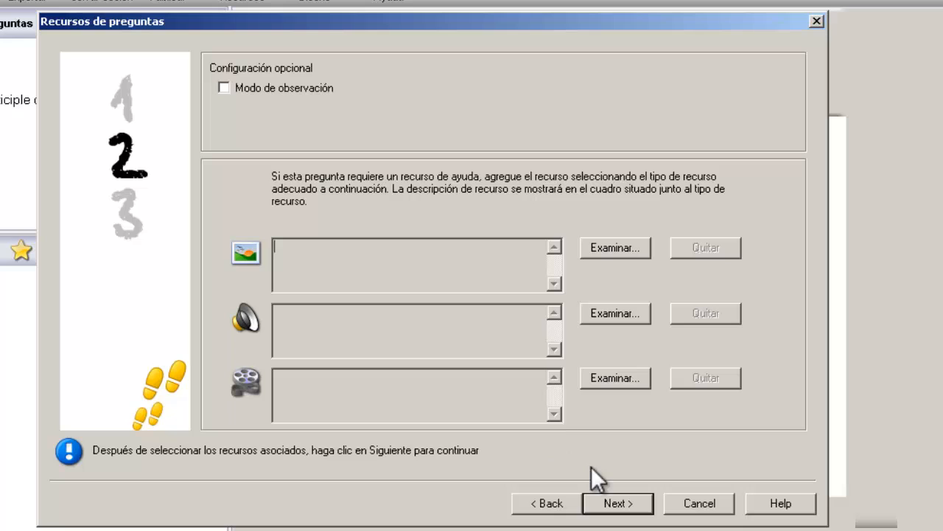
# Step: Skip resources, file the question under English > Verbs at Medium level, and finish
pyautogui.click(625, 504)
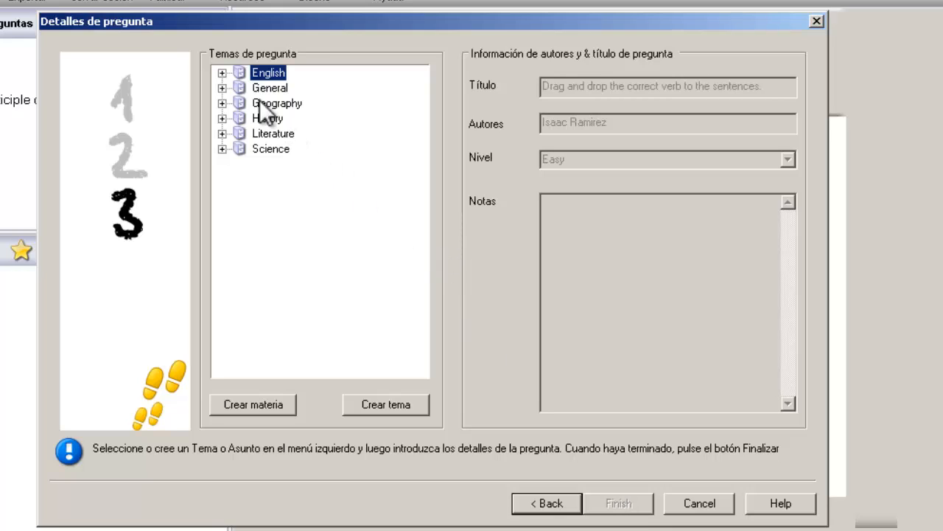
pyautogui.click(222, 73)
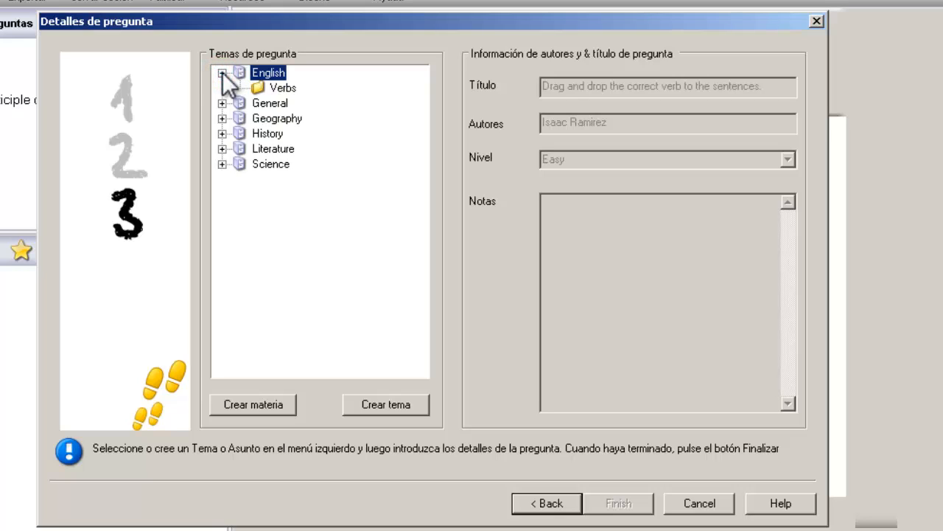
pyautogui.click(280, 89)
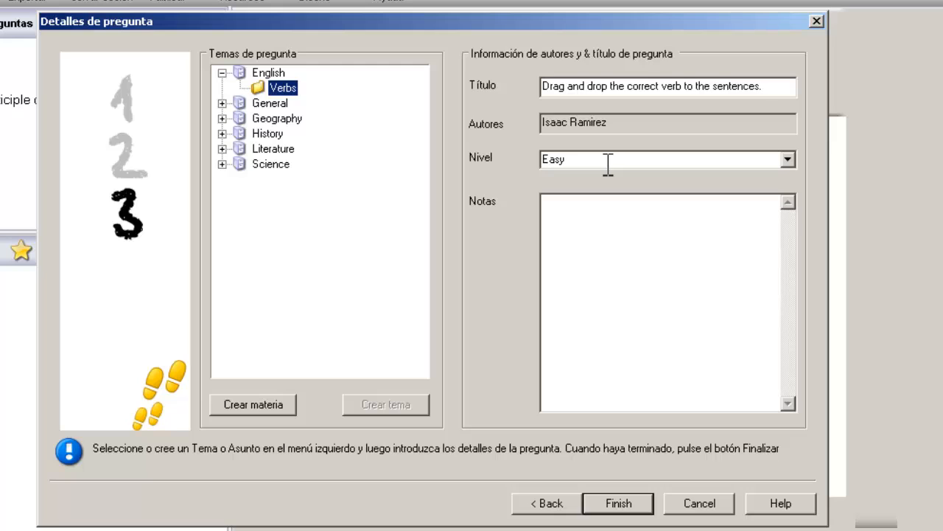
pyautogui.click(785, 159)
pyautogui.click(738, 185)
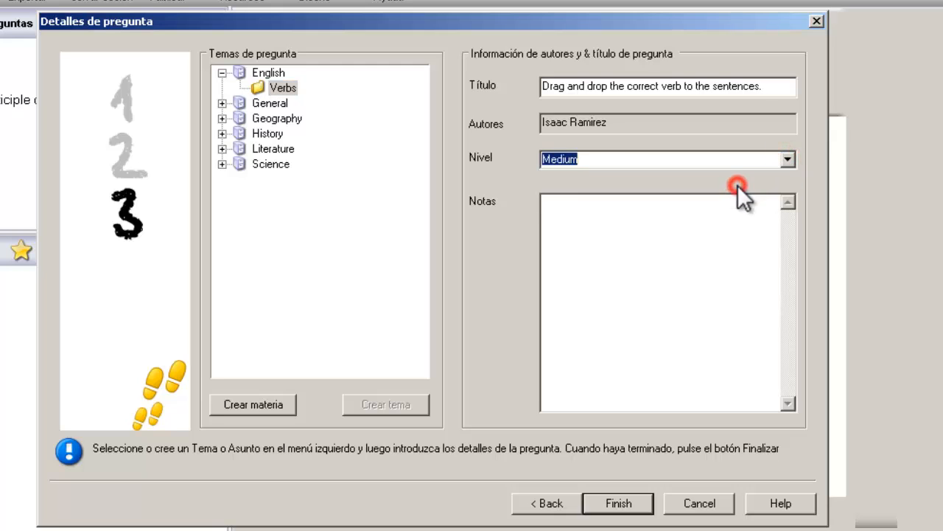
pyautogui.click(647, 233)
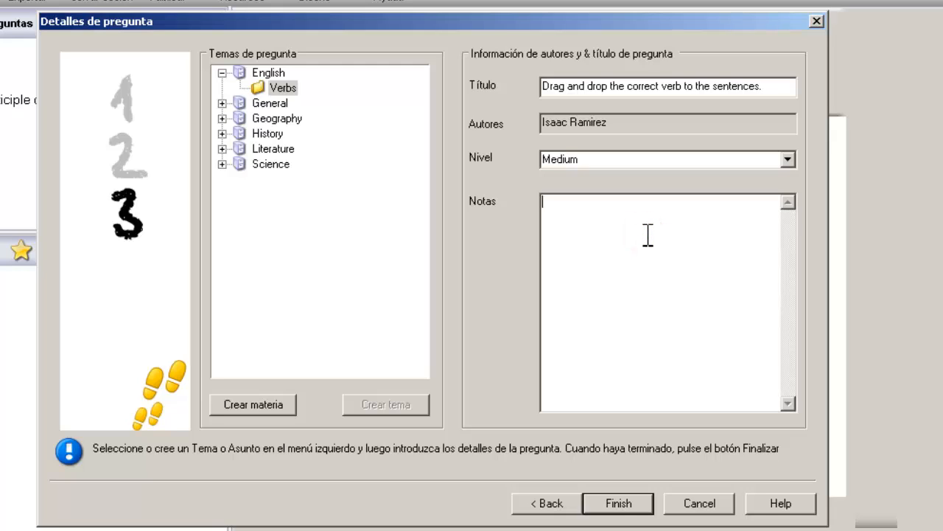
pyautogui.click(629, 505)
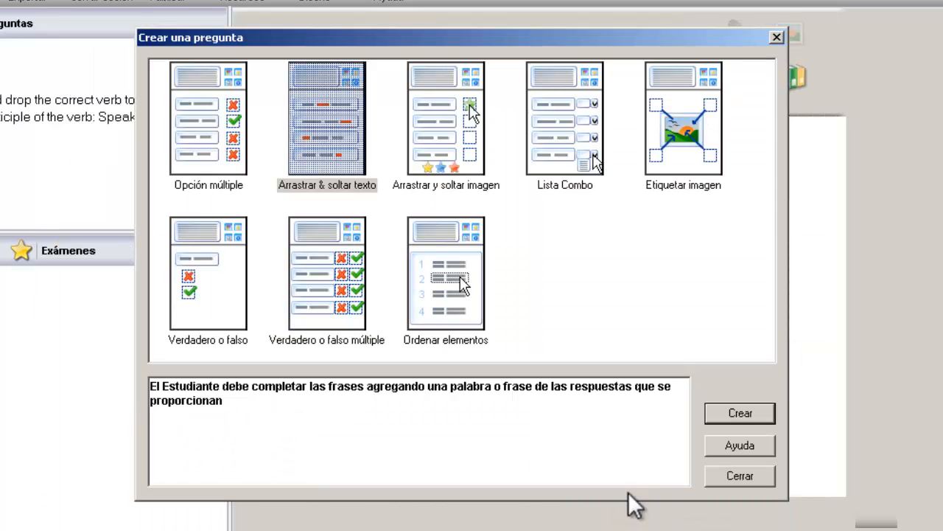
# Step: Preview the new question and drag eating, listen, plays and swimming into the sentence blanks
pyautogui.click(739, 475)
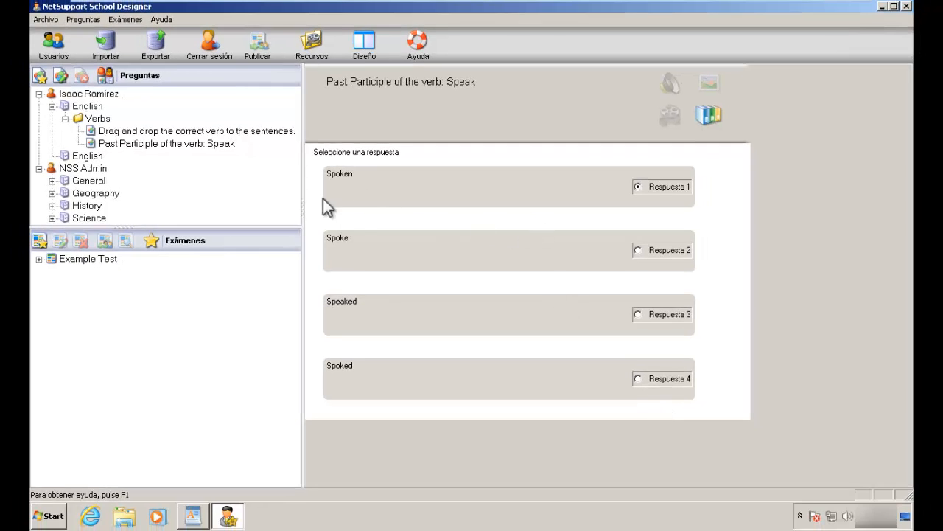
pyautogui.click(179, 131)
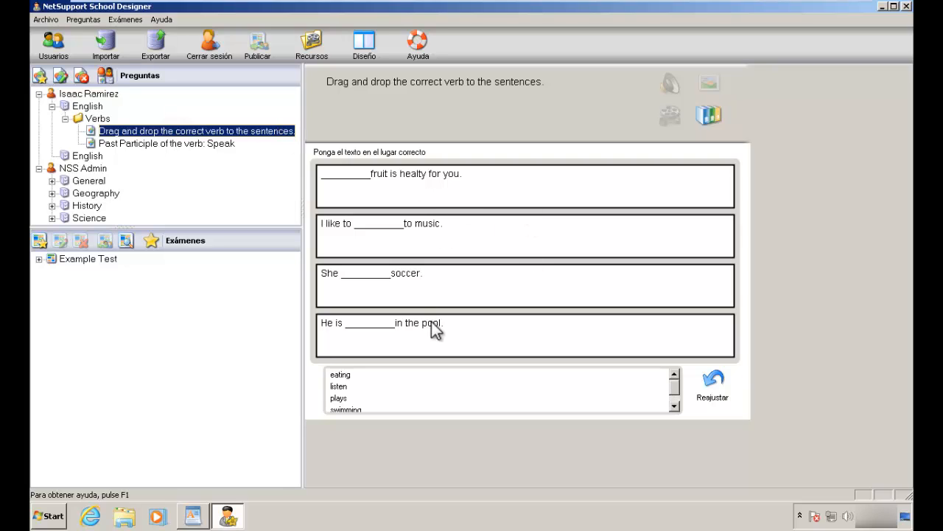
pyautogui.click(348, 378)
pyautogui.moveTo(348, 378); pyautogui.dragTo(361, 179)
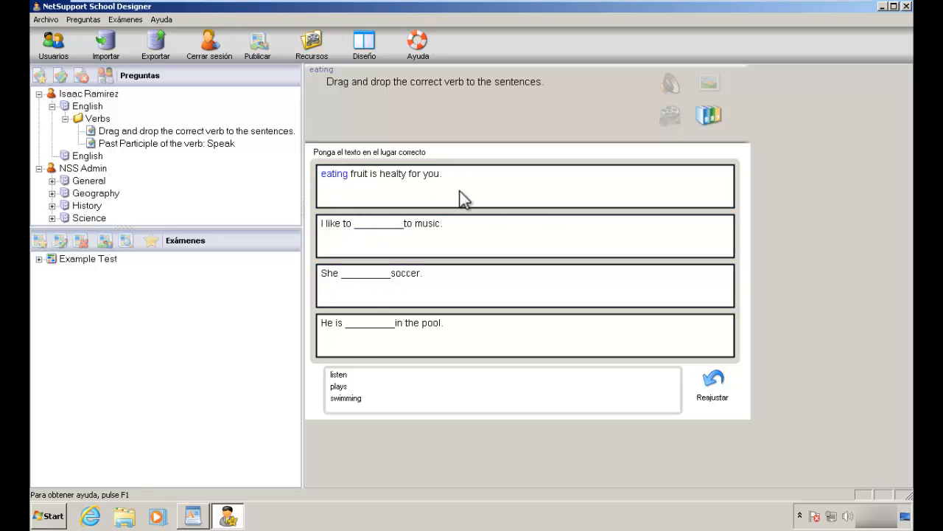
pyautogui.moveTo(337, 375); pyautogui.dragTo(363, 327)
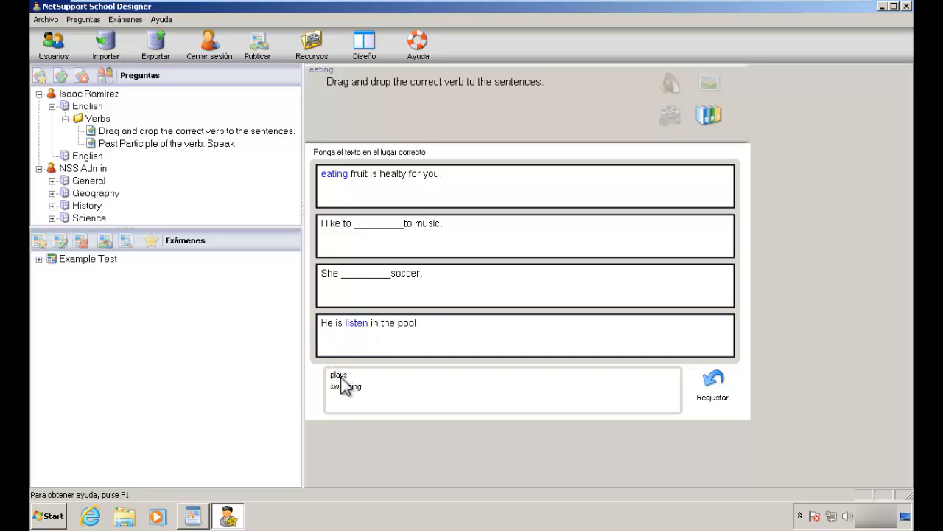
pyautogui.moveTo(341, 377); pyautogui.dragTo(362, 287)
pyautogui.moveTo(347, 373); pyautogui.dragTo(378, 223)
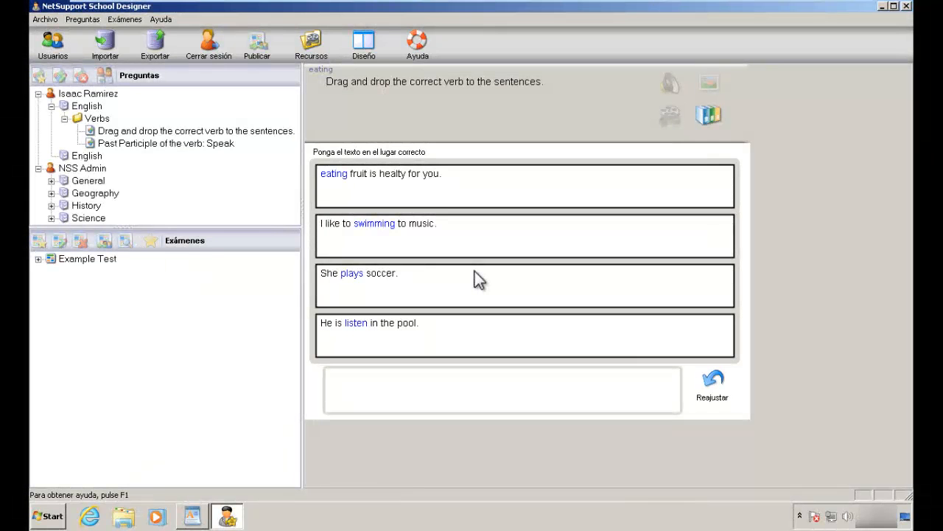
# Step: Create an Arrastrar y soltar imagen question with instructions about dragging the correct image to the vocabulary
pyautogui.click(235, 121)
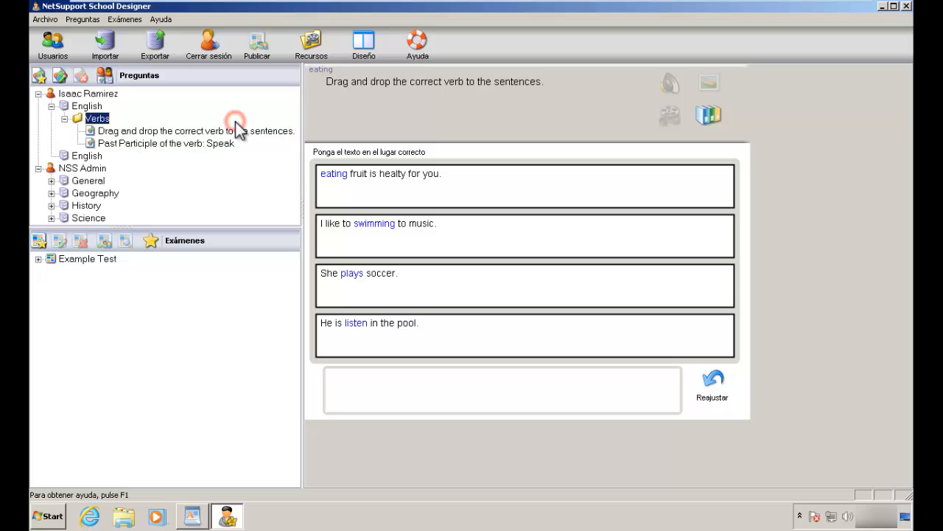
pyautogui.click(38, 75)
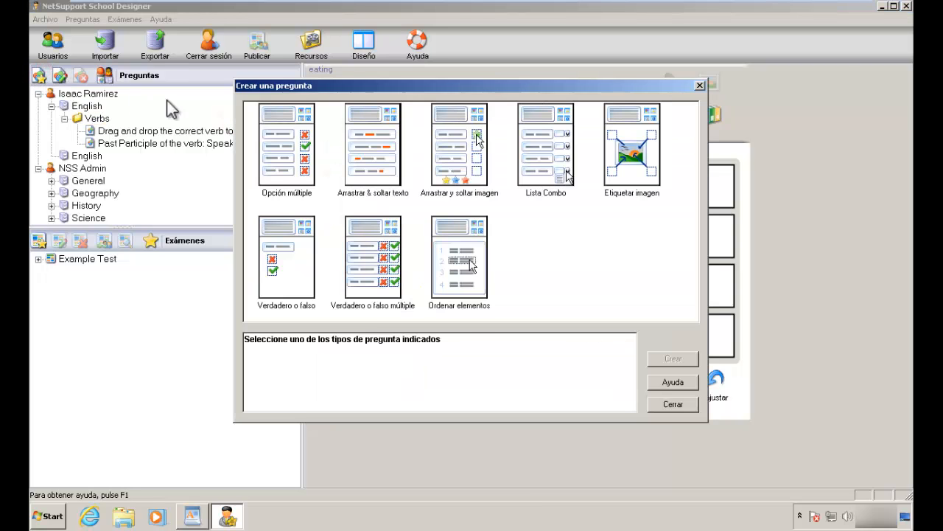
pyautogui.click(461, 155)
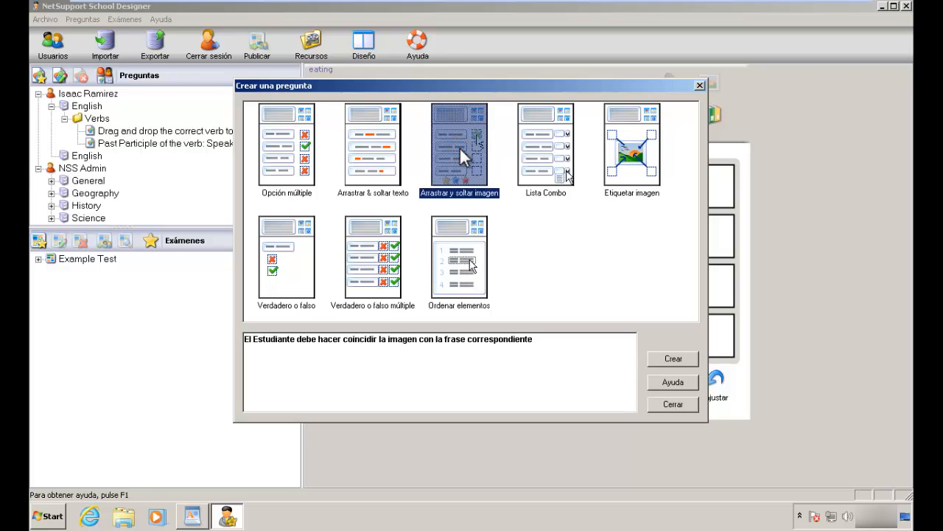
pyautogui.click(669, 359)
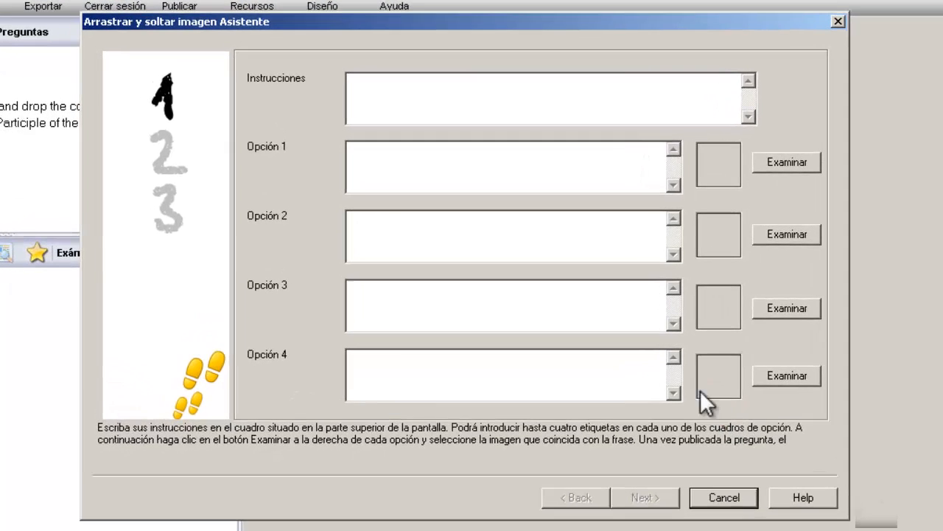
pyautogui.click(574, 94)
pyautogui.write('Drag and drop the')
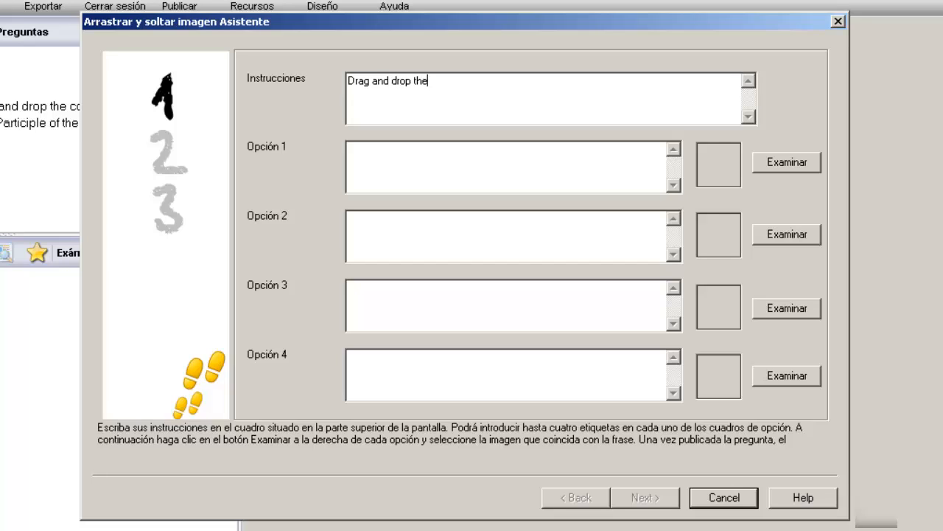
pyautogui.write(' correct image to')
pyautogui.write('ch')
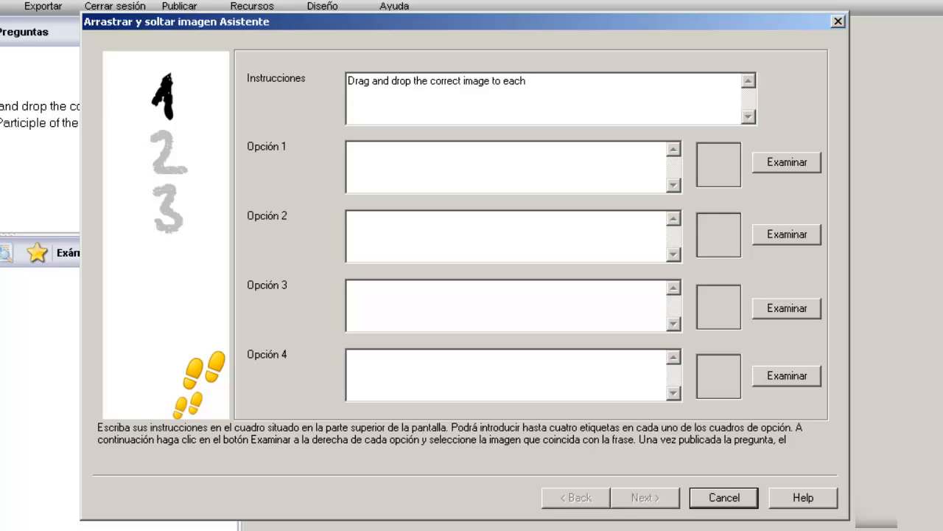
pyautogui.write(' co')
pyautogui.press('BackSpace')
pyautogui.press('BackSpace')
pyautogui.write('vocabulary.')
# Step: Label the four options Cat, Dog, Horse and Fish
pyautogui.click(485, 164)
pyautogui.write('Cat')
pyautogui.press('Tab')
pyautogui.write('Dog')
pyautogui.press('Tab')
pyautogui.write('Horse')
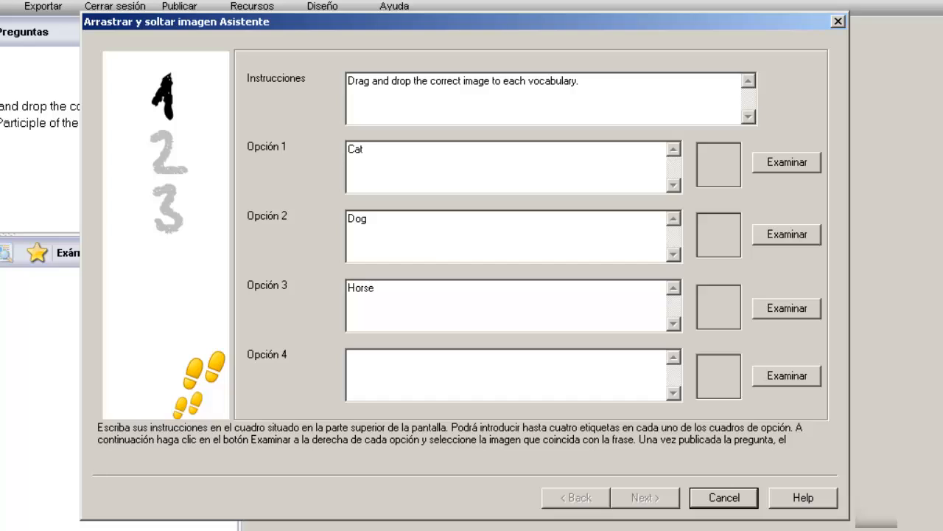
pyautogui.press('Tab')
pyautogui.write('Fish')
# Step: Browse the image database for Cat, previewing Africa.jpg and the egypt image, then start an import
pyautogui.click(810, 166)
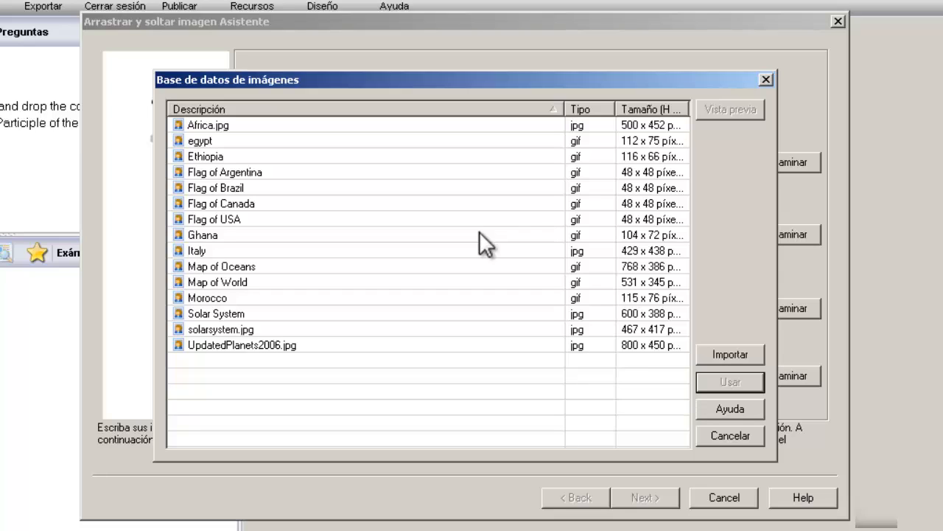
pyautogui.click(277, 127)
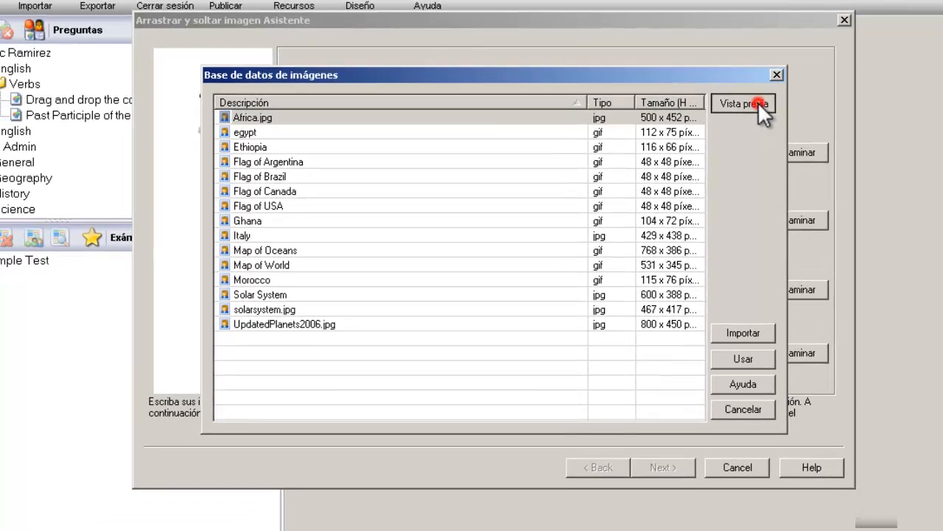
pyautogui.click(730, 111)
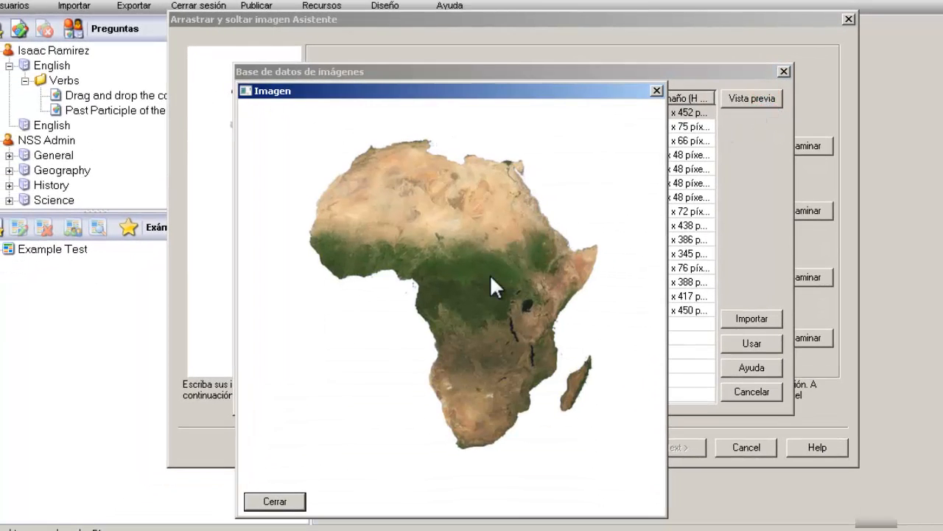
pyautogui.click(275, 501)
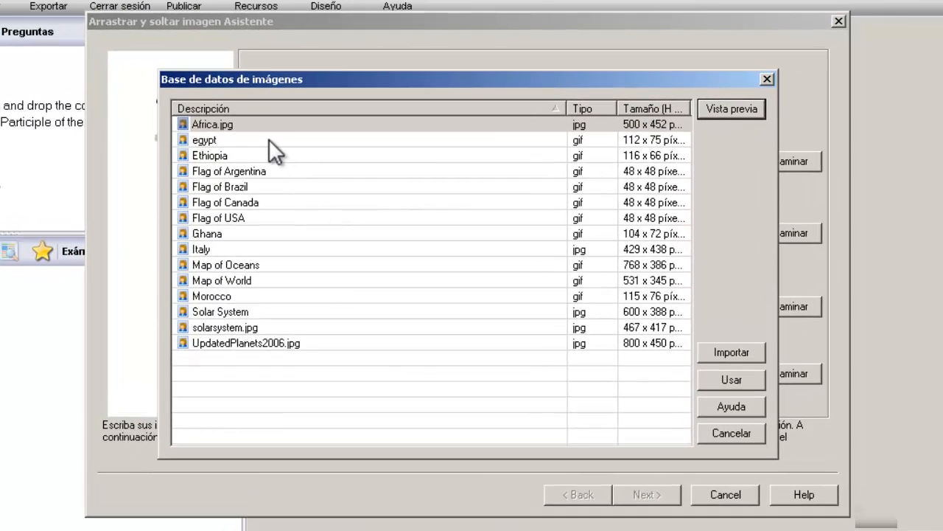
pyautogui.click(294, 134)
pyautogui.click(737, 110)
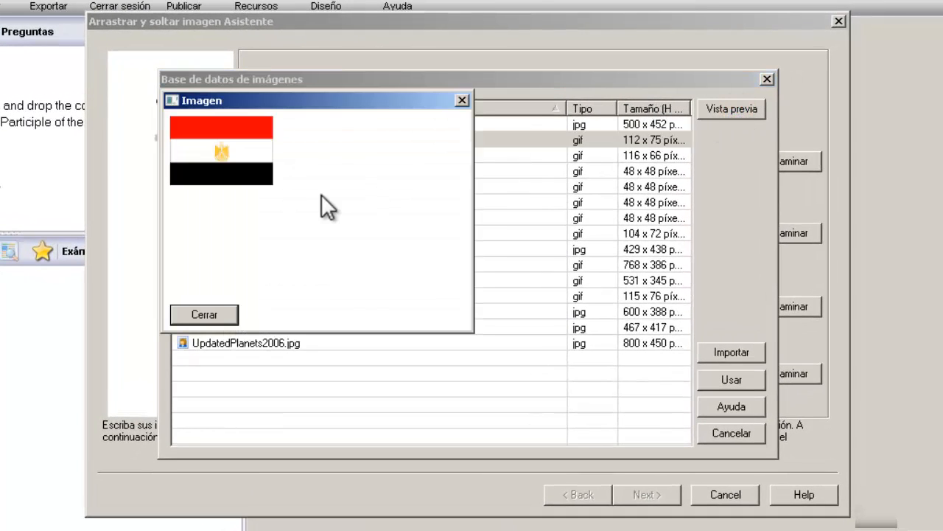
pyautogui.click(221, 311)
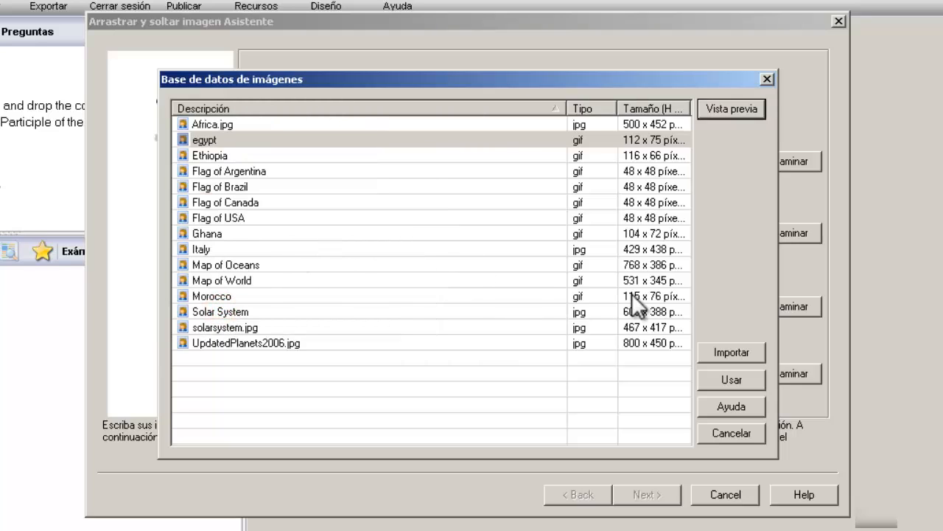
pyautogui.click(759, 352)
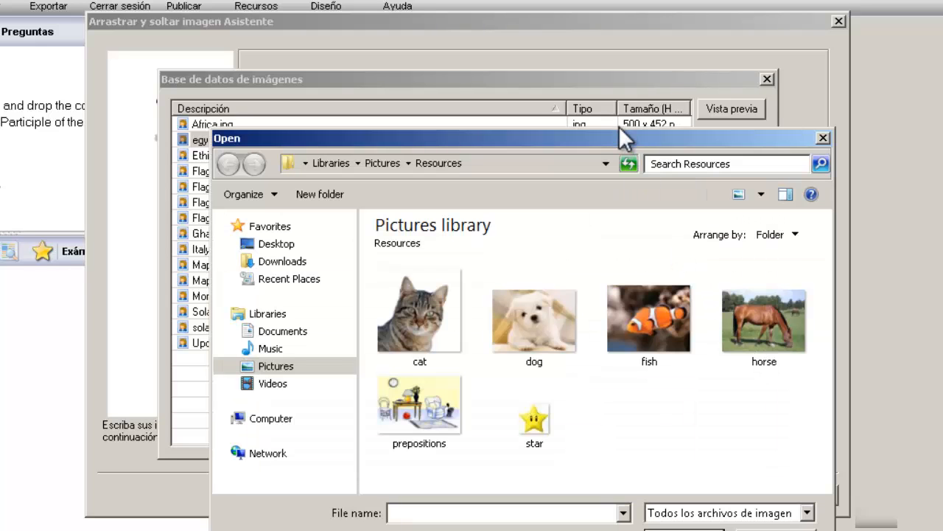
# Step: Select the cat picture in Pictures > Resources and open it for import
pyautogui.click(620, 137)
pyautogui.moveTo(620, 137); pyautogui.dragTo(536, 93)
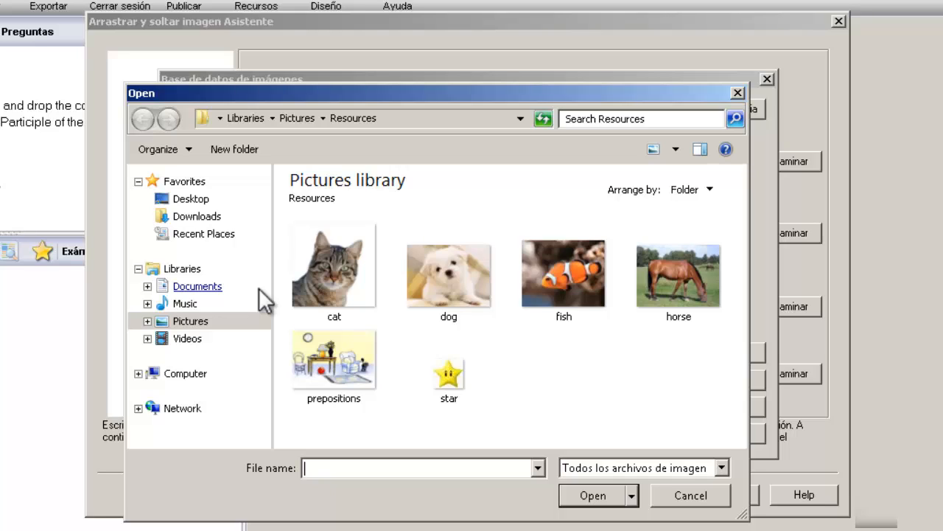
pyautogui.click(197, 323)
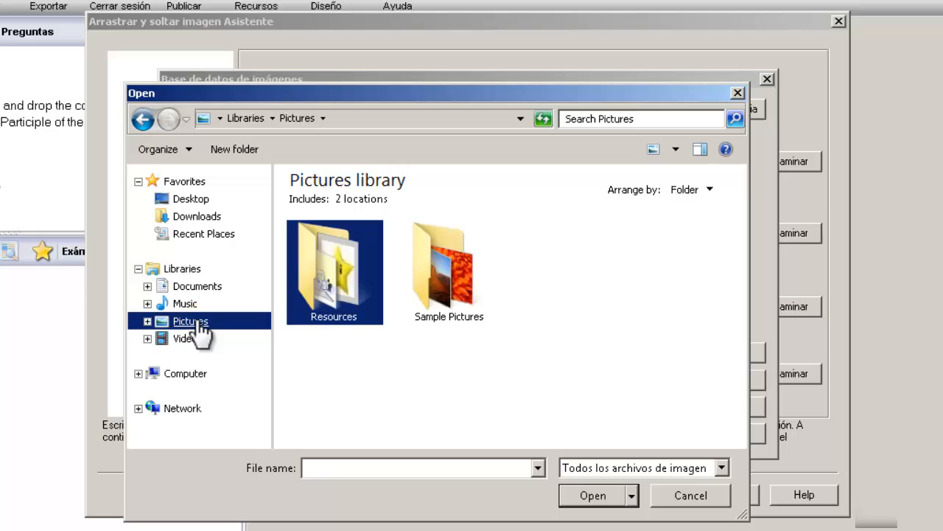
pyautogui.doubleClick(329, 270)
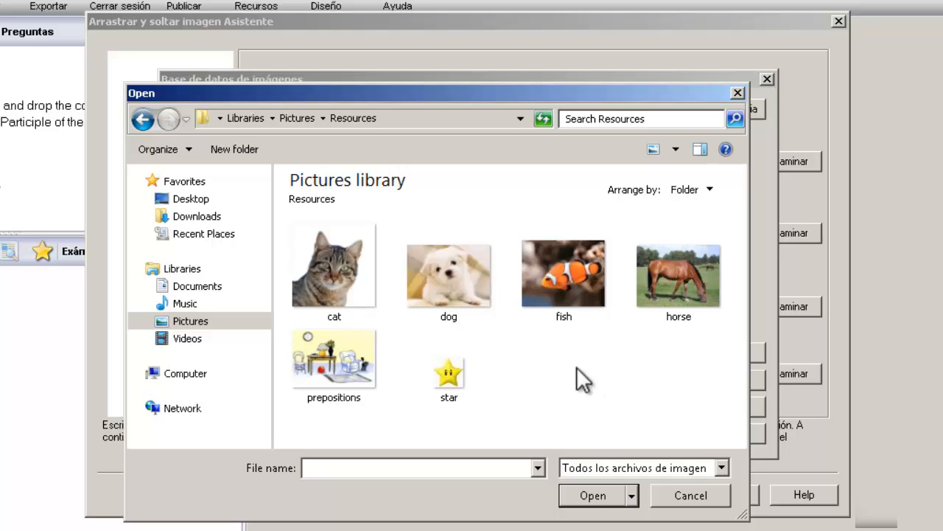
pyautogui.click(350, 264)
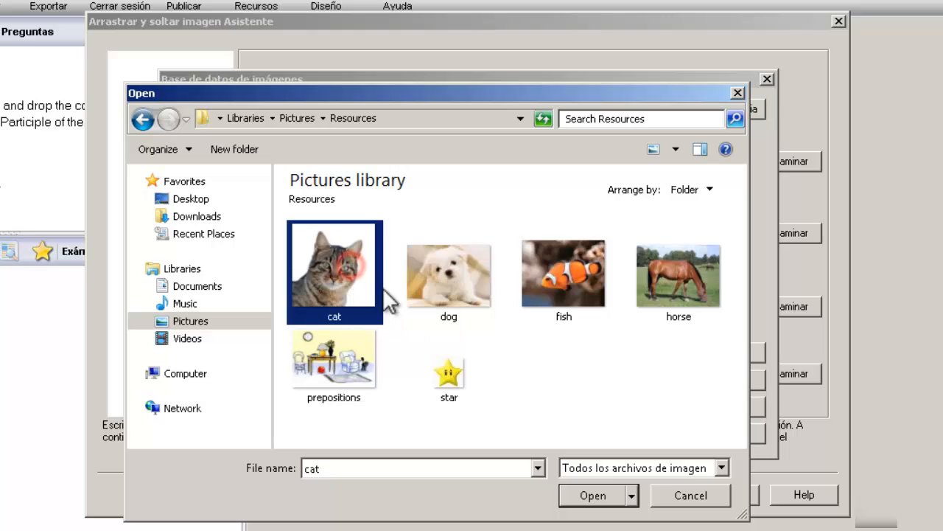
pyautogui.click(592, 496)
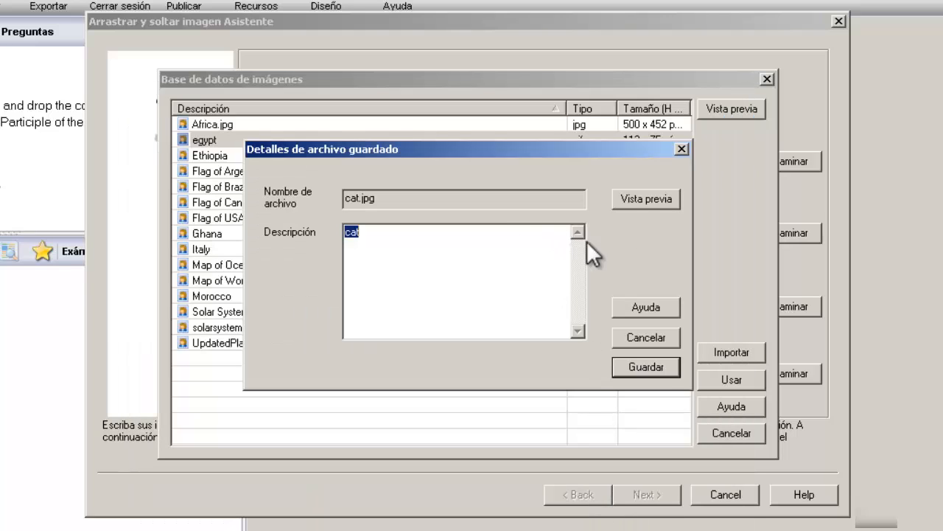
# Step: Save the cat picture to the image database and attach it to the Cat option
pyautogui.click(635, 201)
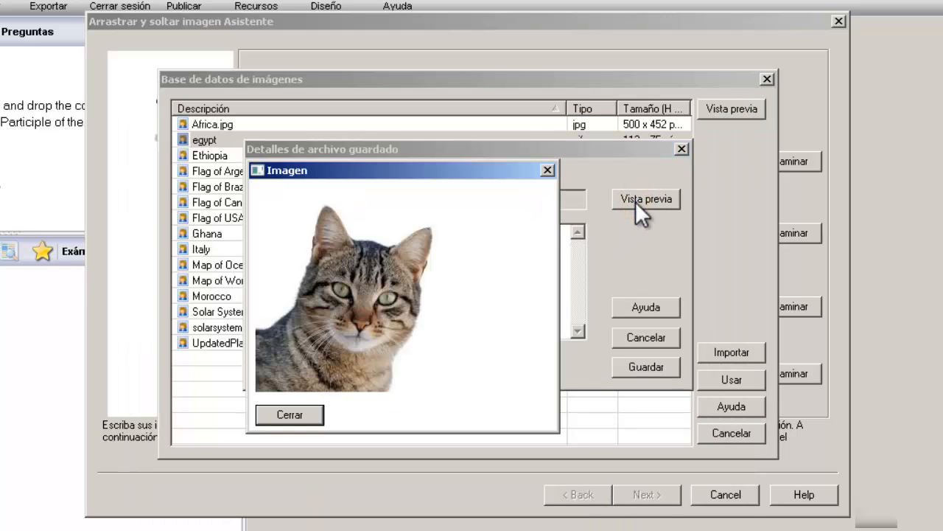
pyautogui.click(299, 414)
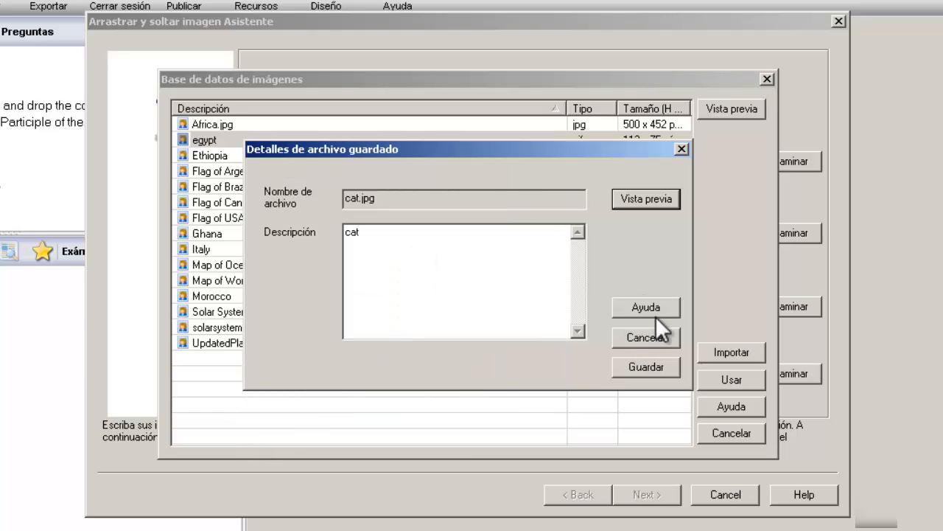
pyautogui.click(645, 366)
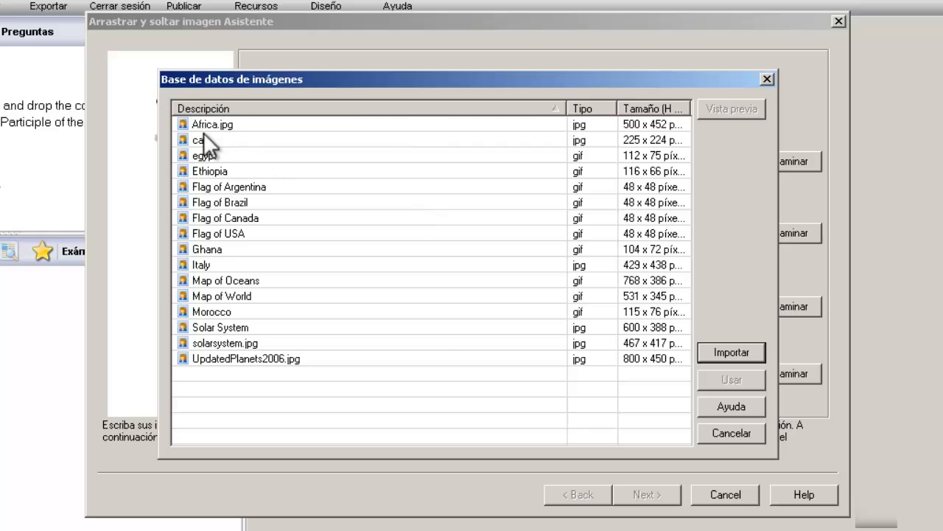
pyautogui.click(240, 139)
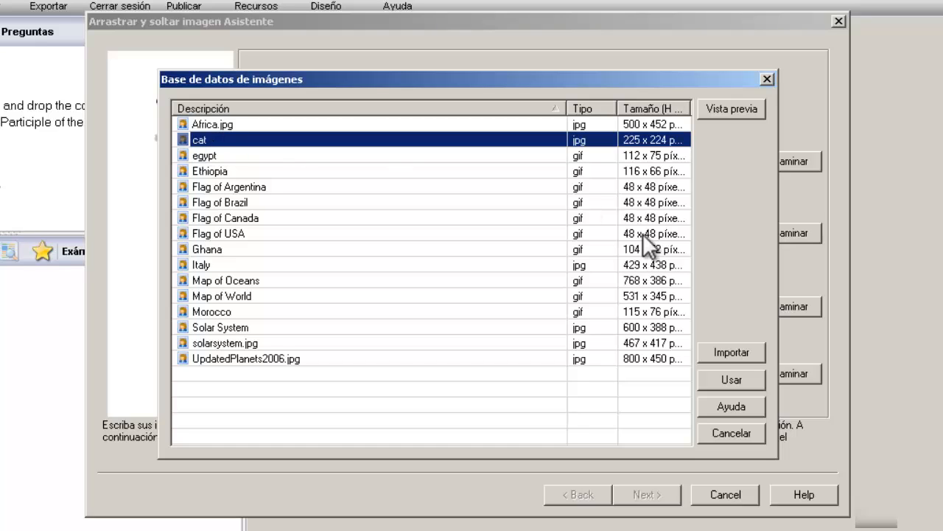
pyautogui.click(747, 383)
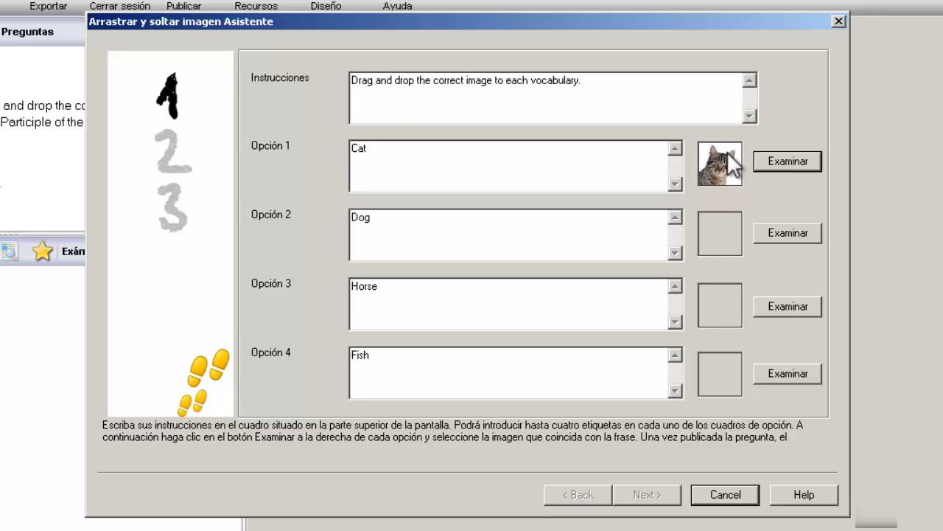
pyautogui.click(582, 161)
# Step: Import the dog picture, save it to the database and attach it to the Dog option
pyautogui.click(777, 233)
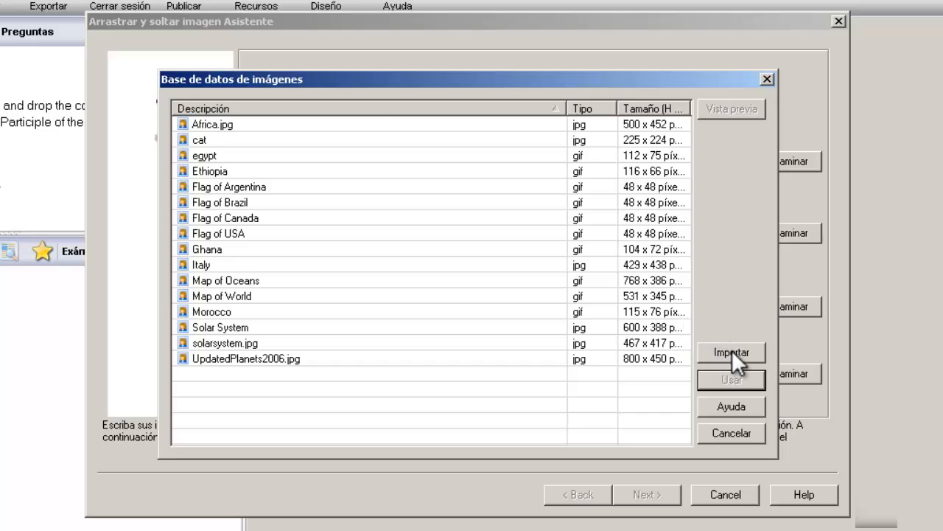
pyautogui.click(732, 351)
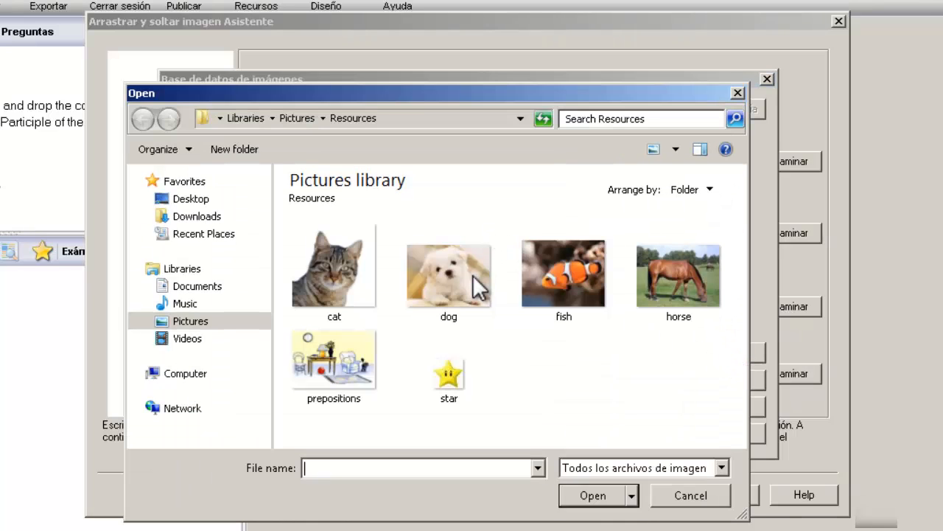
pyautogui.click(472, 274)
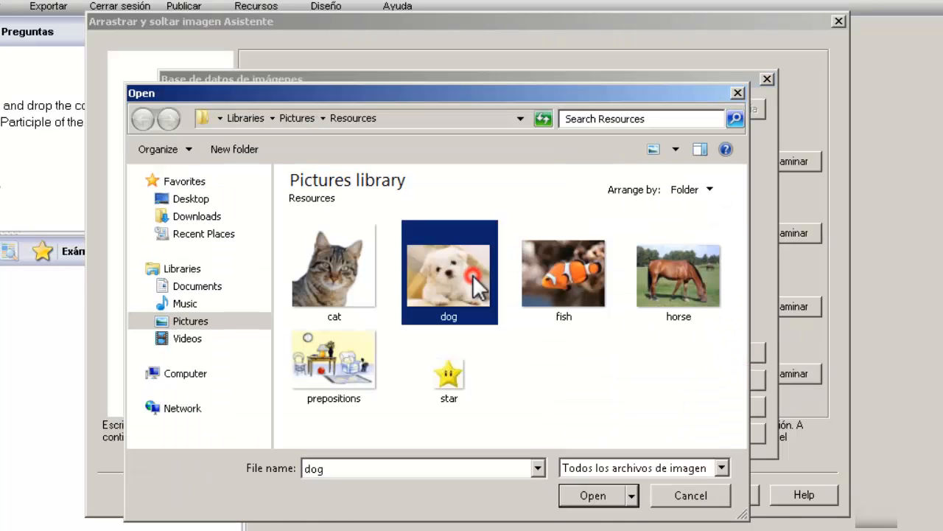
pyautogui.click(583, 488)
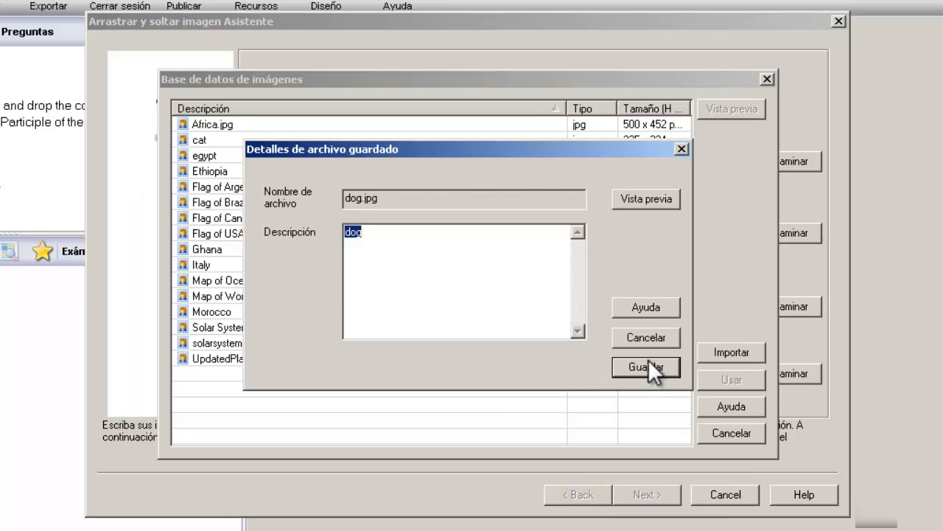
pyautogui.click(648, 365)
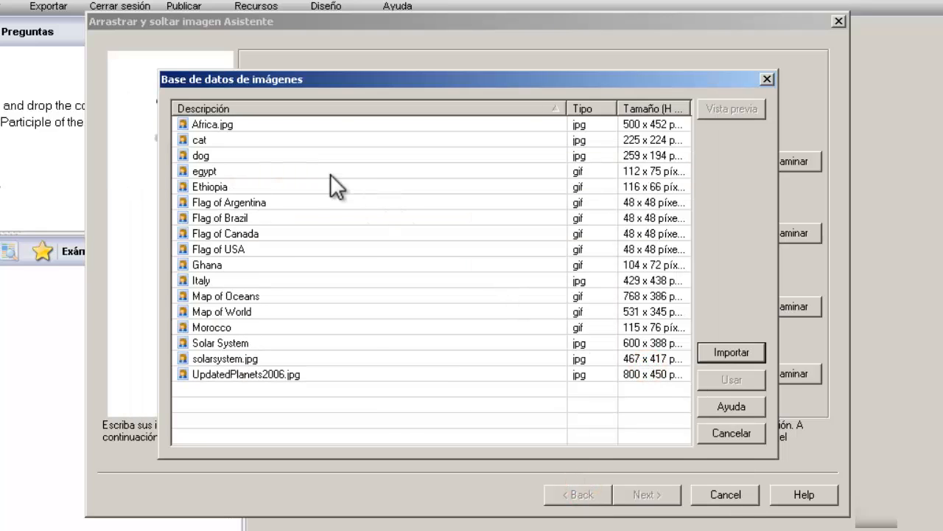
pyautogui.click(298, 156)
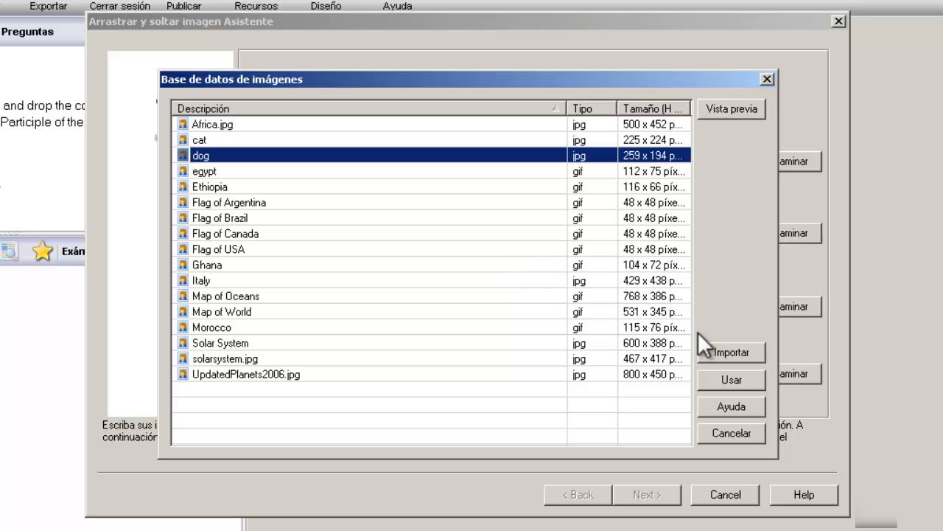
pyautogui.click(737, 382)
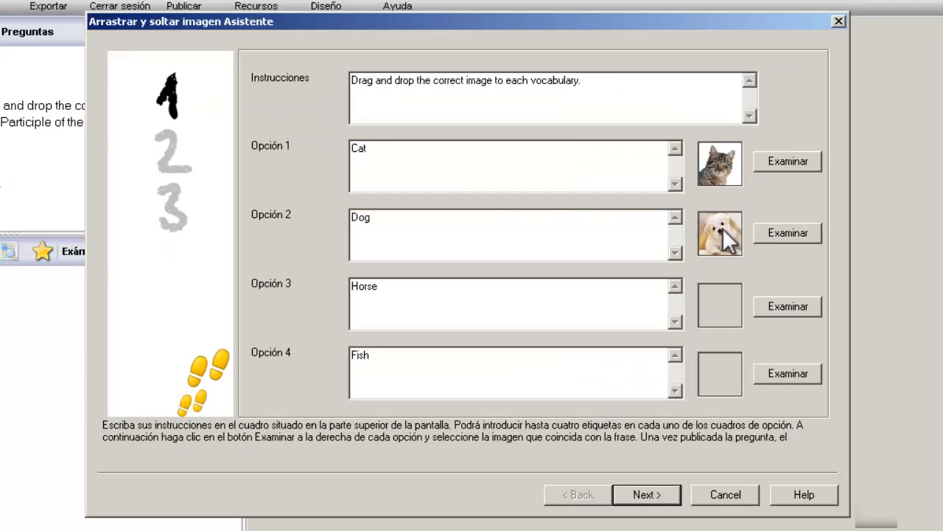
# Step: Import the horse picture, save it to the database and attach it to the Horse option
pyautogui.click(787, 310)
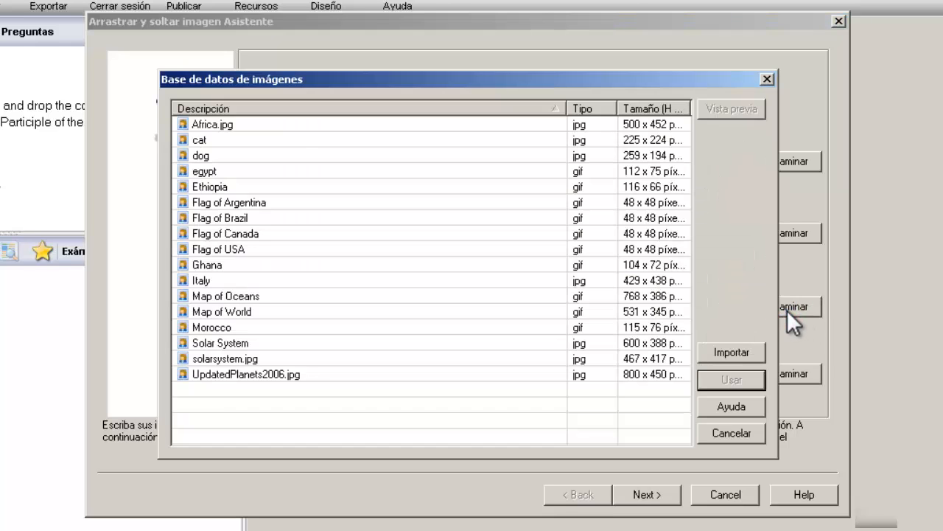
pyautogui.click(732, 353)
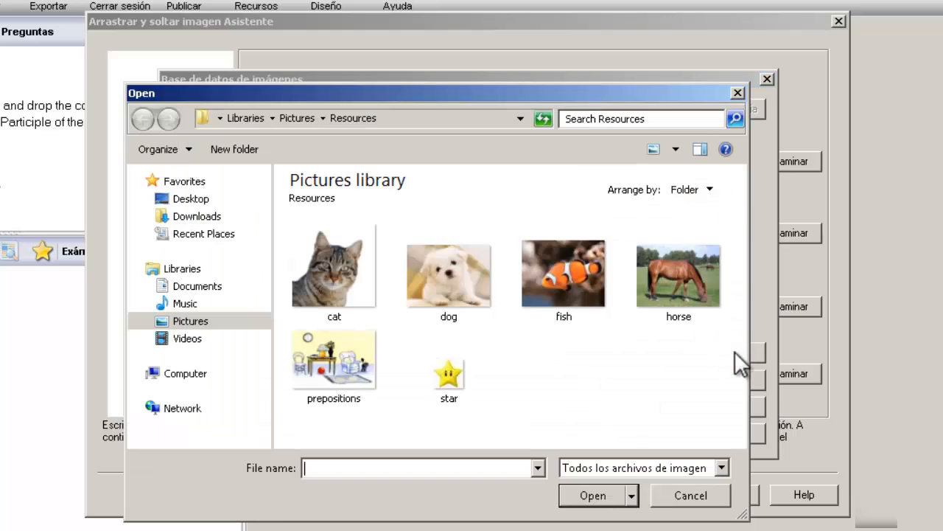
pyautogui.click(671, 290)
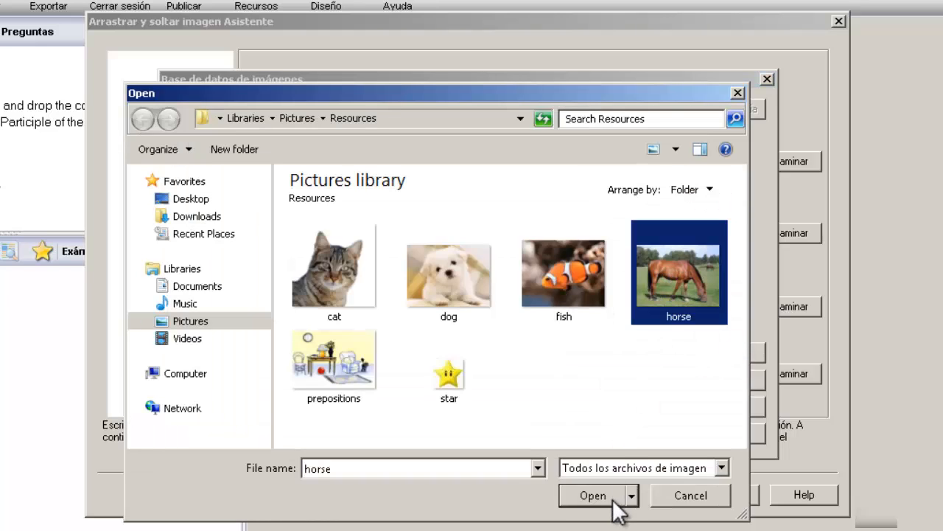
pyautogui.click(593, 495)
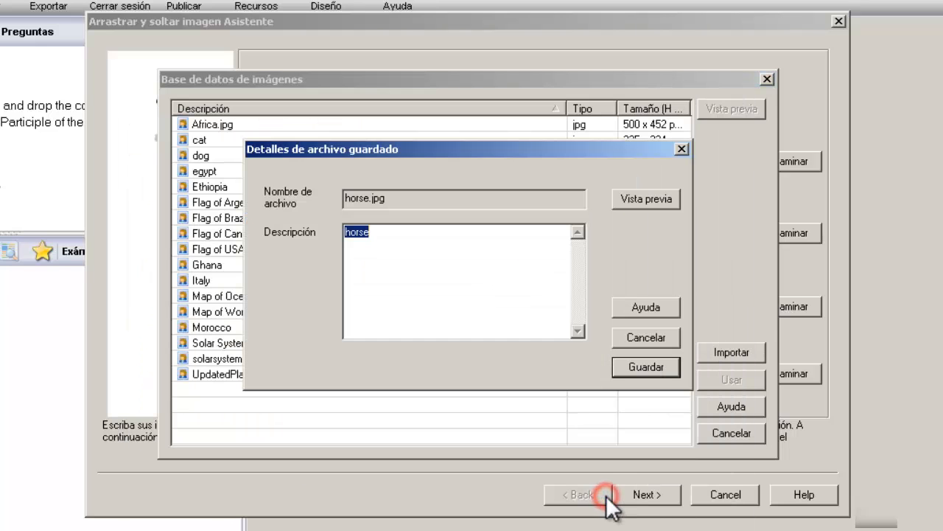
pyautogui.click(645, 366)
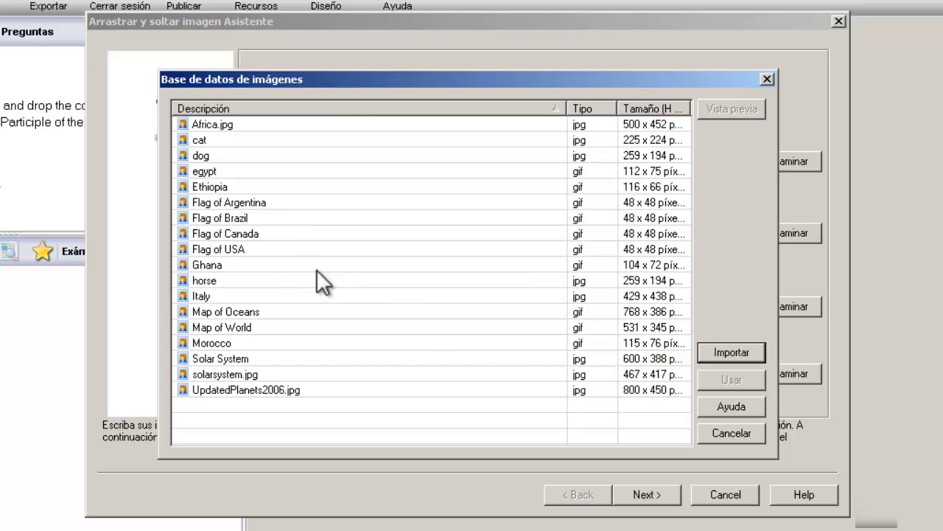
pyautogui.click(279, 279)
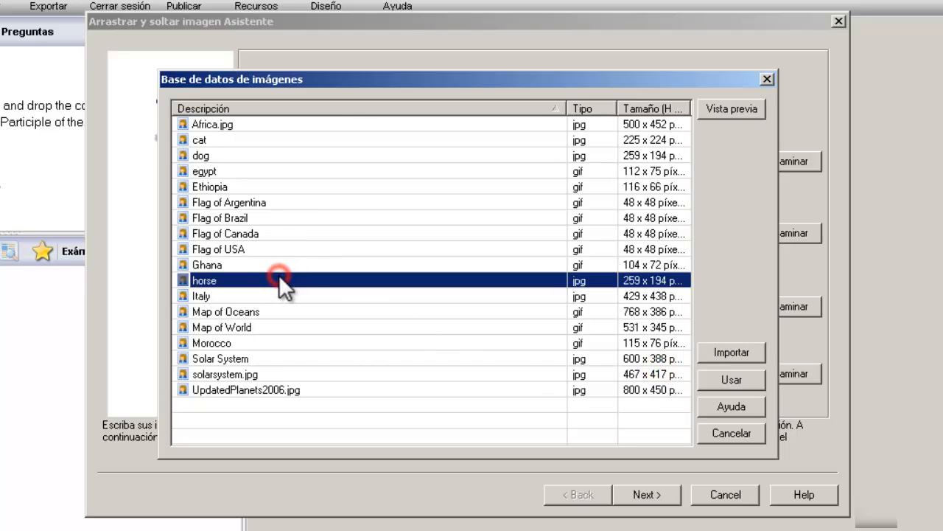
pyautogui.click(751, 378)
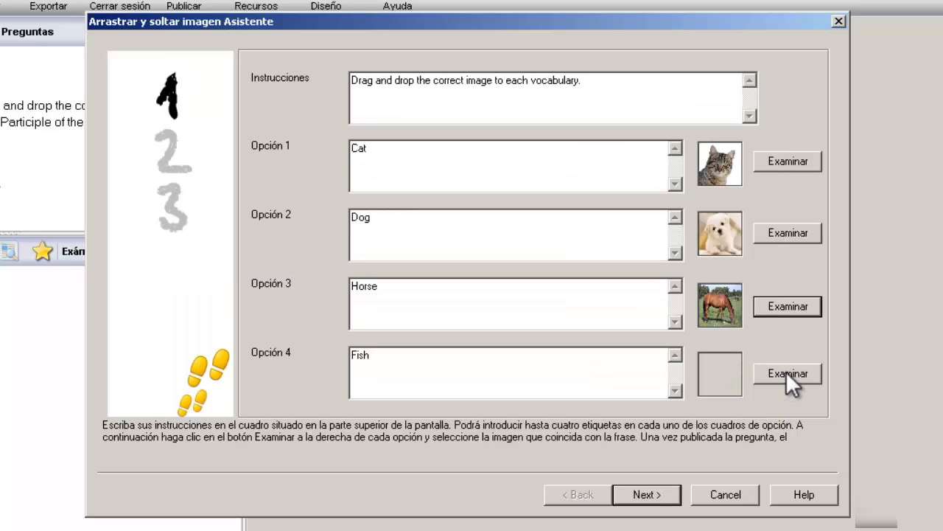
# Step: Import the fish picture file, save it to the database and attach it to the Fish option
pyautogui.click(799, 374)
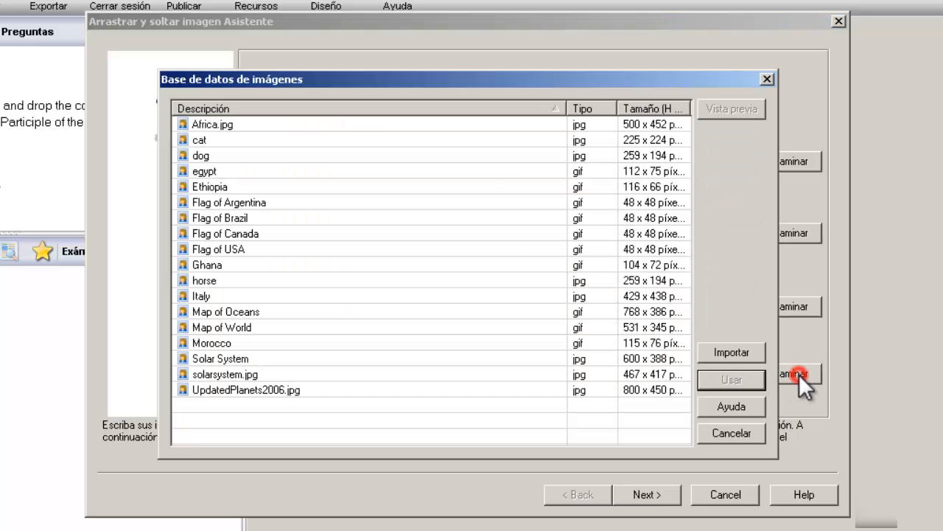
pyautogui.click(725, 352)
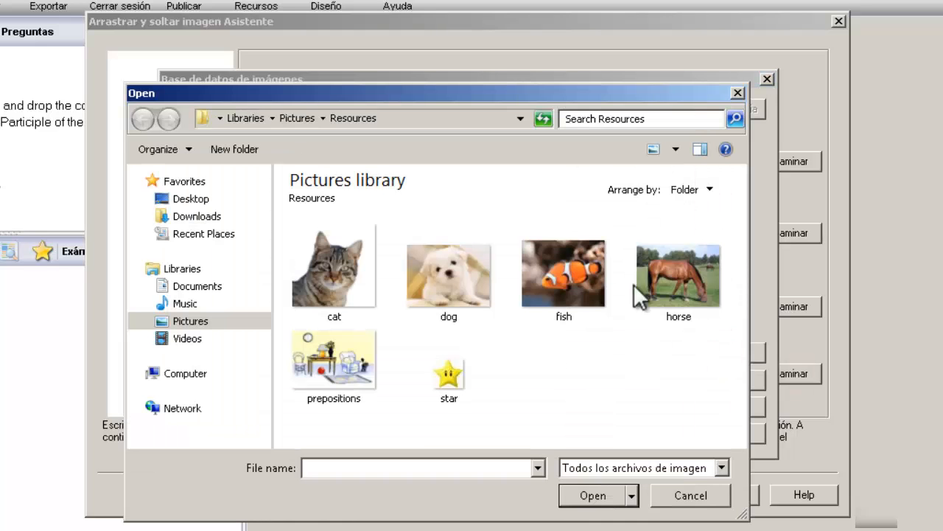
pyautogui.click(562, 289)
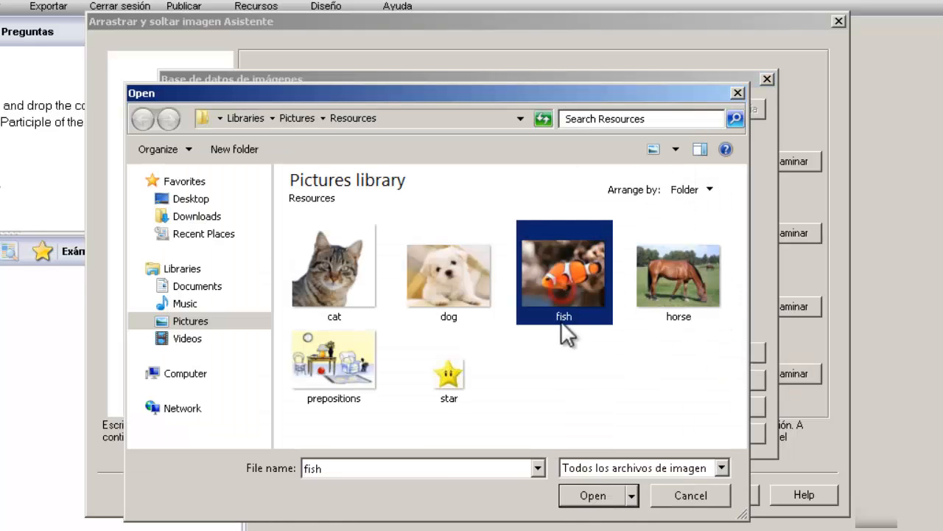
pyautogui.click(601, 492)
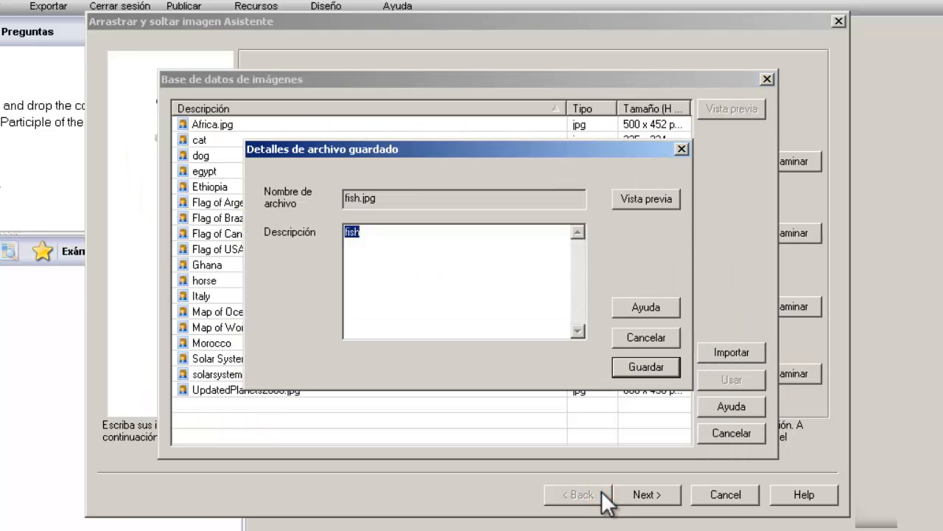
pyautogui.click(636, 369)
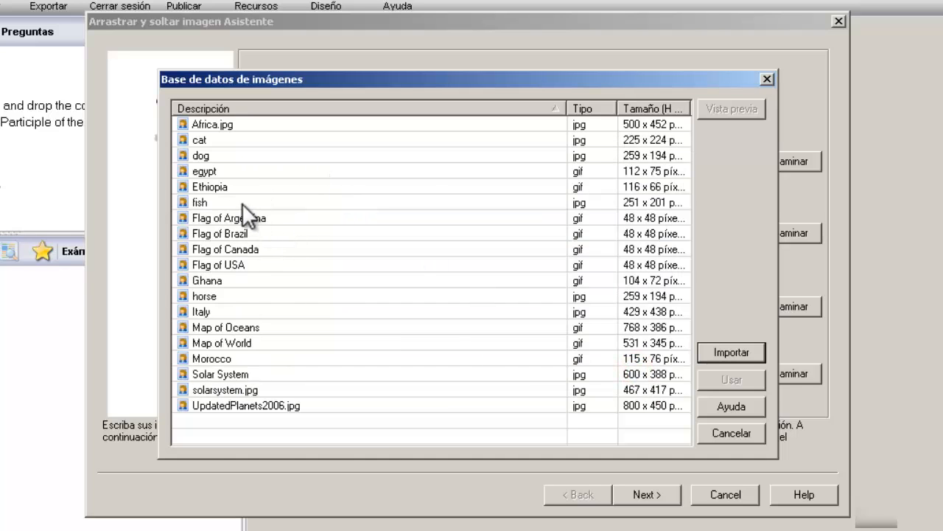
pyautogui.click(242, 203)
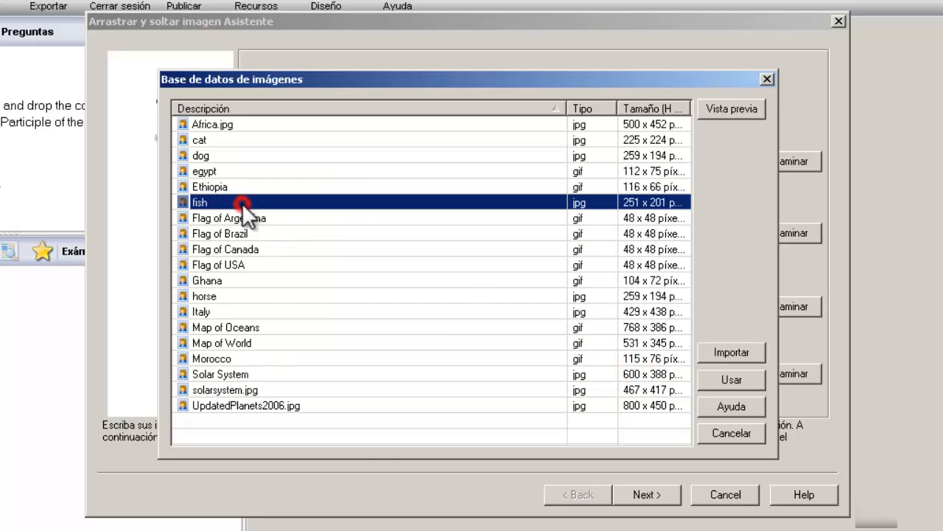
pyautogui.click(737, 378)
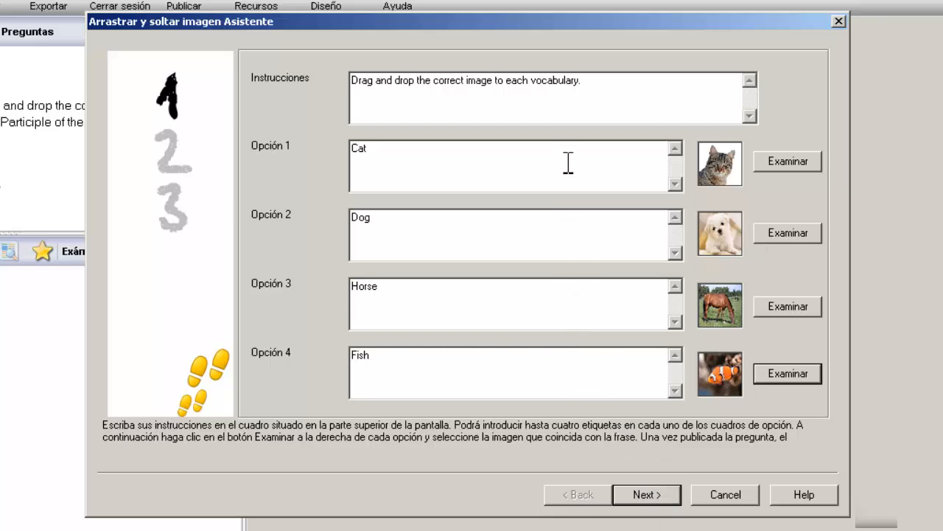
# Step: Advance the wizard past Recursos de preguntas, adding no resources, to the question details step
pyautogui.click(647, 496)
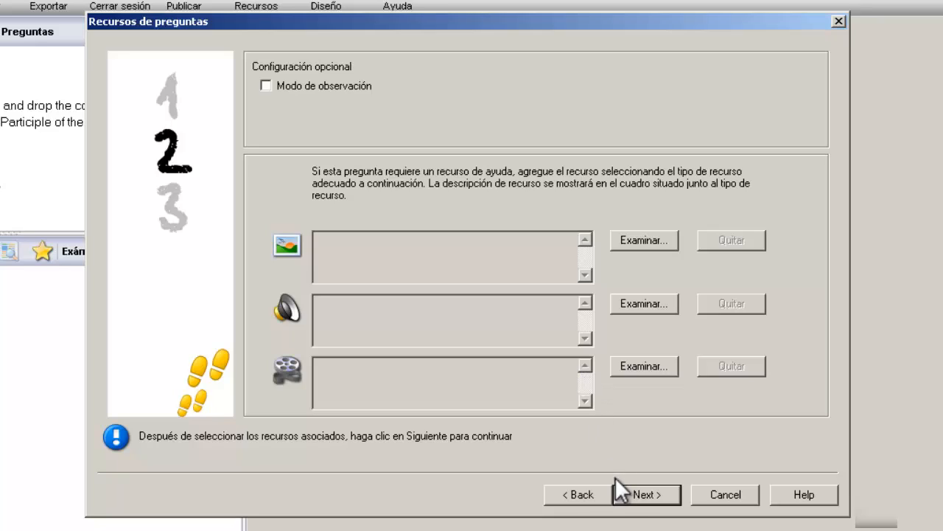
pyautogui.click(637, 490)
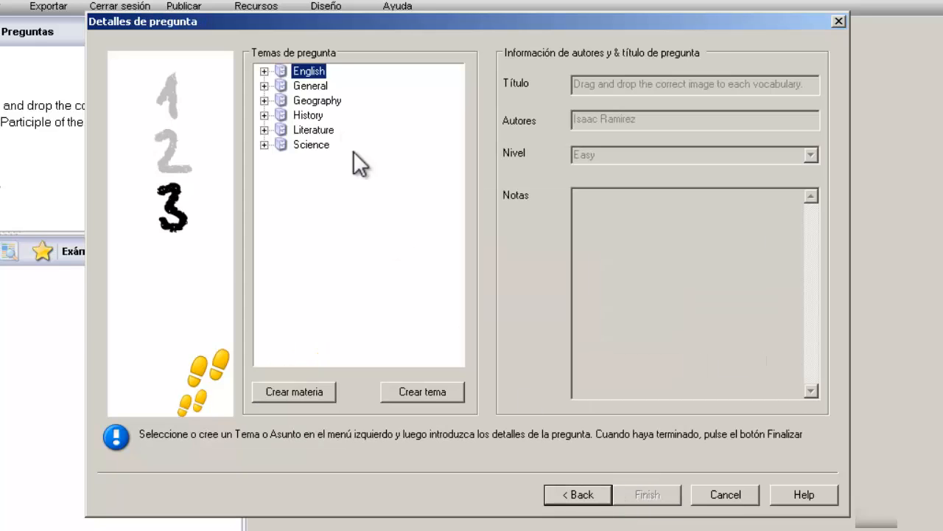
# Step: Create a new subject named 'Vocabulary' under English
pyautogui.click(265, 71)
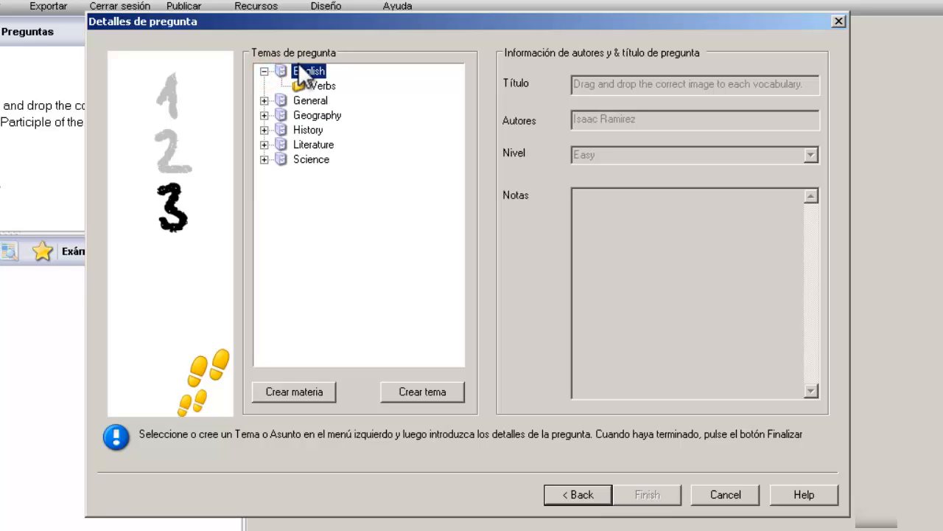
pyautogui.click(429, 390)
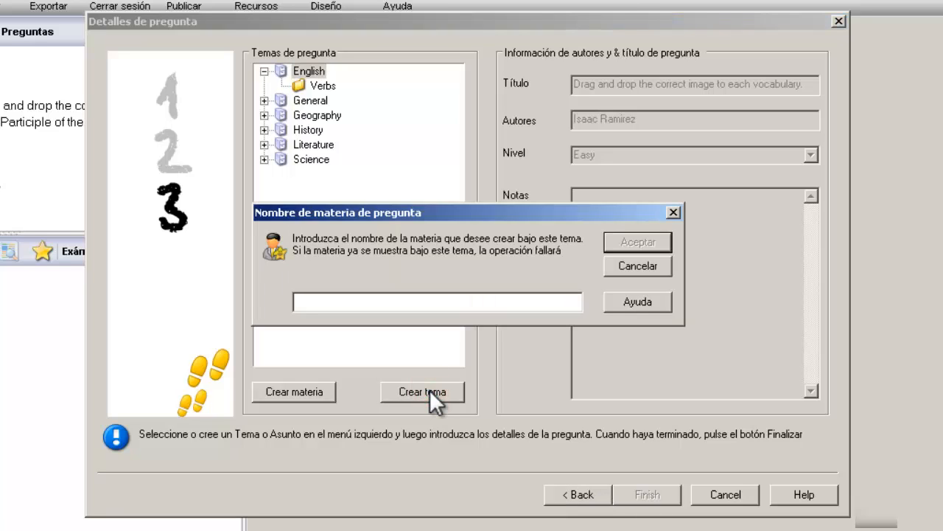
pyautogui.write('Vocabulary')
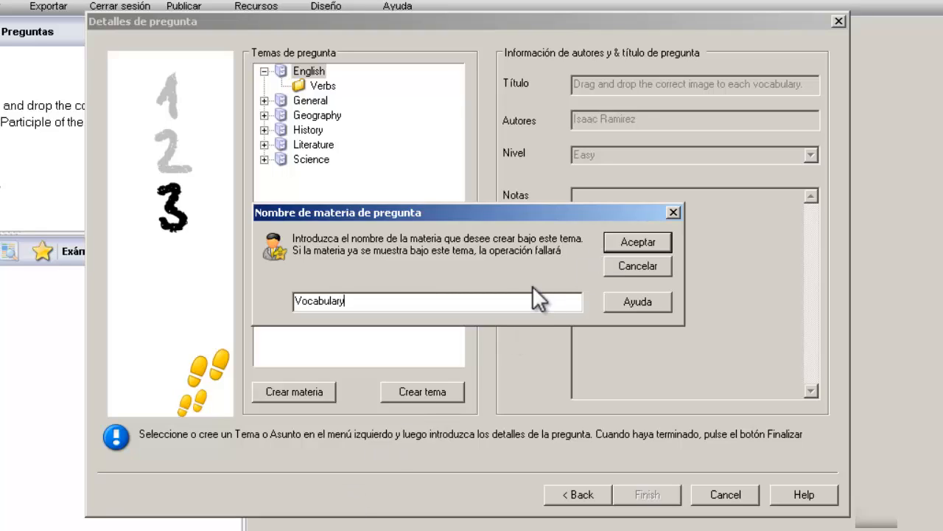
pyautogui.click(611, 239)
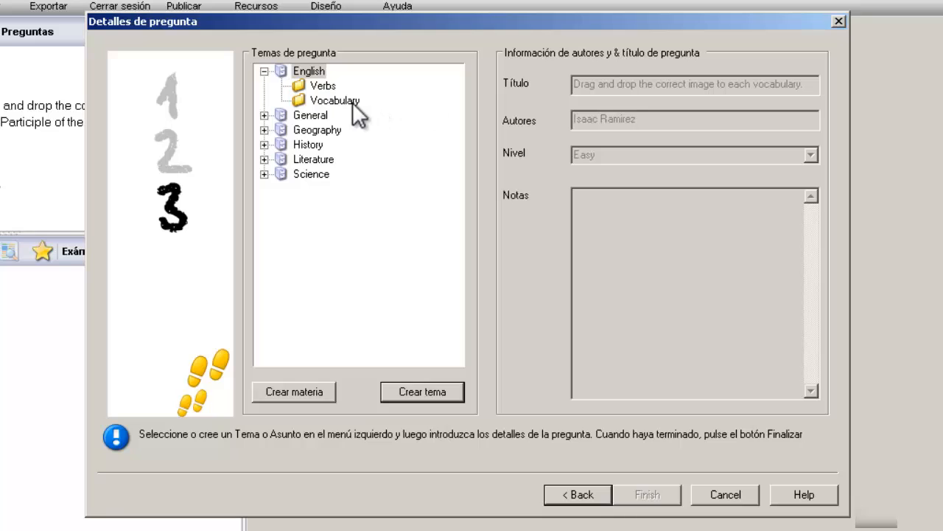
# Step: Choose Vocabulary as the question's topic and review the title, Easy level and notes
pyautogui.click(346, 101)
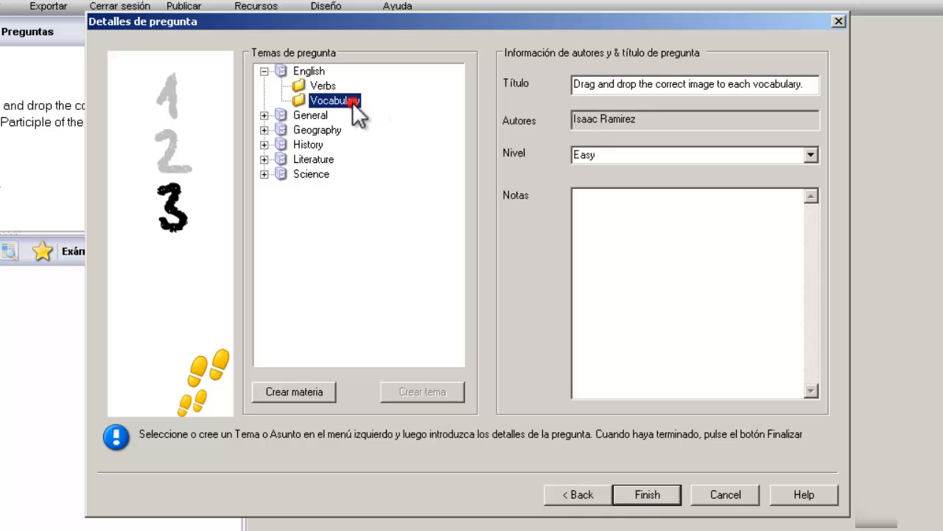
pyautogui.click(689, 84)
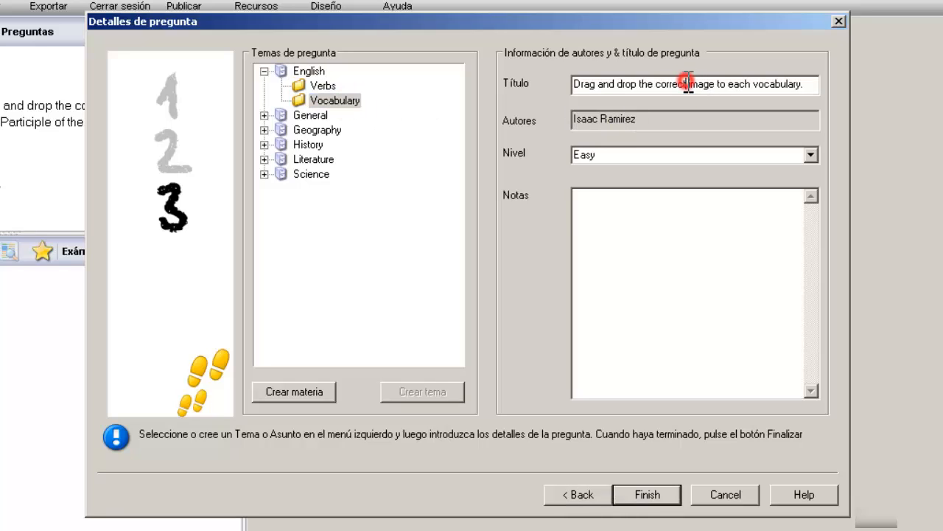
pyautogui.click(693, 154)
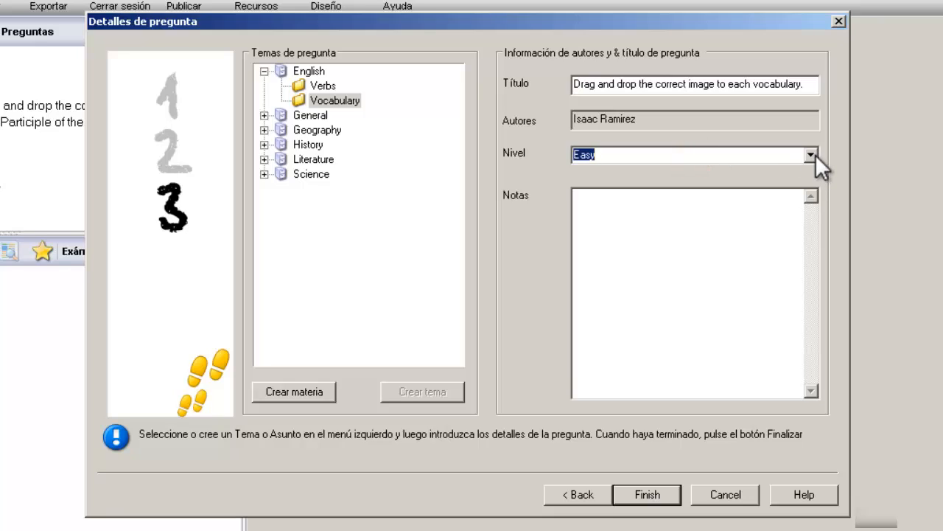
pyautogui.click(653, 241)
# Step: Finish the image question and open it from the English > Vocabulary folder
pyautogui.click(641, 493)
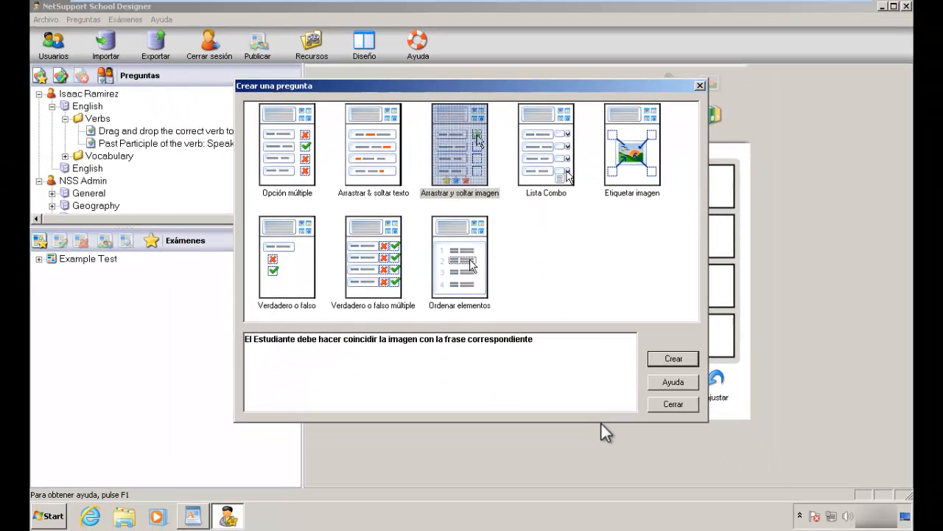
pyautogui.click(674, 404)
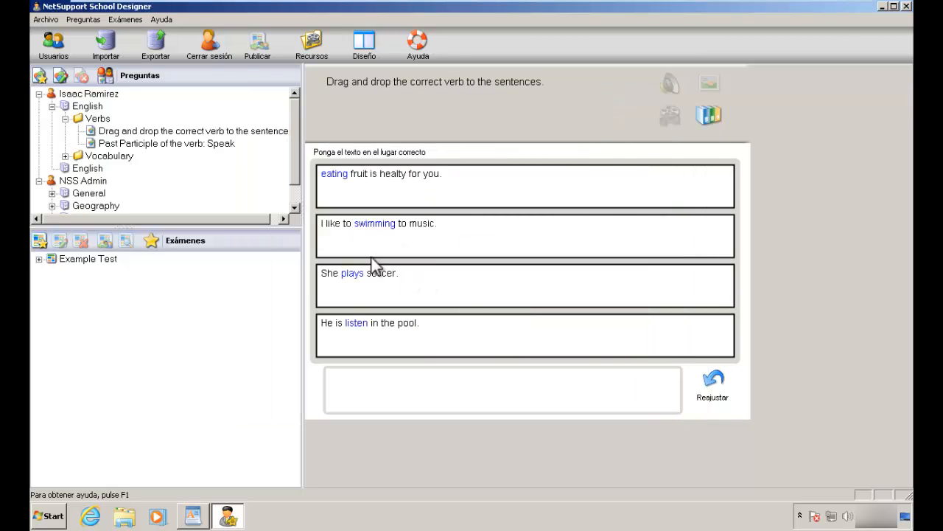
pyautogui.click(116, 158)
pyautogui.click(64, 156)
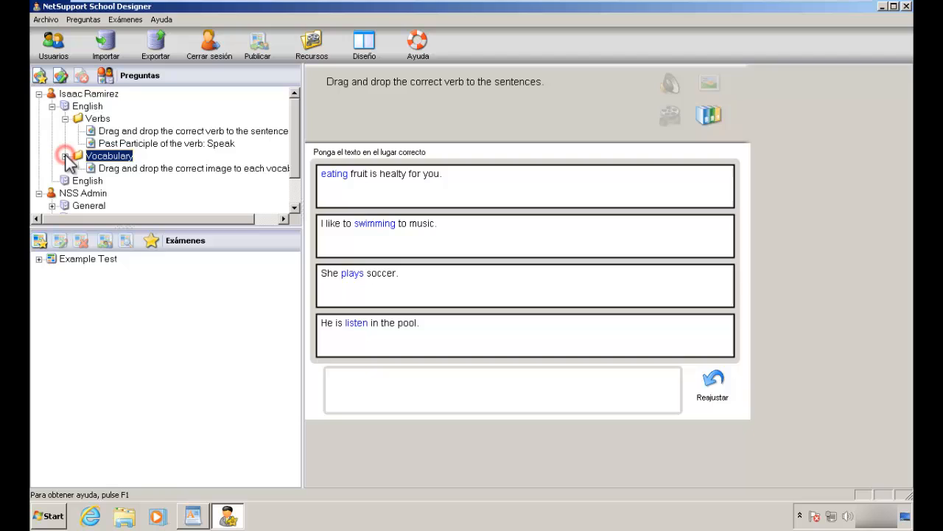
pyautogui.click(113, 168)
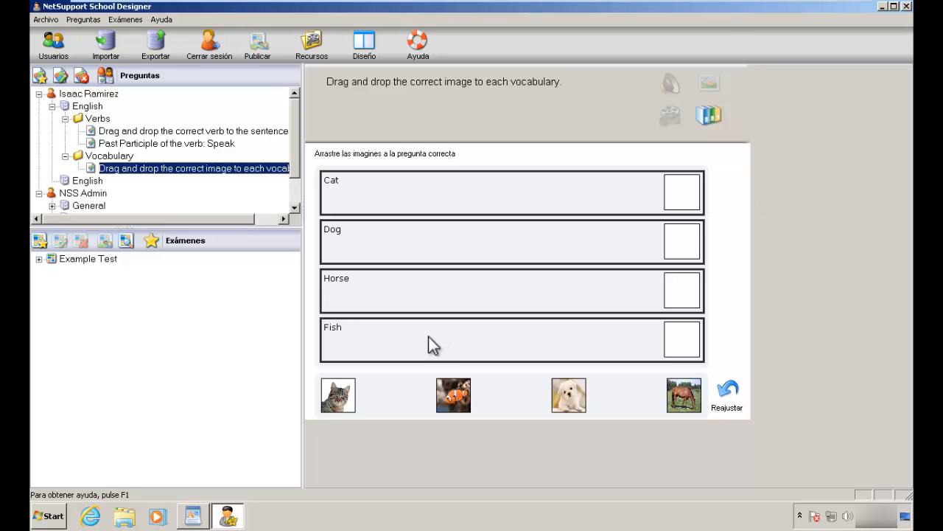
# Step: Drag pictures onto the Cat, Dog, Horse and Fish rows, then reset with Reajustar
pyautogui.click(344, 398)
pyautogui.moveTo(345, 401); pyautogui.dragTo(694, 189)
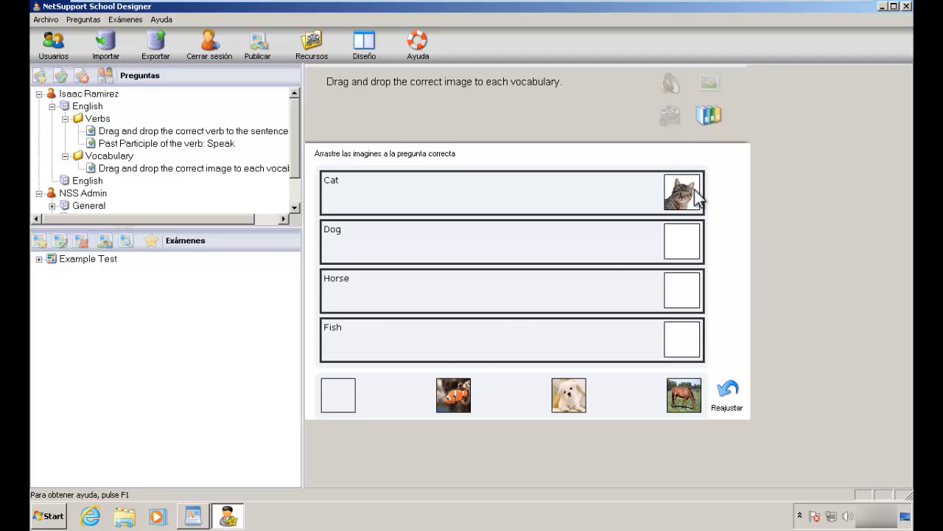
pyautogui.moveTo(460, 391); pyautogui.dragTo(684, 236)
pyautogui.moveTo(571, 393); pyautogui.dragTo(684, 291)
pyautogui.moveTo(678, 398); pyautogui.dragTo(684, 343)
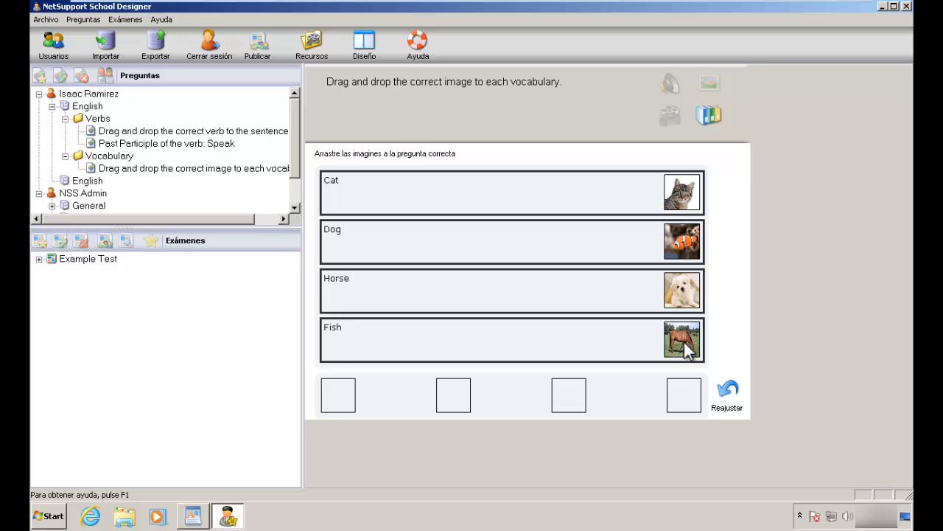
pyautogui.click(728, 390)
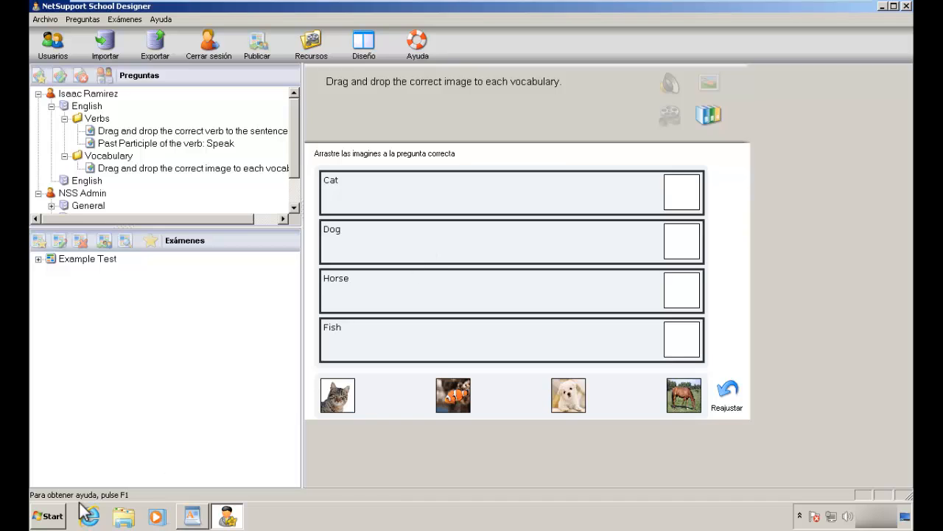
# Step: Open the prepositions image from Pictures > Resources in Windows Photo Viewer
pyautogui.click(58, 516)
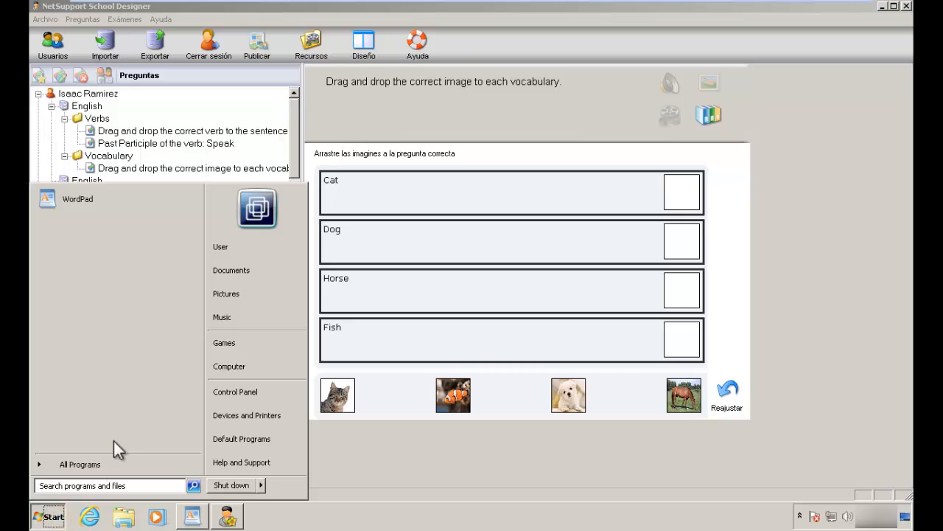
pyautogui.click(229, 301)
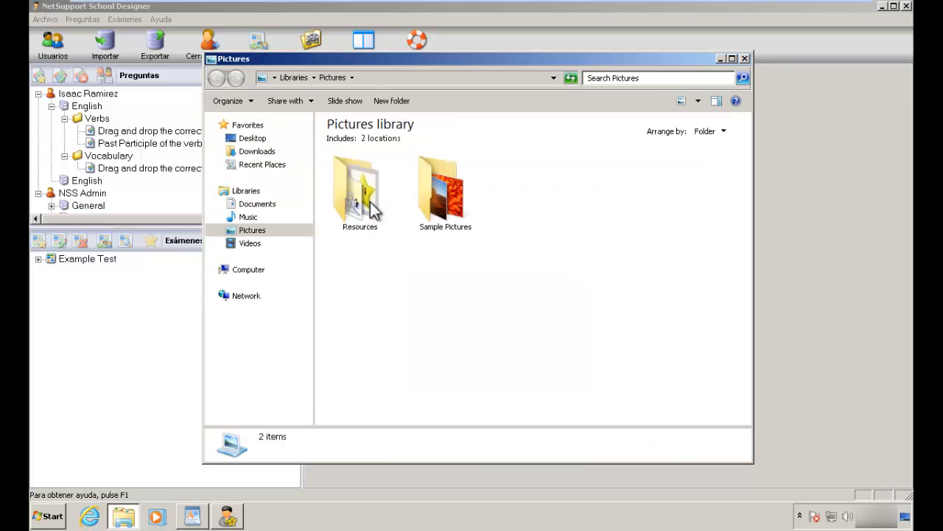
pyautogui.doubleClick(372, 210)
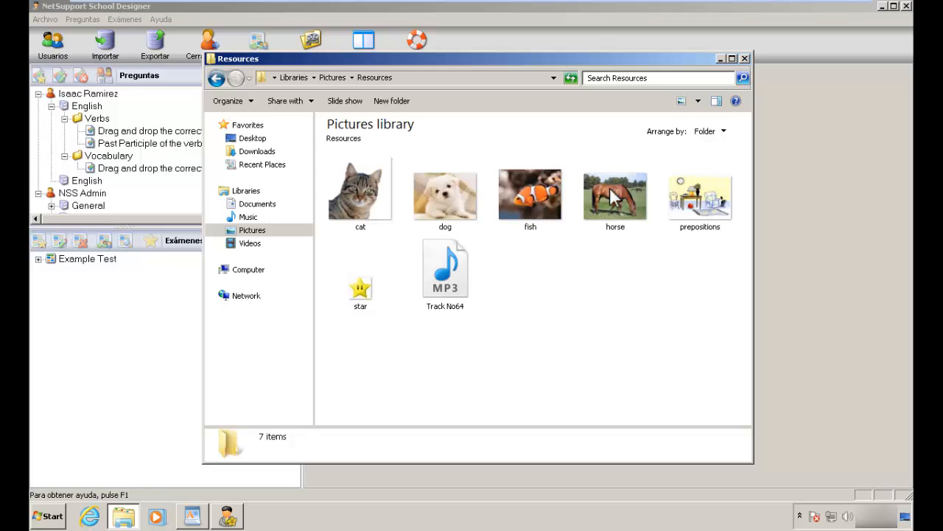
pyautogui.click(693, 212)
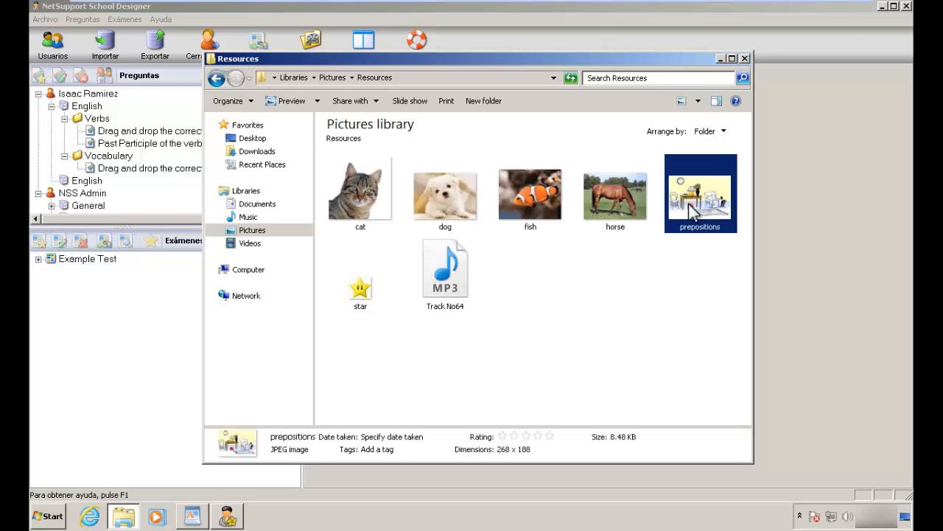
pyautogui.doubleClick(693, 212)
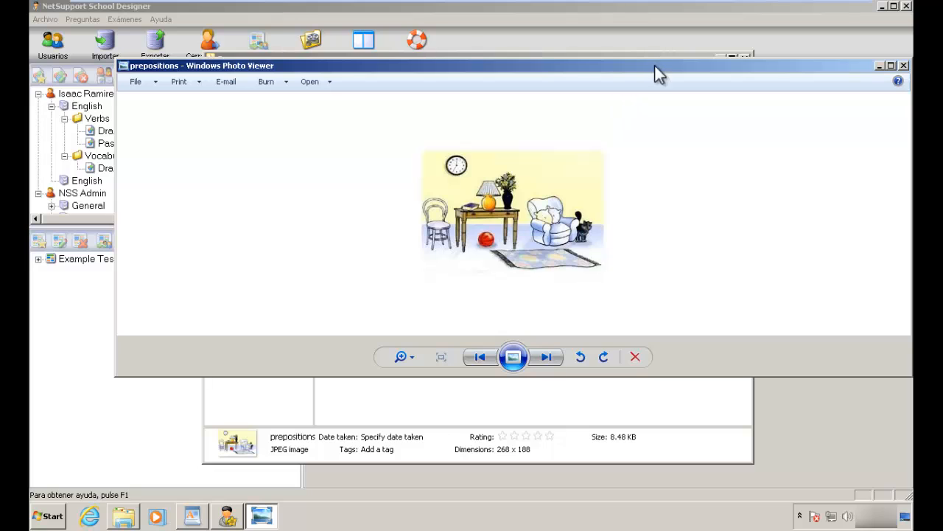
pyautogui.moveTo(653, 71); pyautogui.dragTo(609, 95)
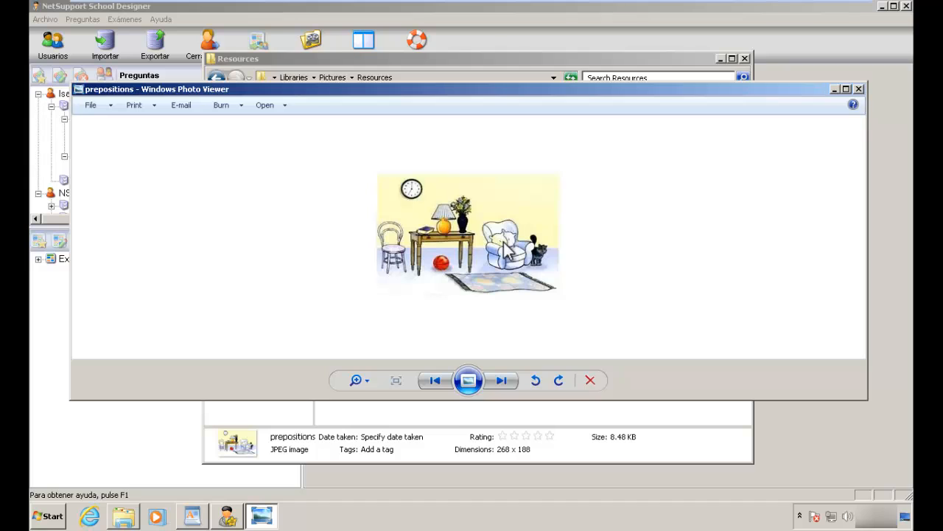
# Step: Close the prepositions picture in Photo Viewer and the Resources folder window
pyautogui.click(859, 89)
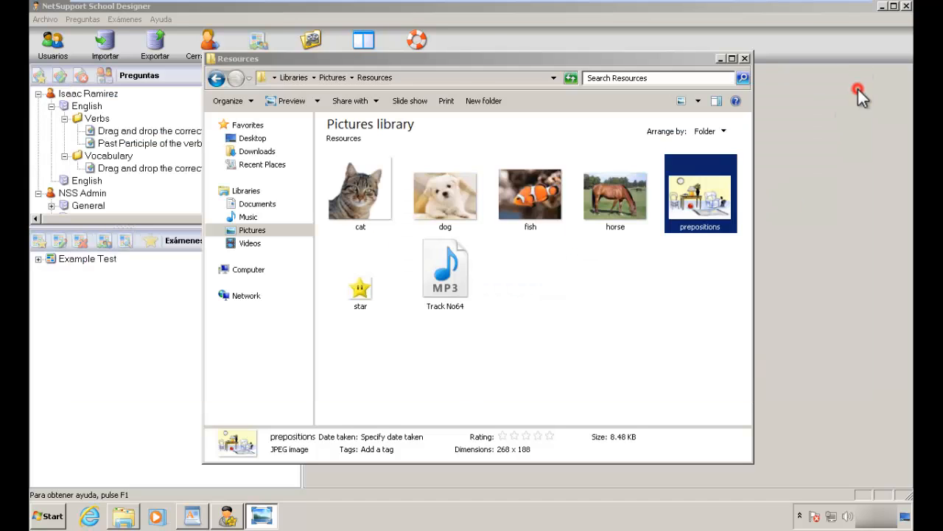
pyautogui.click(744, 59)
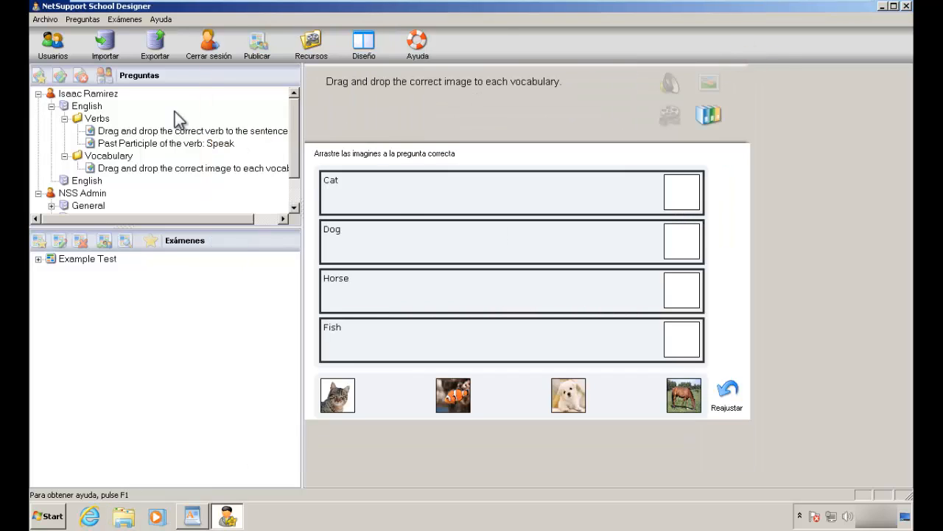
# Step: Create a new Lista Combo question in the Verbs folder
pyautogui.click(107, 118)
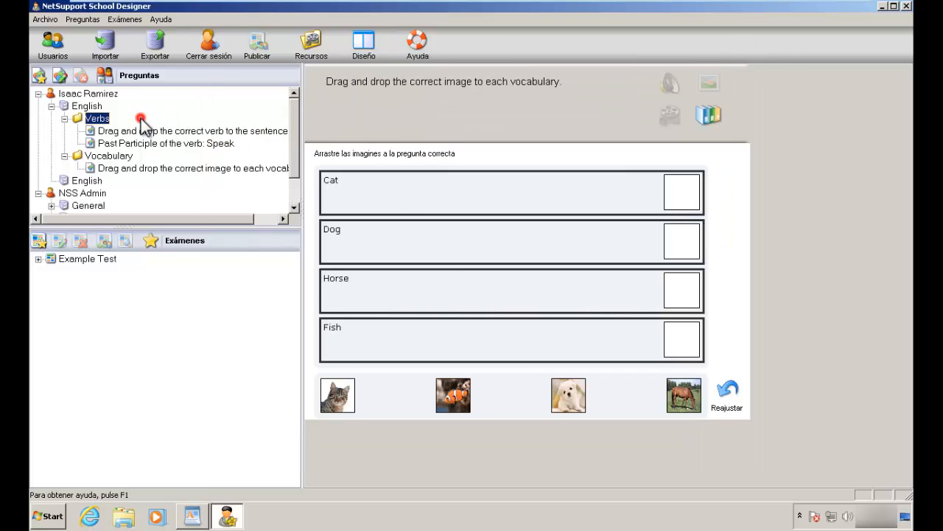
pyautogui.click(39, 76)
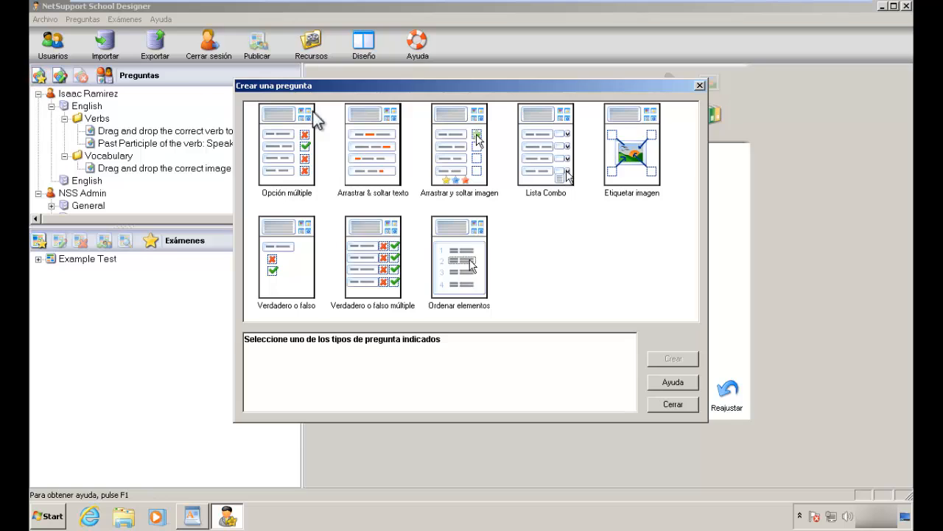
pyautogui.click(548, 159)
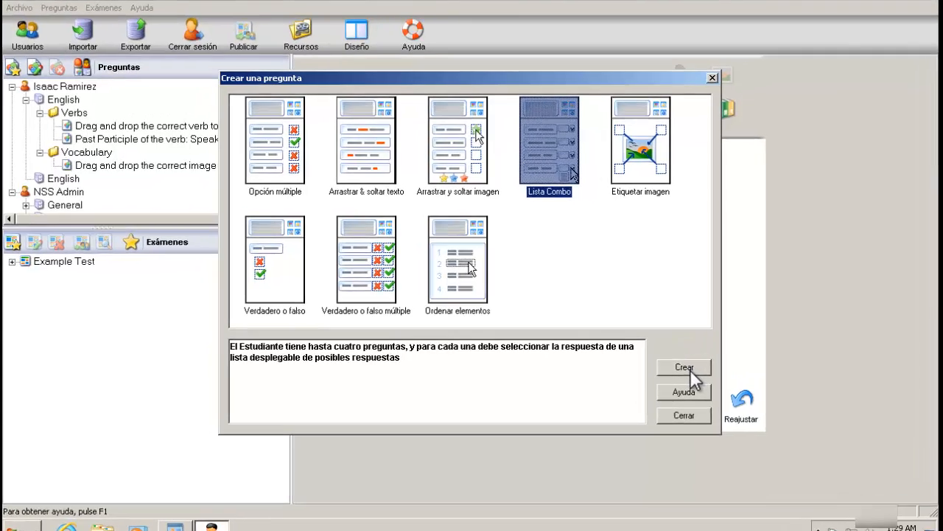
pyautogui.click(679, 361)
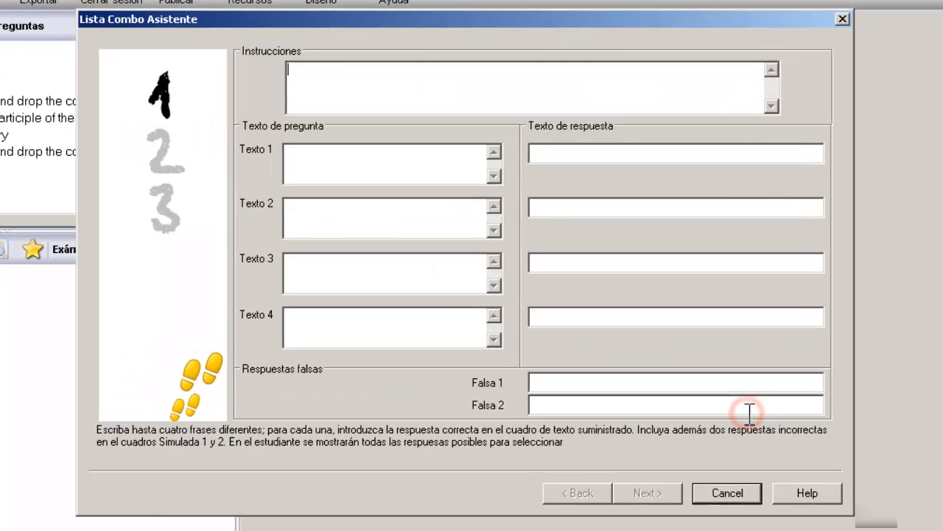
# Step: Type the instructions 'Look at the picture and select the correct preposition to complete eache sentence. (Use the image'
pyautogui.click(594, 83)
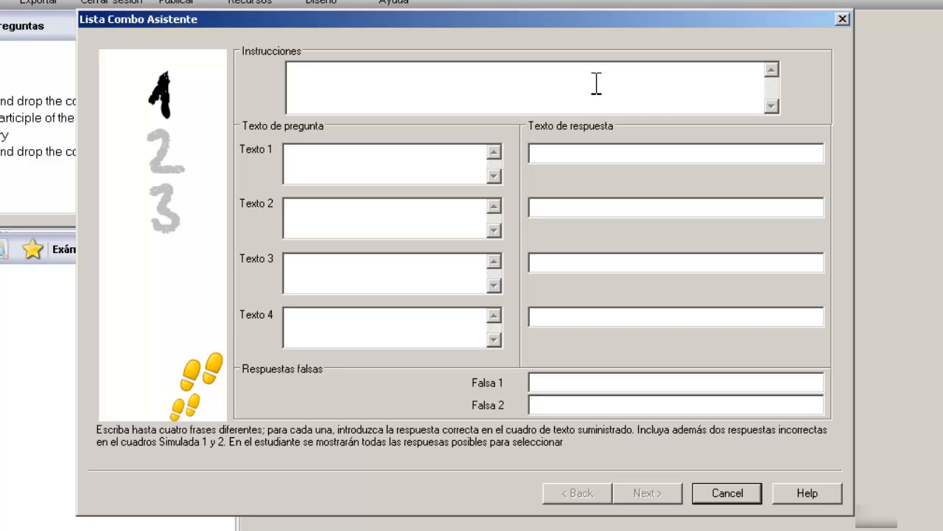
pyautogui.write('Look at the picture')
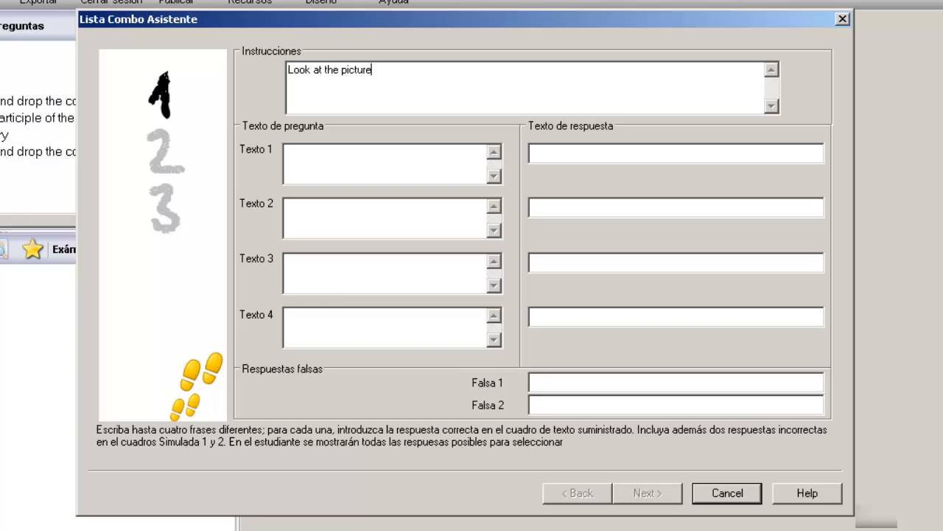
pyautogui.write(' and select the corre')
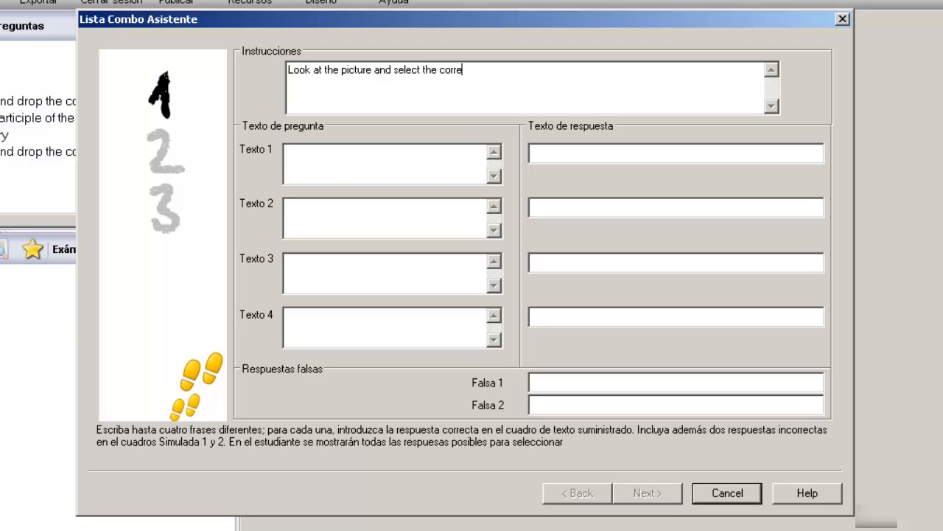
pyautogui.write('ct preposition to comple')
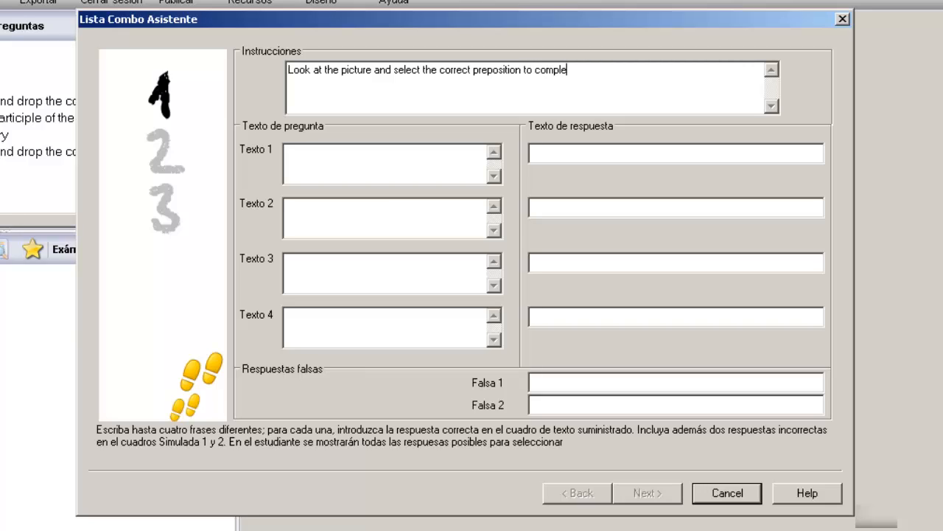
pyautogui.write('te eache sentence. (Us')
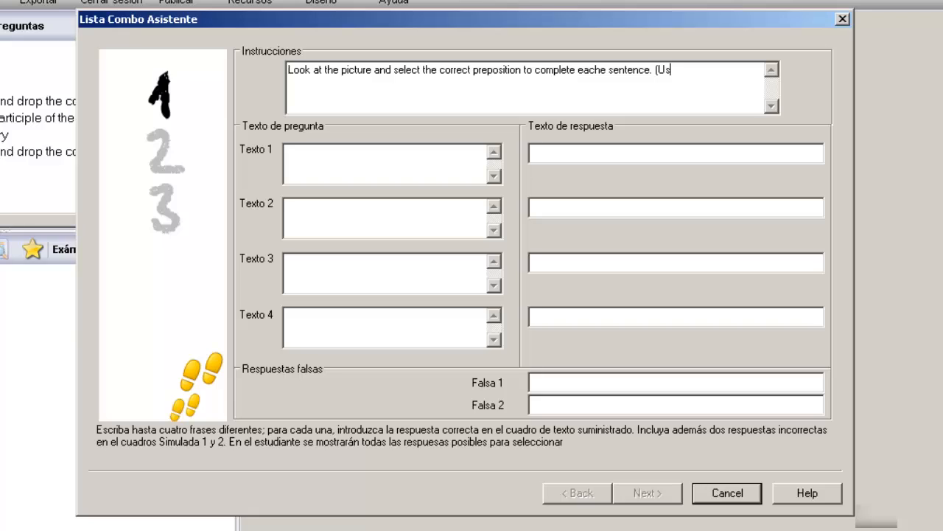
pyautogui.write('e the image)')
# Step: Add the sentence 'The clock is ____ the wall.' with the answer 'on'
pyautogui.click(432, 159)
pyautogui.write('The cloc')
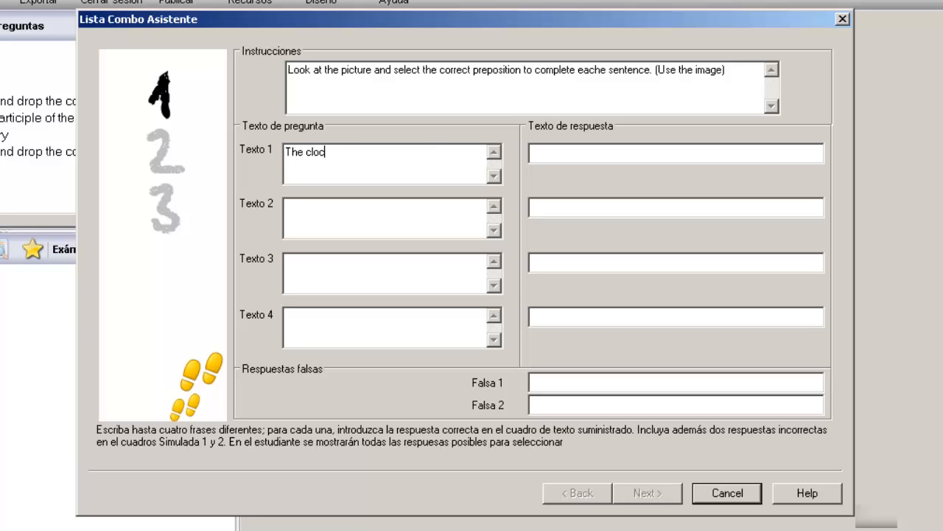
pyautogui.write('k is ____ the wall.')
pyautogui.click(589, 152)
pyautogui.write('on')
# Step: Add 'The cat is ___ the couch.' answered 'next to', and begin 'The book is ____'
pyautogui.click(407, 208)
pyautogui.write('The cant')
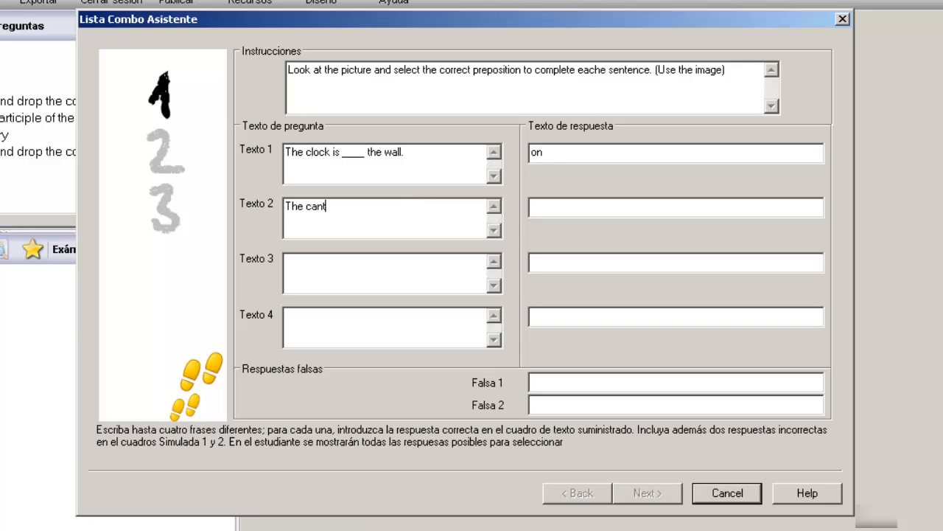
pyautogui.press('BackSpace')
pyautogui.press('BackSpace')
pyautogui.write('t____')
pyautogui.press('BackSpace')
pyautogui.press('BackSpace')
pyautogui.press('BackSpace')
pyautogui.press('BackSpace')
pyautogui.write('is ___ the couch.')
pyautogui.click(580, 210)
pyautogui.write('next')
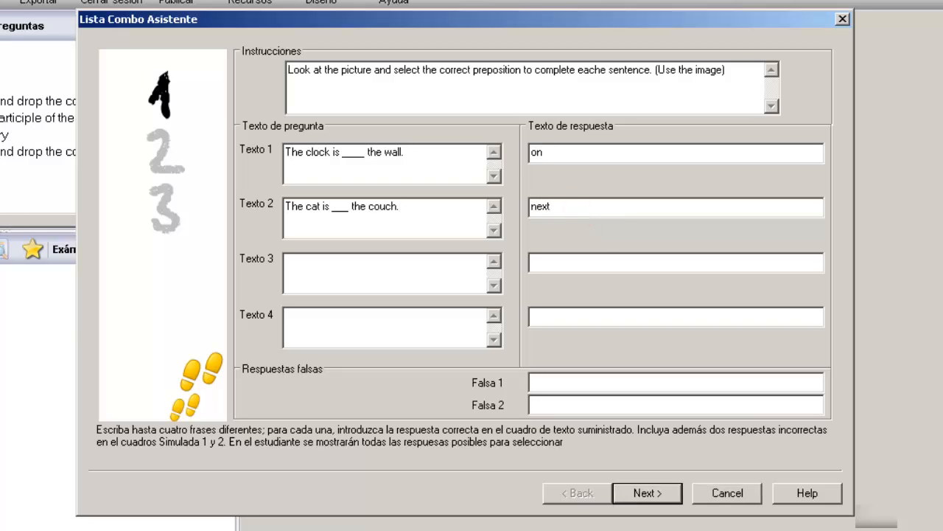
pyautogui.write(' to')
pyautogui.click(422, 277)
pyautogui.write('The boo')
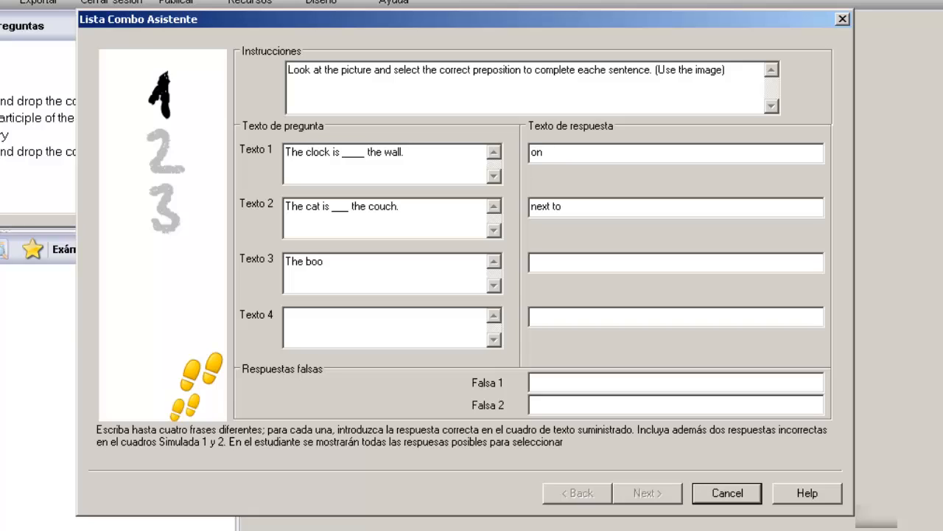
pyautogui.write('k is ____')
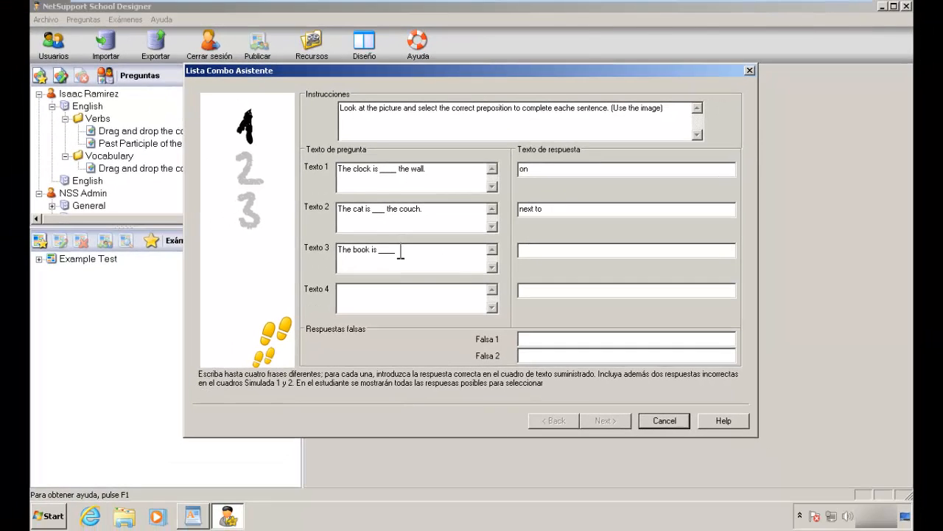
# Step: View the prepositions picture from Pictures > Resources, then return to the designer
pyautogui.click(127, 518)
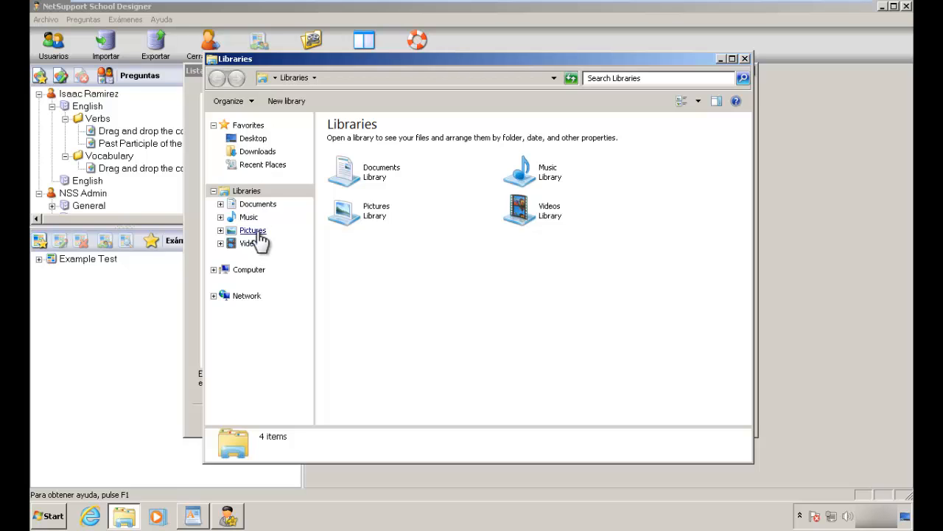
pyautogui.doubleClick(347, 213)
pyautogui.doubleClick(370, 192)
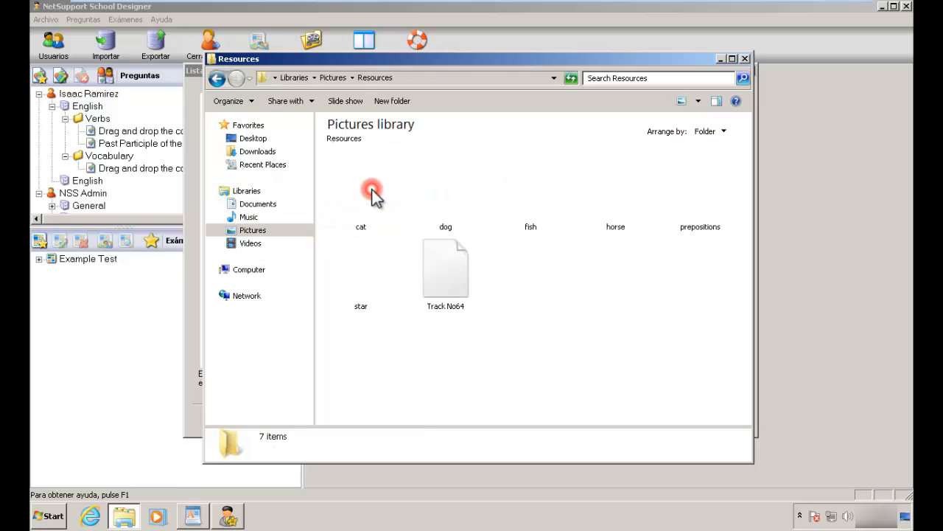
pyautogui.doubleClick(697, 195)
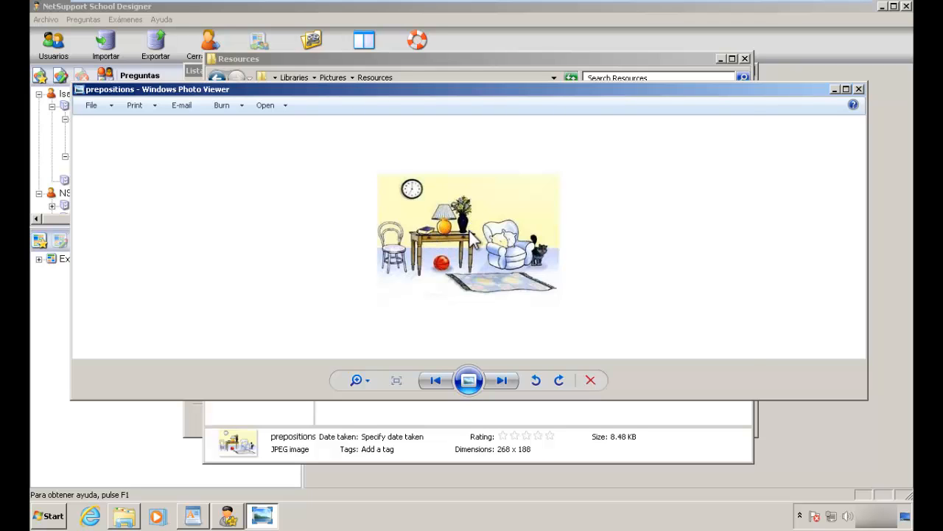
pyautogui.hotkey('alt', 'Tab')
pyautogui.hotkey('alt', 'Tab')
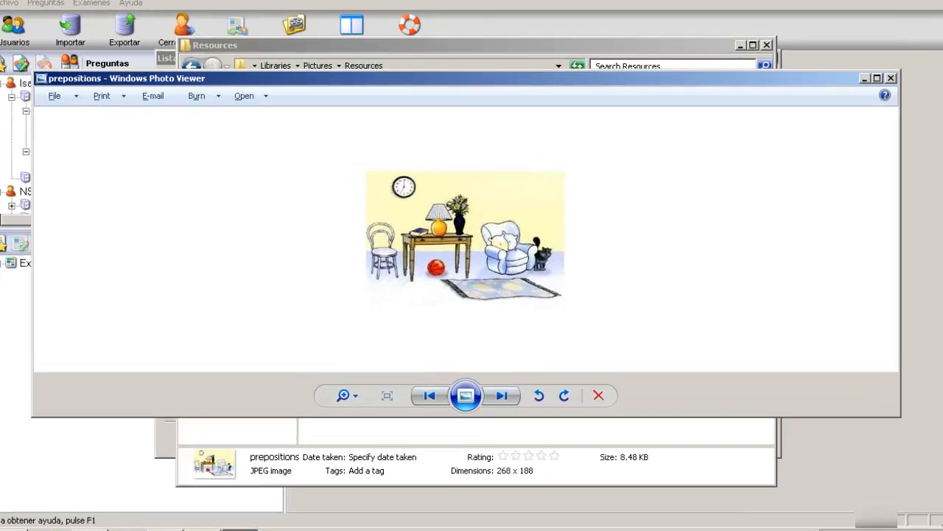
# Step: Rewrite the third sentence as 'The lamp is ____ the book and the vase.' with answer 'between'
pyautogui.click(225, 511)
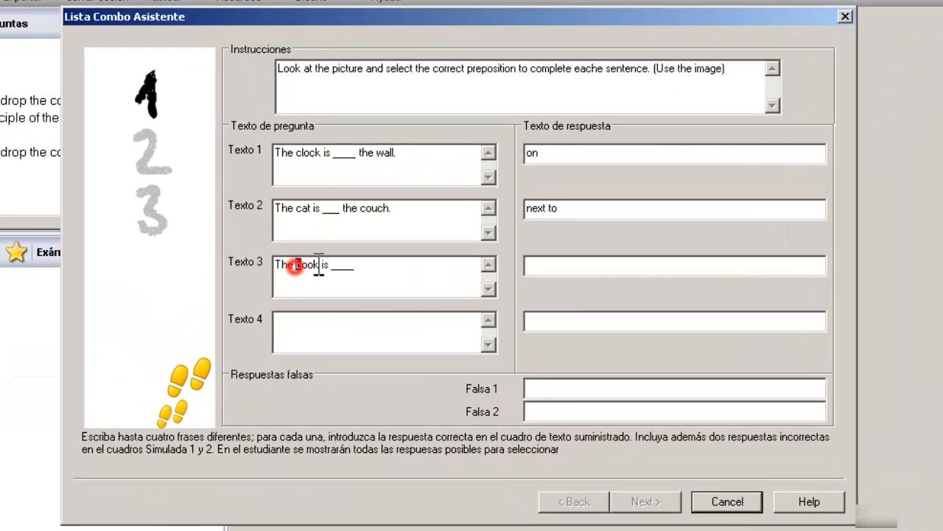
pyautogui.moveTo(298, 265); pyautogui.dragTo(390, 280)
pyautogui.press('BackSpace')
pyautogui.write('lamp is ____ the book and the vase')
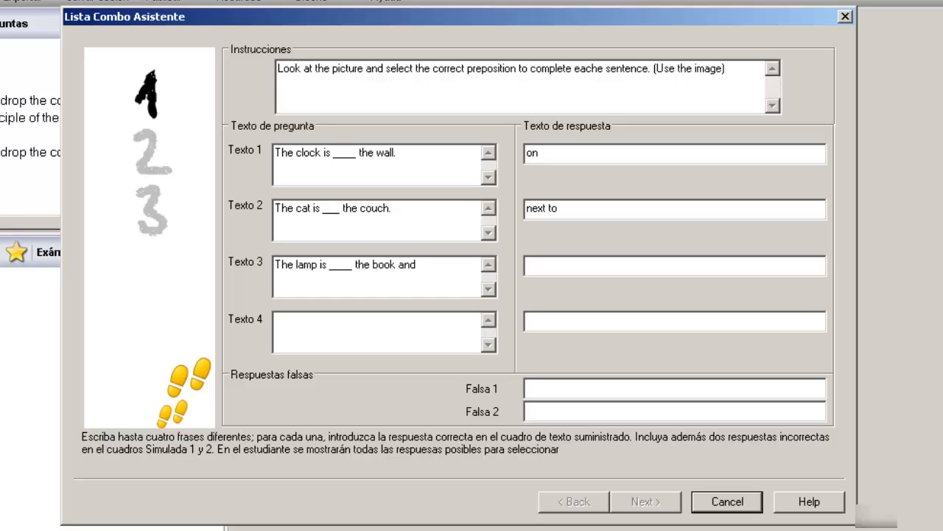
pyautogui.write('.')
pyautogui.click(543, 264)
pyautogui.write('bet')
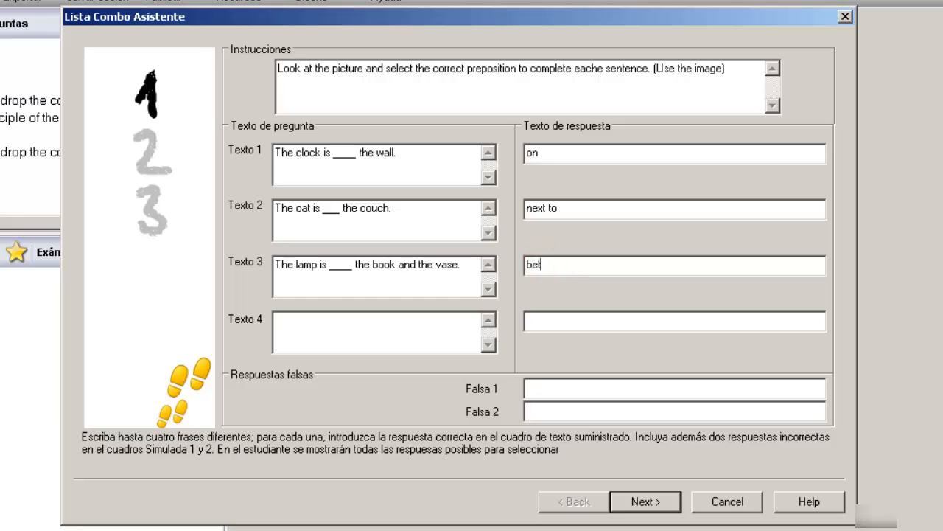
pyautogui.write('ween')
# Step: Add the fourth sentence 'Tha ball is ___ the table.' with the answer 'under'
pyautogui.click(407, 323)
pyautogui.write('Tha ball is ___')
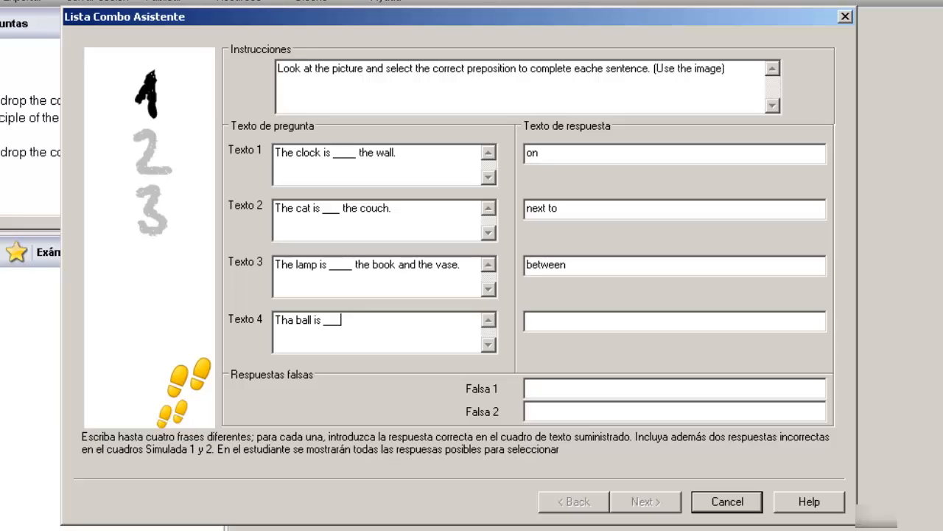
pyautogui.write(' the table.')
pyautogui.click(593, 324)
pyautogui.write('under')
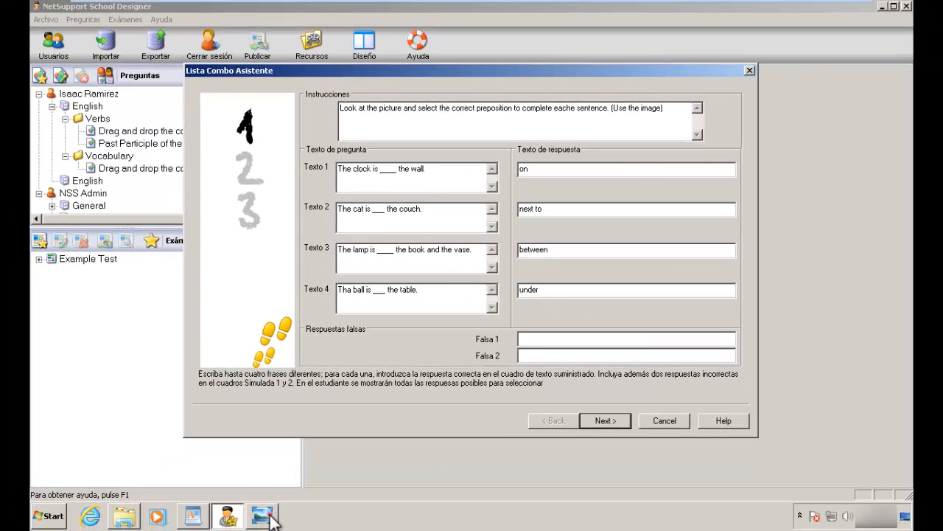
pyautogui.click(264, 516)
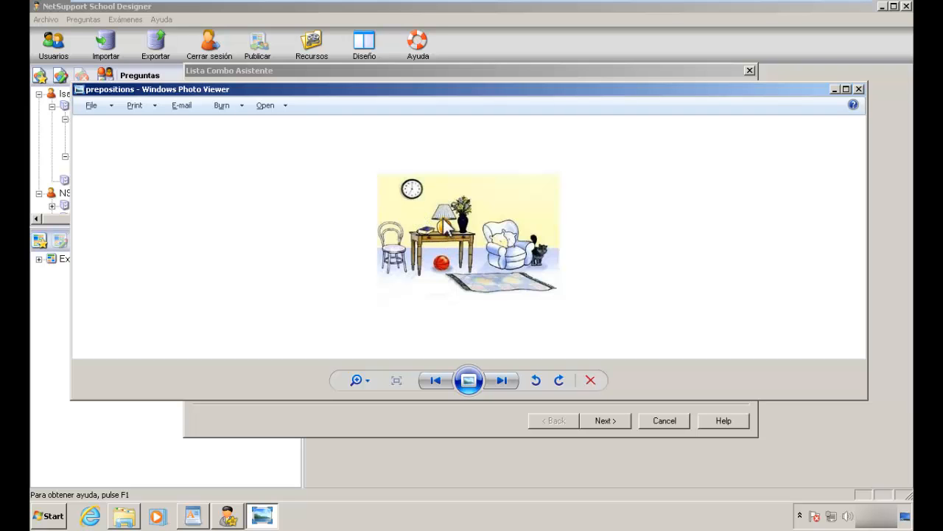
pyautogui.click(713, 73)
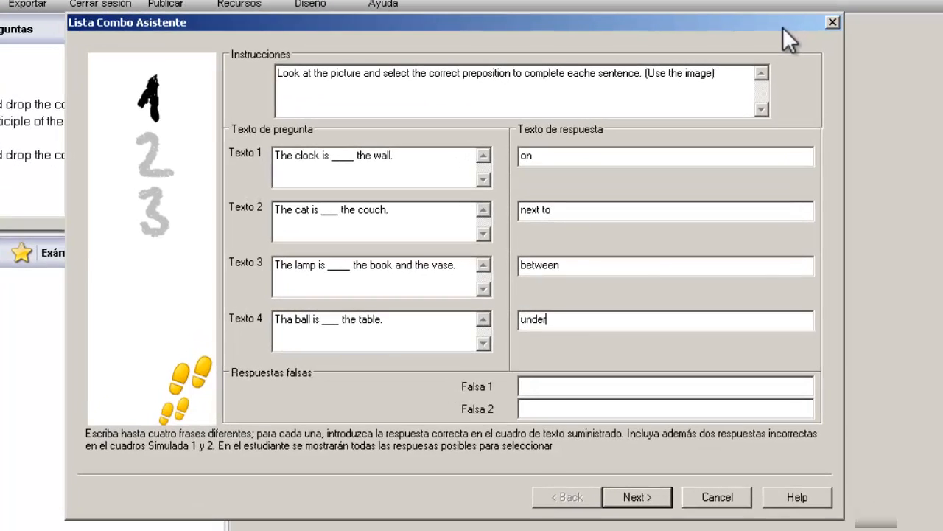
# Step: Enter the wrong answers 'below' and 'above' in Falsa 1 and Falsa 2
pyautogui.click(573, 386)
pyautogui.write('below')
pyautogui.click(574, 407)
pyautogui.write('above')
# Step: Import the prepositions picture into the image database and use it as the question's image
pyautogui.click(637, 497)
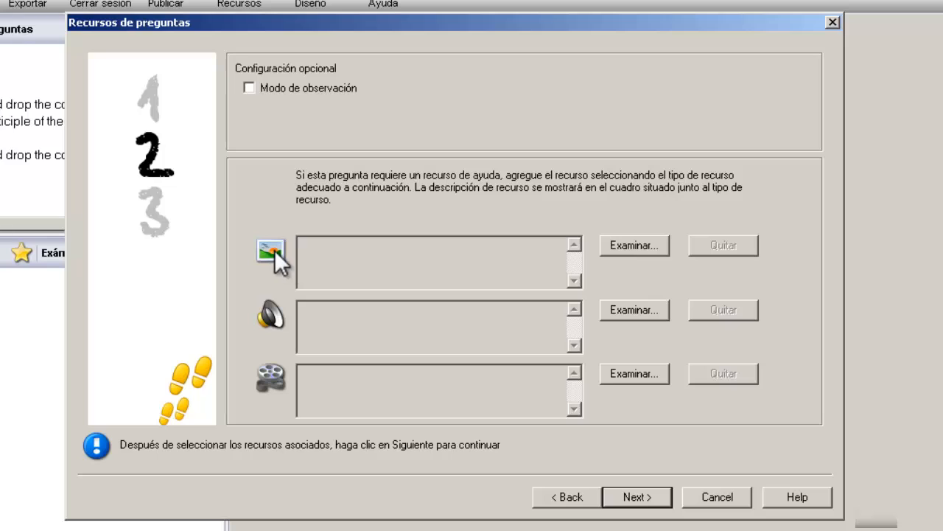
pyautogui.click(639, 245)
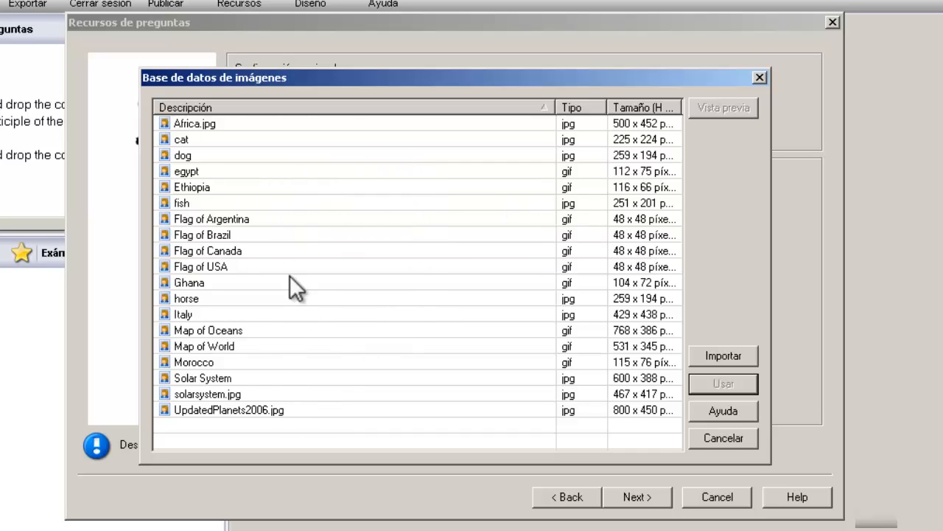
pyautogui.click(755, 359)
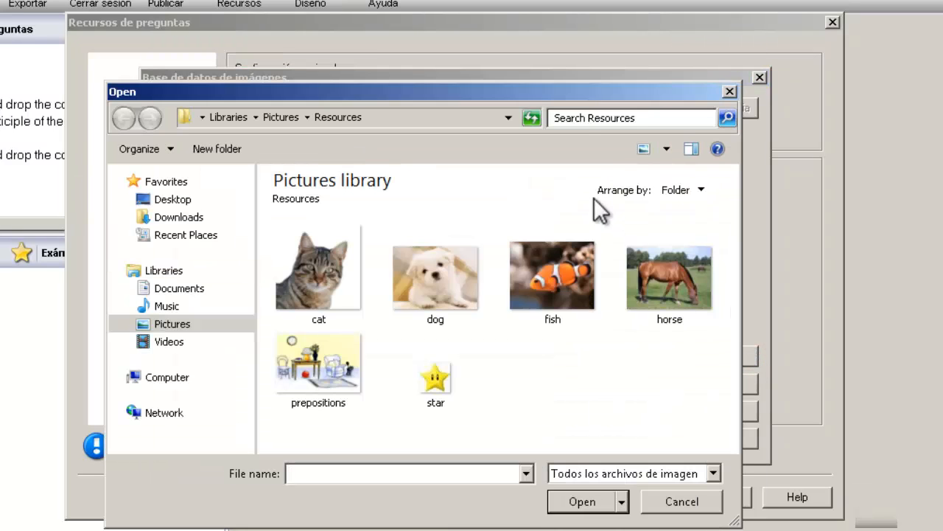
pyautogui.click(337, 362)
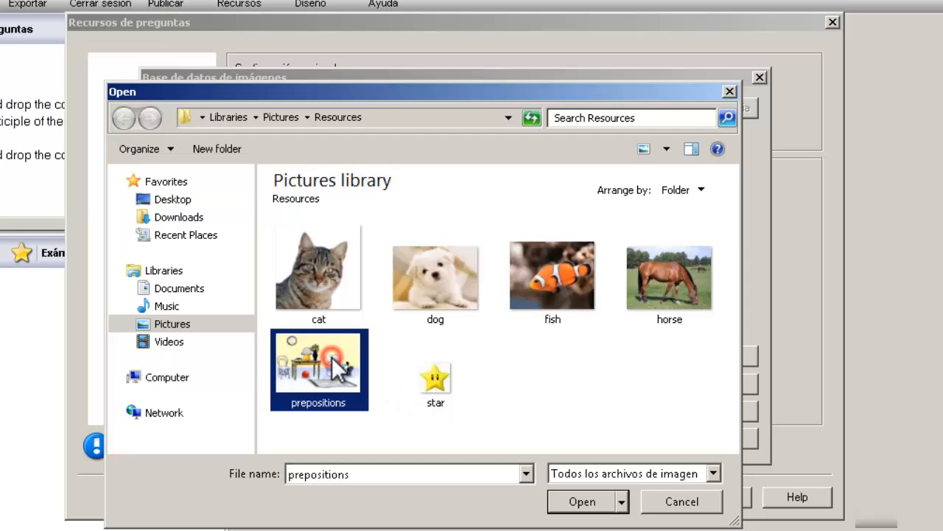
pyautogui.click(587, 501)
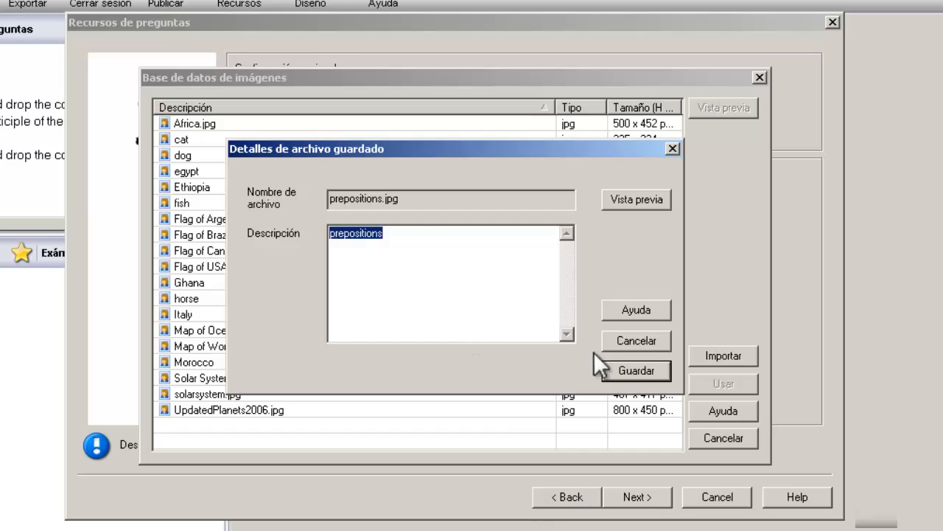
pyautogui.click(646, 371)
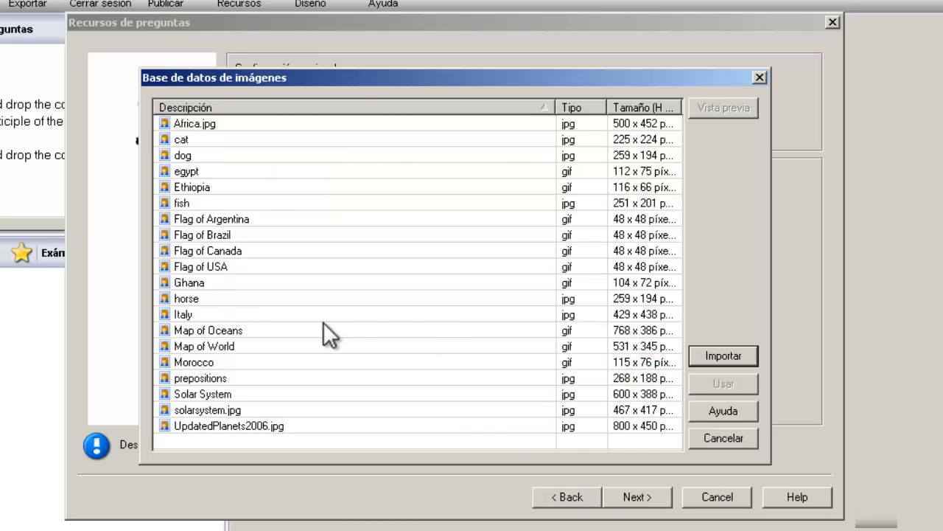
pyautogui.click(232, 377)
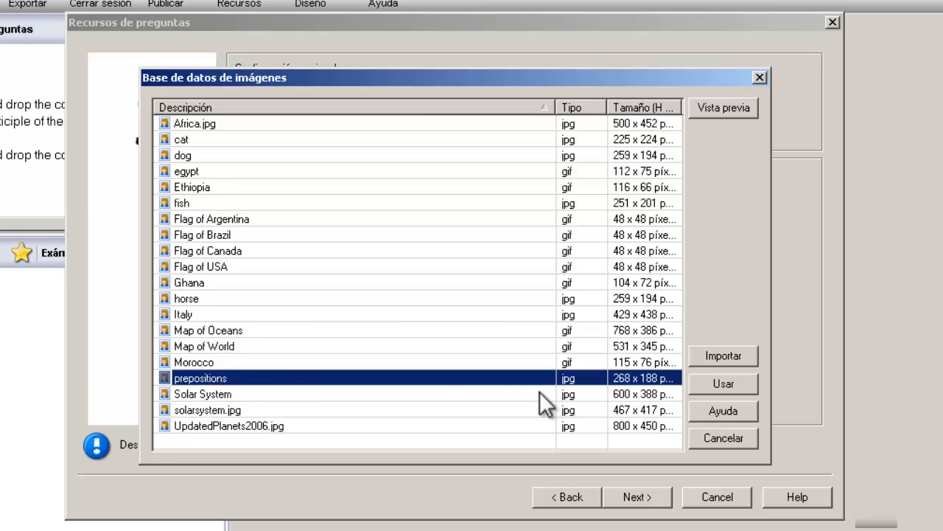
pyautogui.click(732, 384)
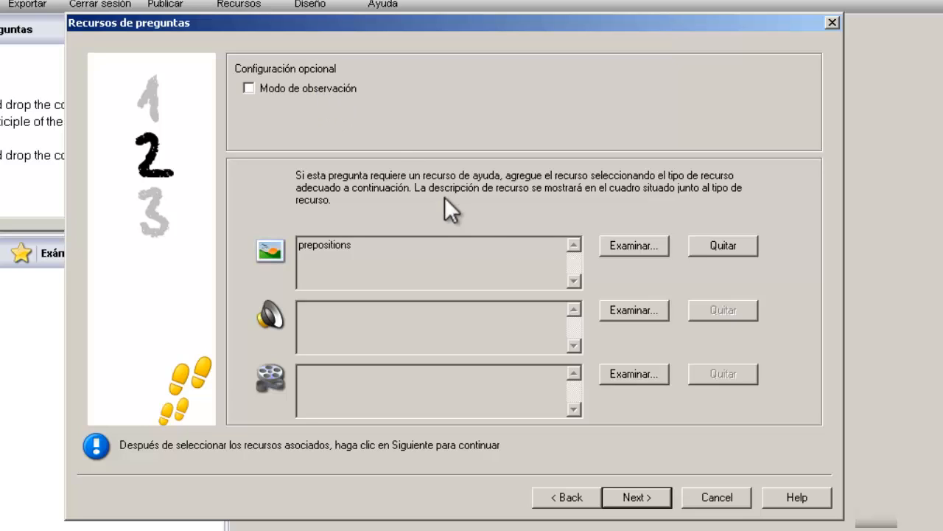
# Step: Create a new Prepositions subject under English and file the question there
pyautogui.click(645, 498)
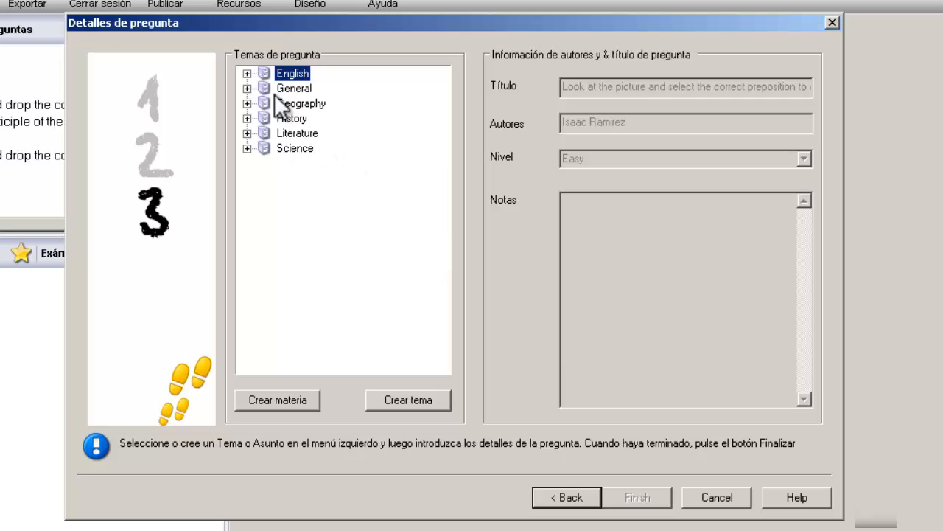
pyautogui.click(247, 74)
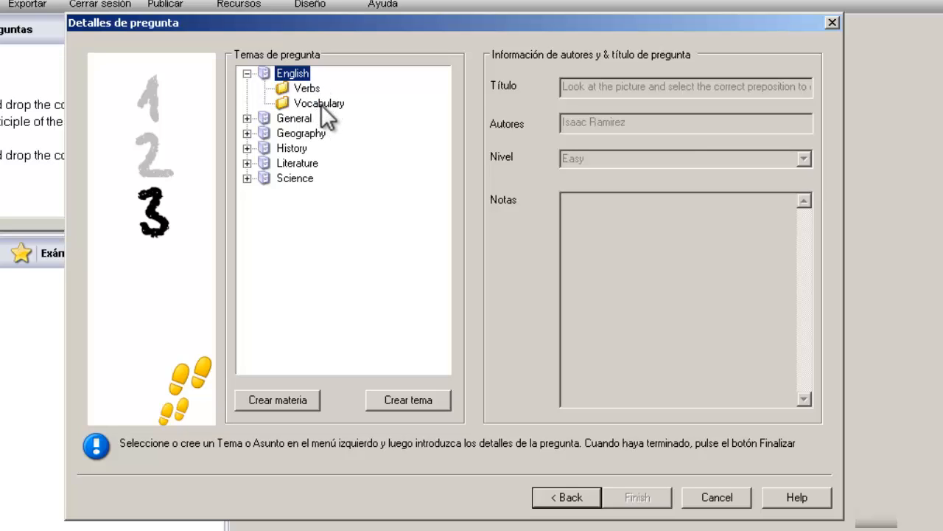
pyautogui.click(412, 401)
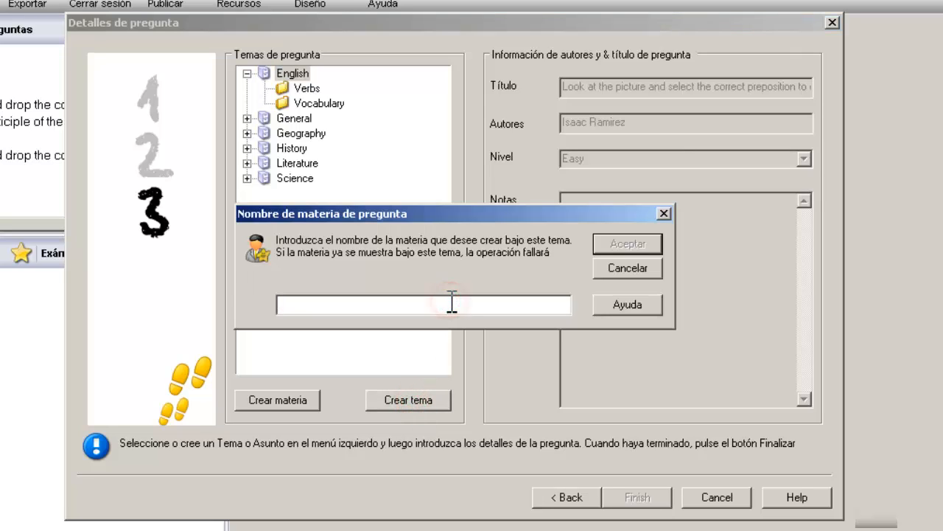
pyautogui.write('Prepositi')
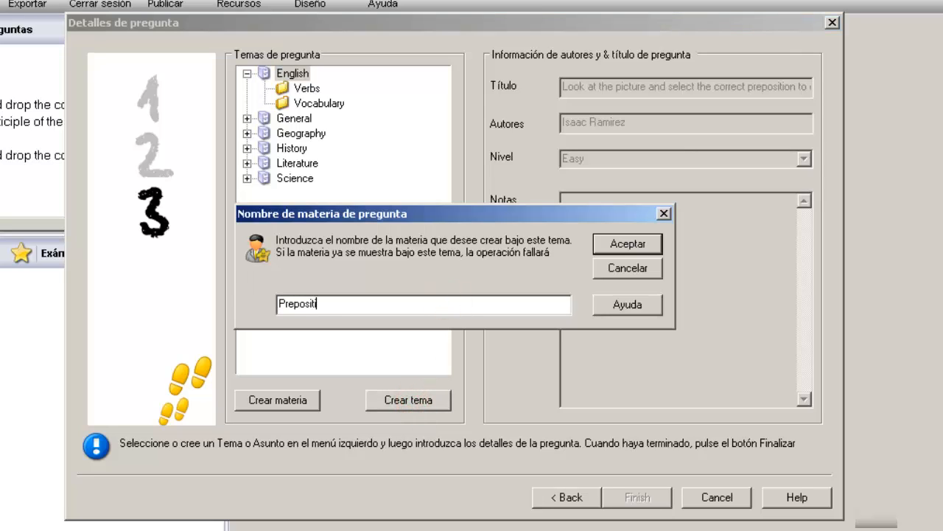
pyautogui.write('ons')
pyautogui.click(614, 246)
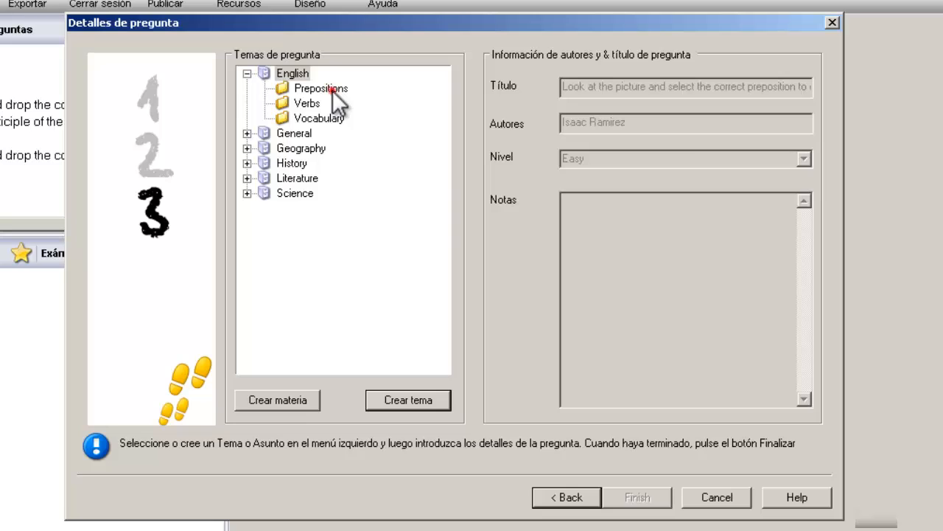
pyautogui.click(333, 90)
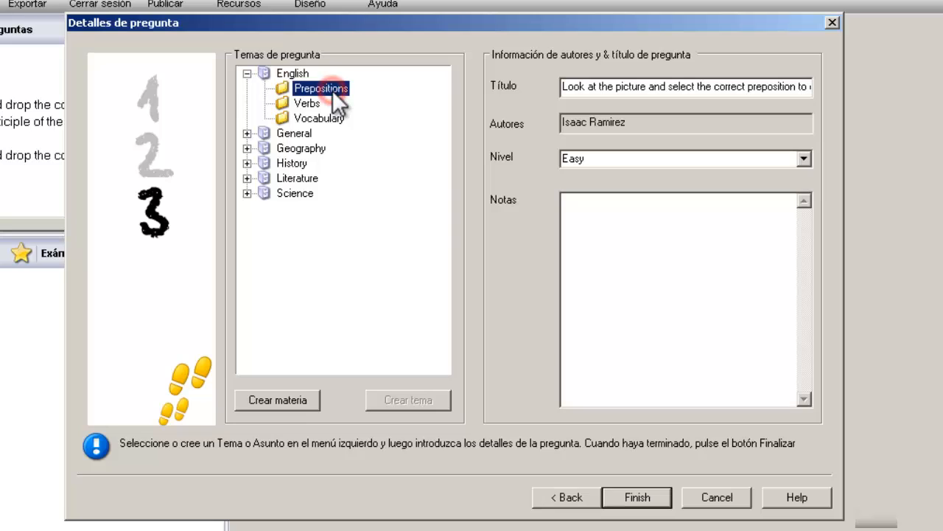
# Step: Set the question's difficulty level to Easy
pyautogui.click(696, 84)
pyautogui.click(689, 159)
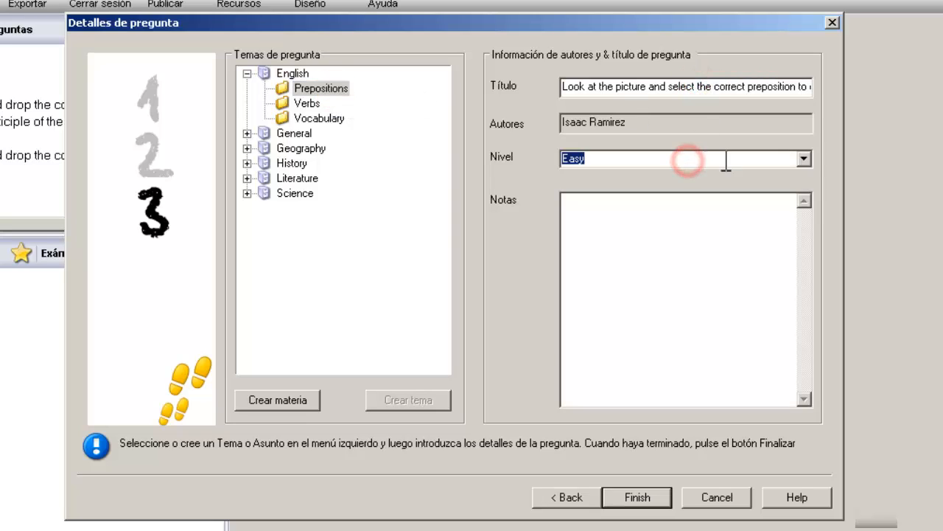
pyautogui.click(805, 159)
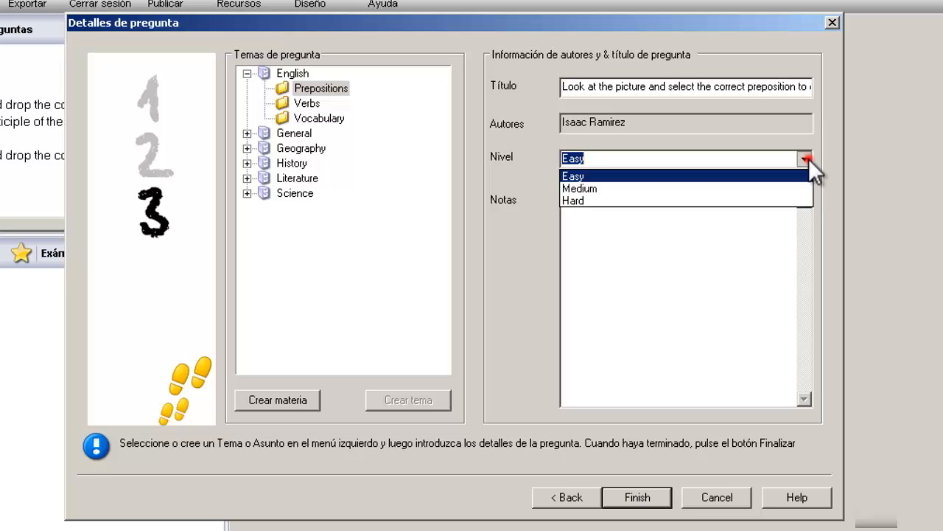
pyautogui.click(762, 176)
pyautogui.click(683, 261)
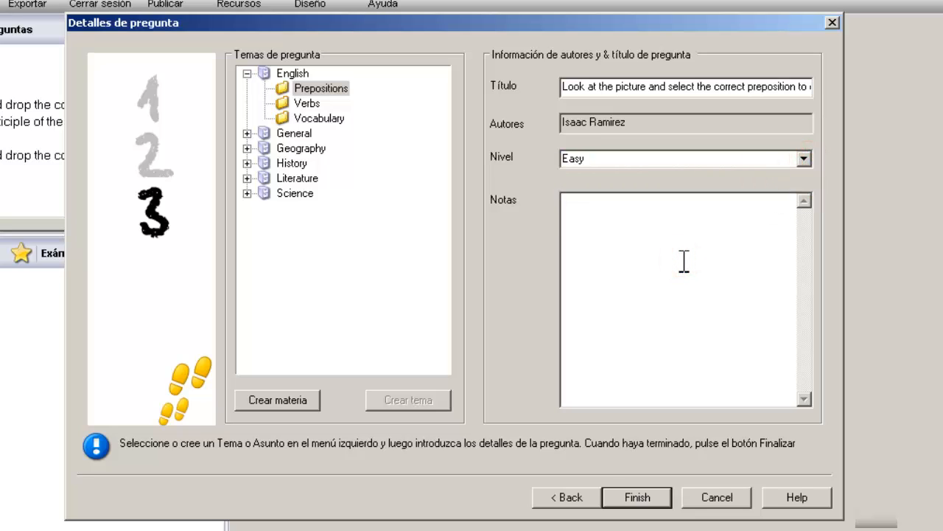
# Step: Finish the question and preview it under the Prepositions folder
pyautogui.click(638, 495)
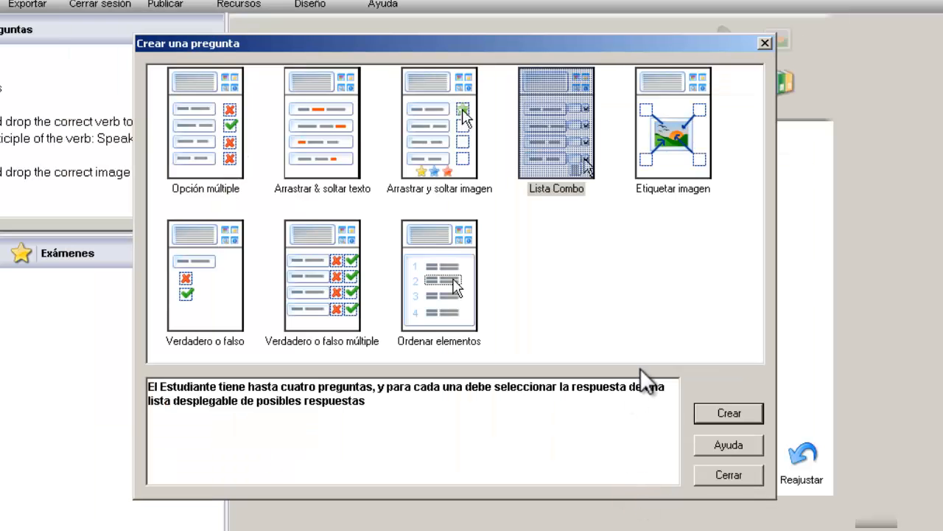
pyautogui.click(732, 473)
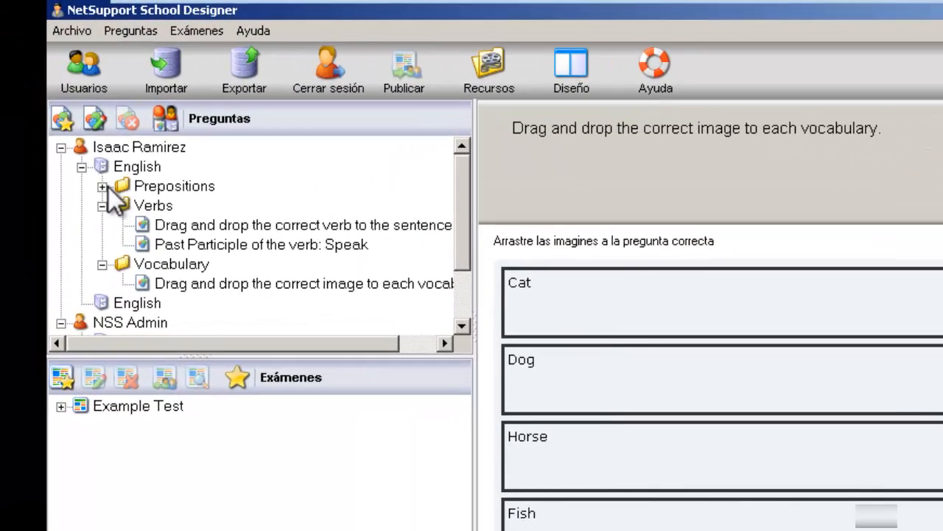
pyautogui.click(103, 187)
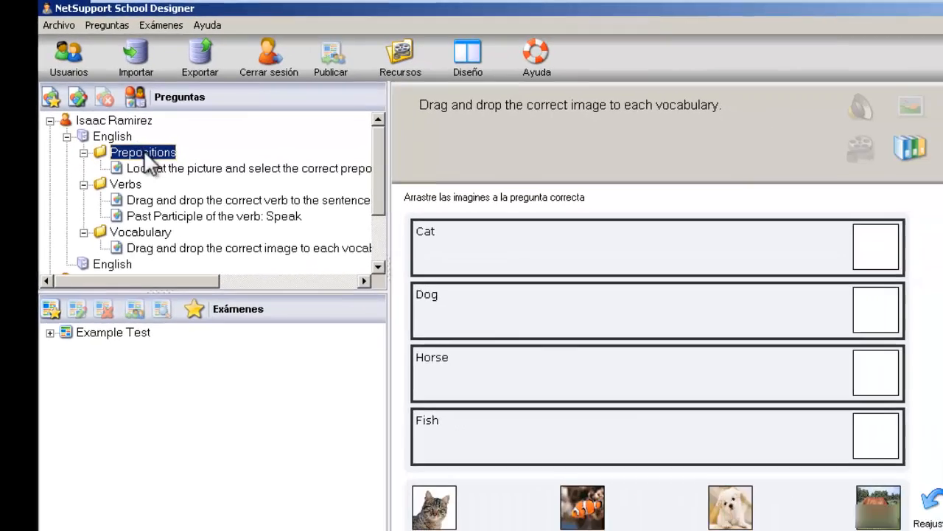
pyautogui.click(135, 132)
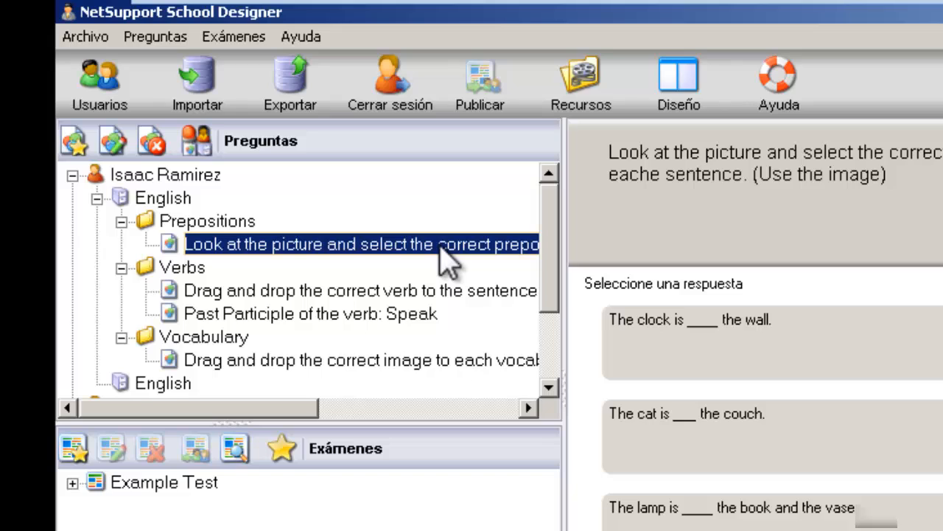
# Step: Edit the question to correct 'eache' to 'each' in the instructions and save
pyautogui.rightClick(440, 247)
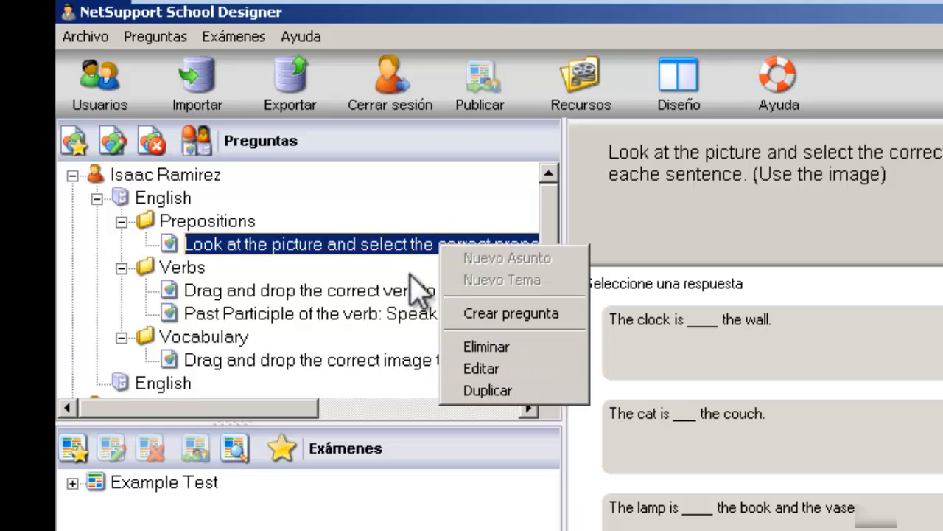
pyautogui.rightClick(419, 249)
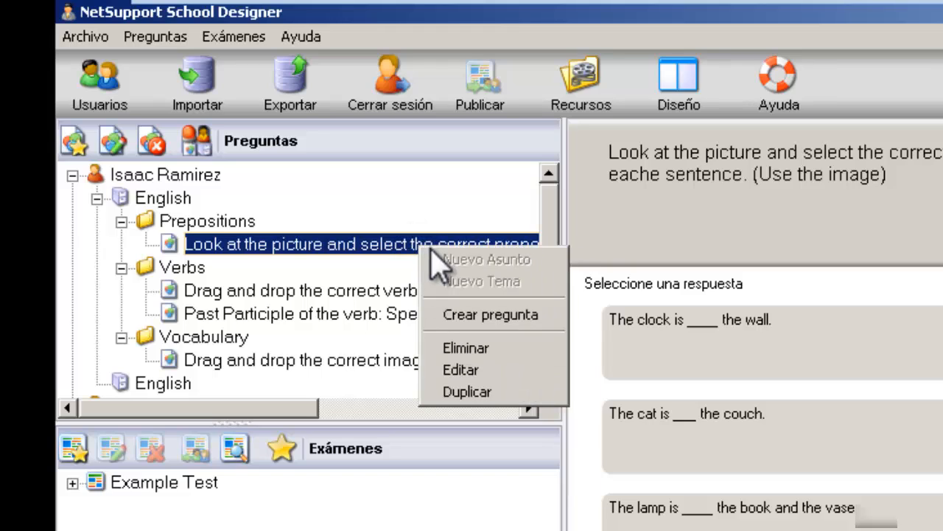
pyautogui.click(474, 371)
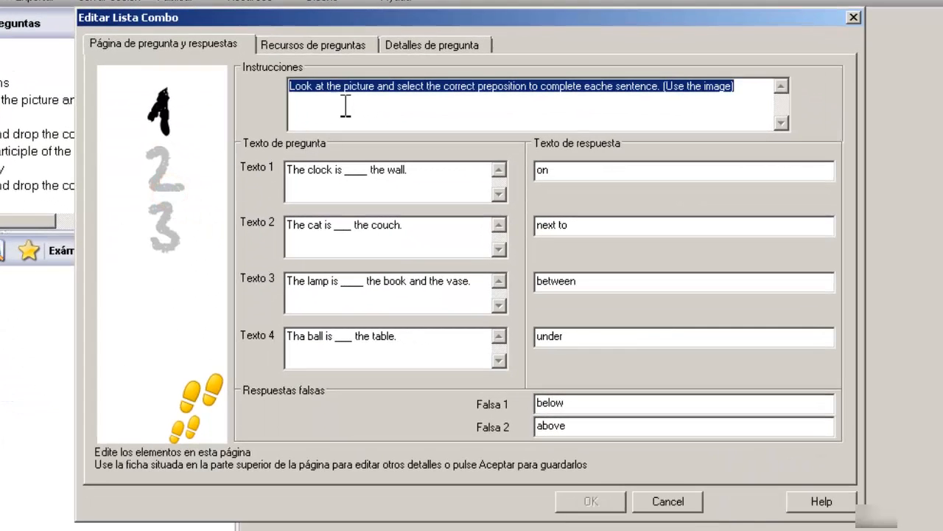
pyautogui.click(613, 89)
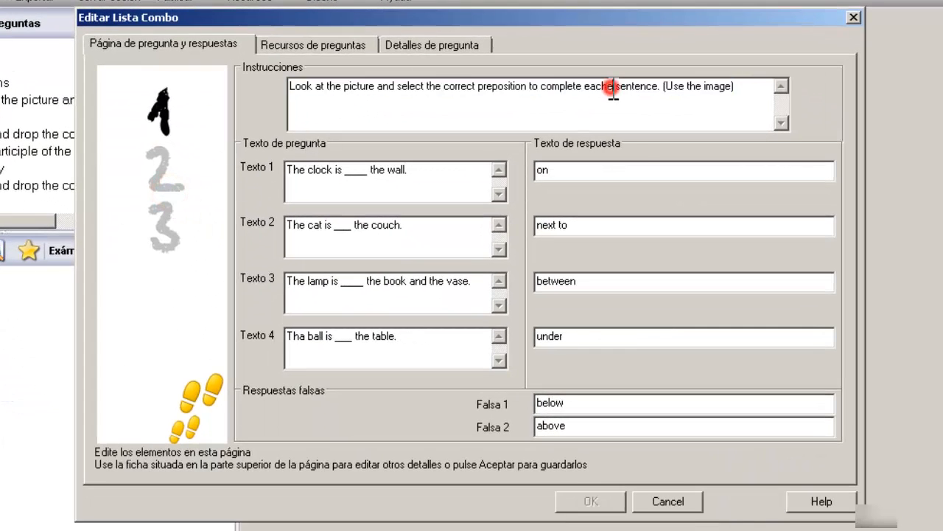
pyautogui.press('BackSpace')
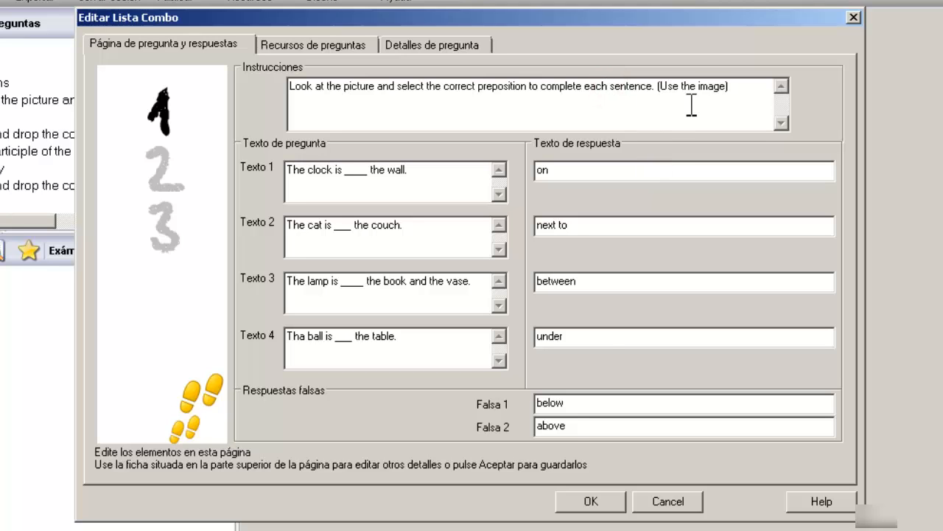
pyautogui.click(584, 499)
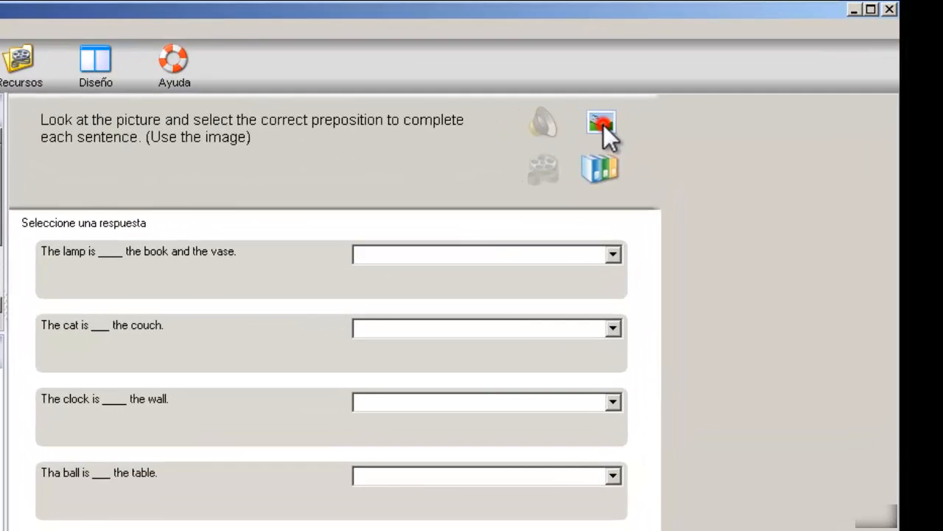
# Step: With the picture shown alongside, answer the lamp, cat and clock sentences: next to, between, below
pyautogui.click(709, 85)
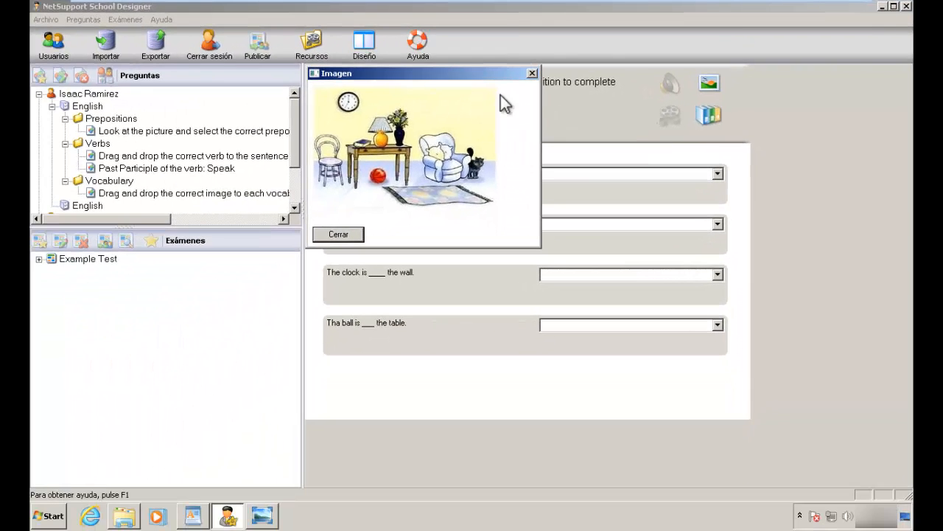
pyautogui.moveTo(496, 79); pyautogui.dragTo(262, 92)
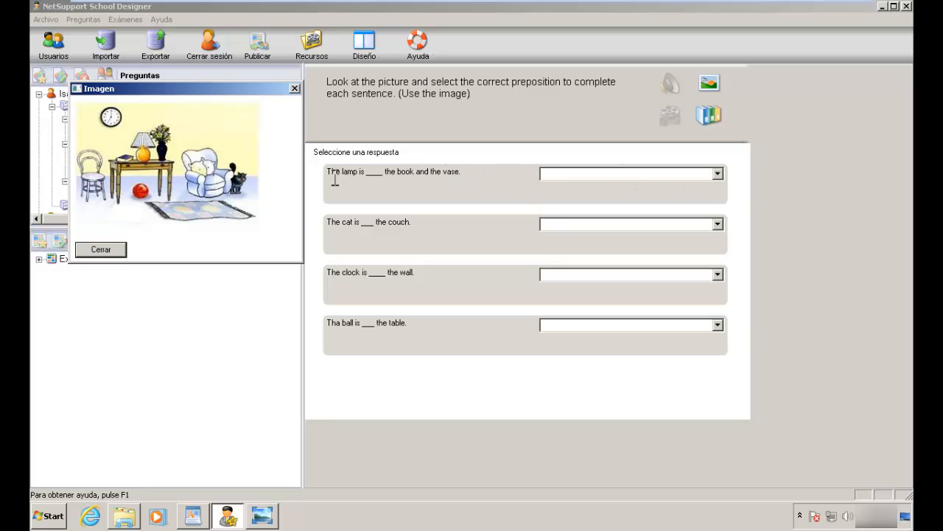
pyautogui.click(722, 172)
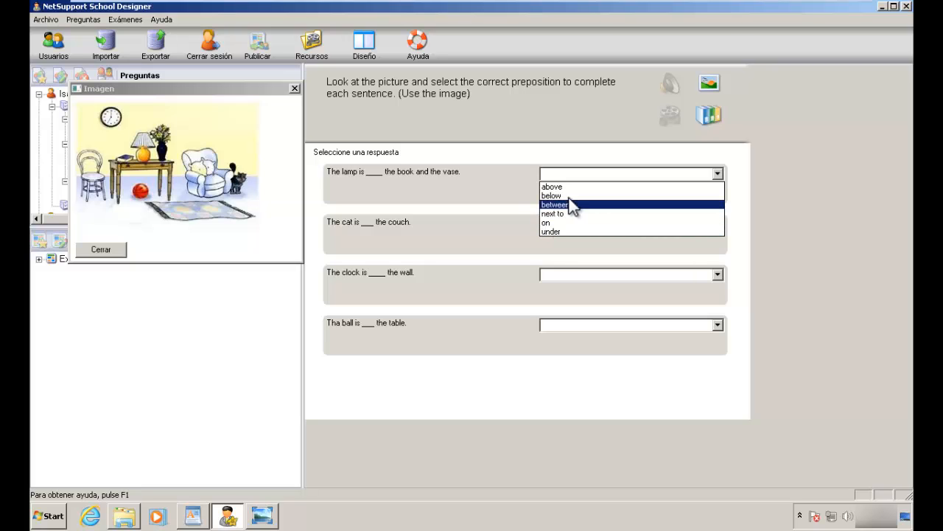
pyautogui.click(567, 212)
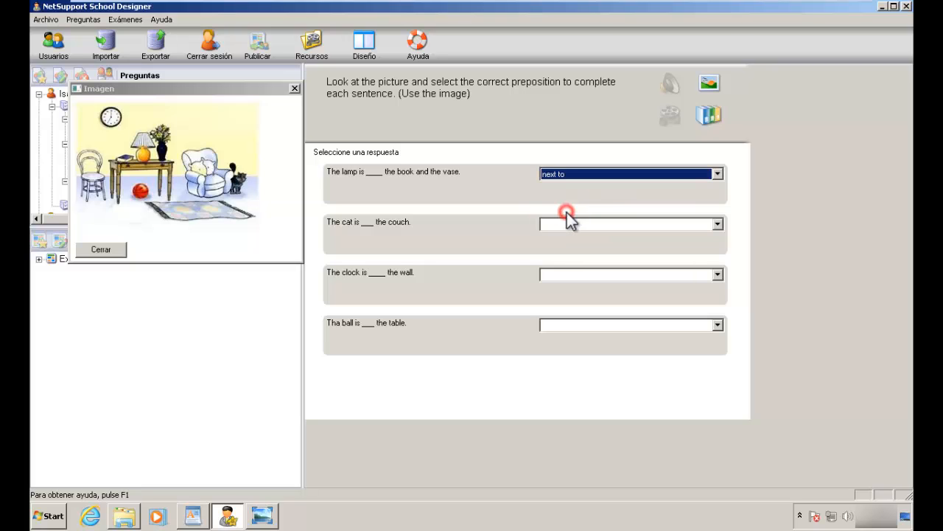
pyautogui.click(718, 224)
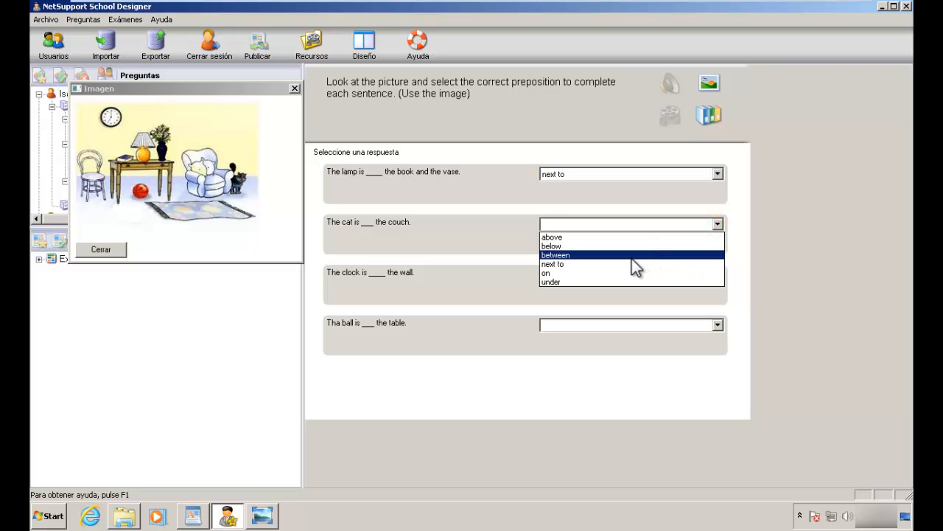
pyautogui.click(632, 257)
pyautogui.click(716, 274)
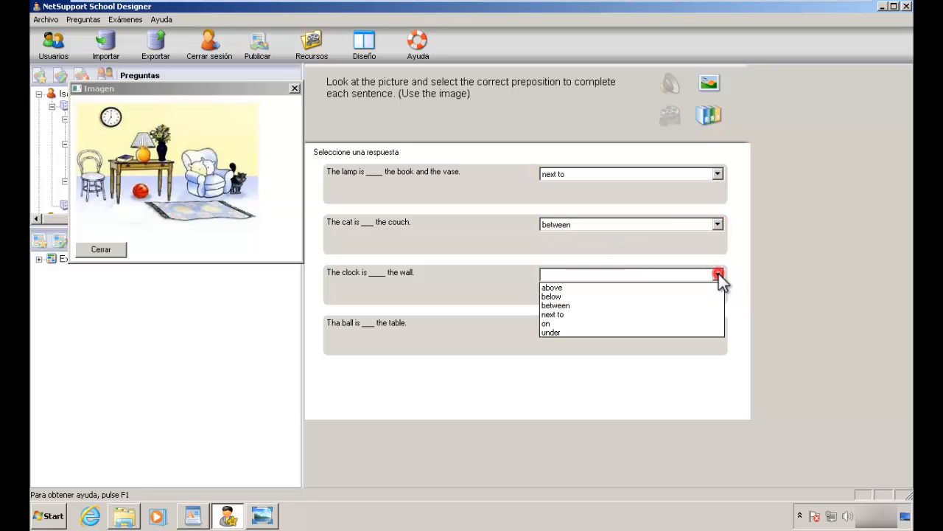
pyautogui.click(627, 298)
# Step: Answer the ball sentence with below, close the picture and select the Prepositions folder
pyautogui.click(717, 331)
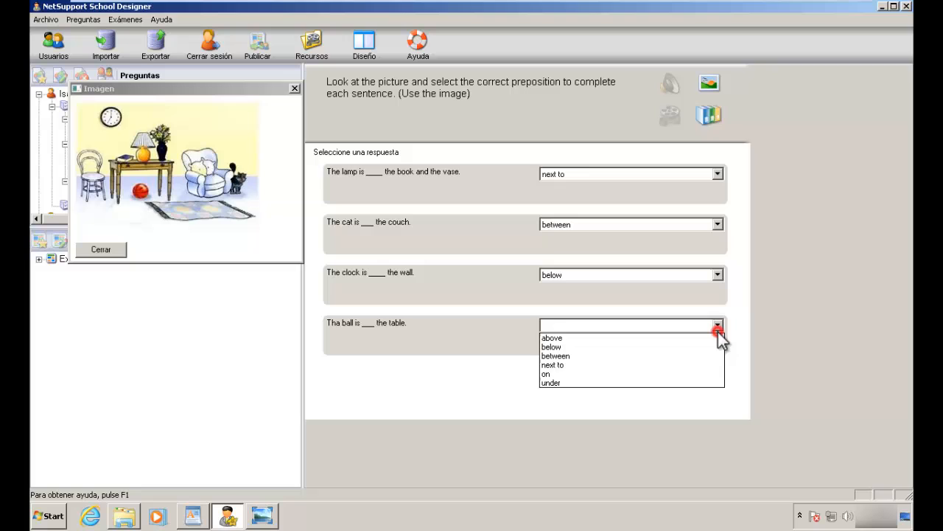
pyautogui.click(638, 359)
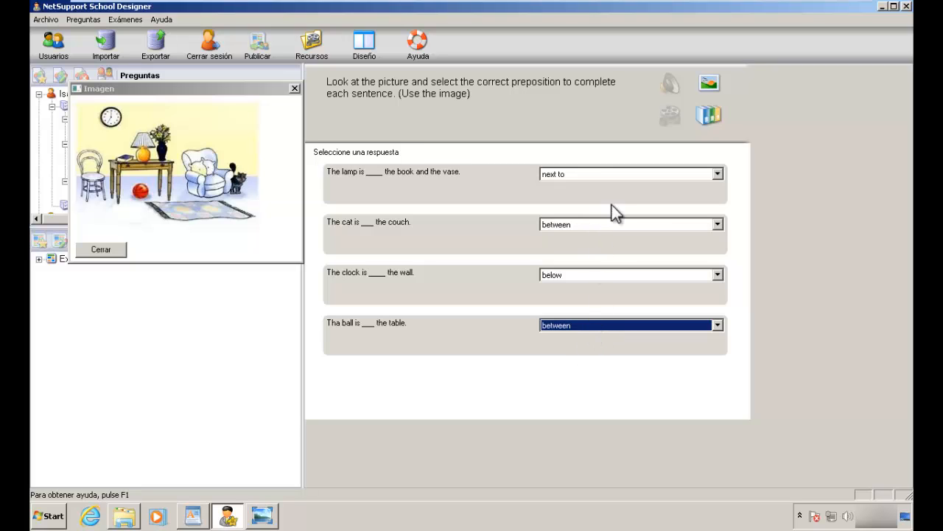
pyautogui.click(718, 326)
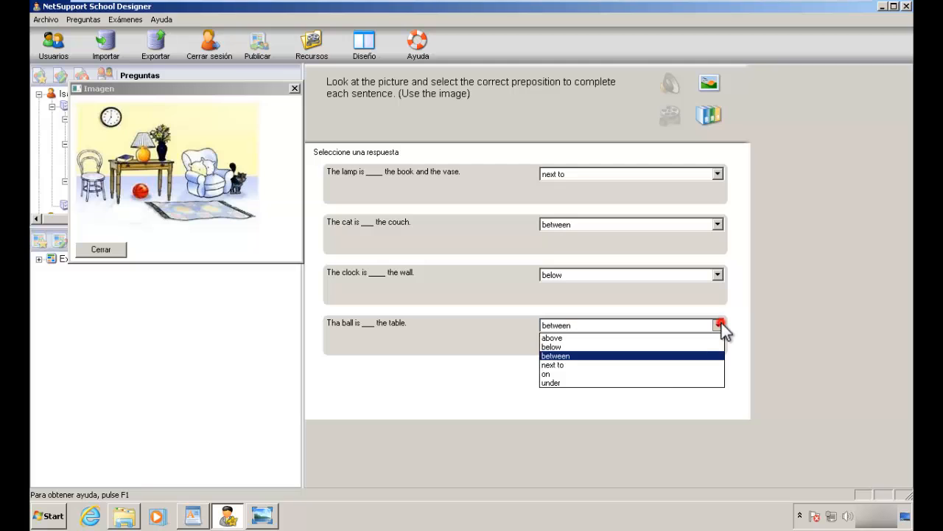
pyautogui.click(626, 346)
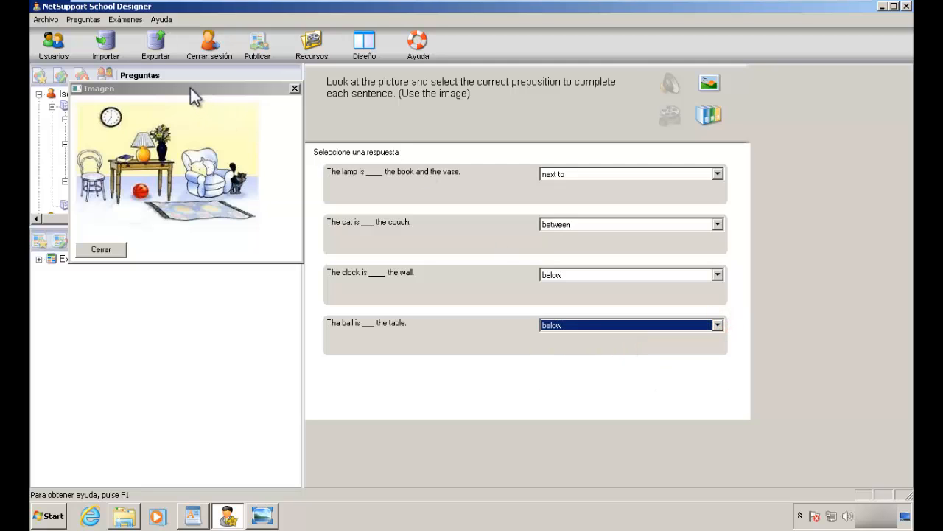
pyautogui.moveTo(191, 89); pyautogui.dragTo(752, 101)
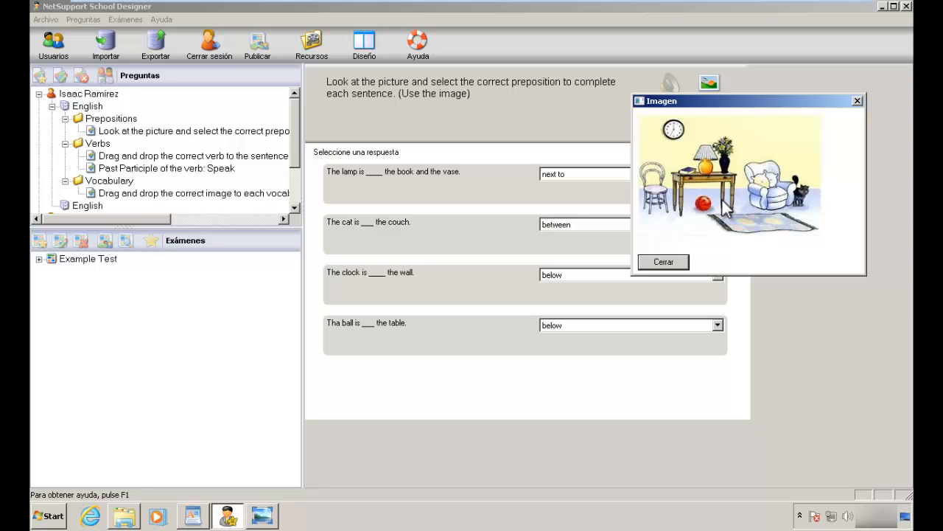
pyautogui.click(663, 262)
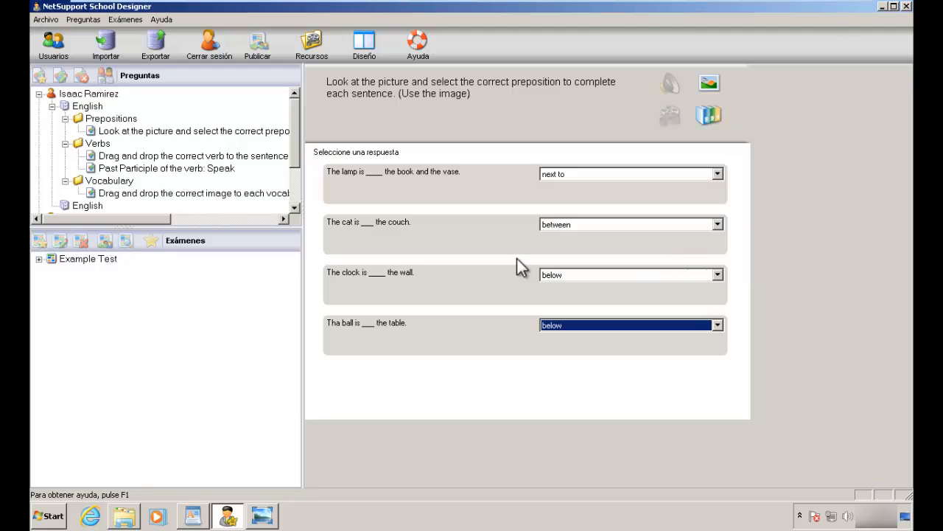
pyautogui.click(163, 116)
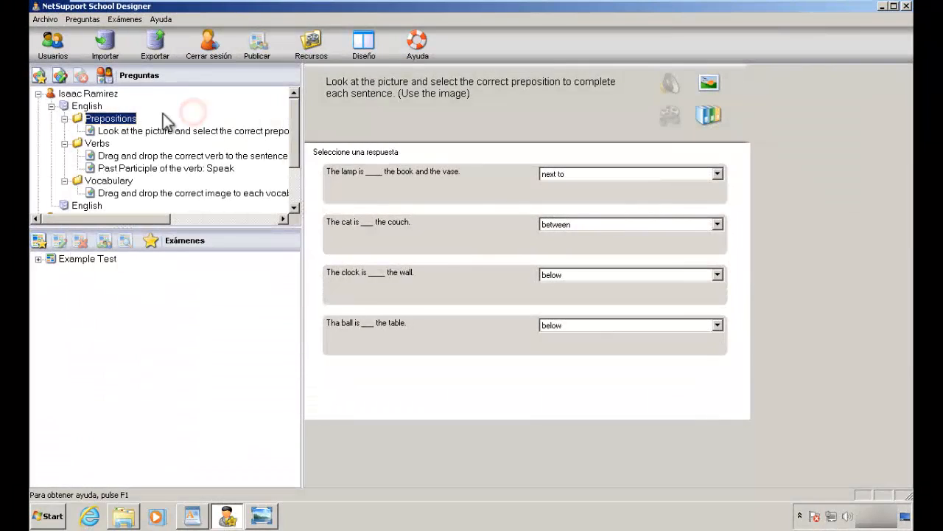
# Step: Create an Etiquetar imagen question prompted 'Label the items in the picture with the correct name.'
pyautogui.click(38, 78)
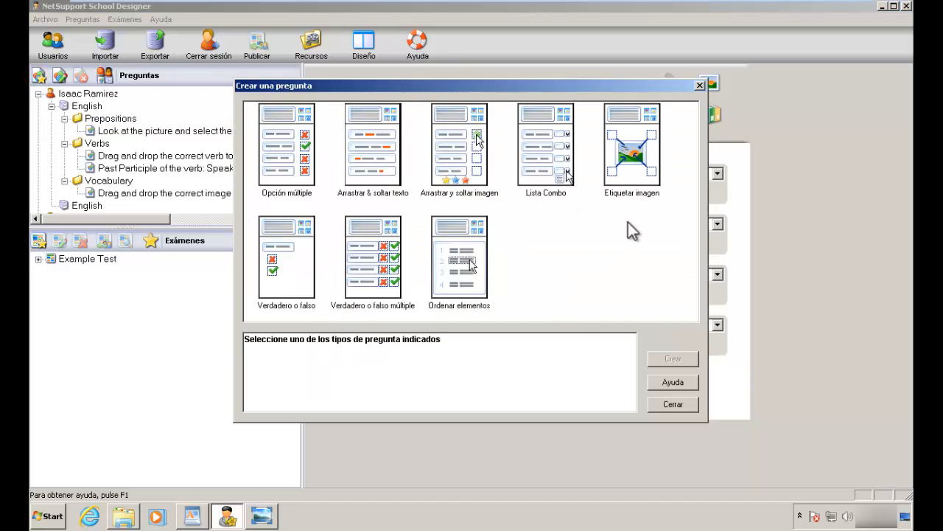
pyautogui.click(633, 169)
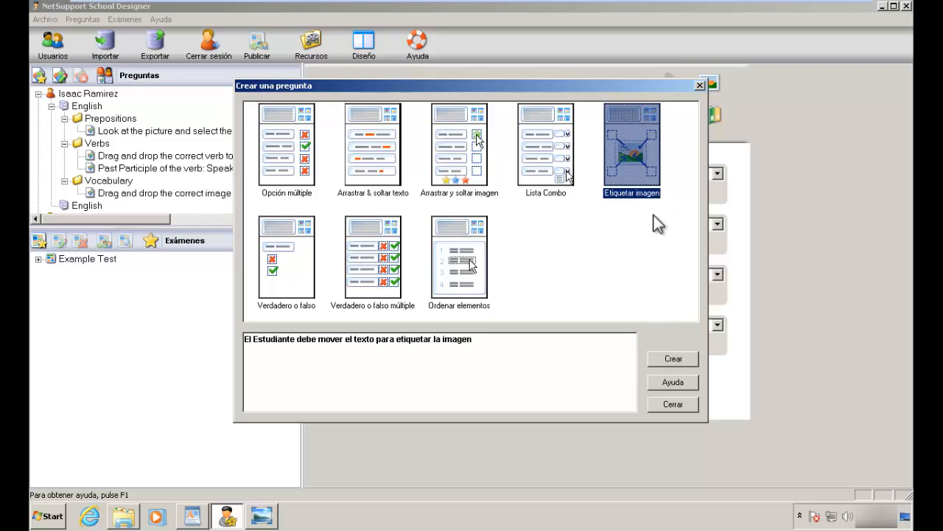
pyautogui.click(683, 360)
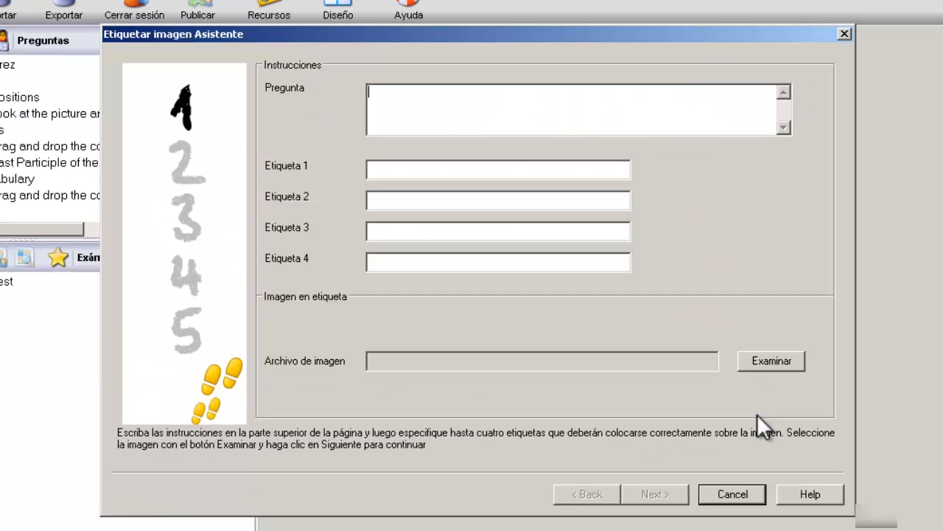
pyautogui.click(549, 106)
pyautogui.write('Label the items in the ')
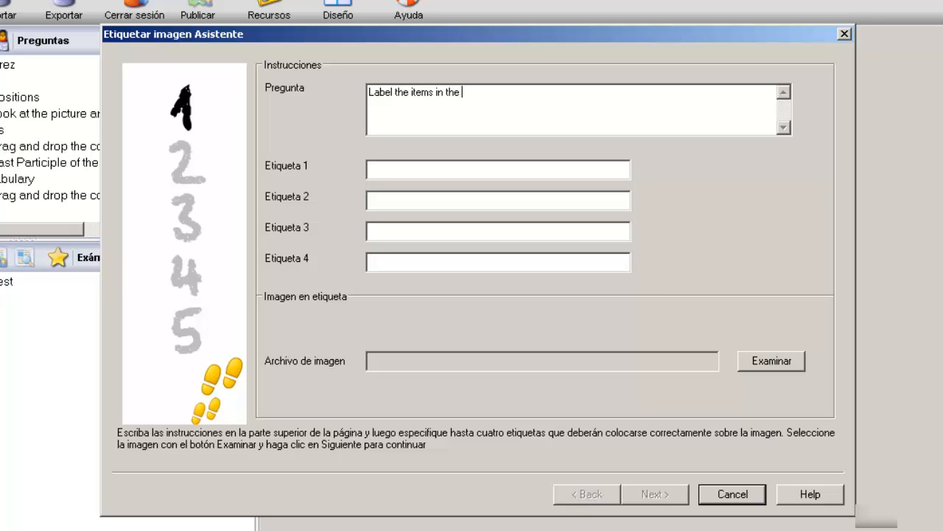
pyautogui.write('picture with the correct')
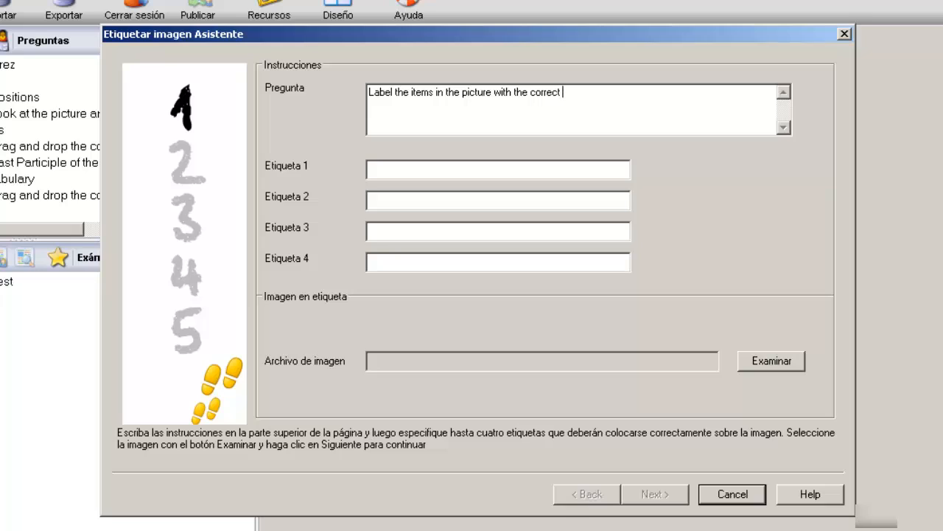
pyautogui.write('name.')
pyautogui.click(495, 166)
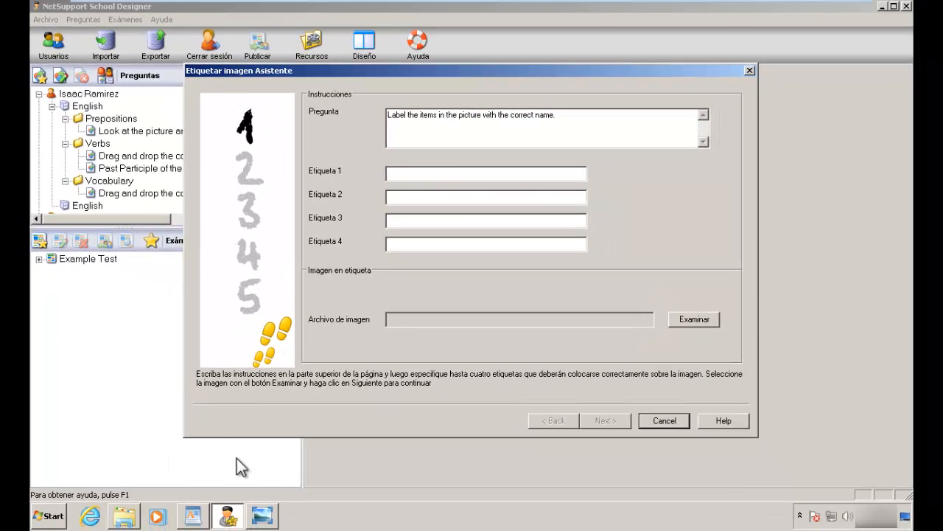
pyautogui.click(263, 514)
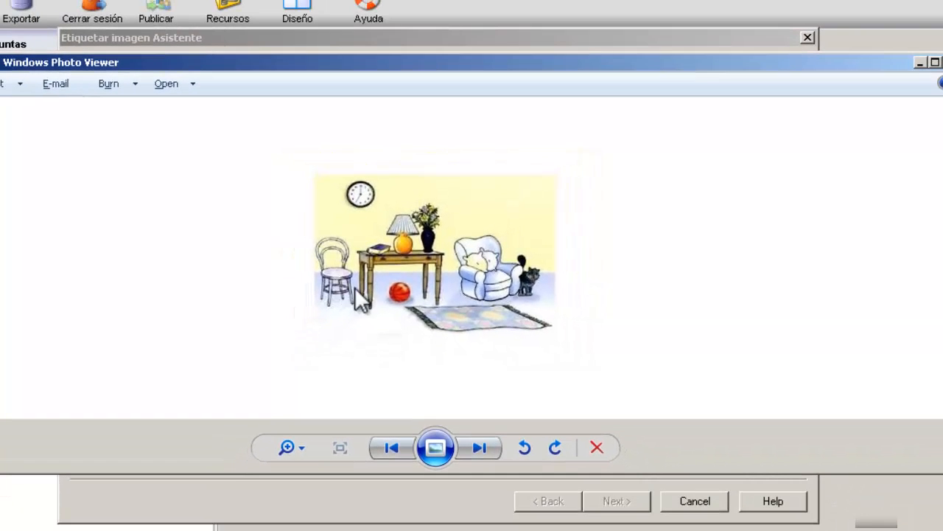
pyautogui.click(655, 39)
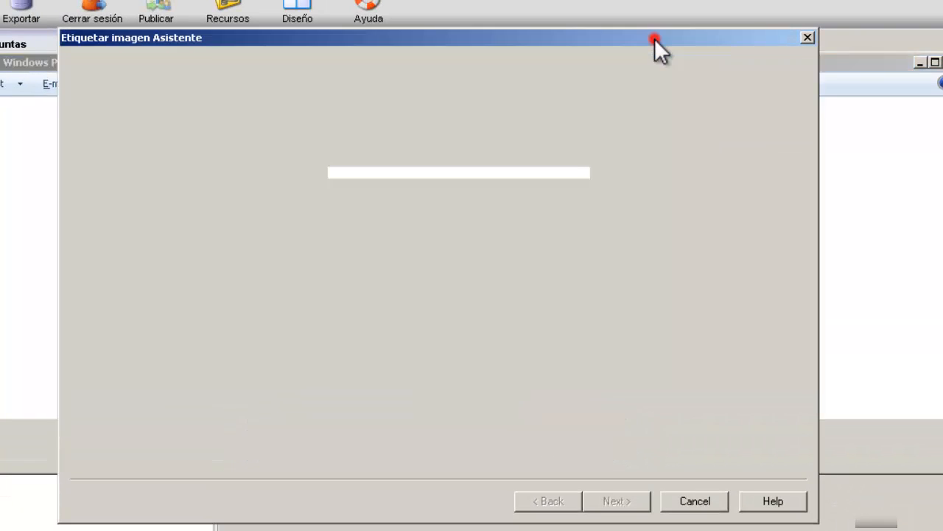
pyautogui.click(482, 177)
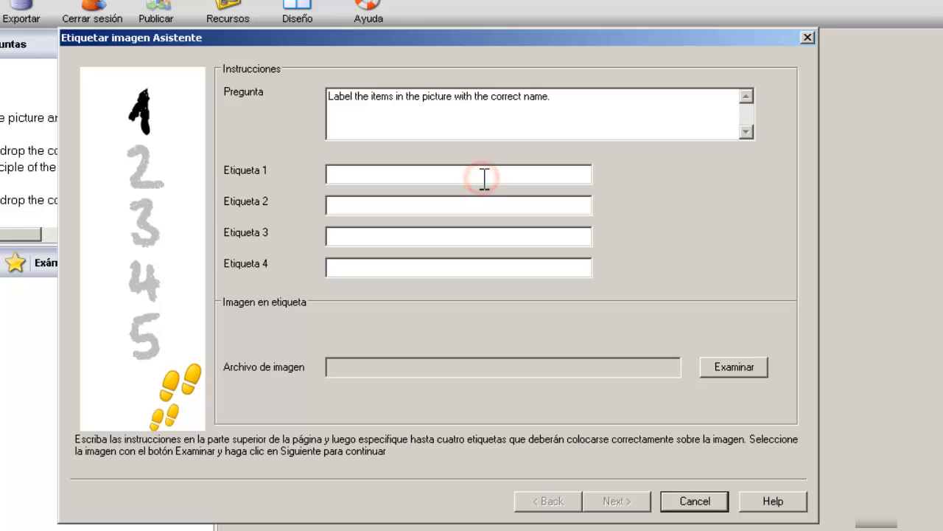
# Step: Enter the labels Carpet, Couch, Vase and Chair into Etiqueta 1–4
pyautogui.write('CaCoau')
pyautogui.press('BackSpace')
pyautogui.press('BackSpace')
pyautogui.press('BackSpace')
pyautogui.press('BackSpace')
pyautogui.write('uch')
pyautogui.press('Tab')
pyautogui.write('V')
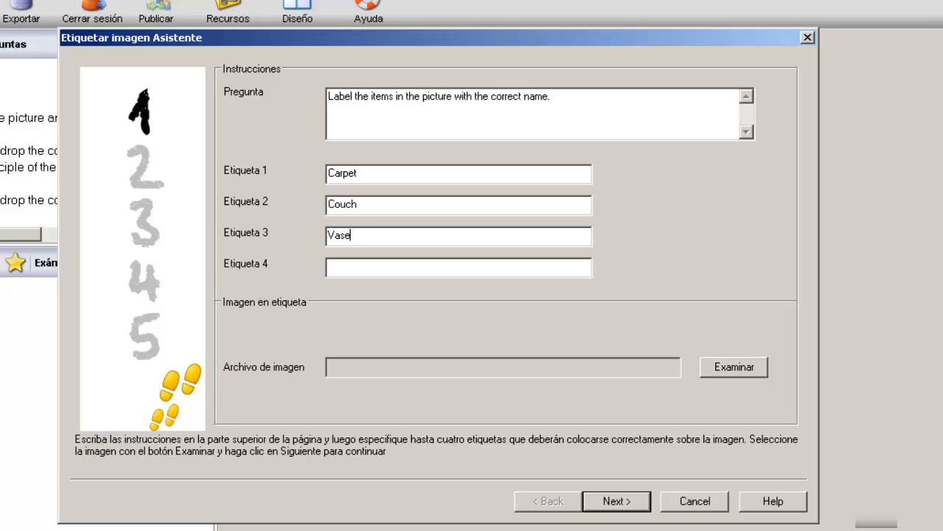
pyautogui.write('Chair')
pyautogui.click(476, 366)
# Step: Attach the prepositions picture from the image library as the question image
pyautogui.click(727, 367)
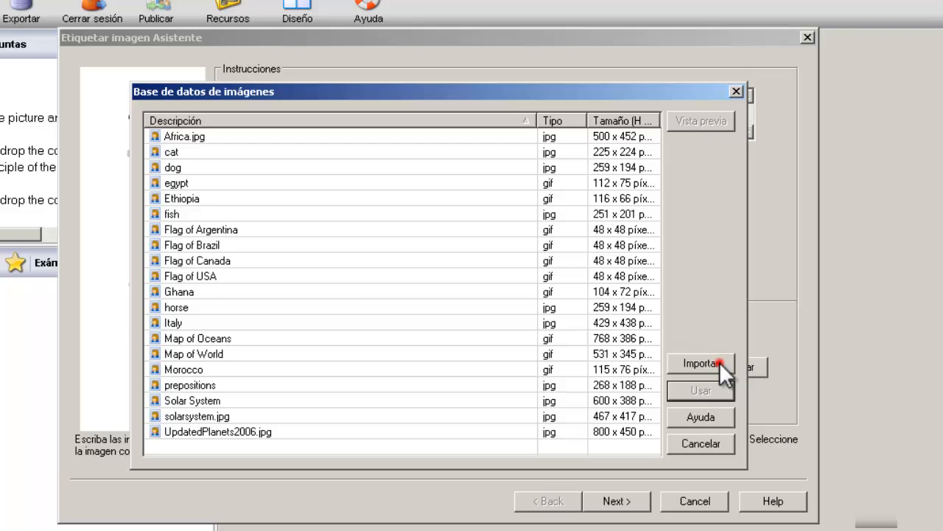
pyautogui.click(719, 362)
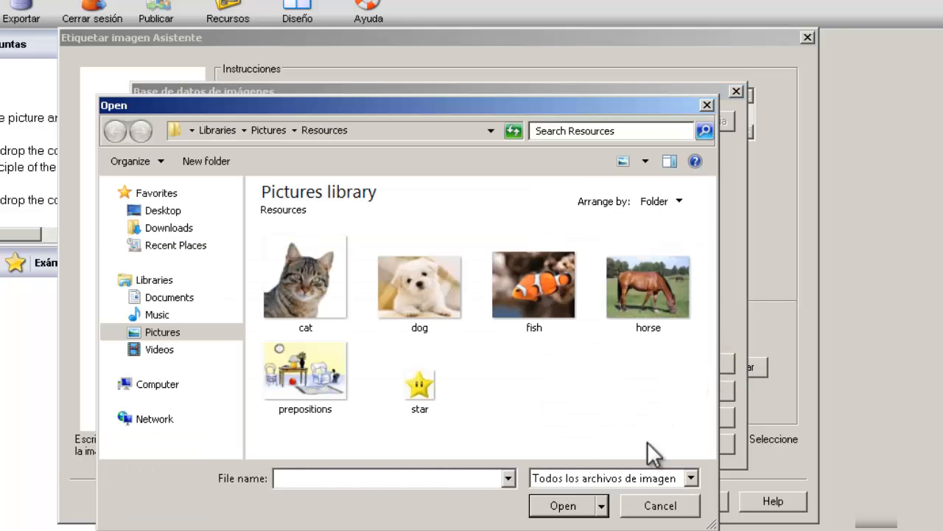
pyautogui.click(662, 509)
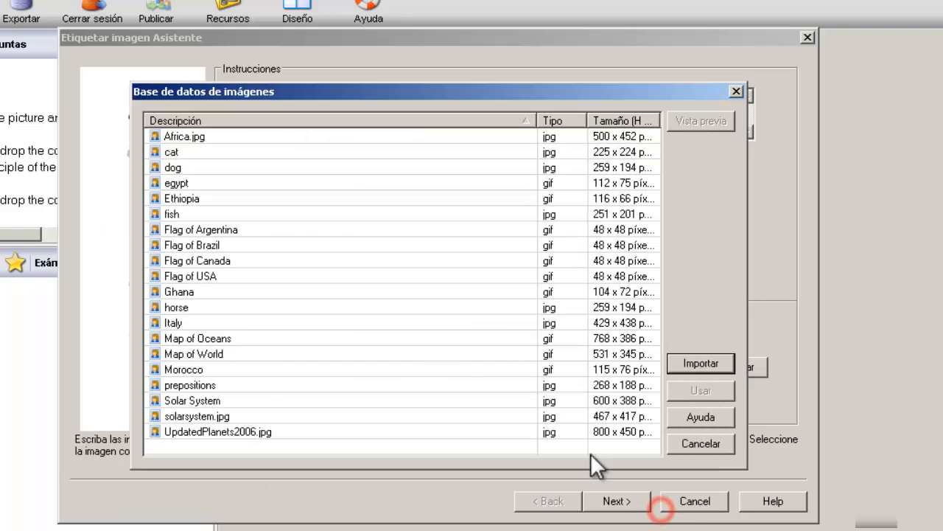
pyautogui.click(235, 385)
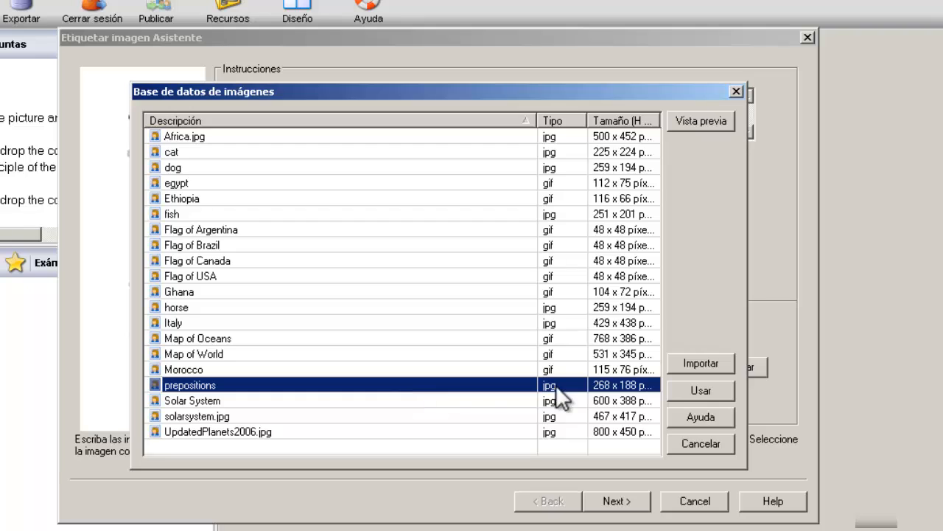
pyautogui.click(701, 396)
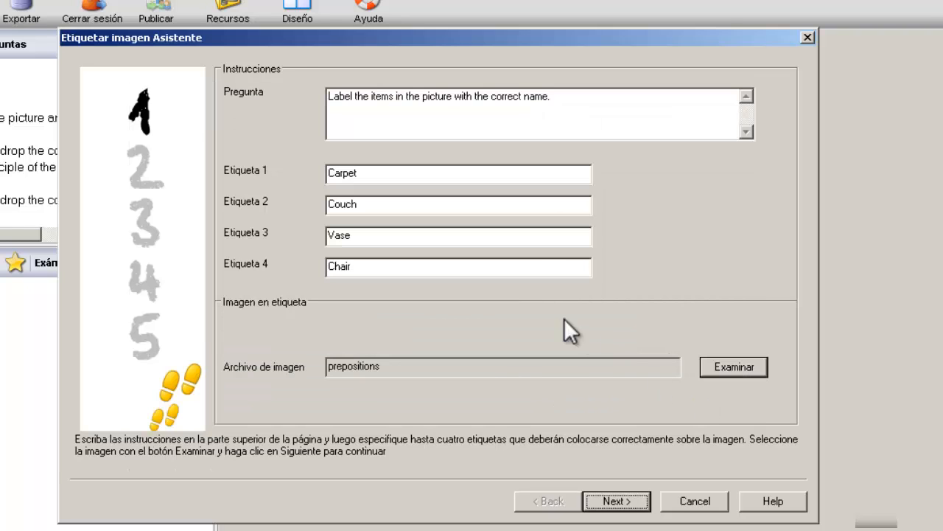
pyautogui.click(646, 505)
pyautogui.click(630, 501)
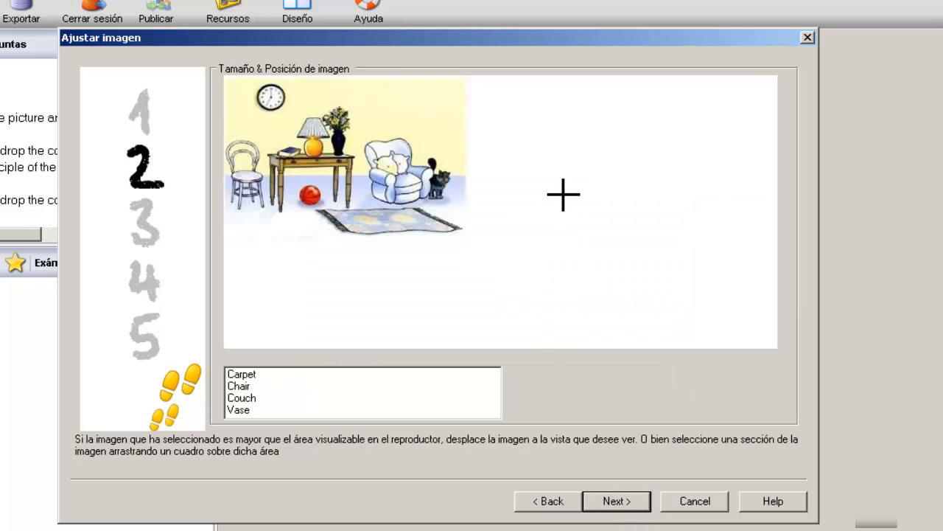
# Step: Mark the whole room picture as the visible area, after trying an armchair-and-cat crop
pyautogui.click(225, 78)
pyautogui.moveTo(228, 79); pyautogui.dragTo(468, 240)
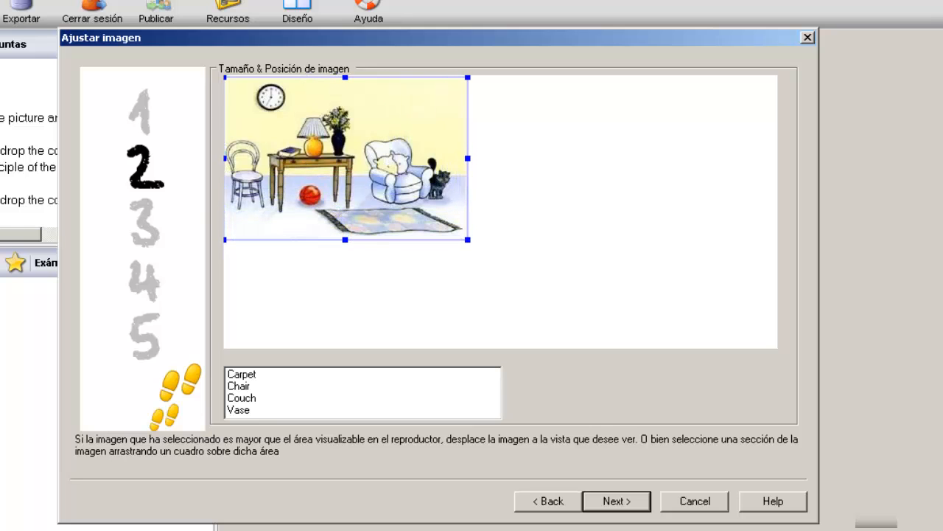
pyautogui.click(616, 503)
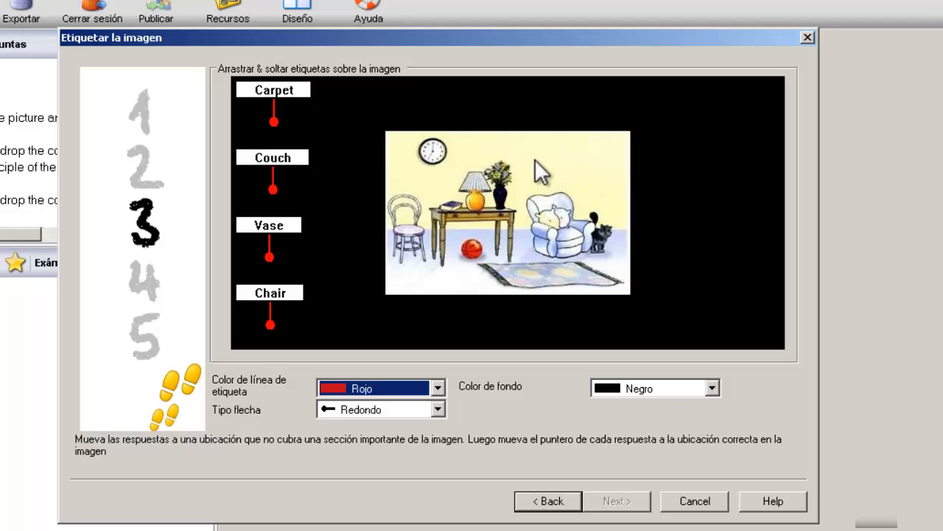
pyautogui.click(552, 504)
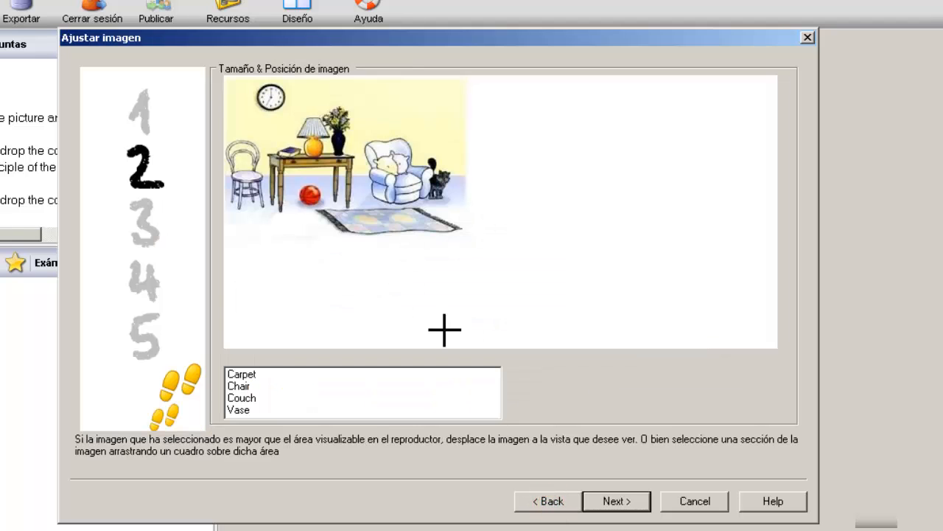
pyautogui.moveTo(358, 130); pyautogui.dragTo(461, 210)
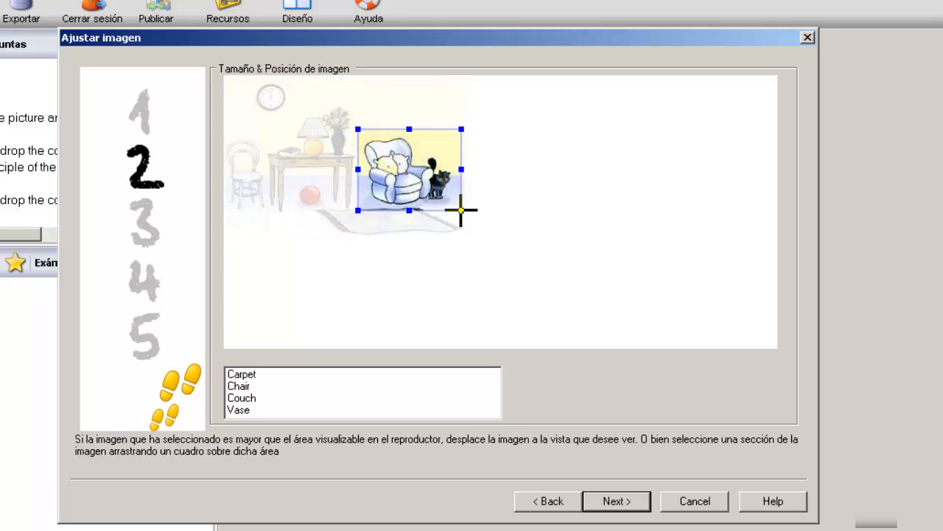
pyautogui.click(617, 503)
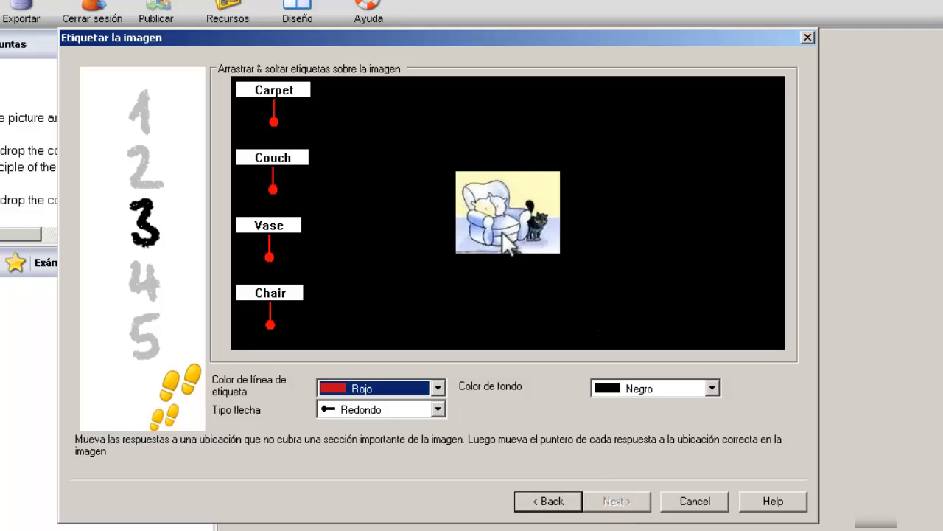
pyautogui.click(545, 503)
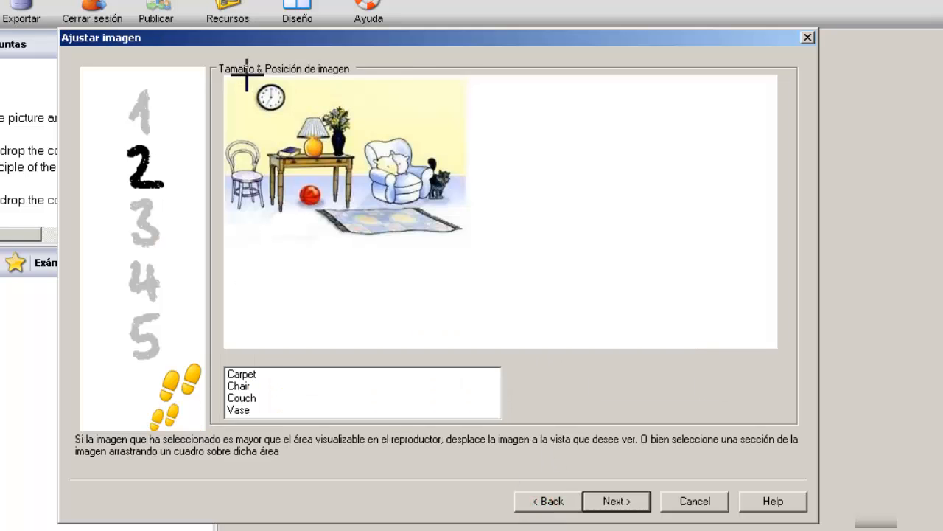
pyautogui.moveTo(224, 75); pyautogui.dragTo(468, 237)
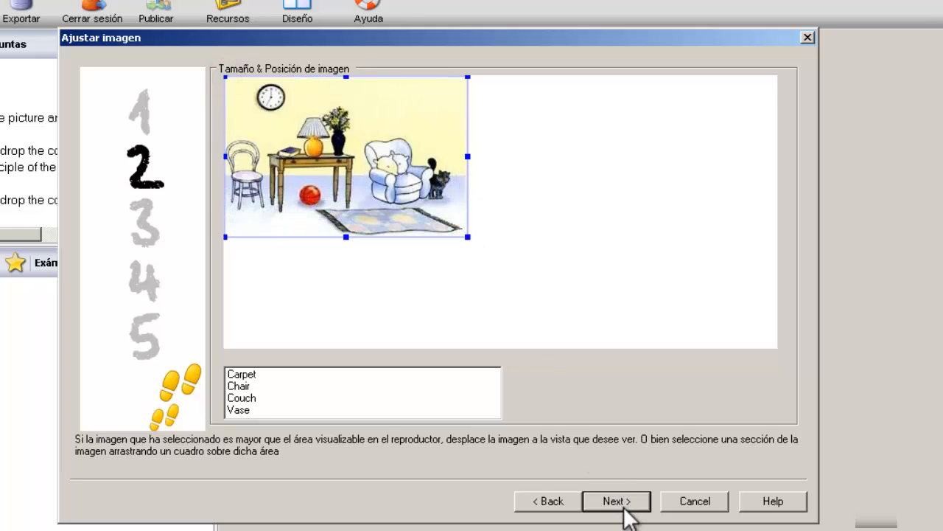
pyautogui.click(623, 504)
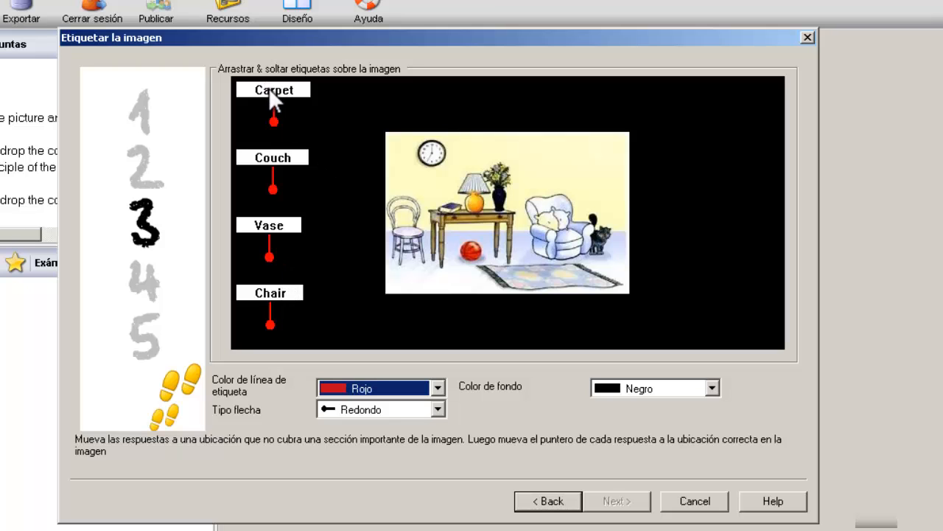
# Step: Position the Carpet, Couch, Vase and Chair labels with lines pointing at rug, armchair, vase and chair
pyautogui.moveTo(270, 89); pyautogui.dragTo(683, 305)
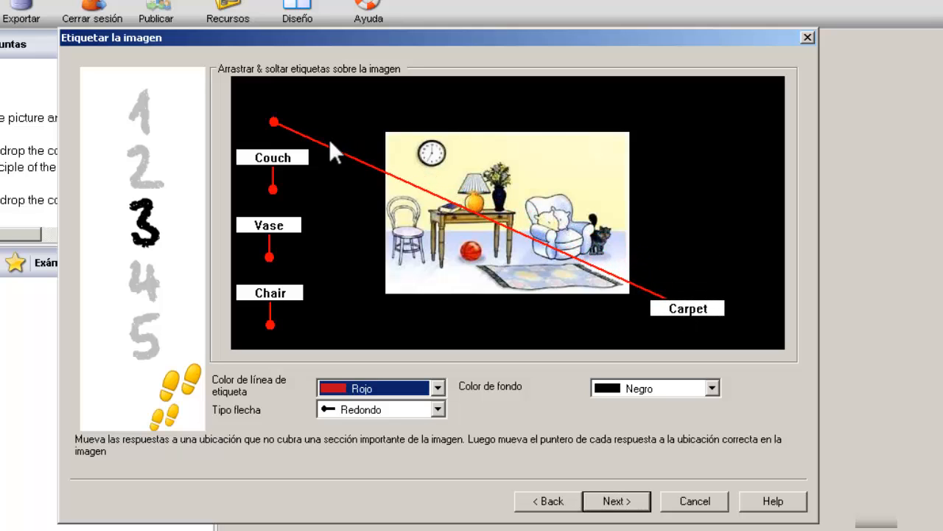
pyautogui.moveTo(272, 124); pyautogui.dragTo(565, 275)
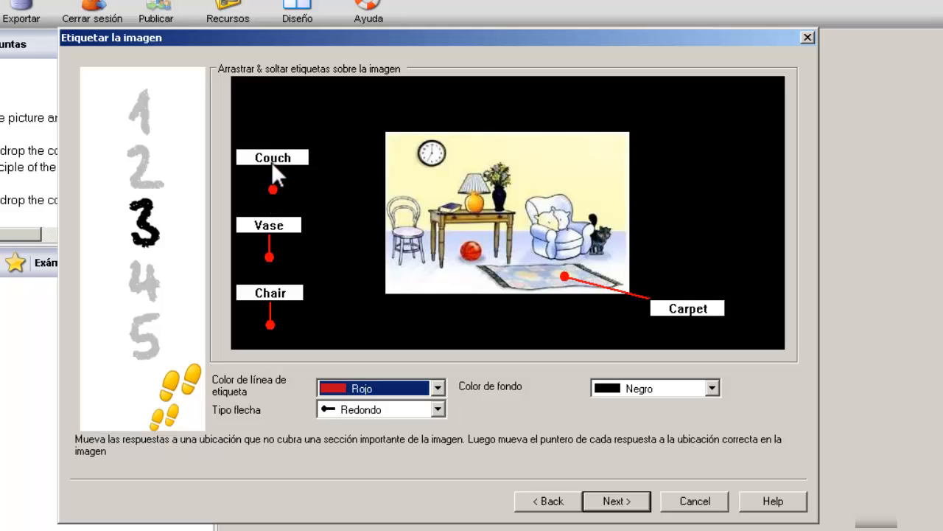
pyautogui.moveTo(272, 163); pyautogui.dragTo(690, 123)
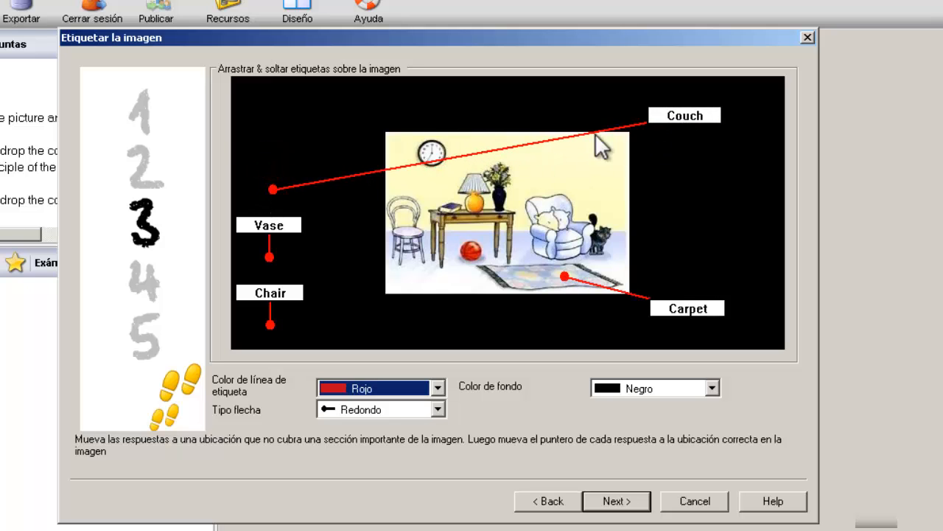
pyautogui.moveTo(271, 185); pyautogui.dragTo(563, 228)
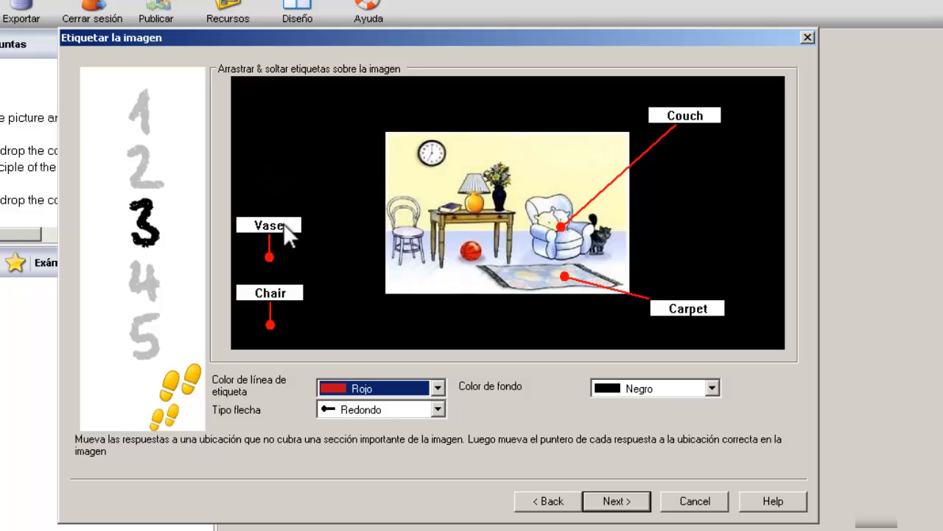
pyautogui.moveTo(285, 224); pyautogui.dragTo(359, 112)
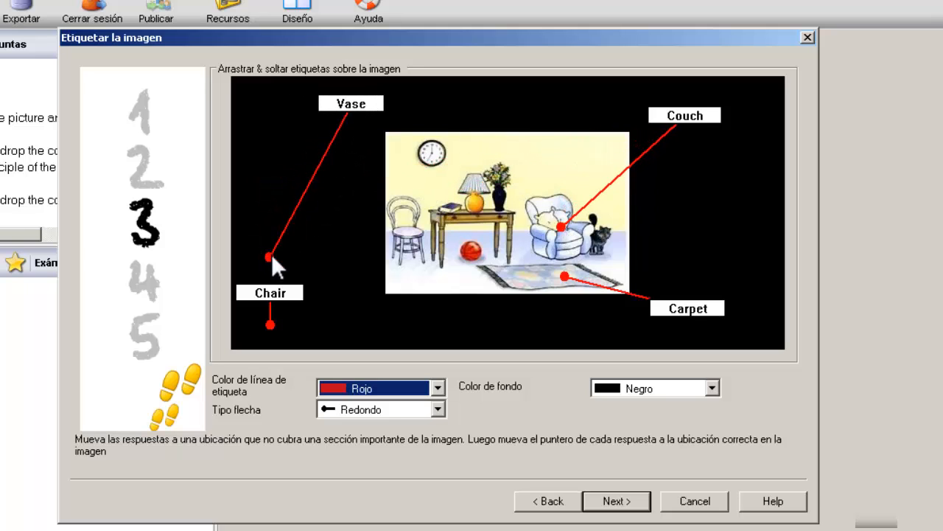
pyautogui.moveTo(271, 255); pyautogui.dragTo(503, 198)
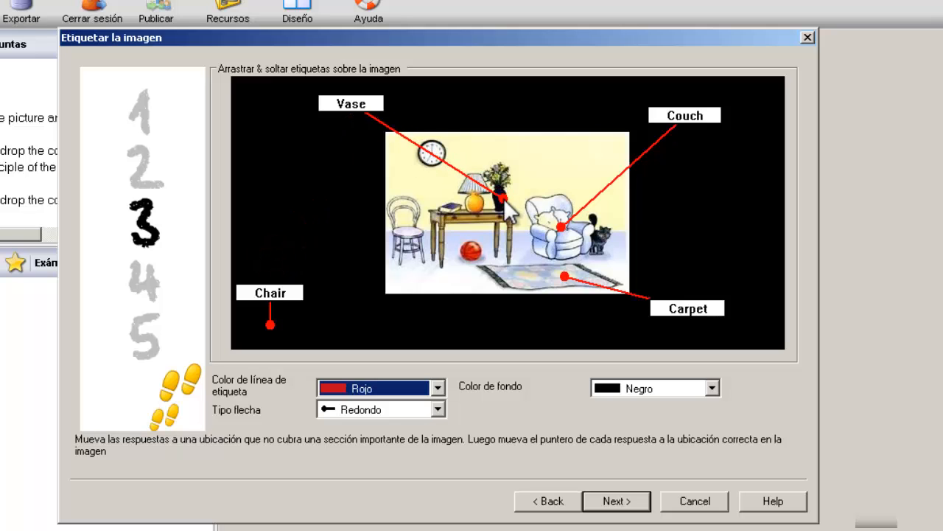
pyautogui.moveTo(270, 326); pyautogui.dragTo(402, 235)
pyautogui.moveTo(264, 290); pyautogui.dragTo(331, 289)
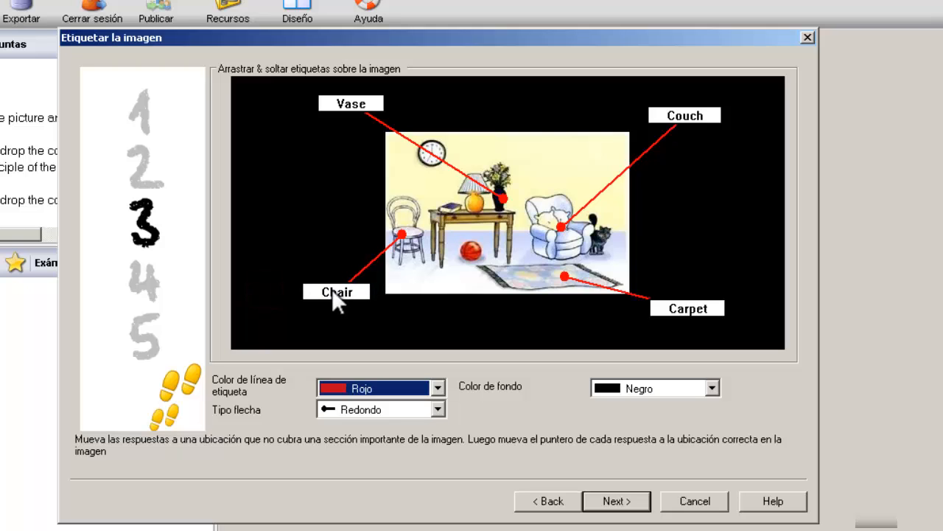
pyautogui.click(438, 386)
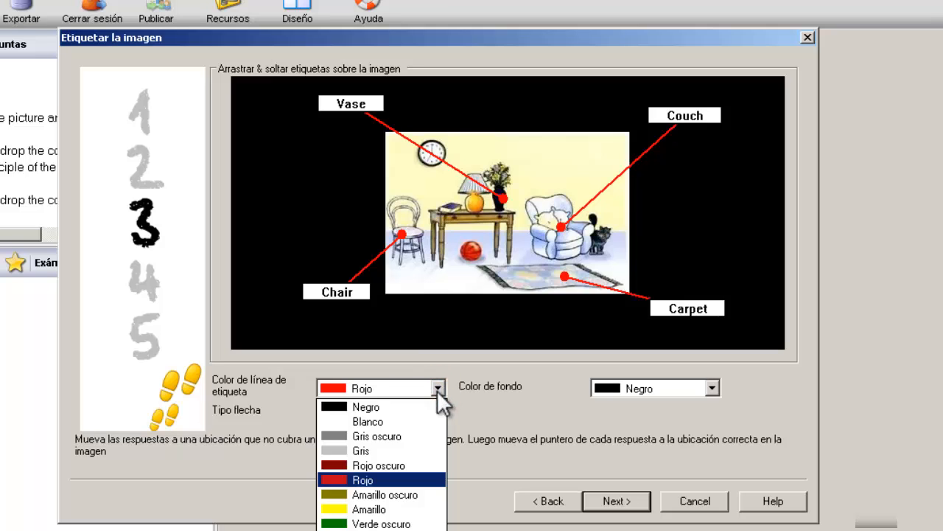
pyautogui.click(367, 509)
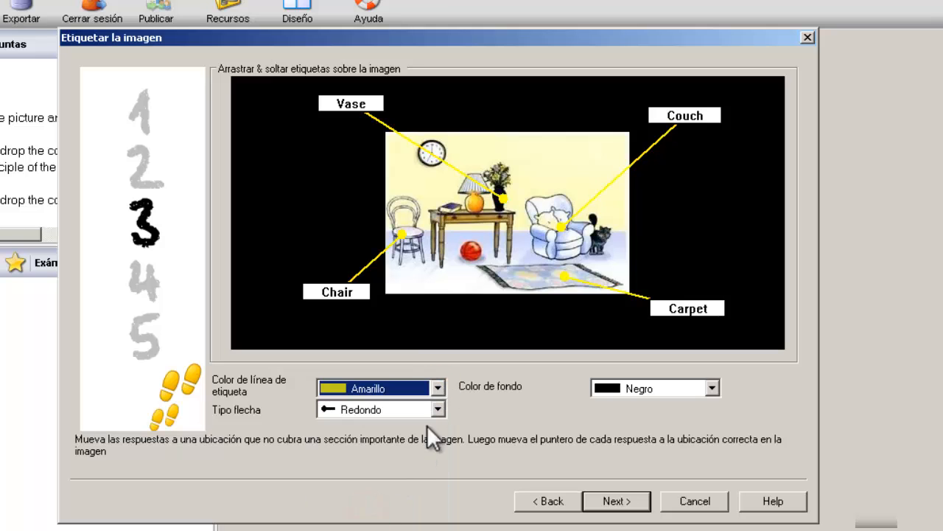
pyautogui.click(438, 387)
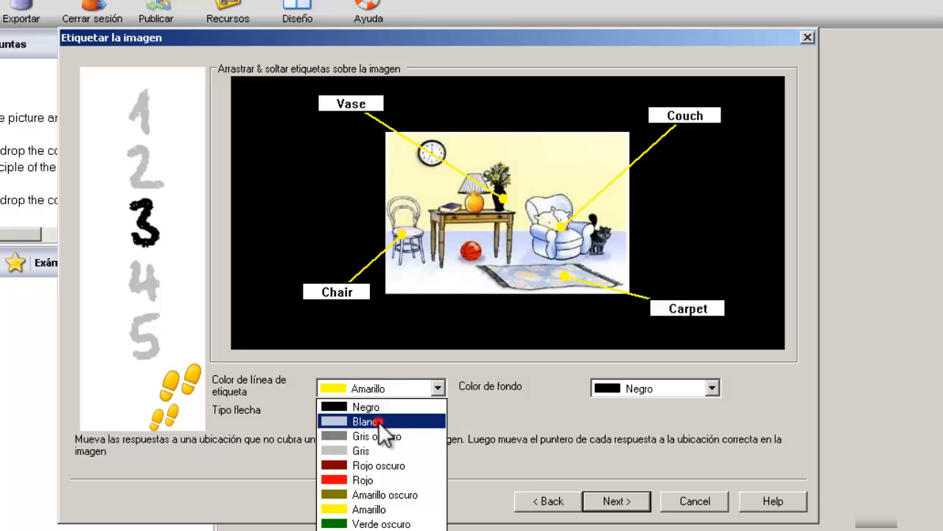
pyautogui.click(378, 421)
pyautogui.click(437, 388)
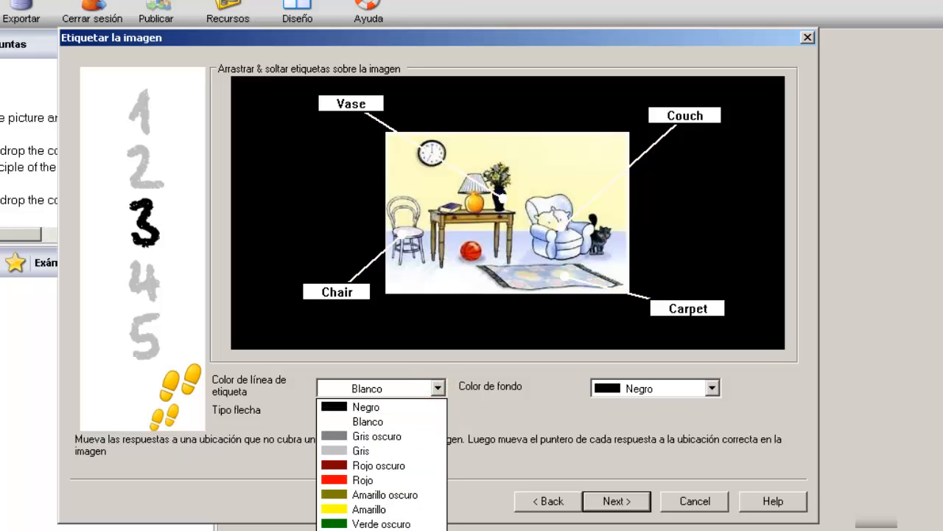
pyautogui.click(369, 530)
pyautogui.click(435, 388)
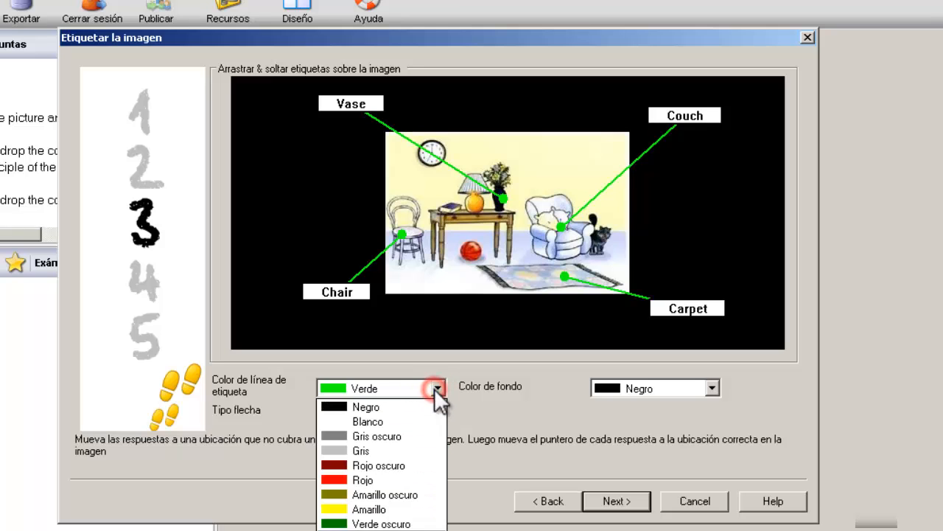
pyautogui.click(377, 477)
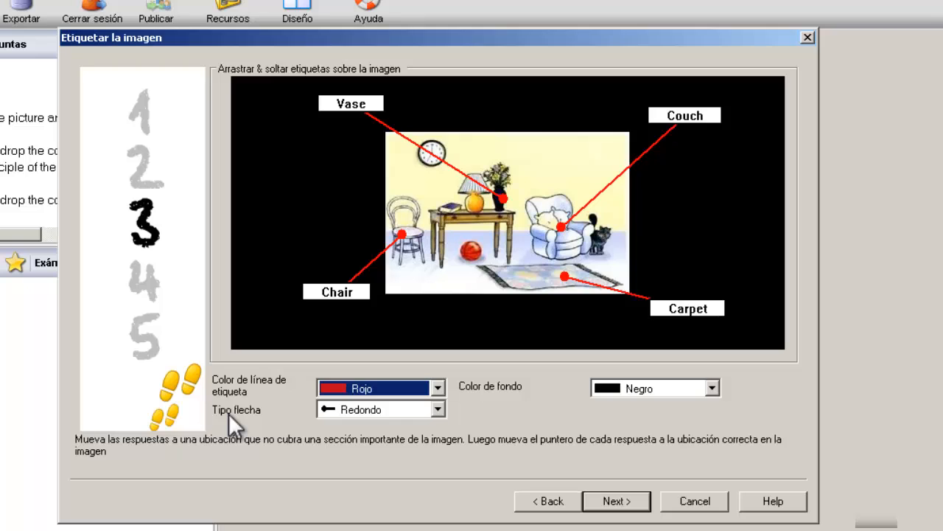
# Step: Try 10-point and 3-point arrowheads, then set the arrow type to Modo Pin
pyautogui.click(437, 408)
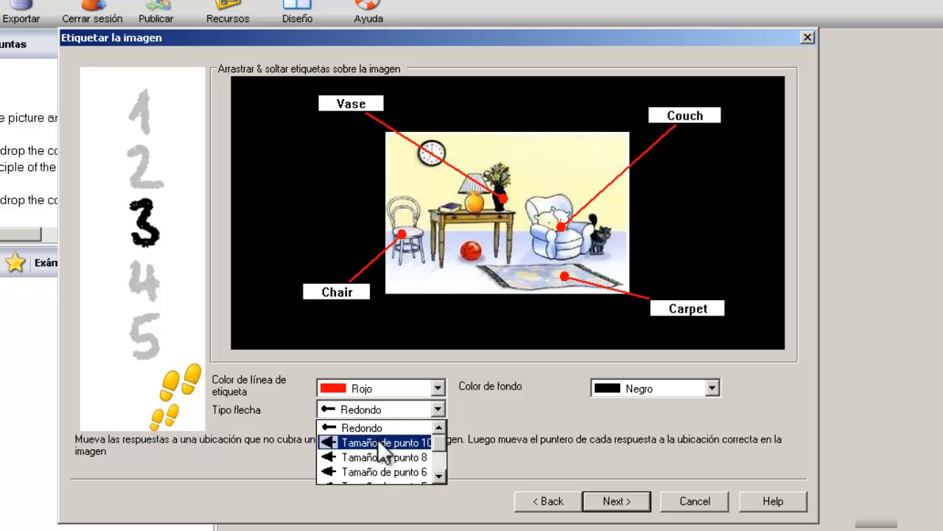
pyautogui.click(379, 441)
pyautogui.click(437, 410)
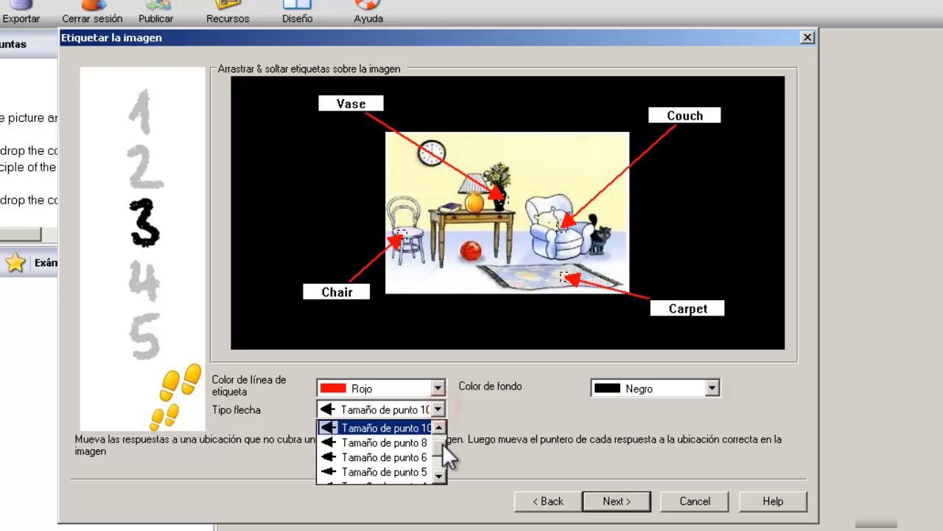
pyautogui.moveTo(443, 443); pyautogui.dragTo(443, 462)
pyautogui.click(410, 457)
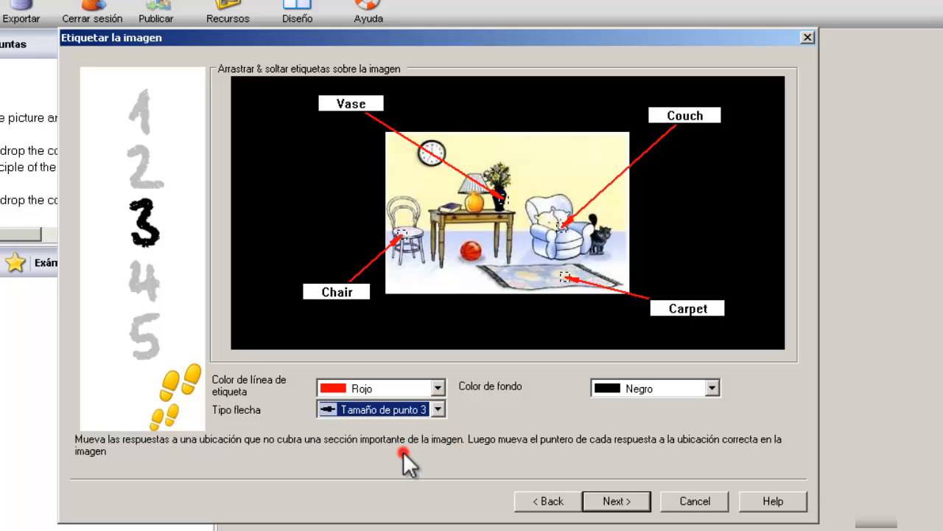
pyautogui.click(438, 409)
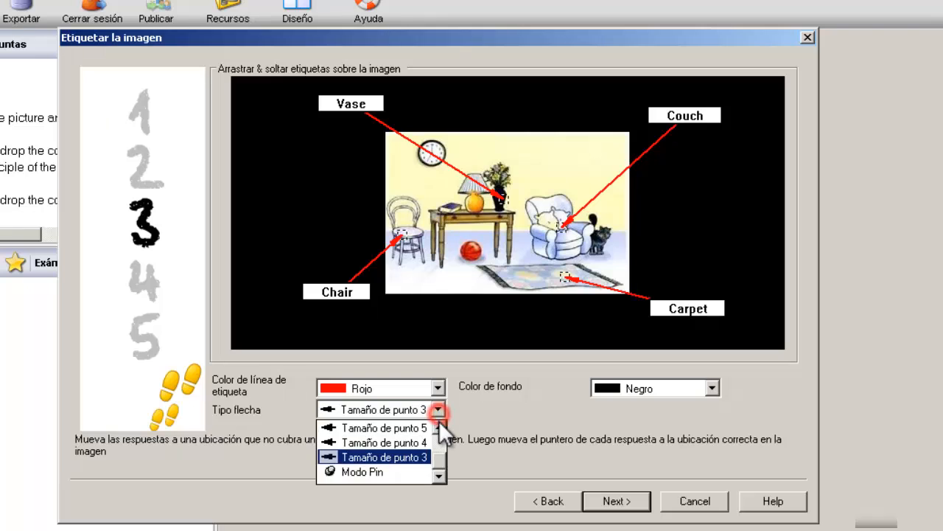
pyautogui.click(376, 470)
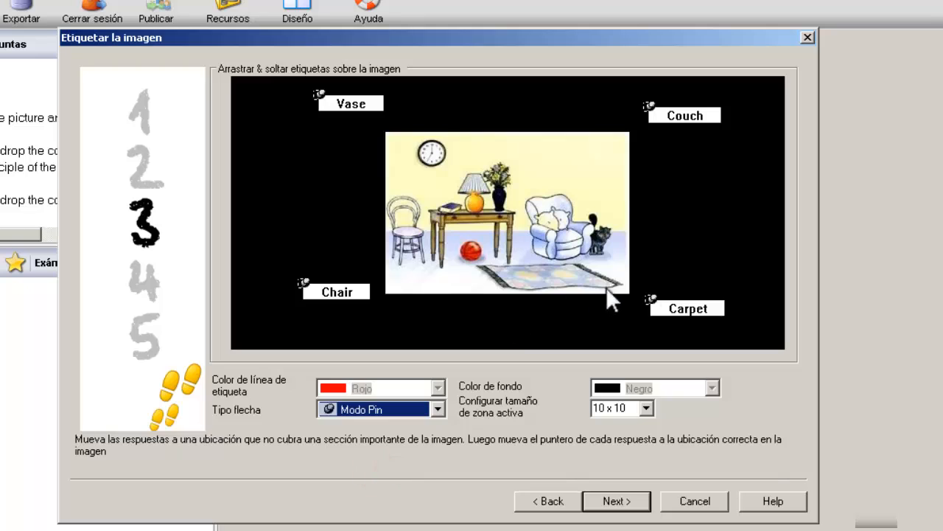
# Step: Move the Carpet, Couch and Vase labels onto the rug, armchair and vase
pyautogui.moveTo(652, 299); pyautogui.dragTo(587, 280)
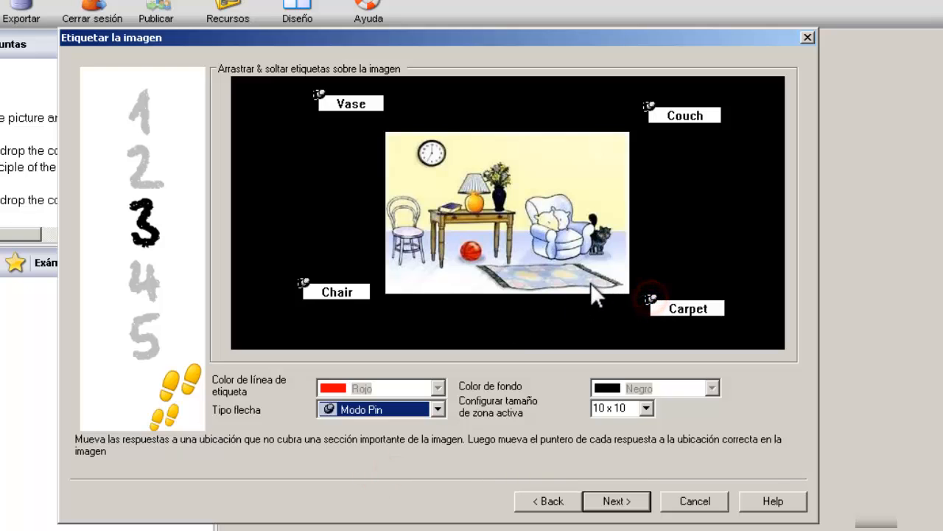
pyautogui.moveTo(654, 300); pyautogui.dragTo(581, 279)
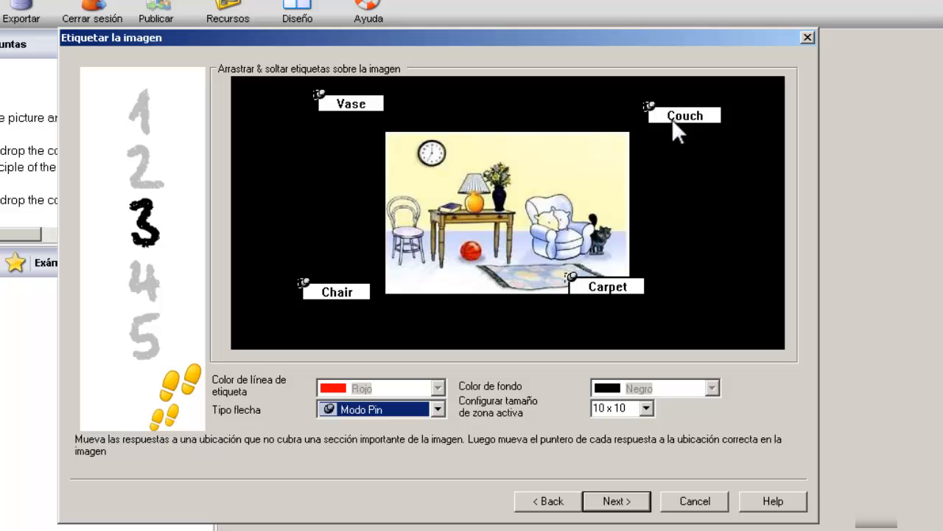
pyautogui.moveTo(671, 119); pyautogui.dragTo(583, 222)
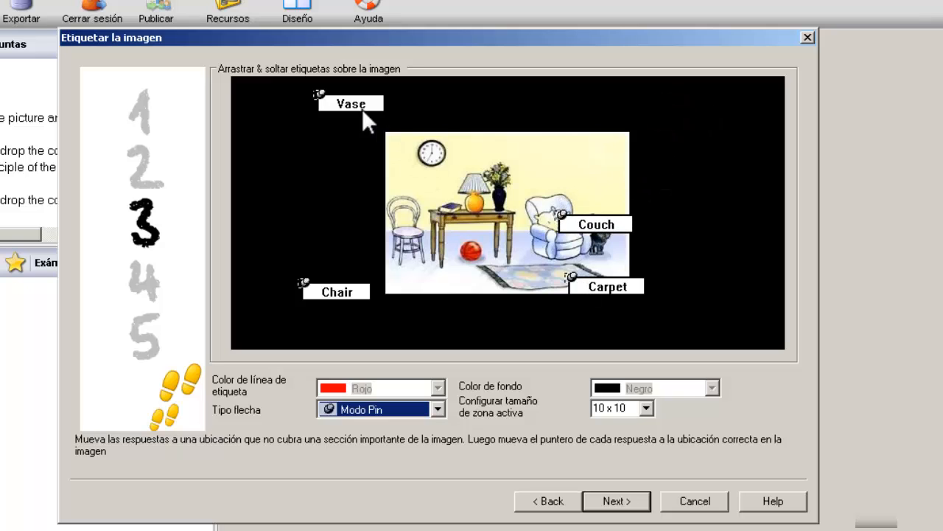
pyautogui.moveTo(353, 104); pyautogui.dragTo(537, 209)
pyautogui.moveTo(373, 105); pyautogui.dragTo(554, 196)
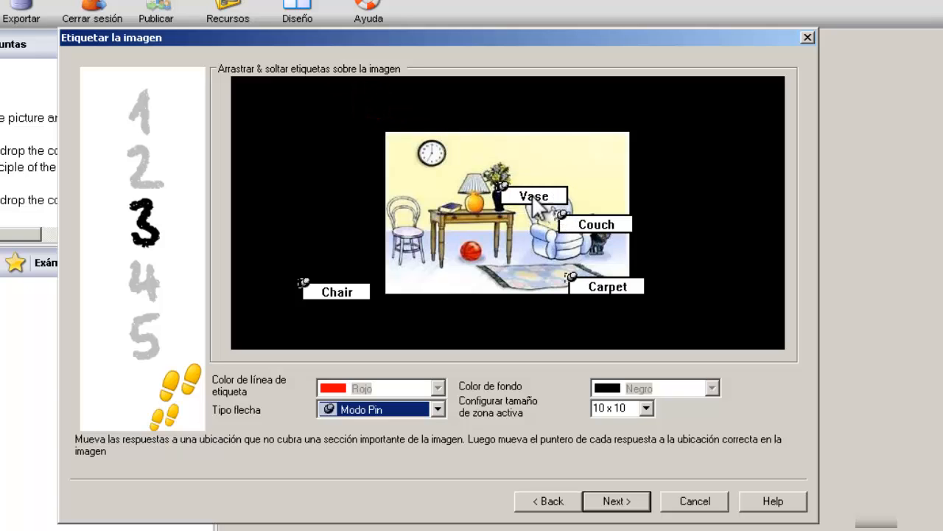
pyautogui.click(438, 409)
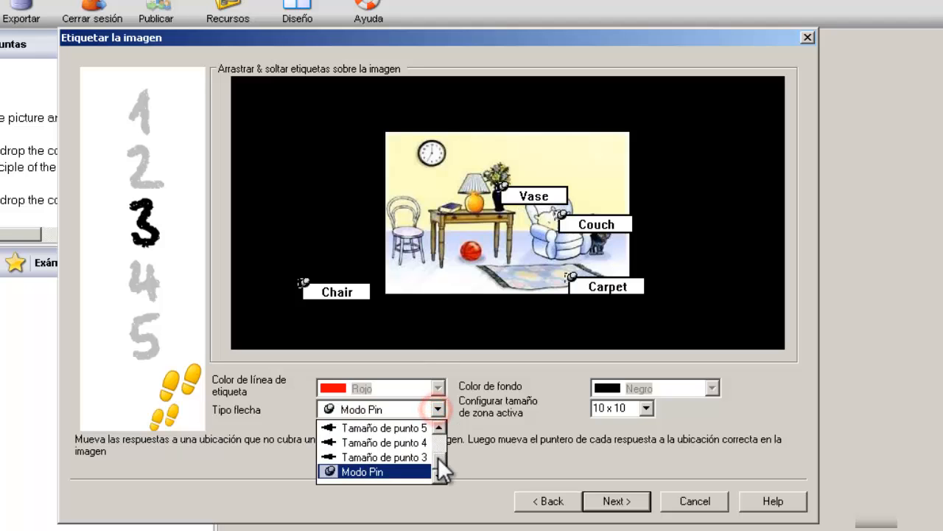
pyautogui.moveTo(441, 461); pyautogui.dragTo(444, 435)
# Step: Switch pointers to Redondo dots and re-aim the Vase, Couch, Carpet and Chair lines at their items
pyautogui.click(399, 431)
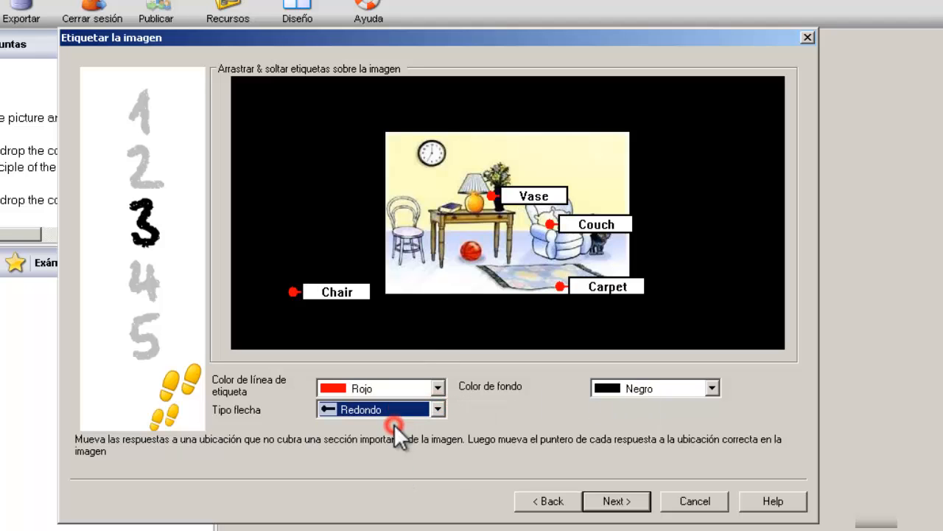
pyautogui.moveTo(404, 155); pyautogui.dragTo(354, 128)
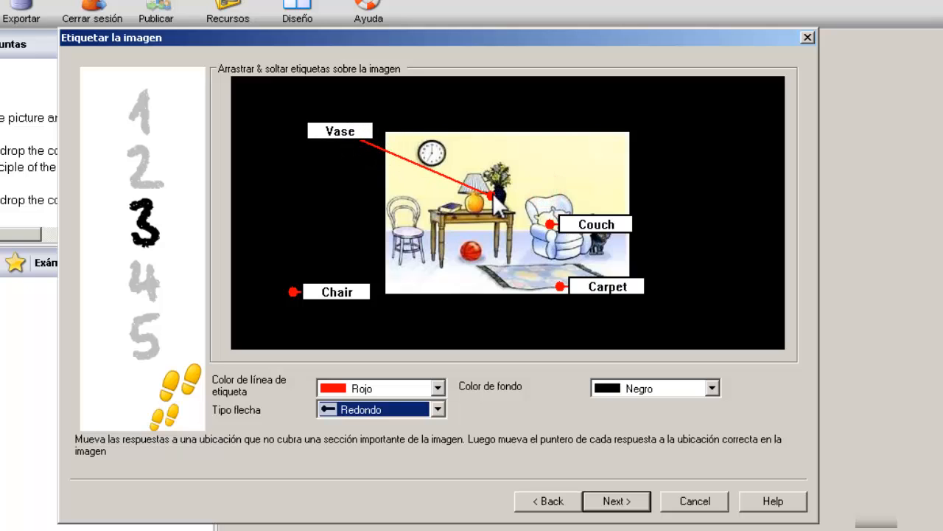
pyautogui.moveTo(492, 196); pyautogui.dragTo(501, 198)
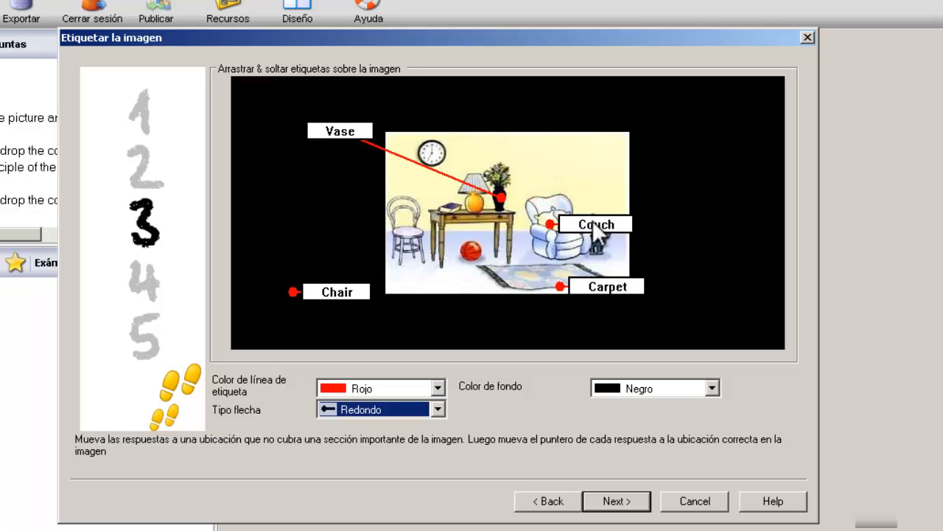
pyautogui.moveTo(591, 222); pyautogui.dragTo(674, 150)
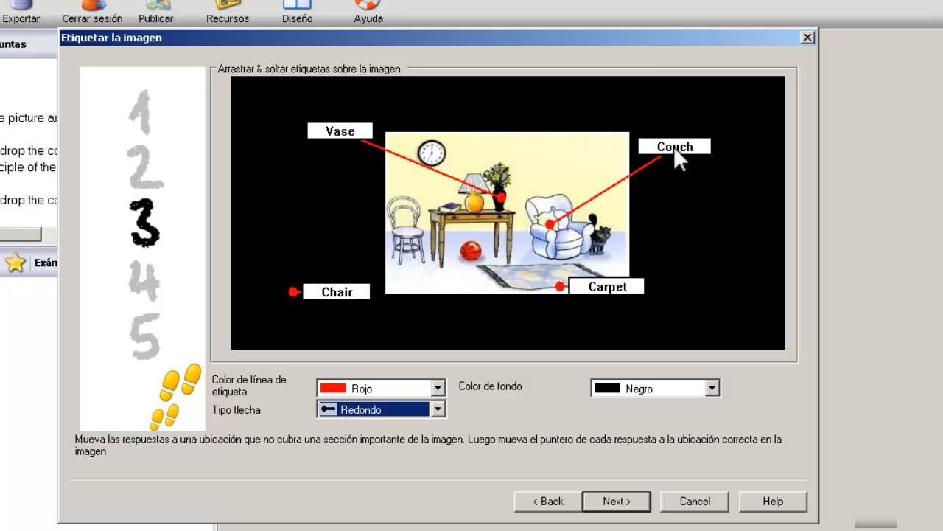
pyautogui.moveTo(550, 224); pyautogui.dragTo(560, 229)
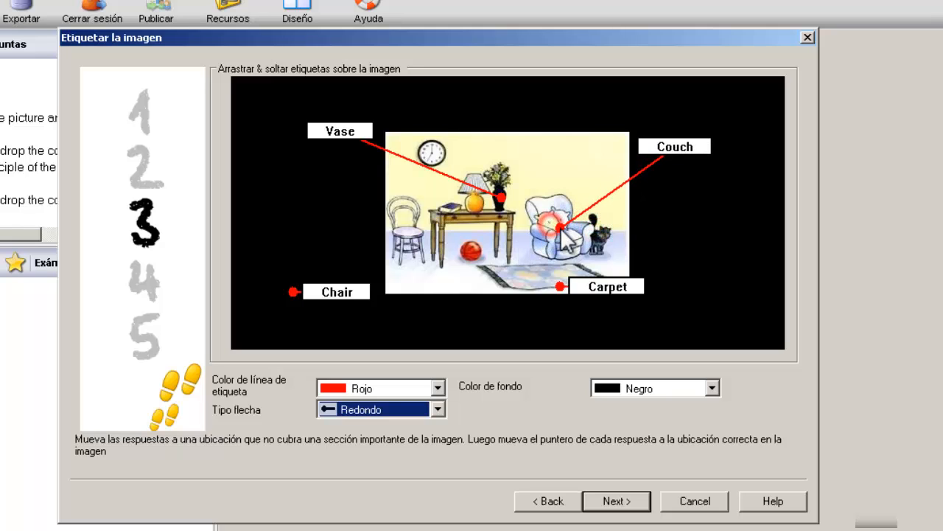
pyautogui.moveTo(596, 287); pyautogui.dragTo(654, 307)
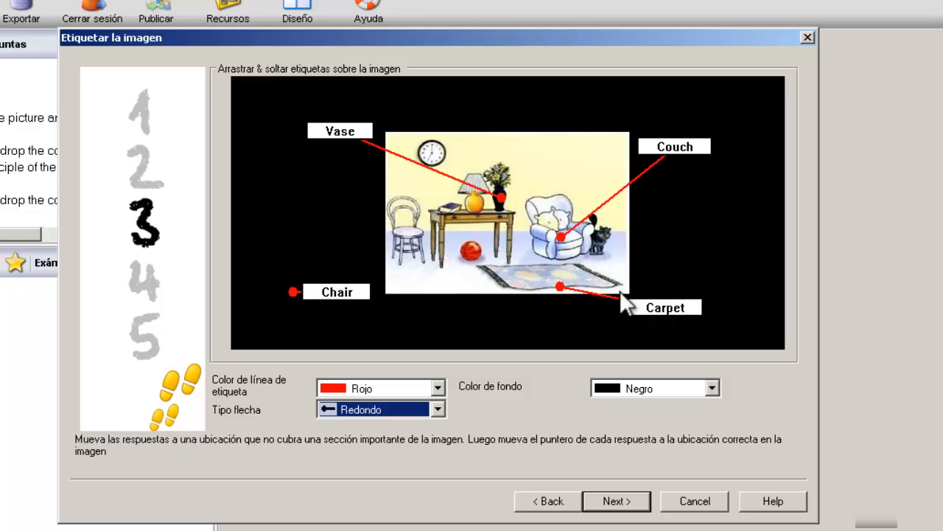
pyautogui.moveTo(558, 284); pyautogui.dragTo(558, 272)
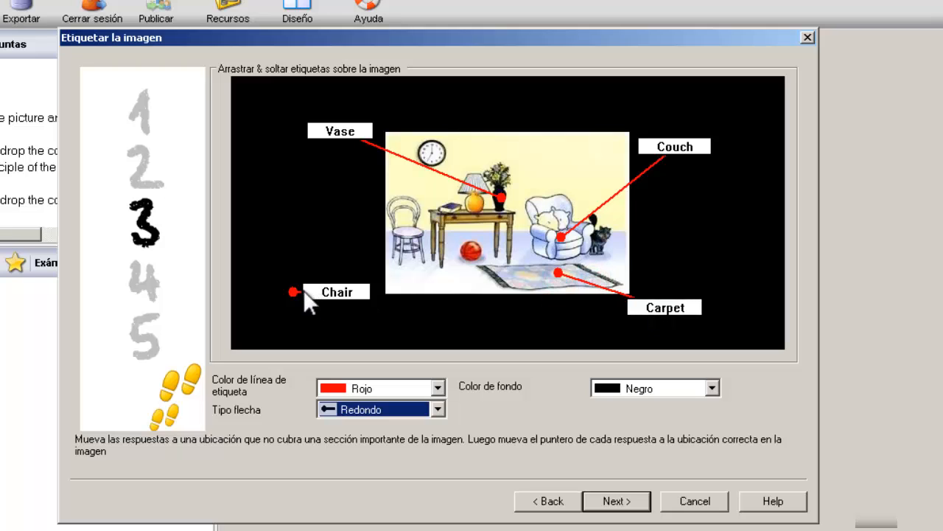
pyautogui.moveTo(295, 291); pyautogui.dragTo(410, 233)
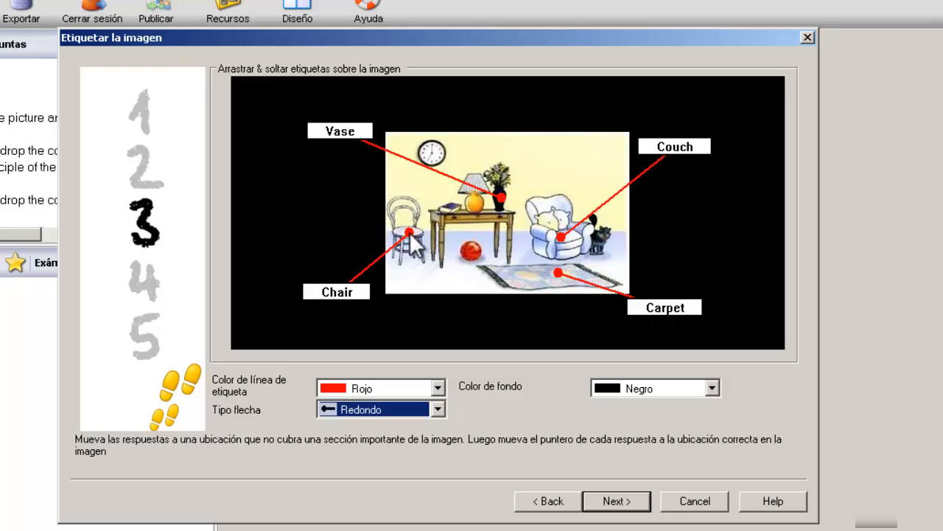
# Step: Keep the picture background Blanco after trying dark grey, and move on to resources
pyautogui.click(714, 387)
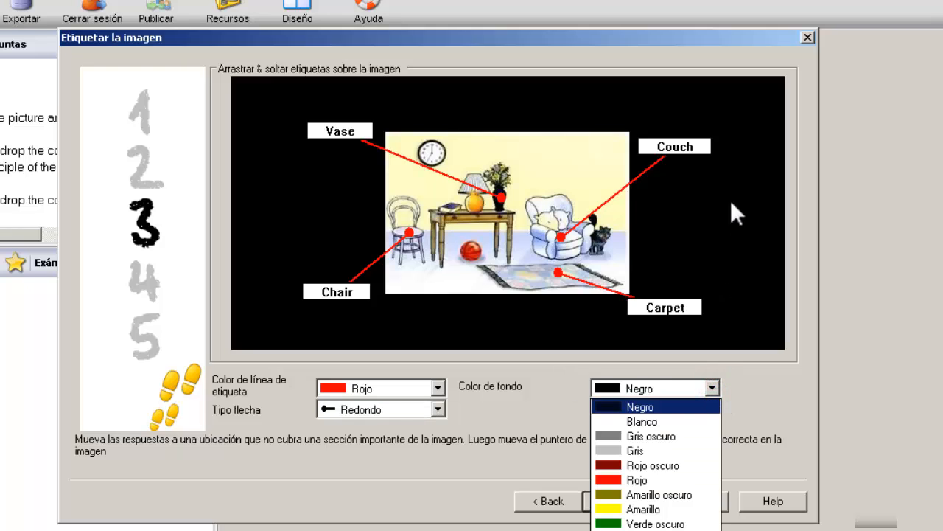
pyautogui.click(637, 421)
pyautogui.click(713, 387)
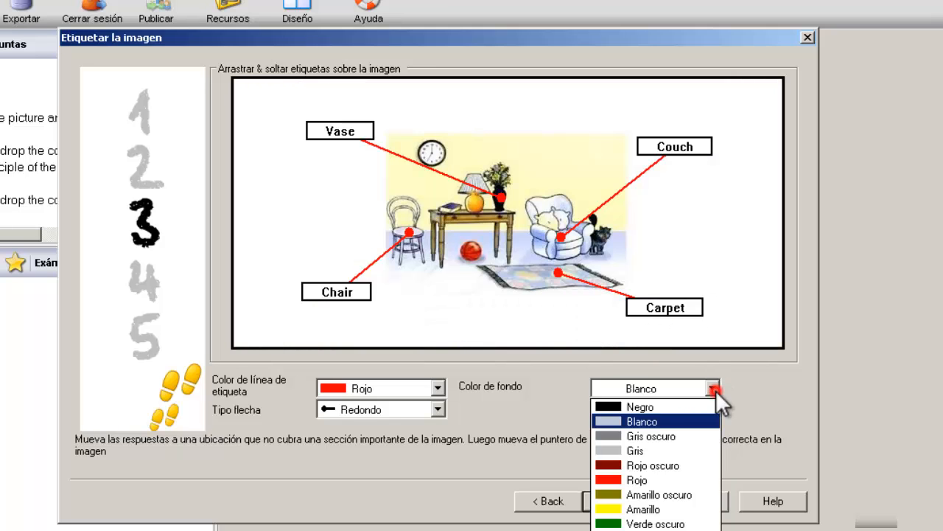
pyautogui.click(648, 436)
pyautogui.click(711, 388)
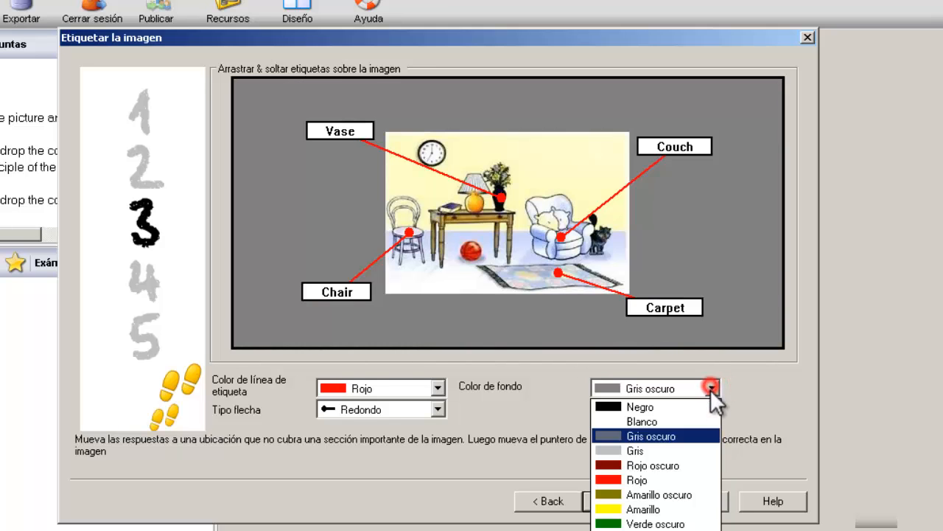
pyautogui.click(642, 421)
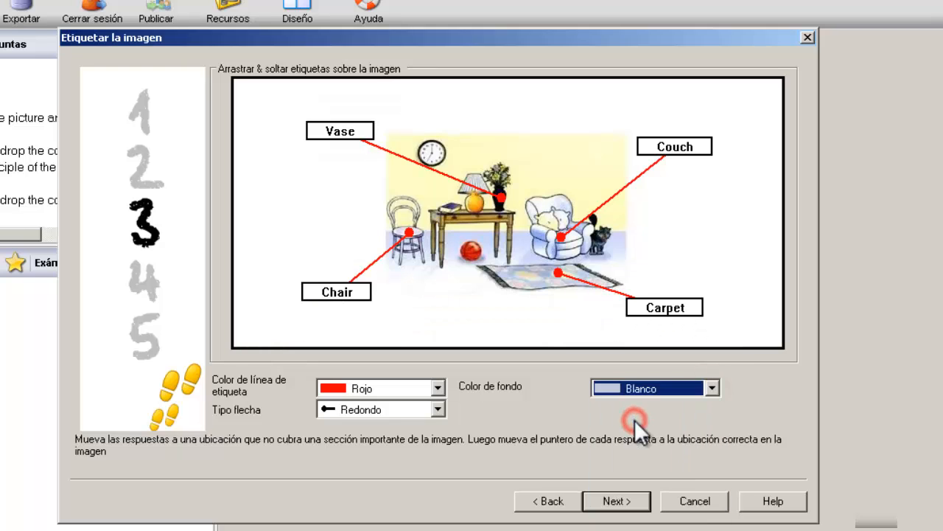
pyautogui.click(623, 501)
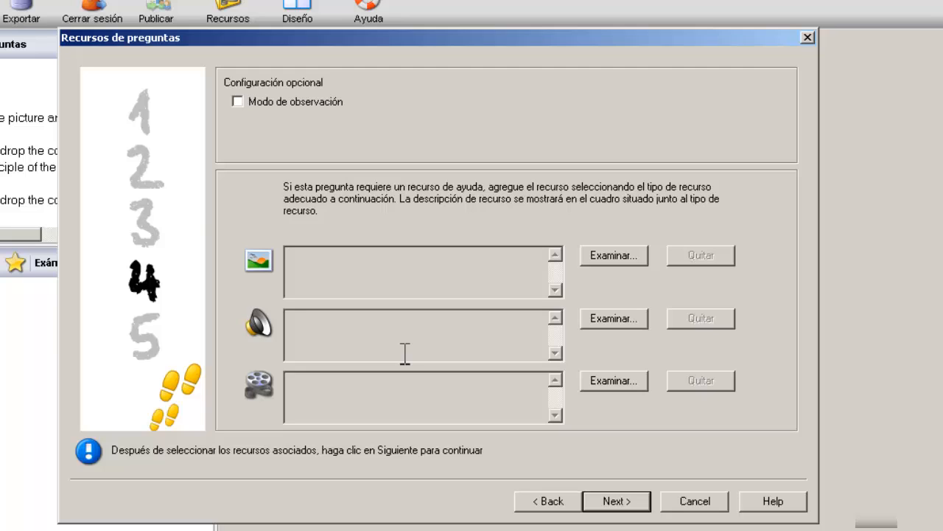
# Step: File the question under English › Vocabulary with level Easy, finish, and close the type chooser
pyautogui.click(621, 500)
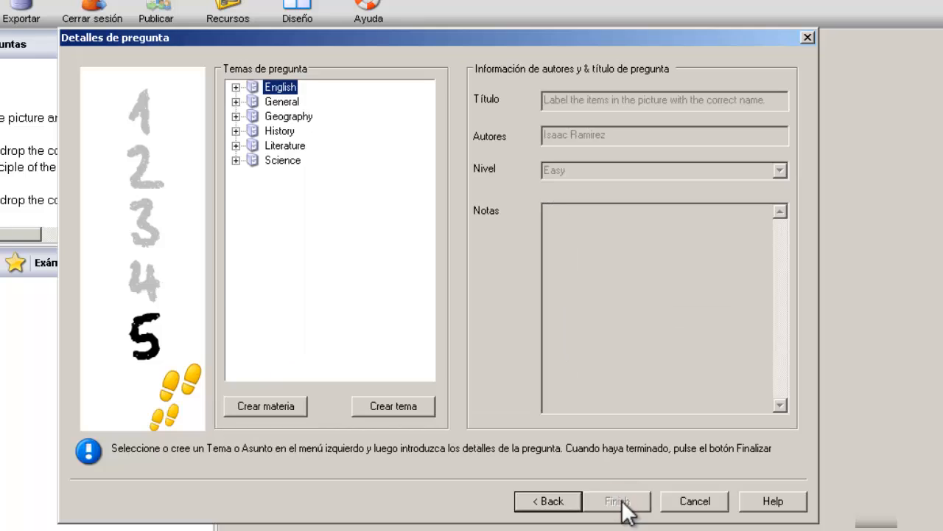
pyautogui.click(235, 87)
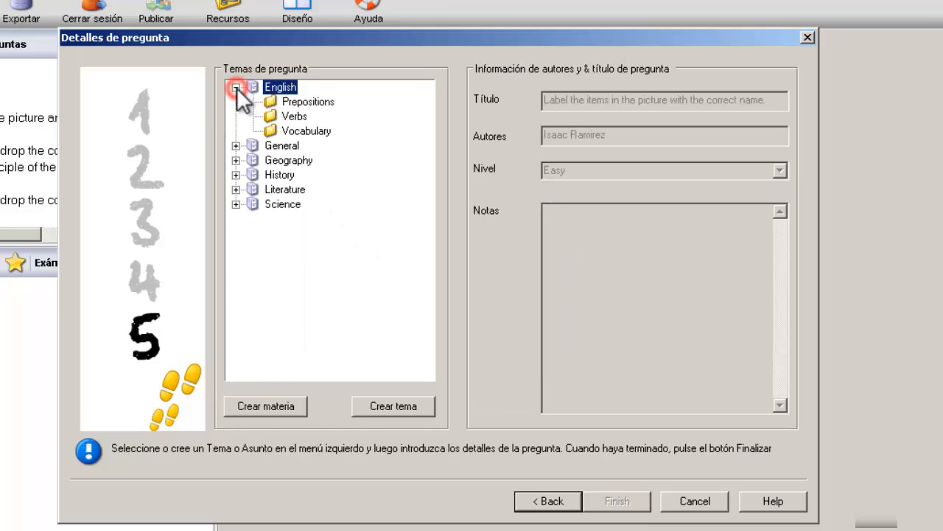
pyautogui.click(316, 131)
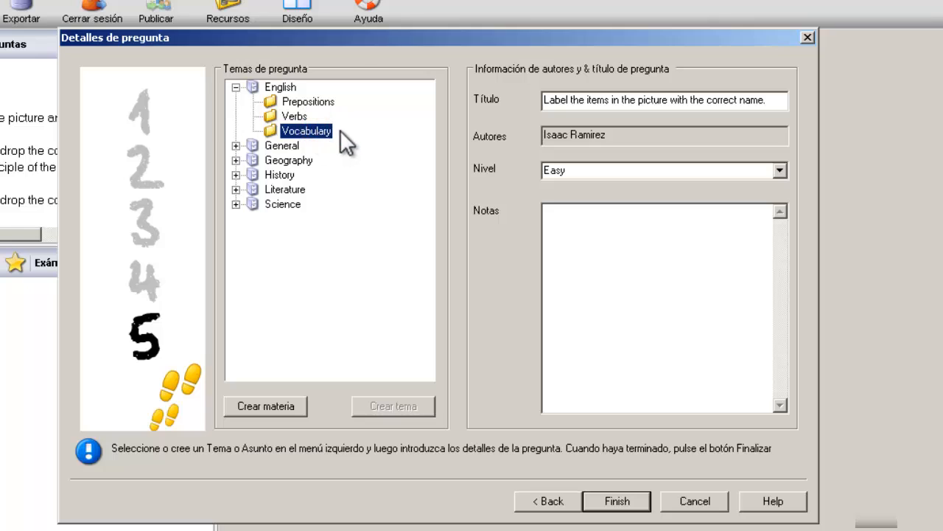
pyautogui.click(780, 170)
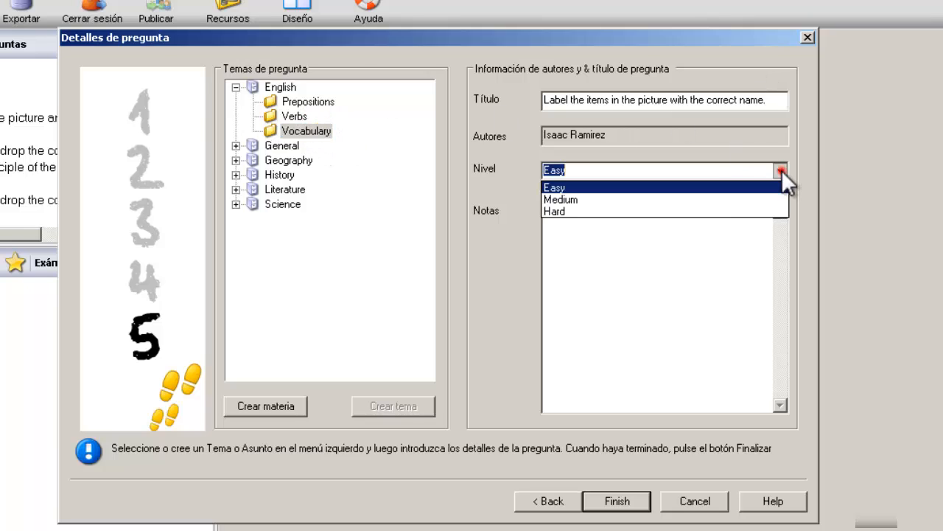
pyautogui.click(702, 184)
pyautogui.click(672, 284)
pyautogui.click(627, 503)
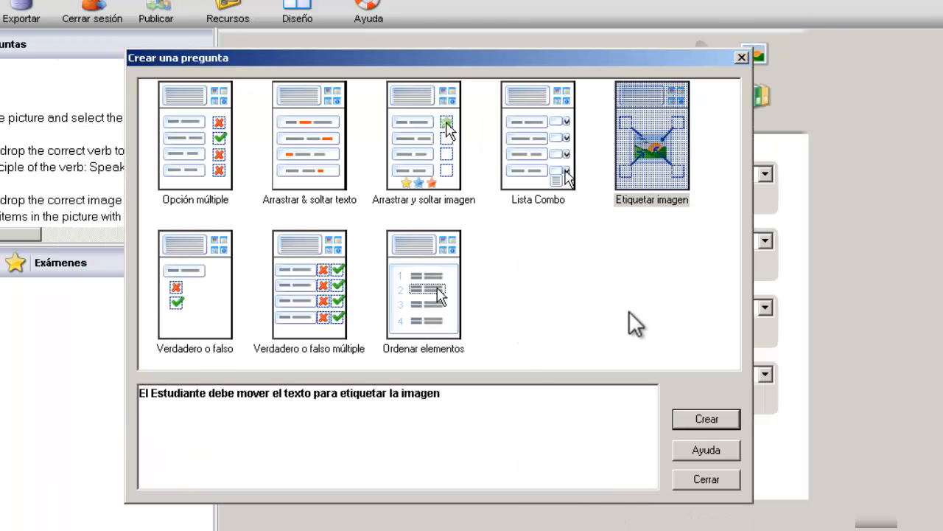
pyautogui.click(706, 480)
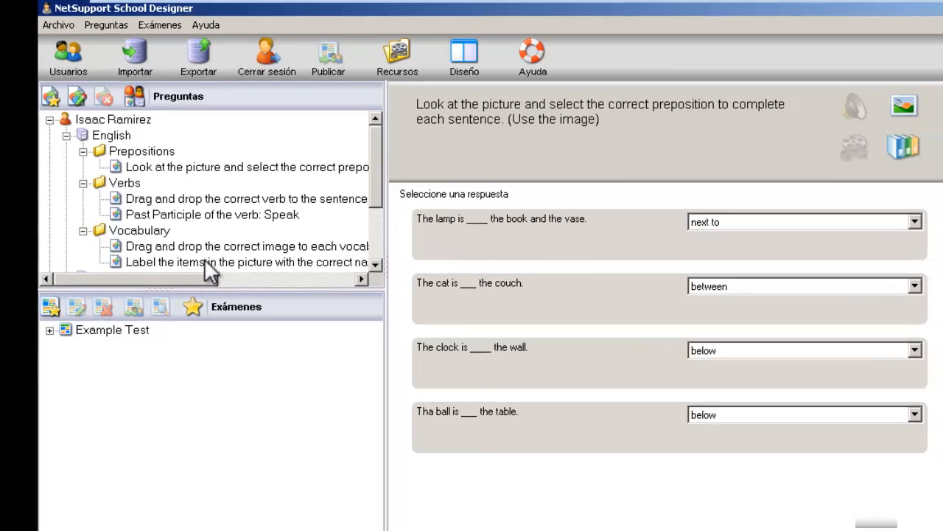
# Step: Open the 'Label the items' question and drag Vase, Couch, Chair and Carpet into their boxes
pyautogui.click(205, 267)
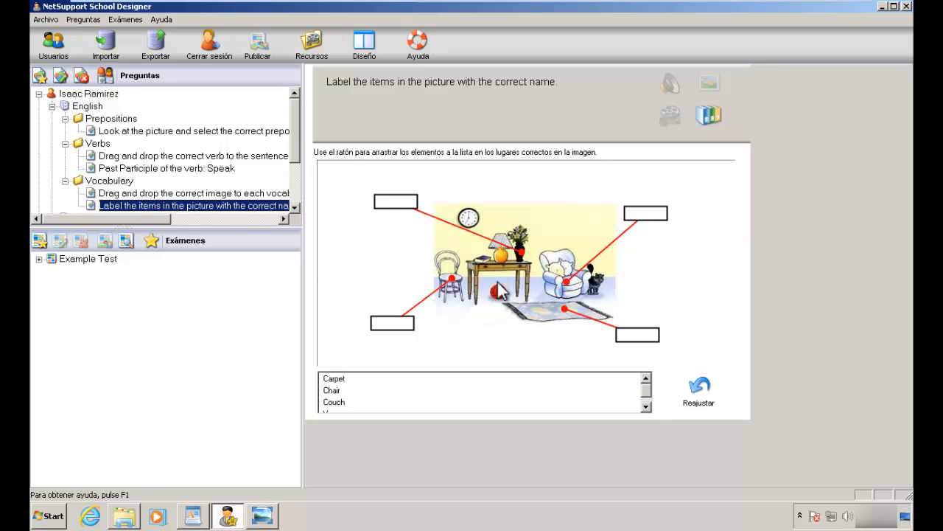
pyautogui.click(335, 380)
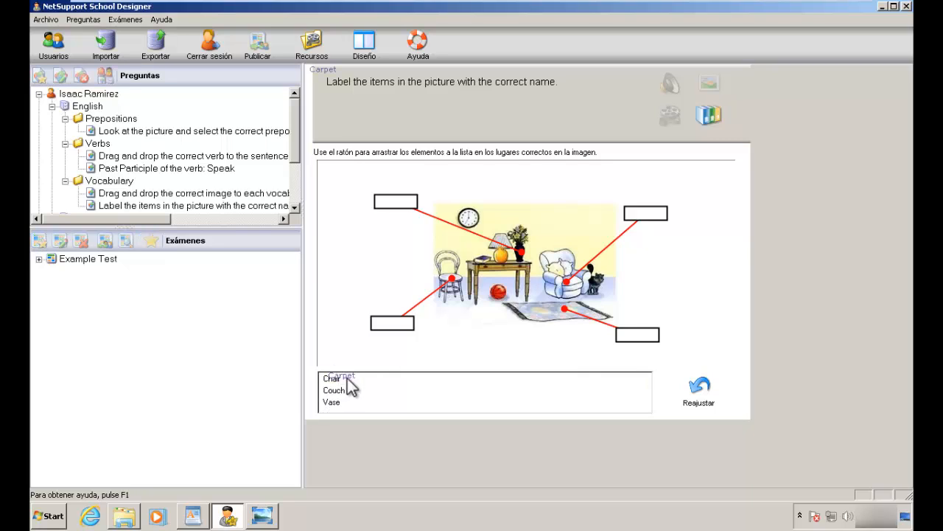
pyautogui.moveTo(340, 385); pyautogui.dragTo(644, 221)
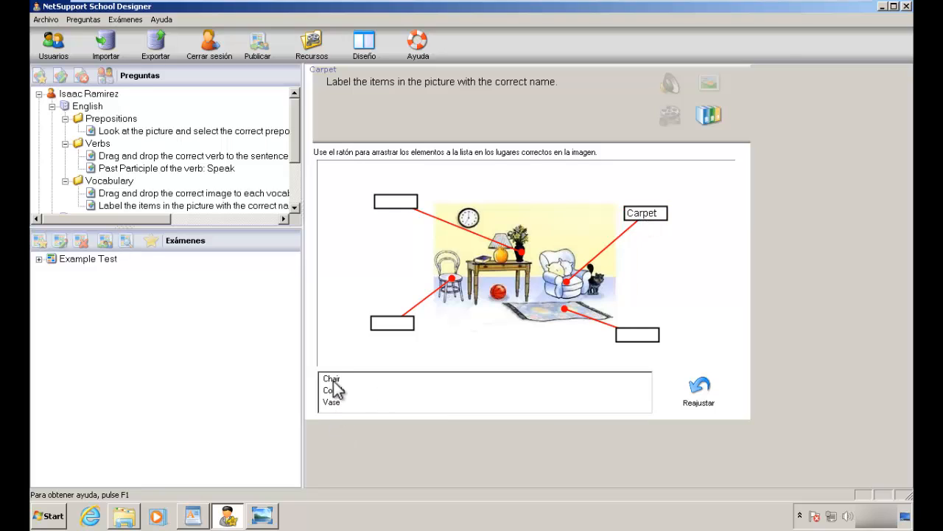
pyautogui.moveTo(332, 379); pyautogui.dragTo(396, 328)
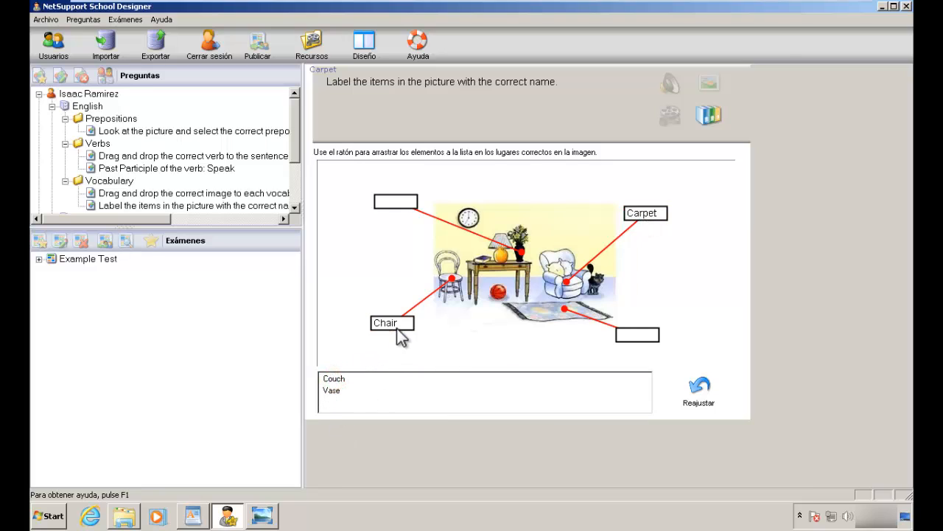
pyautogui.click(352, 378)
pyautogui.moveTo(356, 380); pyautogui.dragTo(646, 220)
pyautogui.moveTo(333, 379); pyautogui.dragTo(639, 338)
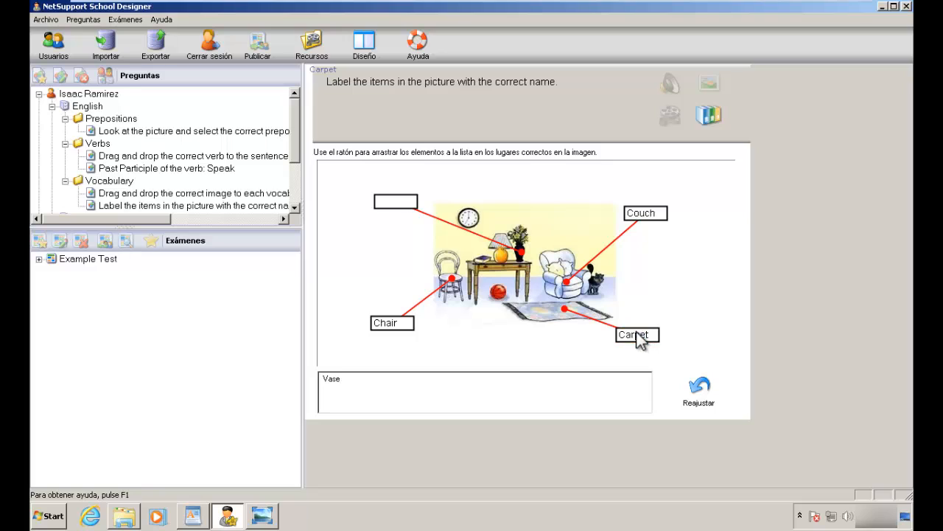
pyautogui.moveTo(333, 382); pyautogui.dragTo(400, 206)
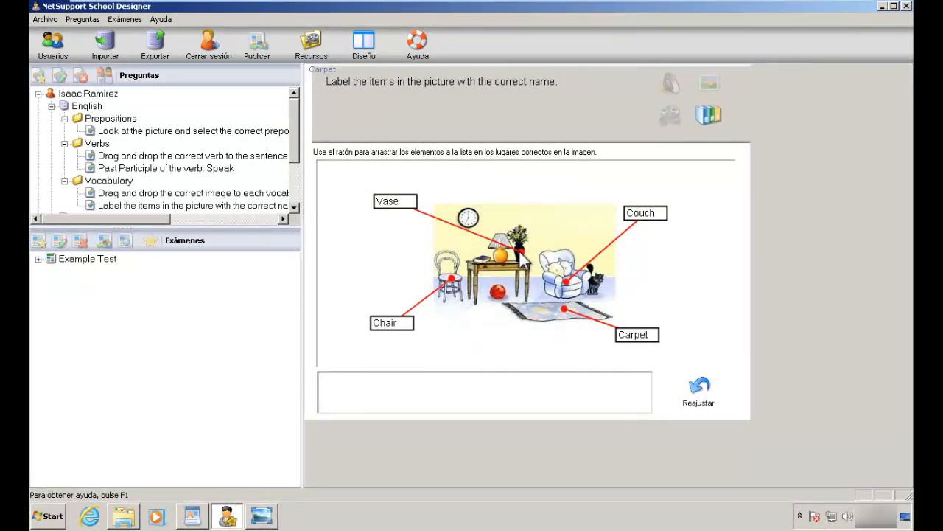
# Step: From the Prepositions folder, create a Verdadero o falso question and go to its instructions field
pyautogui.click(175, 117)
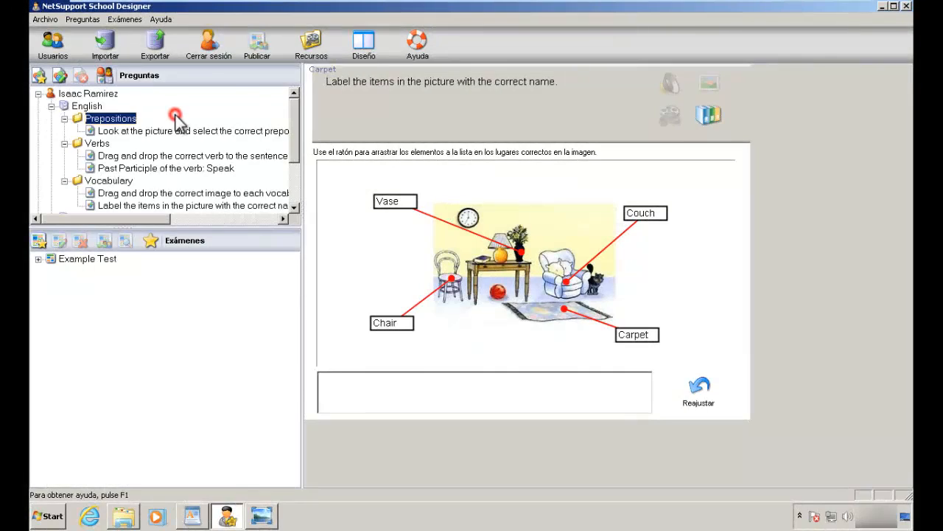
pyautogui.click(39, 77)
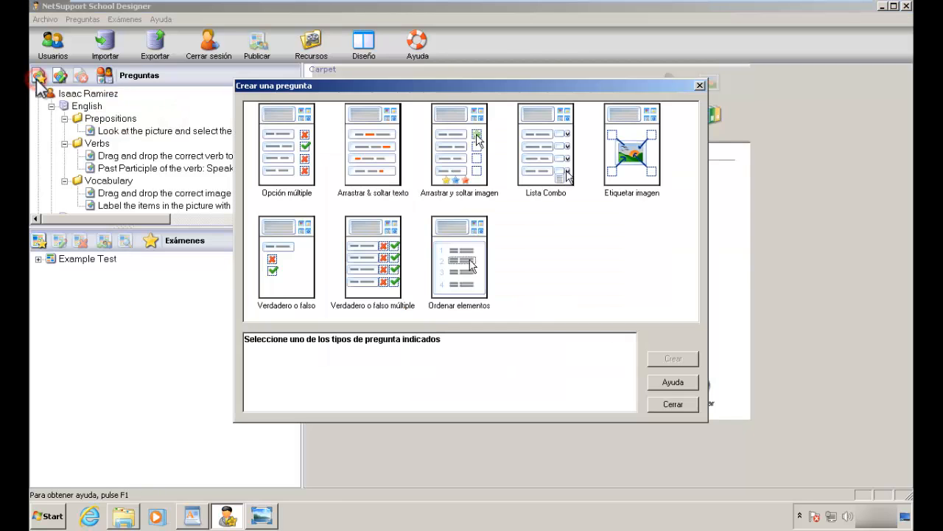
pyautogui.click(296, 264)
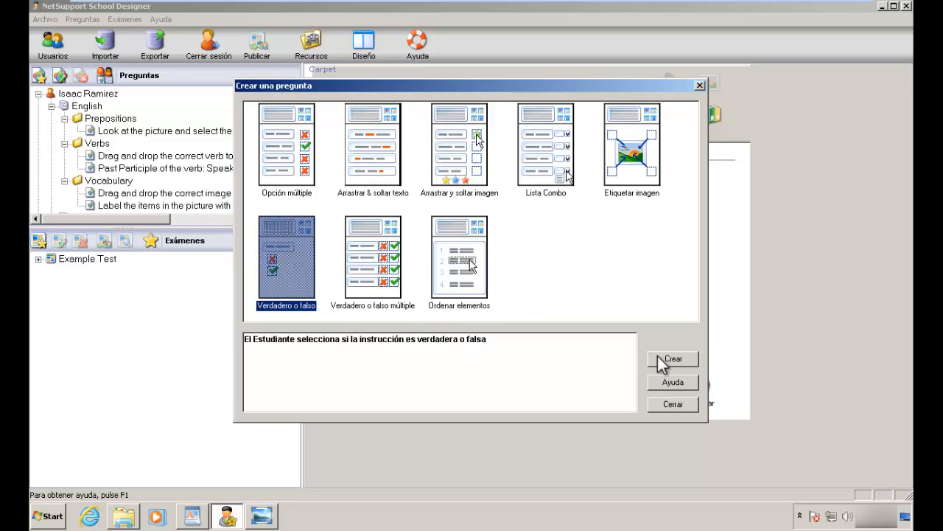
pyautogui.click(688, 360)
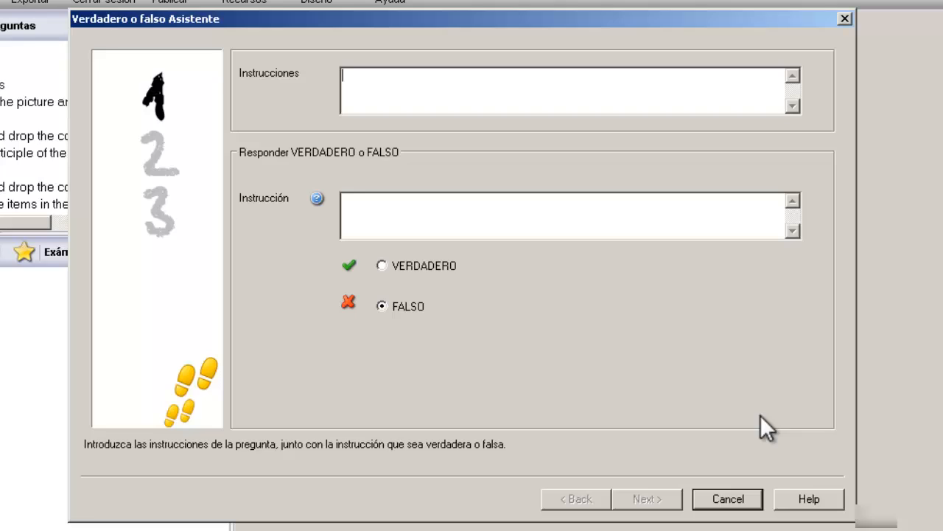
pyautogui.click(565, 96)
# Step: Enter the instructions 'After watching the video, answer true or false.'
pyautogui.write('After watching the video ')
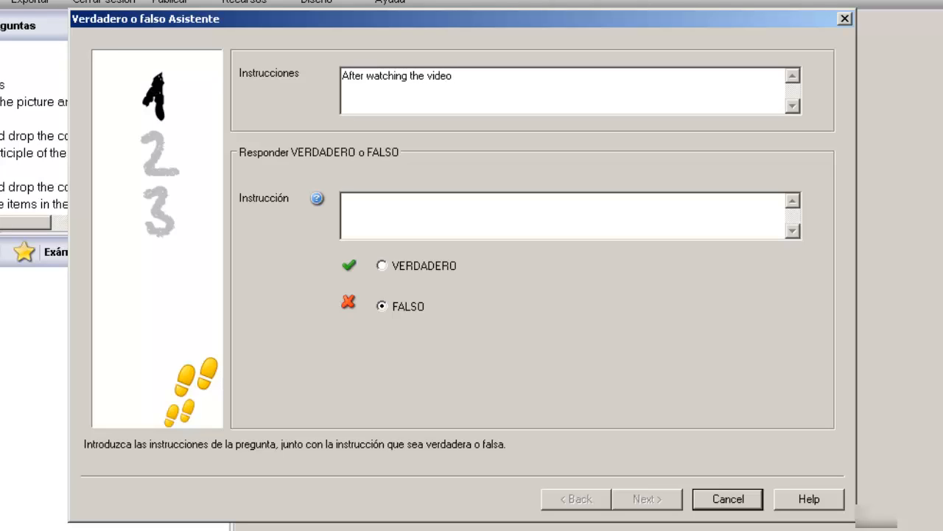
pyautogui.write(', anser')
pyautogui.press('BackSpace')
pyautogui.press('BackSpace')
pyautogui.write('wer true or false.')
# Step: Enter the statement 'Is the Airplane flying?', mark it VERDADERO, and continue to resources
pyautogui.click(577, 211)
pyautogui.write('Is the A')
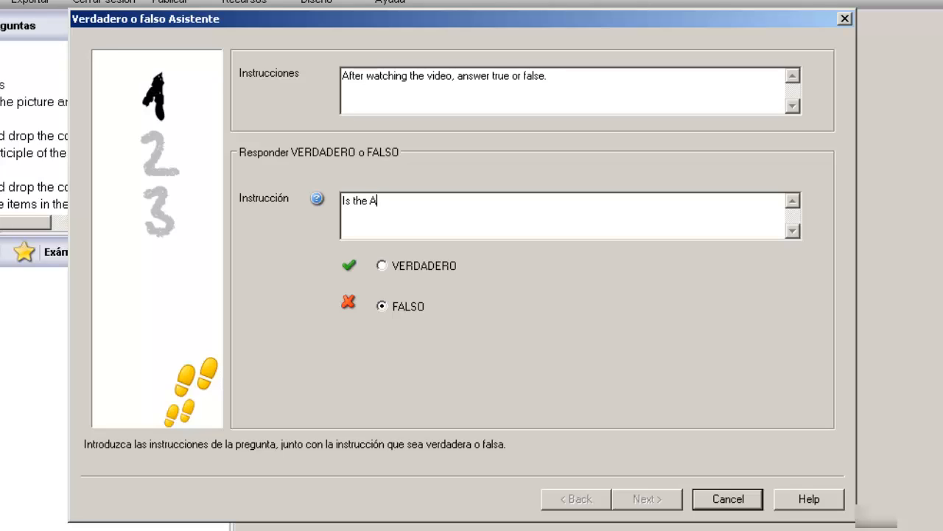
pyautogui.write('irplane flying?')
pyautogui.click(387, 264)
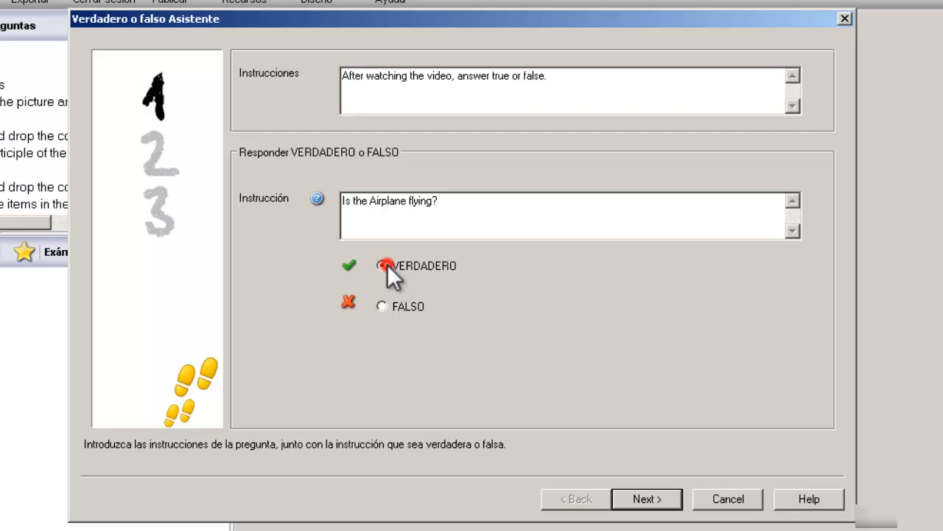
pyautogui.click(648, 499)
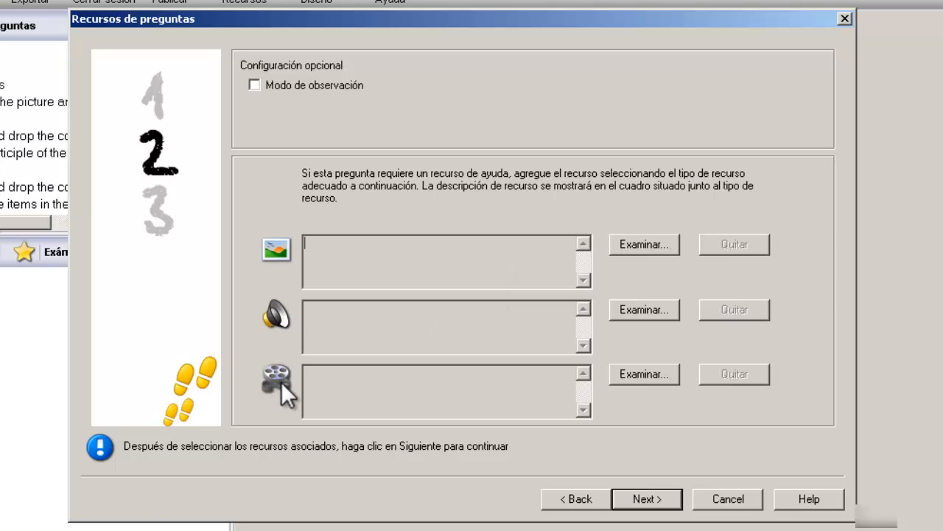
# Step: Preview the Airbus 380 Video from the video library and attach it as the video resource
pyautogui.click(654, 375)
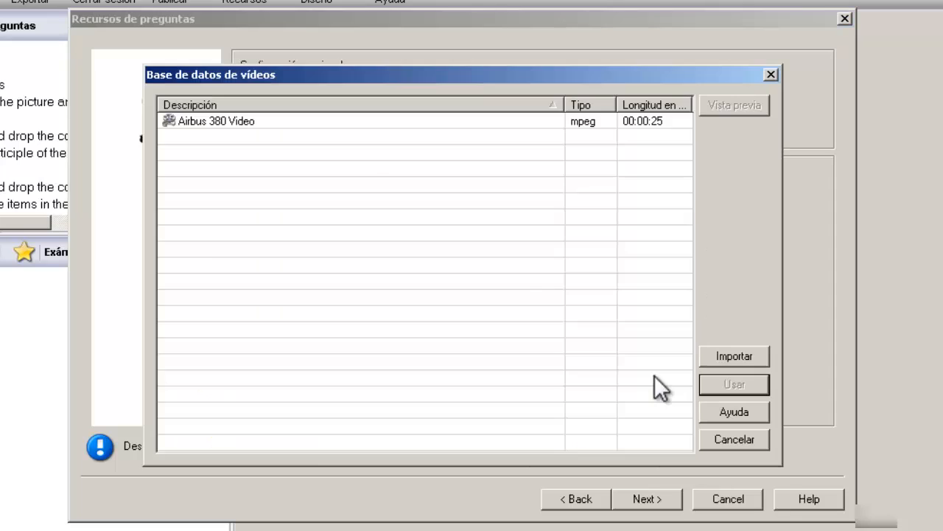
pyautogui.click(316, 118)
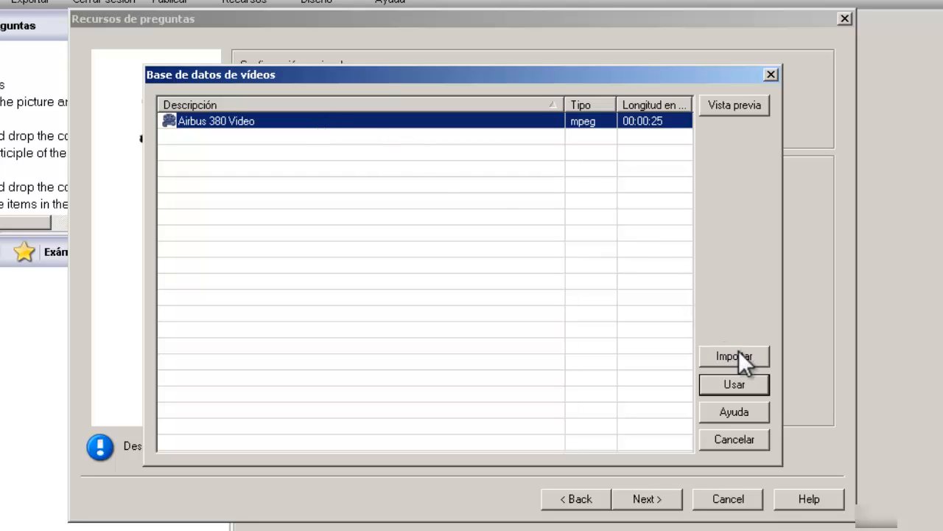
pyautogui.click(743, 105)
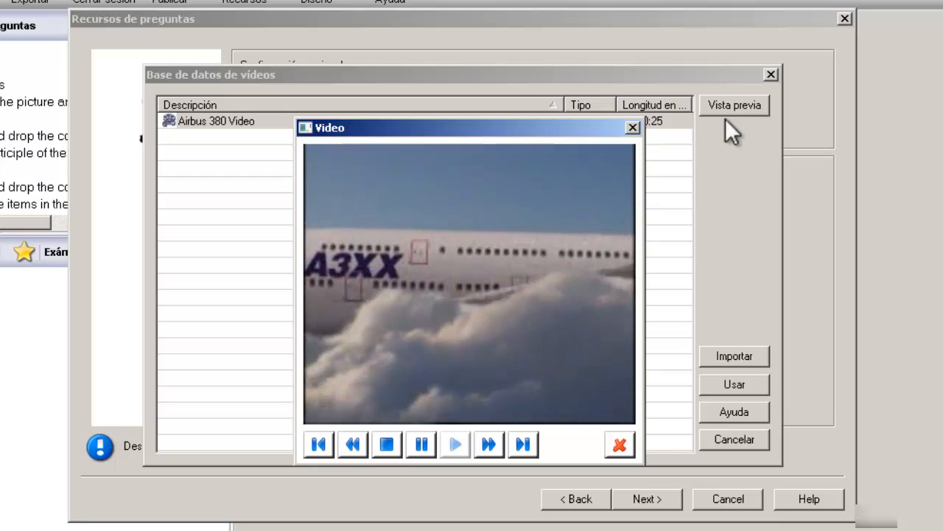
pyautogui.click(611, 446)
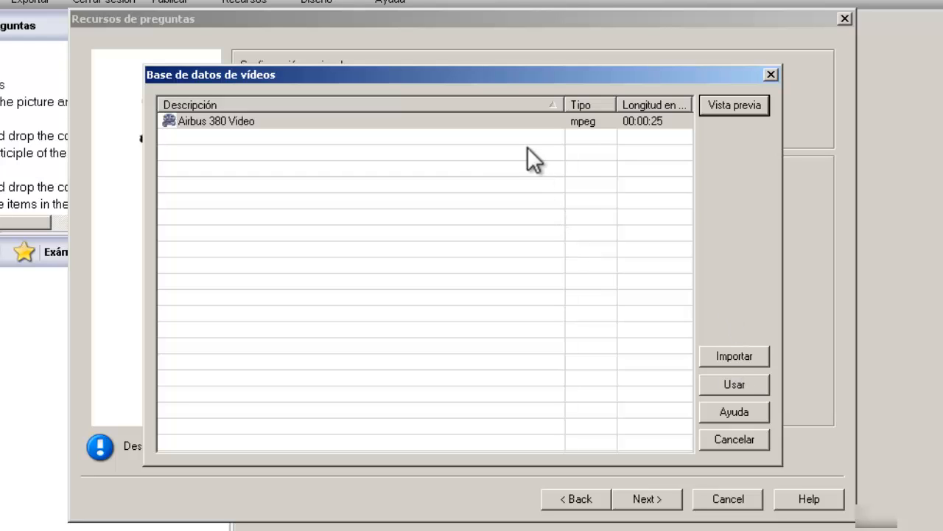
pyautogui.click(519, 122)
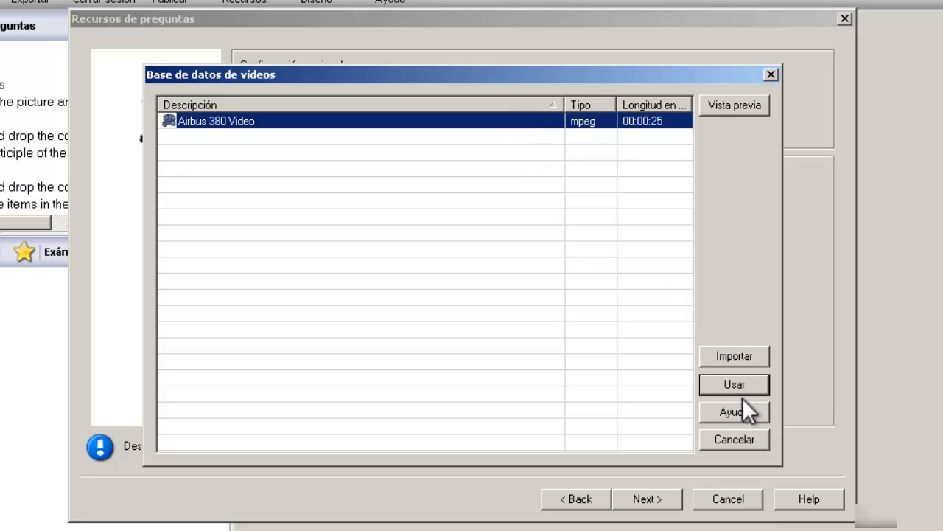
pyautogui.click(755, 383)
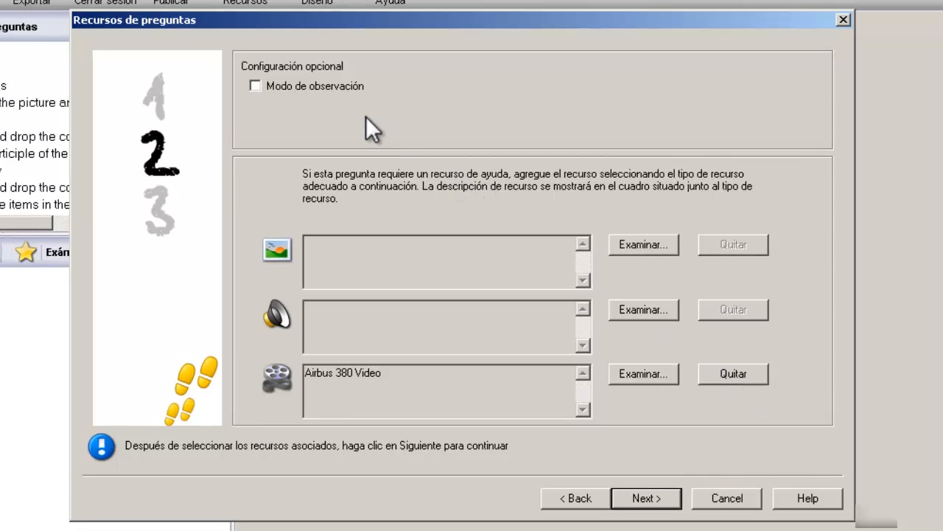
# Step: Enable Modo de observación and advance to the Detalles de pregunta step
pyautogui.click(319, 90)
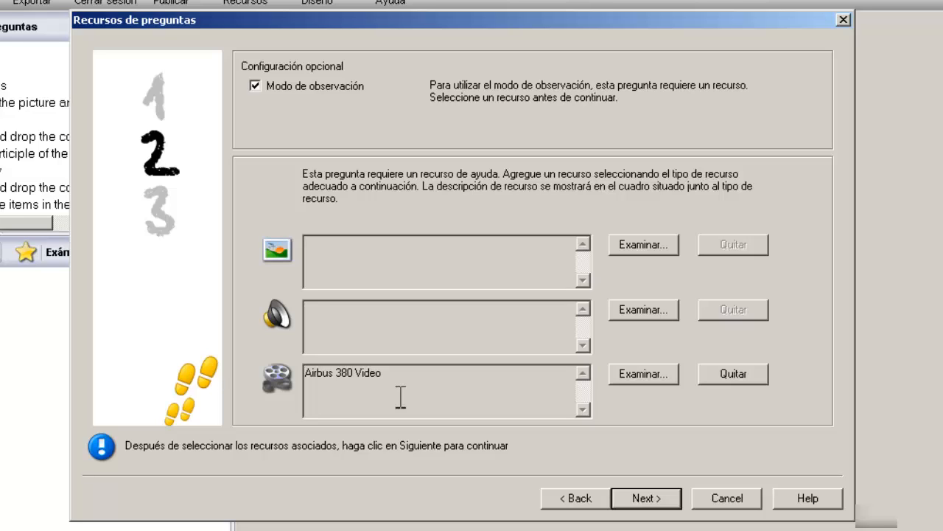
pyautogui.click(646, 499)
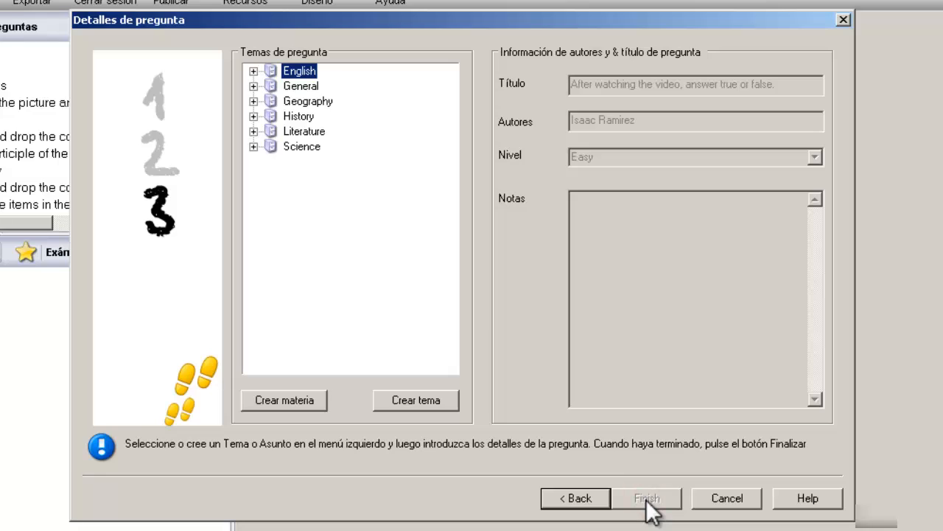
# Step: Create a new subject named 'Videos' under the English topic
pyautogui.click(254, 71)
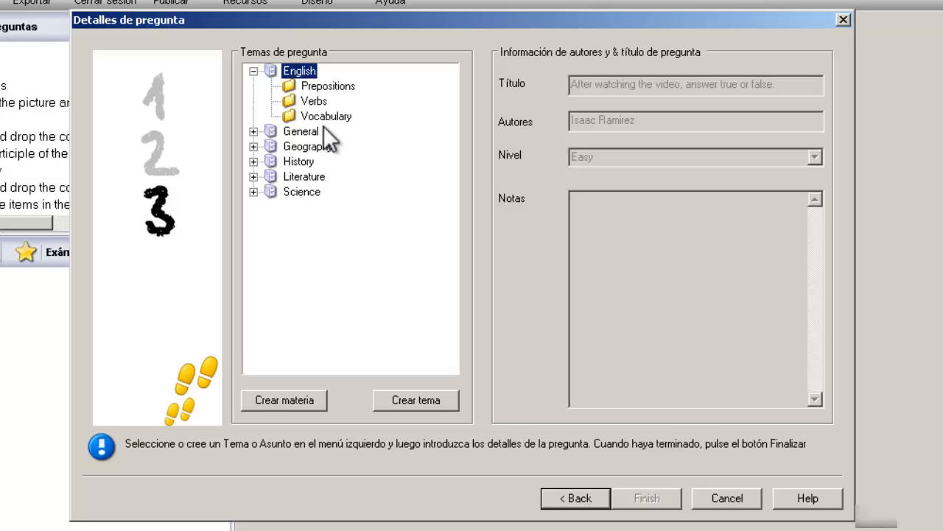
pyautogui.click(407, 401)
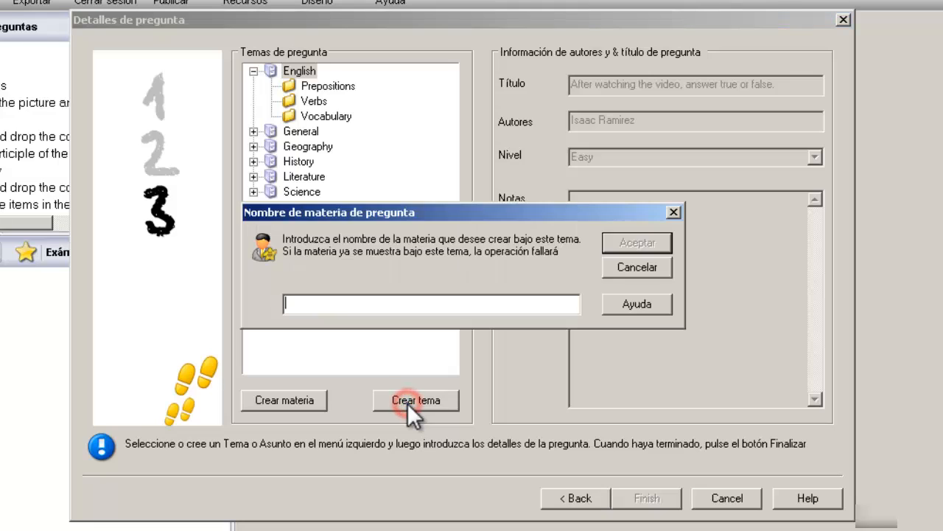
pyautogui.write('Videos')
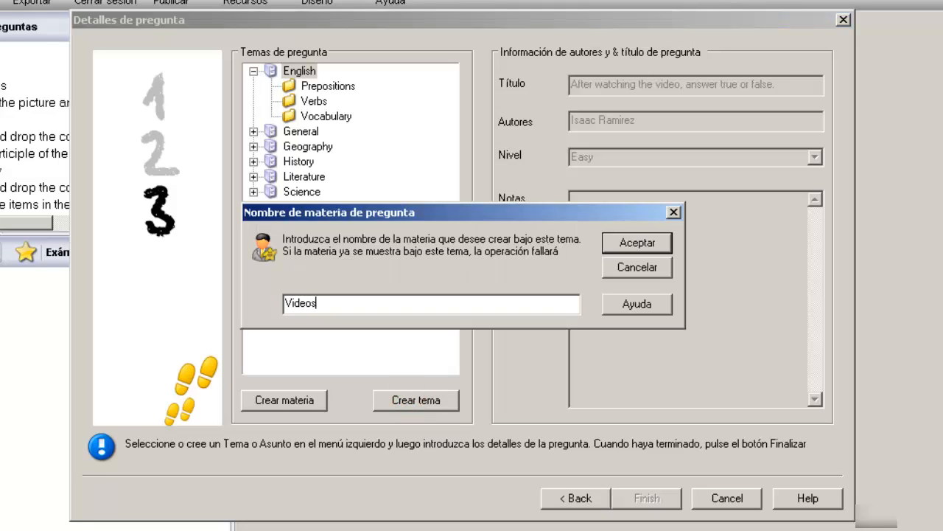
pyautogui.click(638, 235)
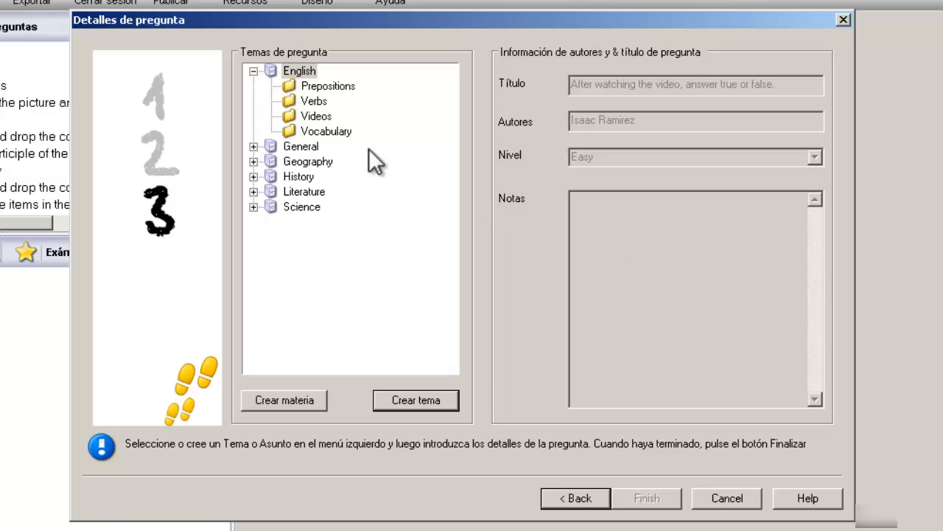
# Step: File the question under Videos at Medium difficulty and finish it
pyautogui.click(316, 116)
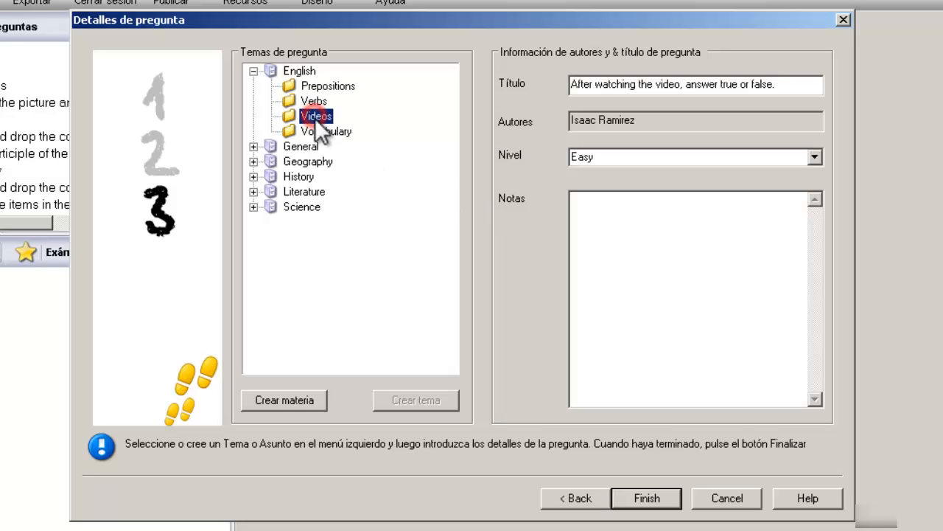
pyautogui.click(813, 155)
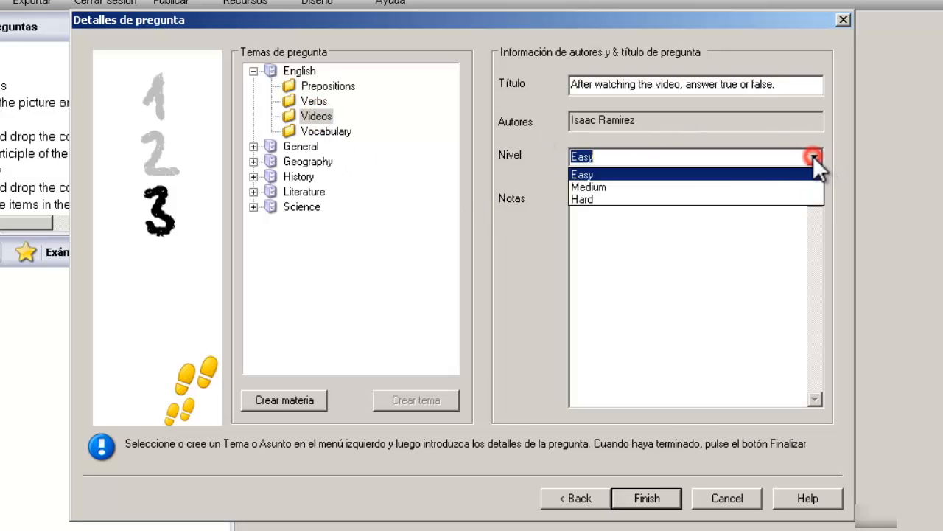
pyautogui.click(772, 187)
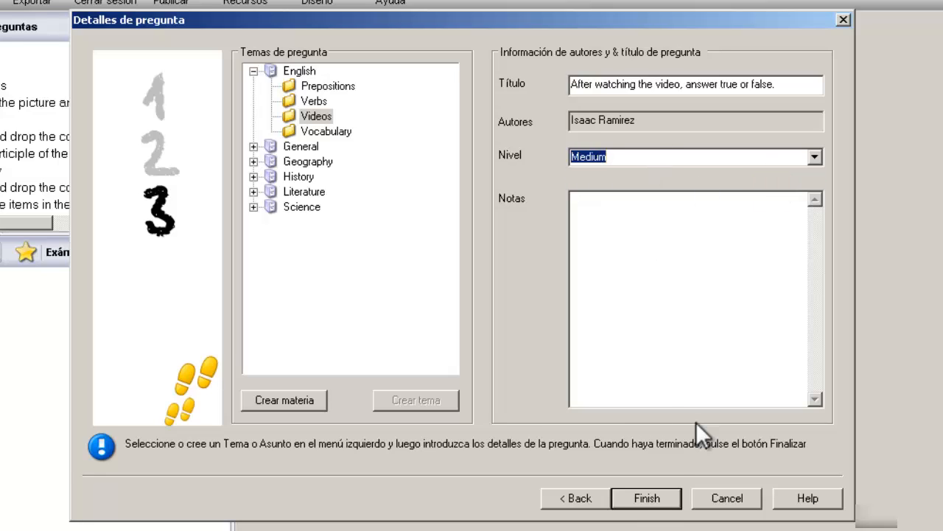
pyautogui.click(648, 499)
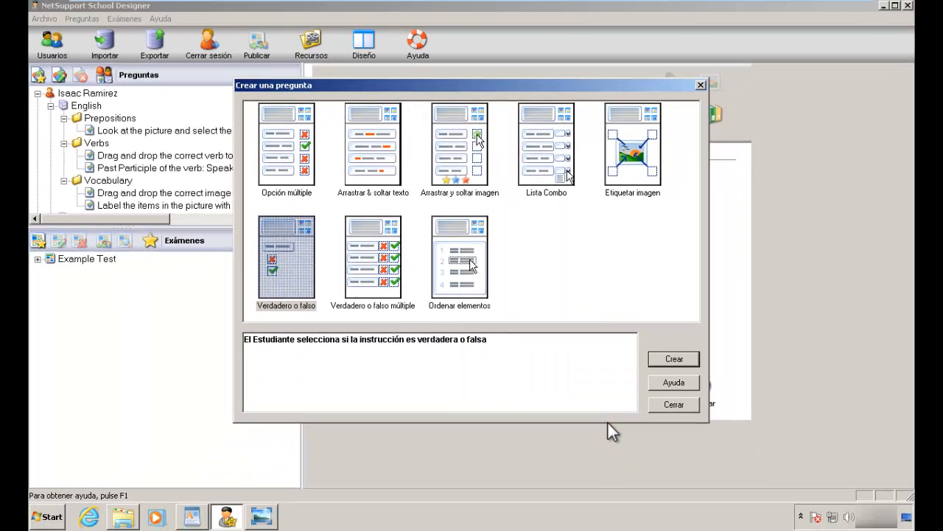
# Step: Close the question chooser and open the video question under English › Videos
pyautogui.click(680, 408)
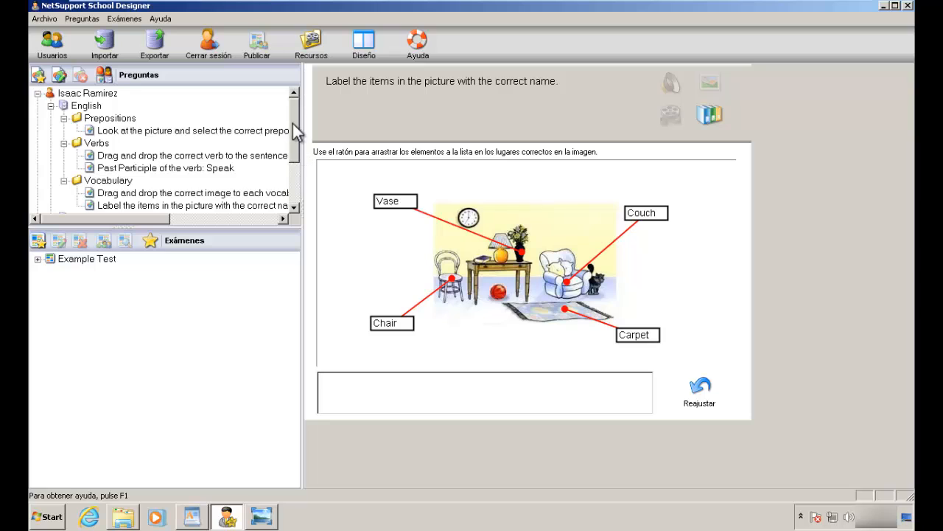
pyautogui.moveTo(295, 126)
pyautogui.mouseDown()
pyautogui.moveTo(295, 155)
pyautogui.moveTo(294, 139)
pyautogui.mouseUp()
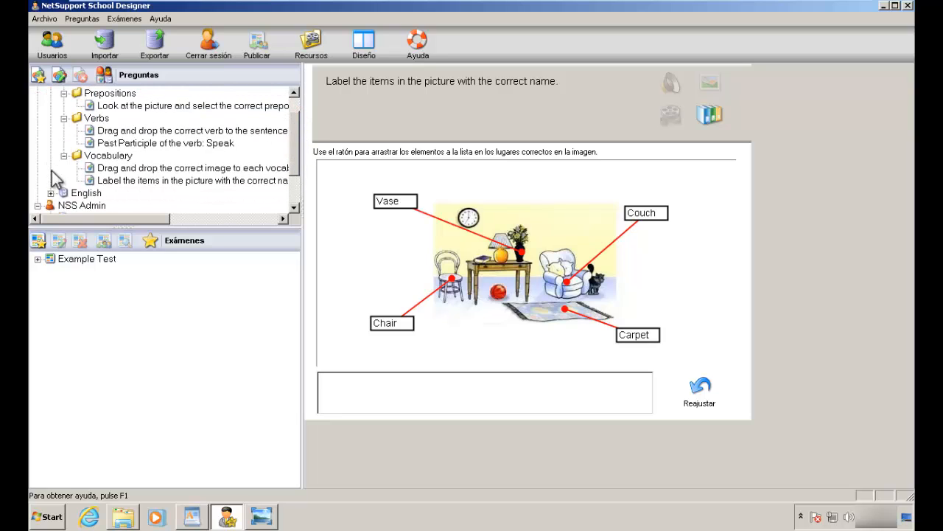
pyautogui.doubleClick(59, 192)
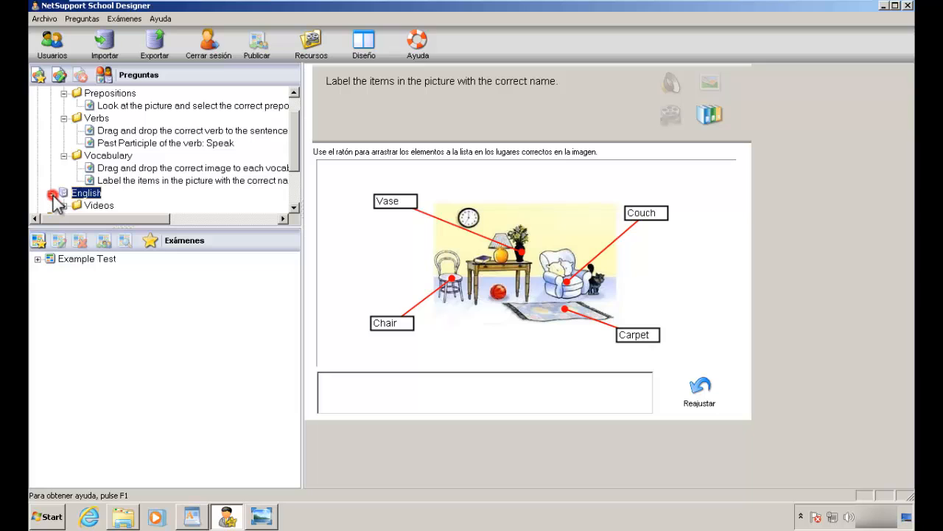
pyautogui.click(95, 205)
pyautogui.click(292, 142)
pyautogui.moveTo(294, 149); pyautogui.dragTo(295, 169)
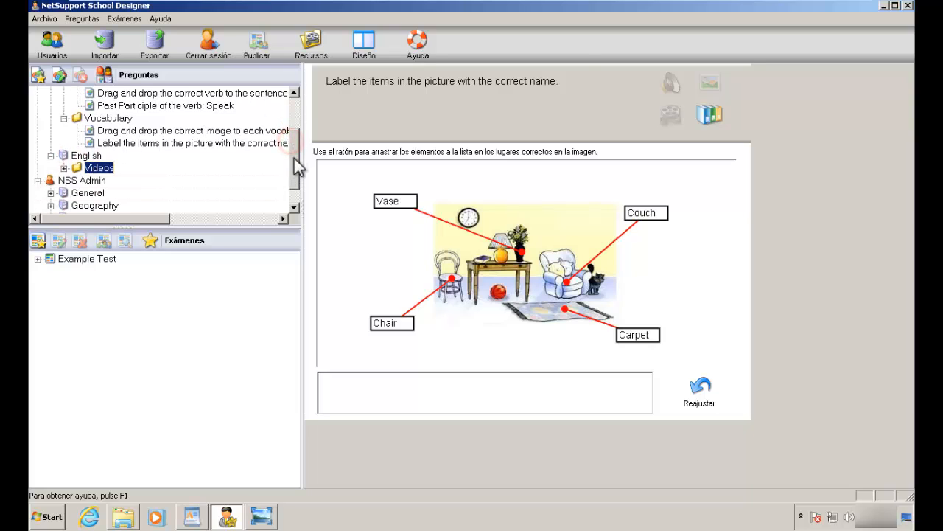
pyautogui.click(64, 168)
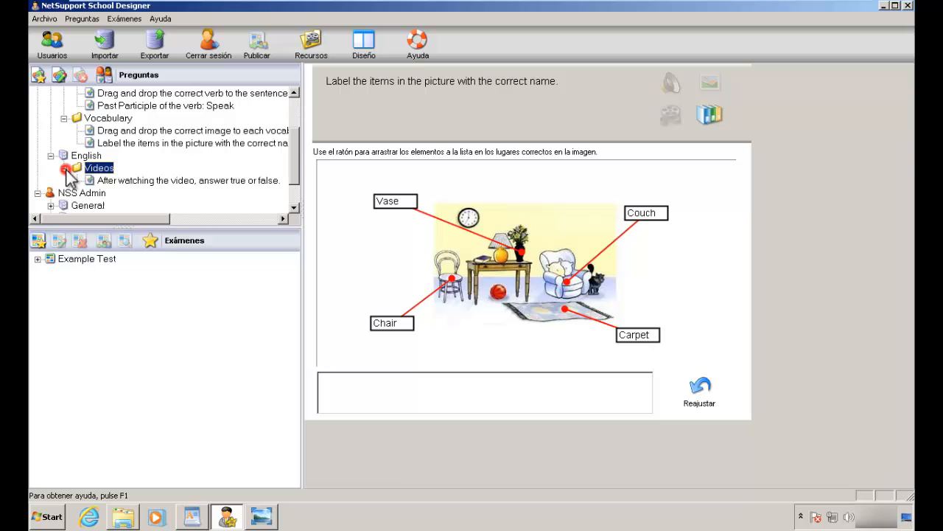
pyautogui.click(121, 182)
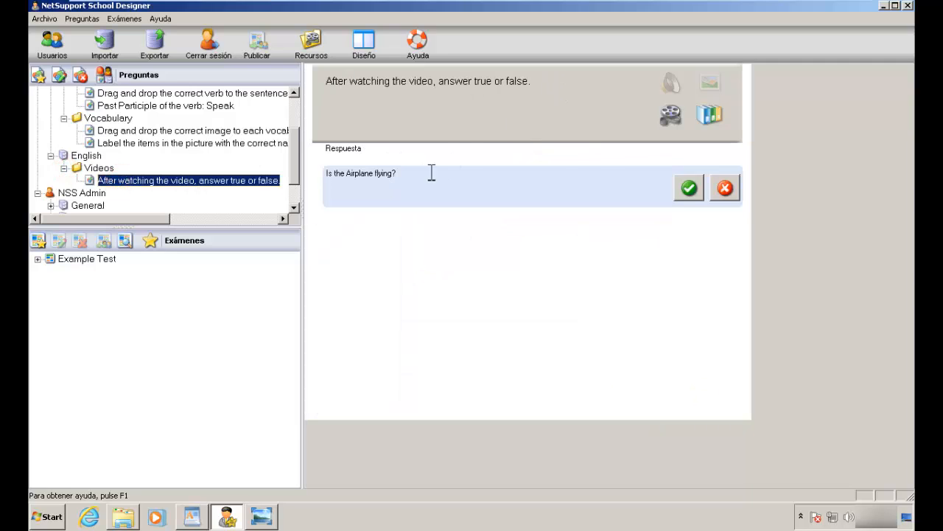
# Step: Play the airplane clip, then answer 'Is the Airplane flying?' as False in the preview
pyautogui.click(671, 115)
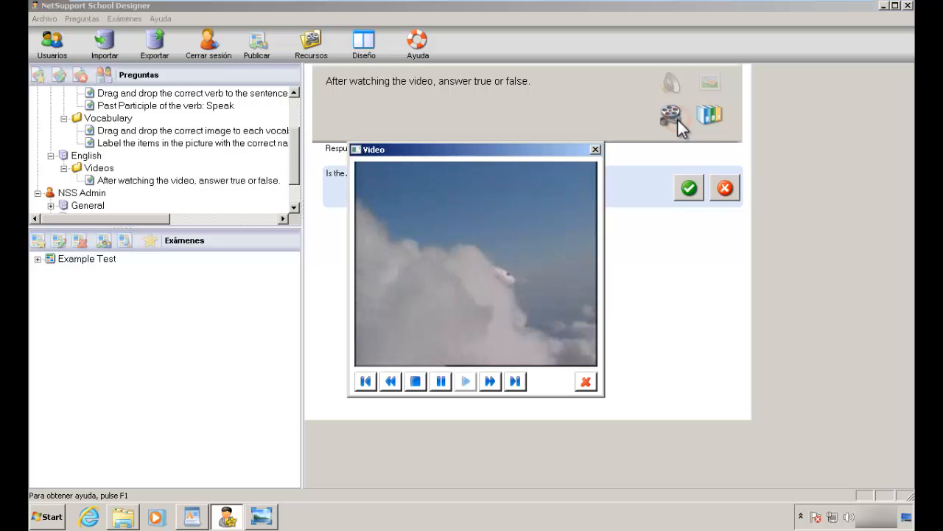
pyautogui.moveTo(526, 151); pyautogui.dragTo(541, 134)
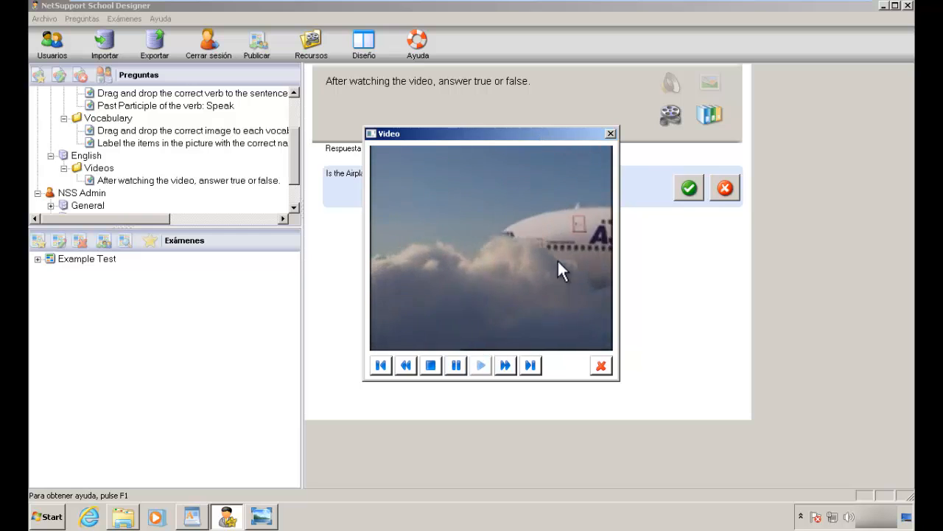
pyautogui.click(597, 368)
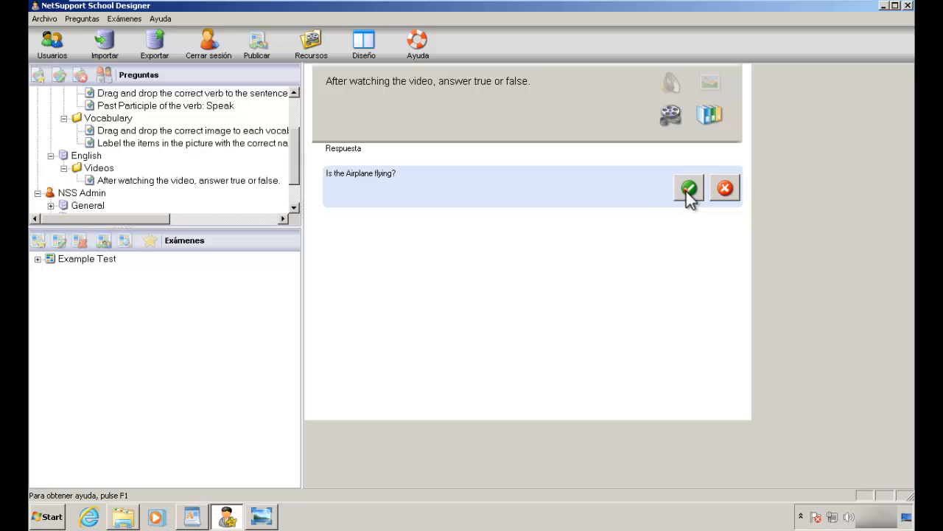
pyautogui.click(726, 191)
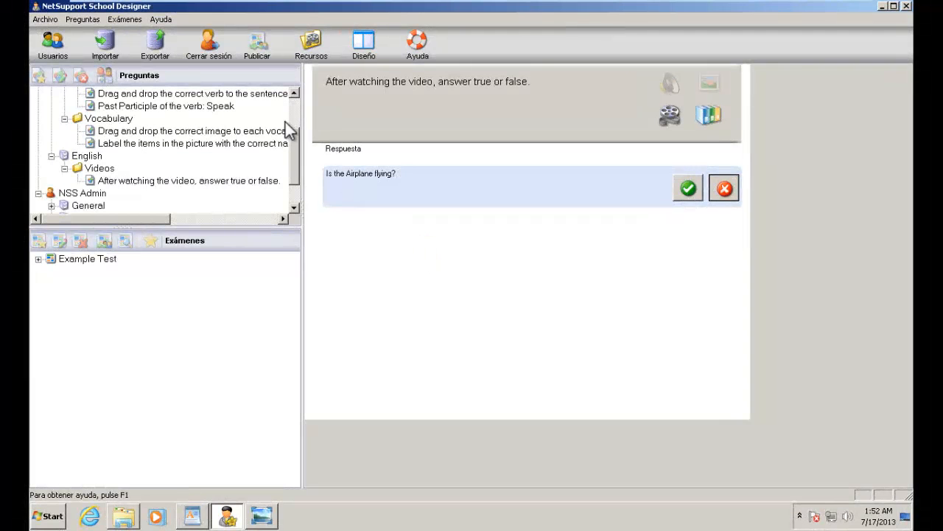
pyautogui.click(254, 157)
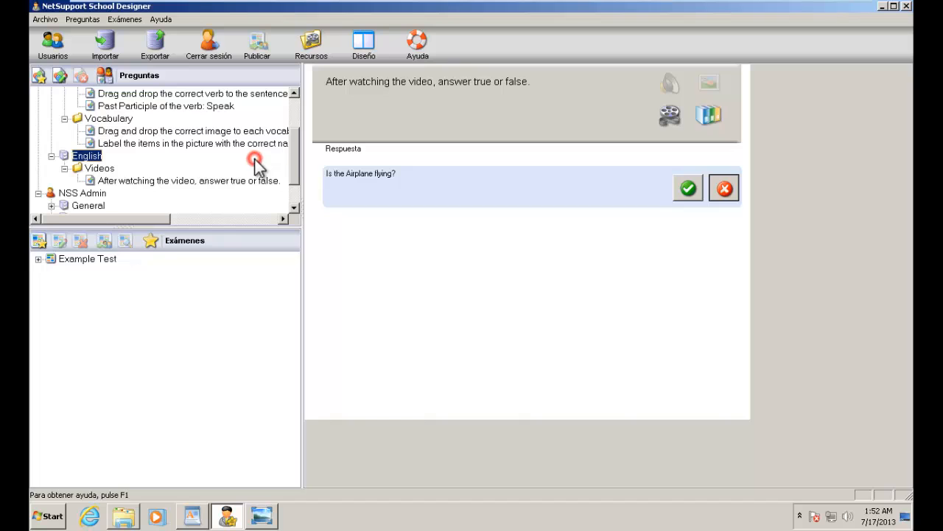
# Step: Create a new question of type Verdadero o falso múltiple
pyautogui.click(40, 77)
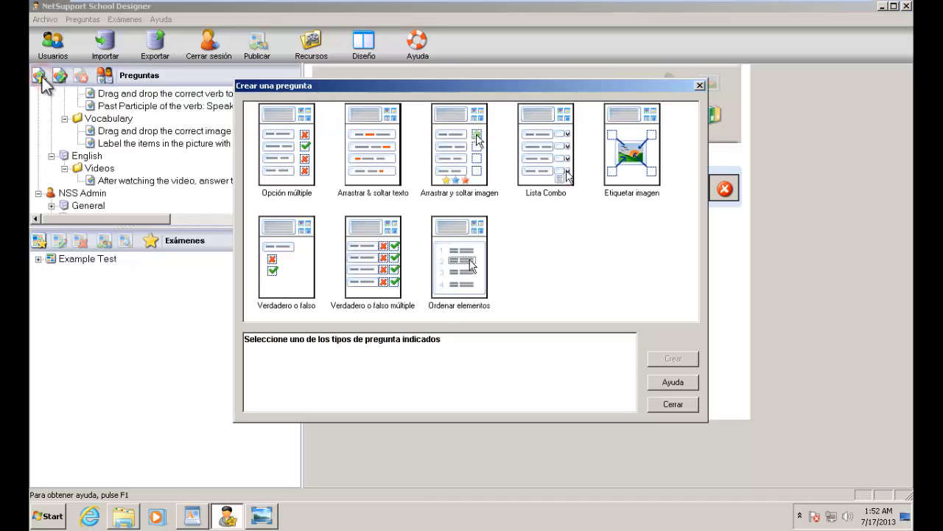
pyautogui.click(387, 264)
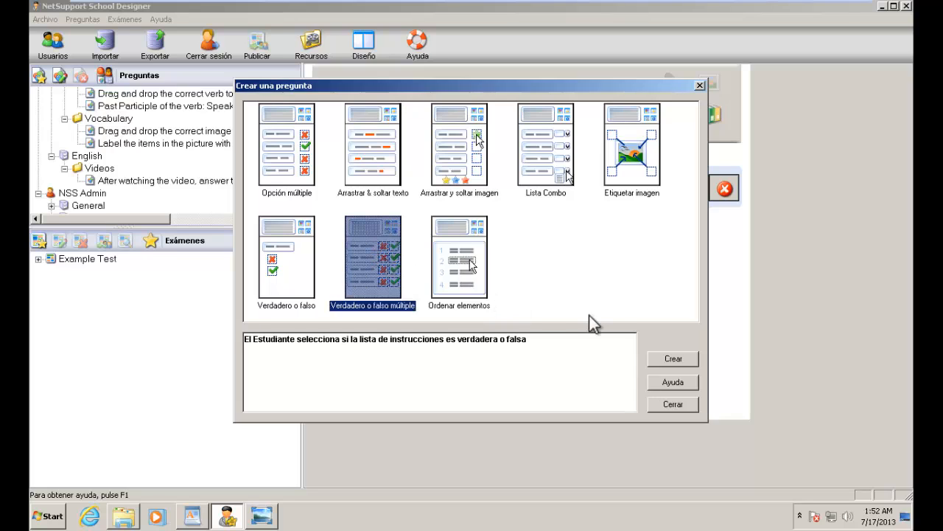
pyautogui.click(671, 359)
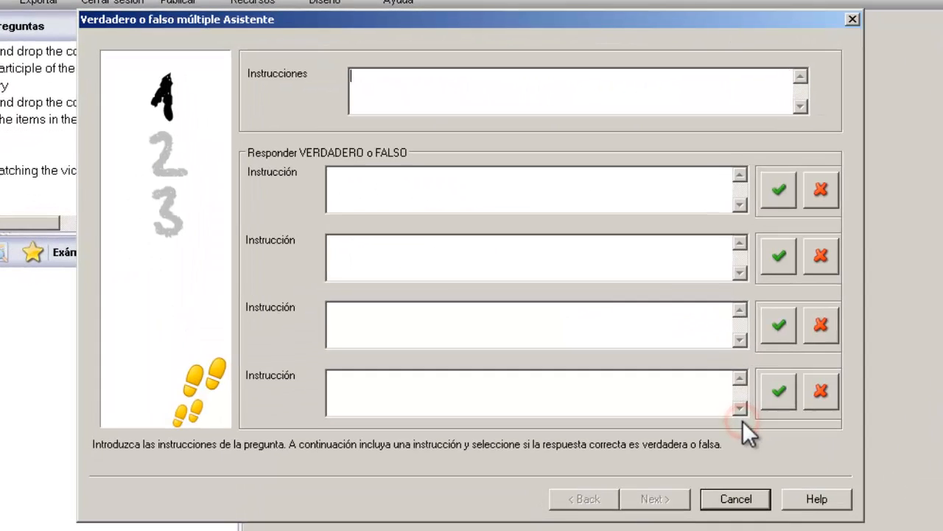
# Step: Enter the instructions 'Select true or false for each sentences after listening the audio.'
pyautogui.click(547, 93)
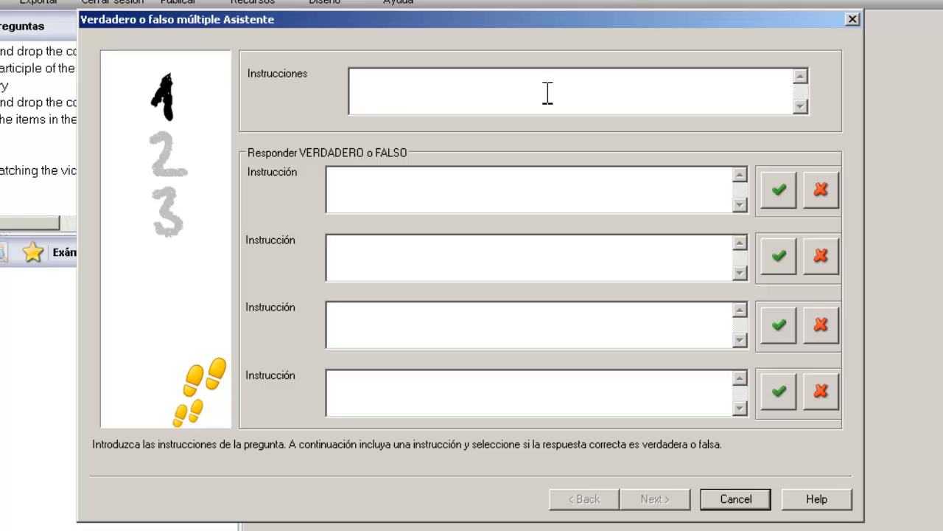
pyautogui.click(548, 92)
pyautogui.write('After listen')
pyautogui.press('BackSpace')
pyautogui.press('BackSpace')
pyautogui.press('BackSpace')
pyautogui.press('BackSpace')
pyautogui.press('BackSpace')
pyautogui.press('BackSpace')
pyautogui.press('BackSpace')
pyautogui.press('BackSpace')
pyautogui.press('BackSpace')
pyautogui.press('BackSpace')
pyautogui.press('BackSpace')
pyautogui.press('BackSpace')
pyautogui.write('Select tr')
pyautogui.write('ue or false')
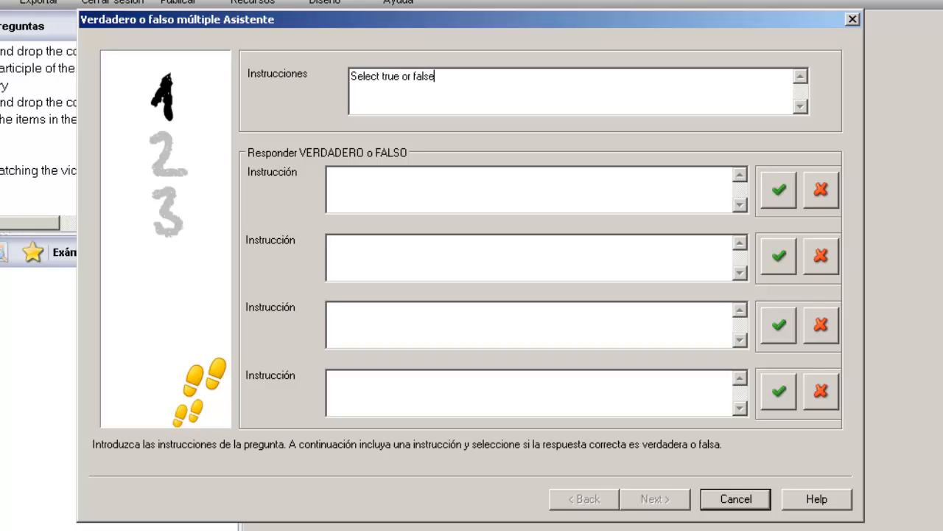
pyautogui.write(' for eache')
pyautogui.press('BackSpace')
pyautogui.write('senten')
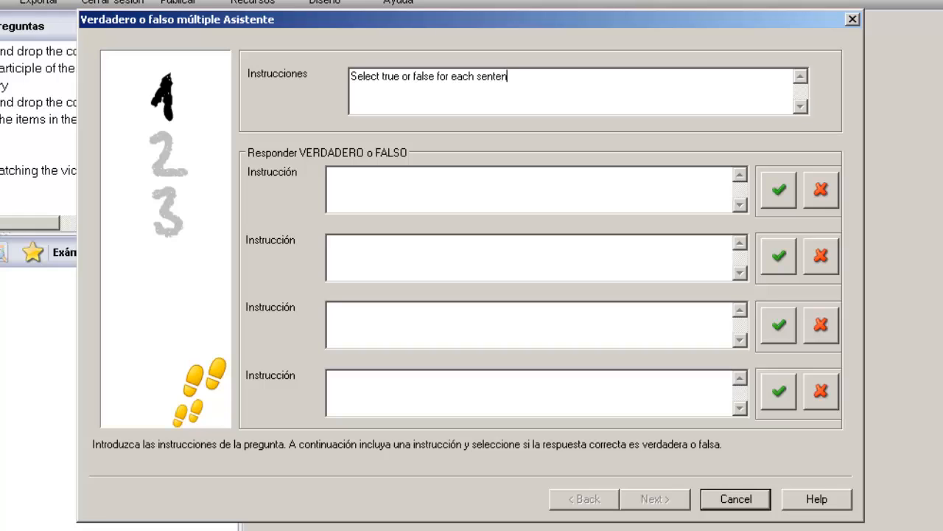
pyautogui.write('ces after listen')
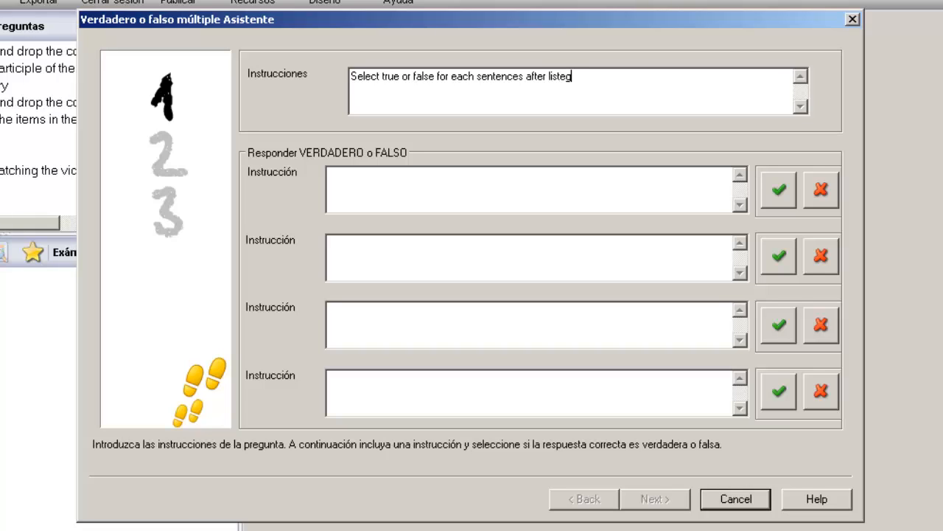
pyautogui.press('BackSpace')
pyautogui.write('ning the audio.')
# Step: Enter four travel statements marked true, true, false, false, and continue to resources
pyautogui.click(542, 197)
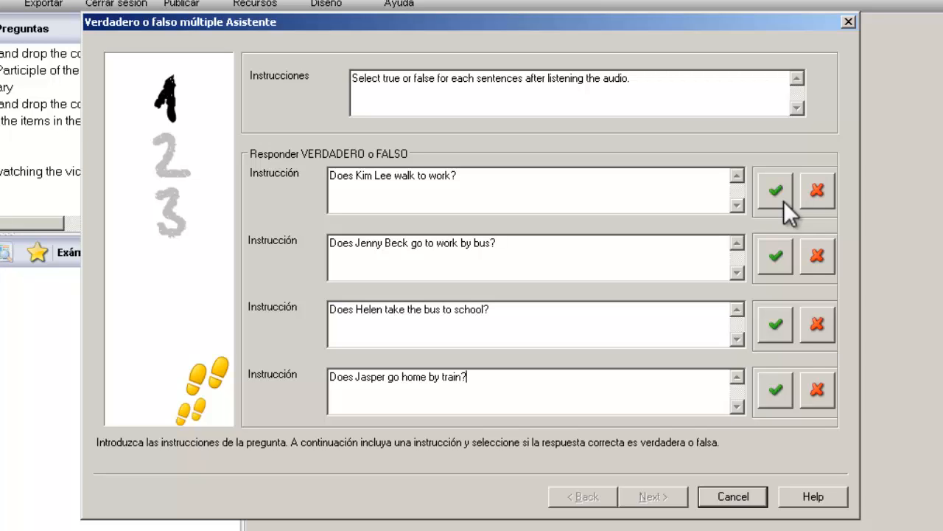
pyautogui.click(778, 254)
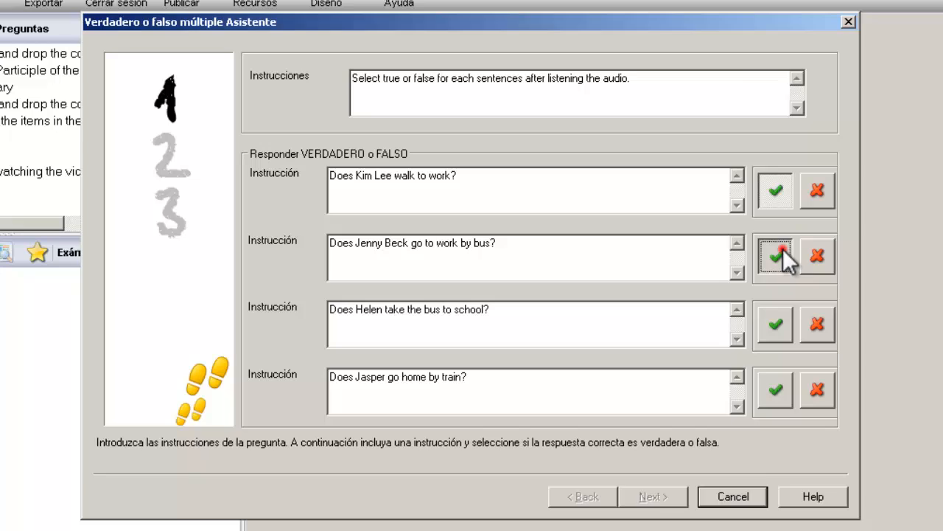
pyautogui.click(819, 328)
pyautogui.click(821, 389)
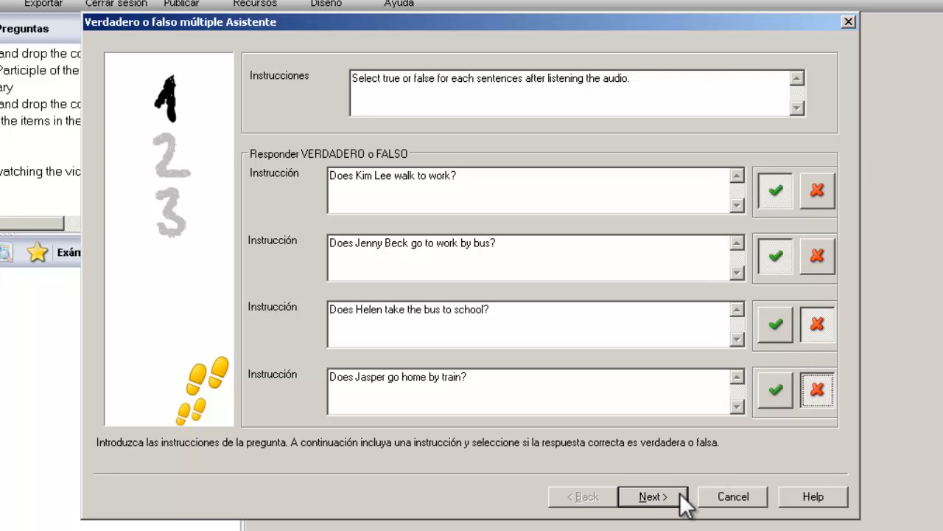
pyautogui.click(652, 496)
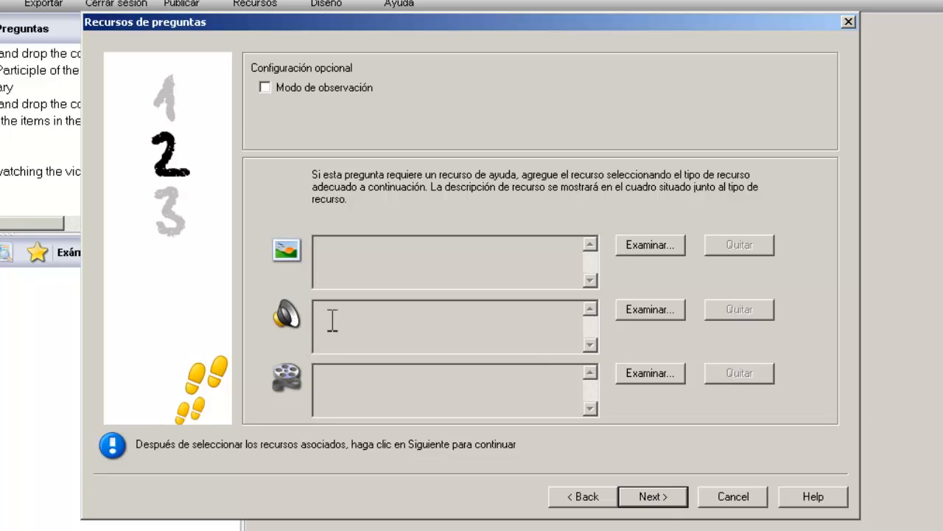
# Step: Import Track No64 from the Resources folder into the sound database
pyautogui.click(645, 313)
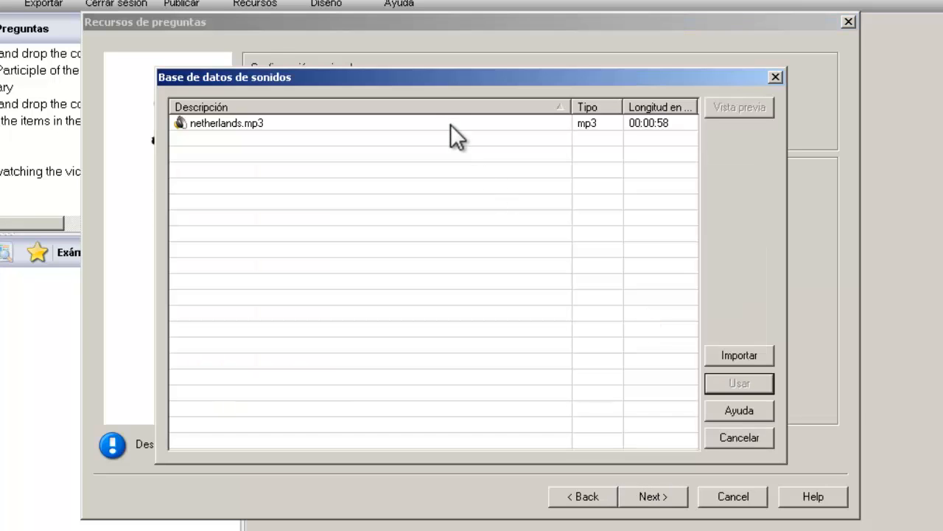
pyautogui.click(450, 124)
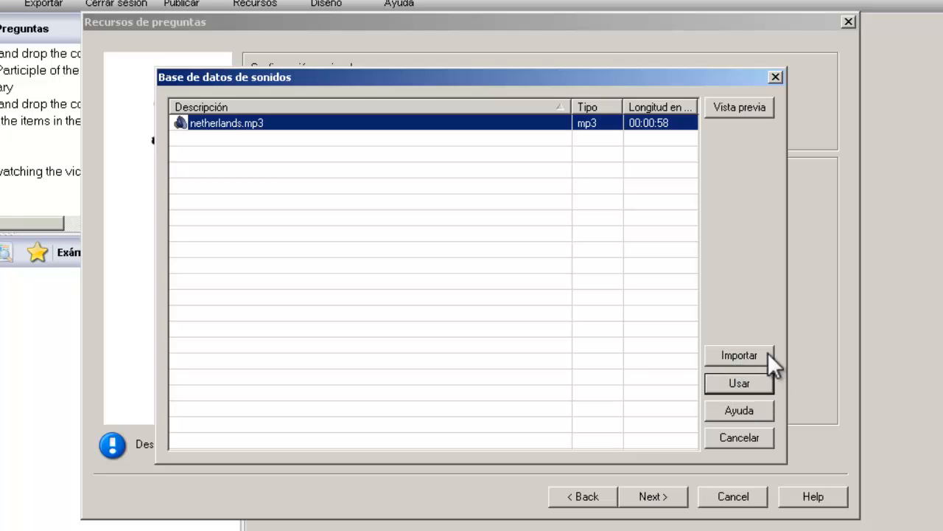
pyautogui.click(749, 359)
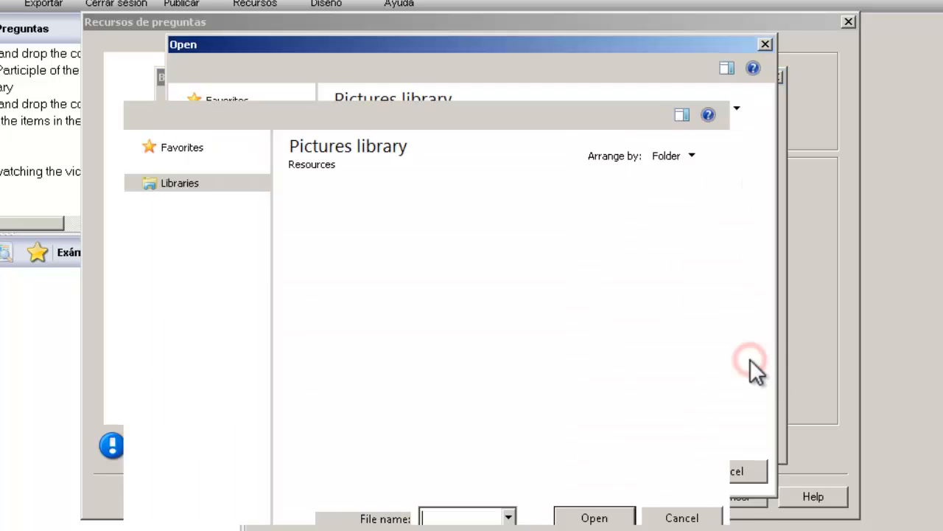
pyautogui.click(314, 291)
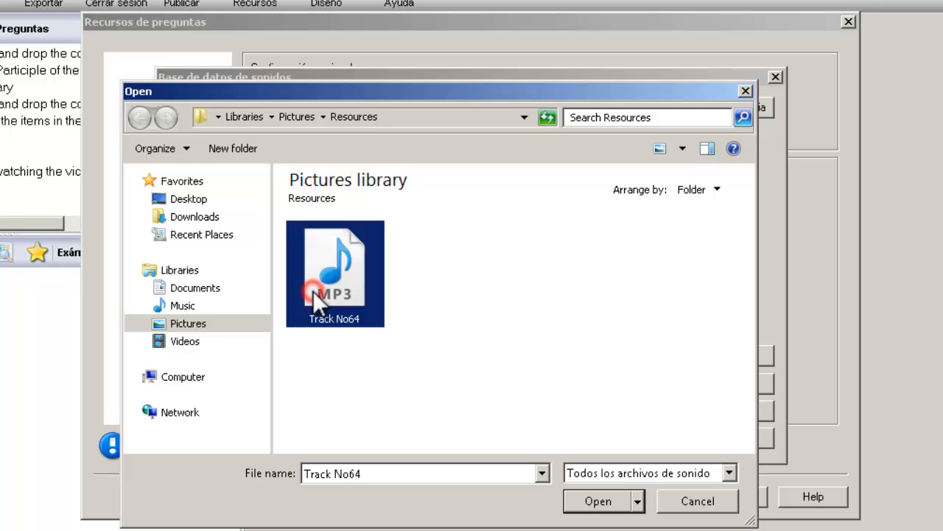
pyautogui.click(198, 324)
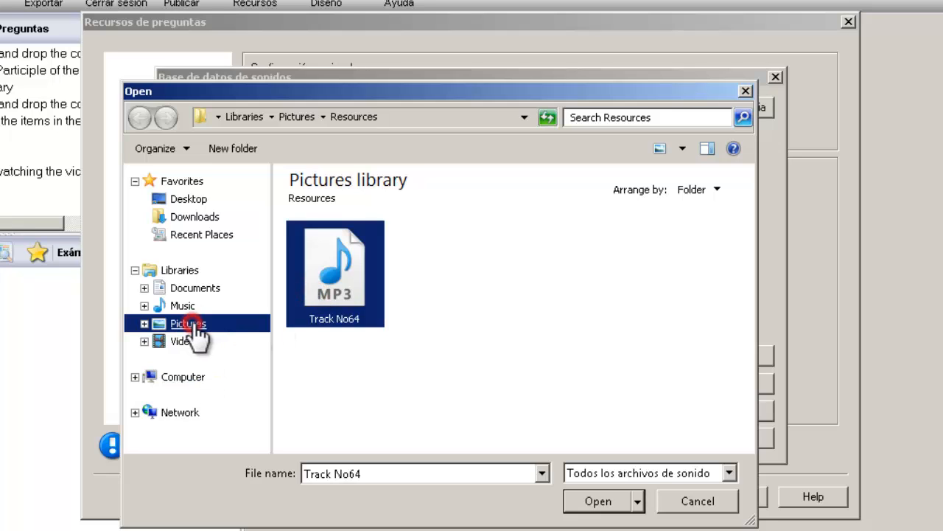
pyautogui.doubleClick(346, 288)
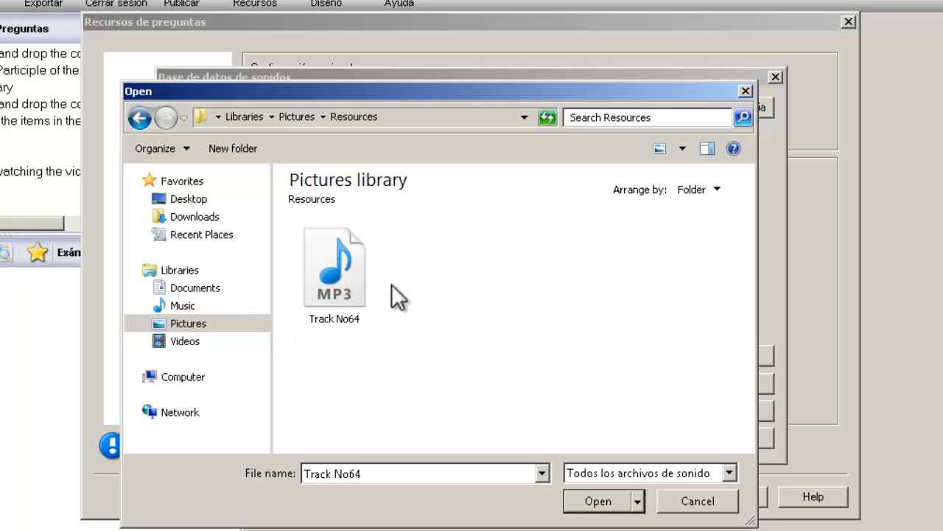
pyautogui.click(362, 281)
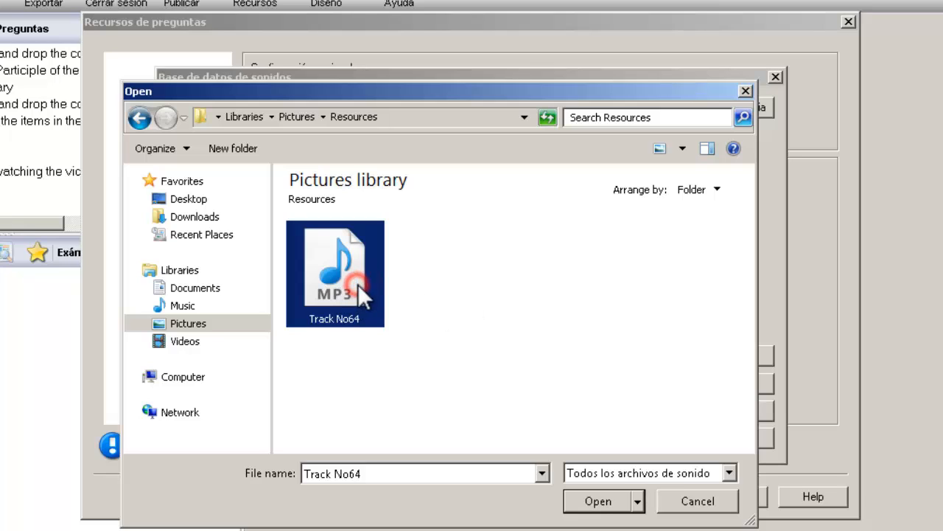
pyautogui.click(609, 507)
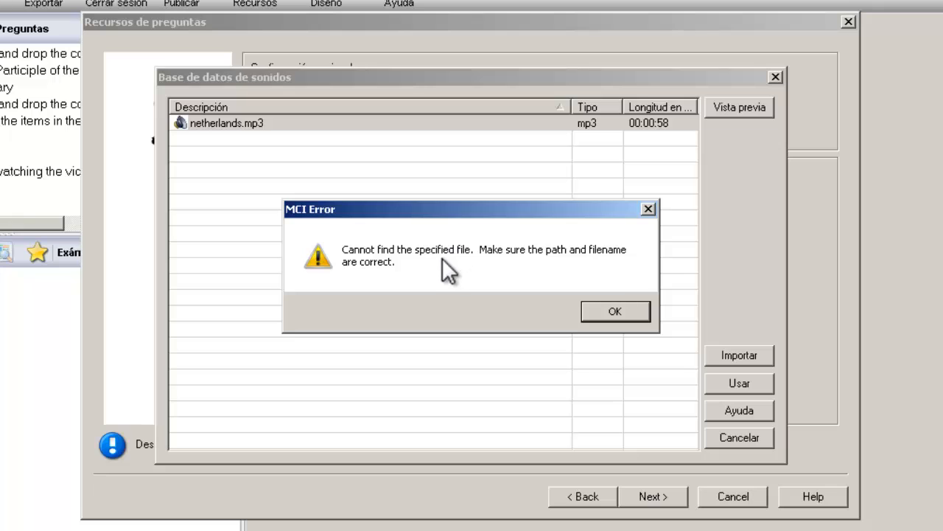
pyautogui.click(614, 311)
pyautogui.click(669, 376)
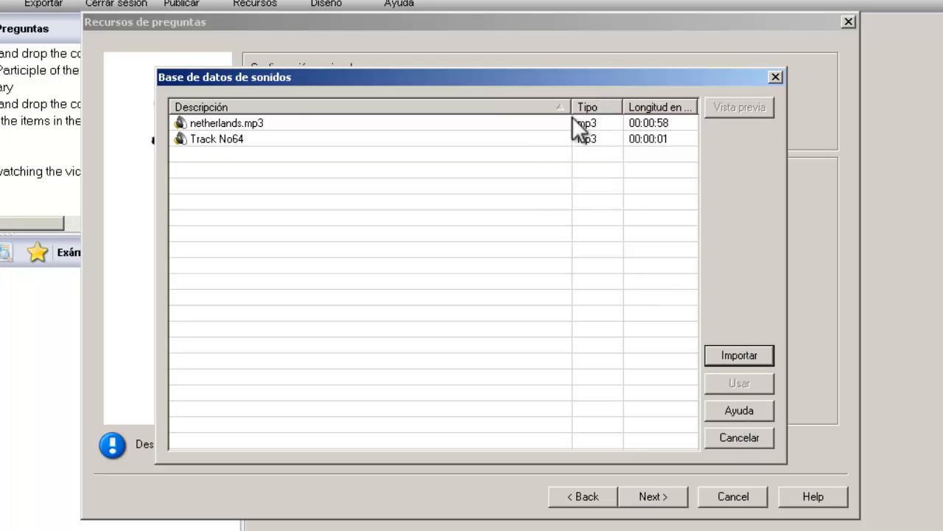
# Step: Attach Track No64 as the question's audio and enable Modo de observación
pyautogui.click(533, 140)
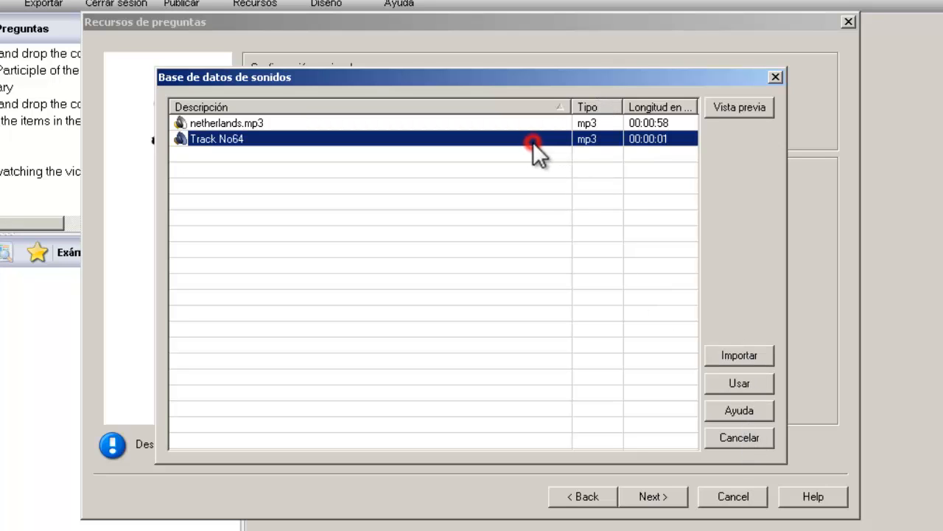
pyautogui.click(716, 379)
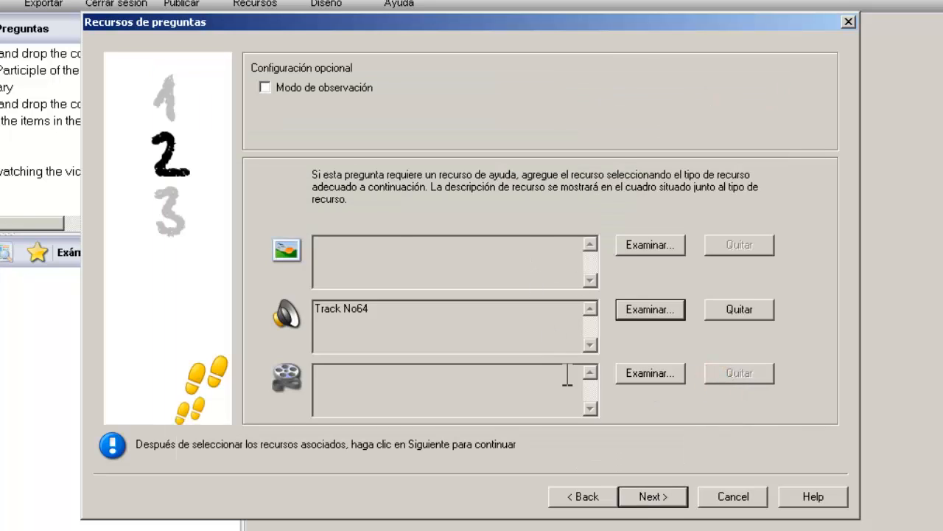
pyautogui.click(294, 88)
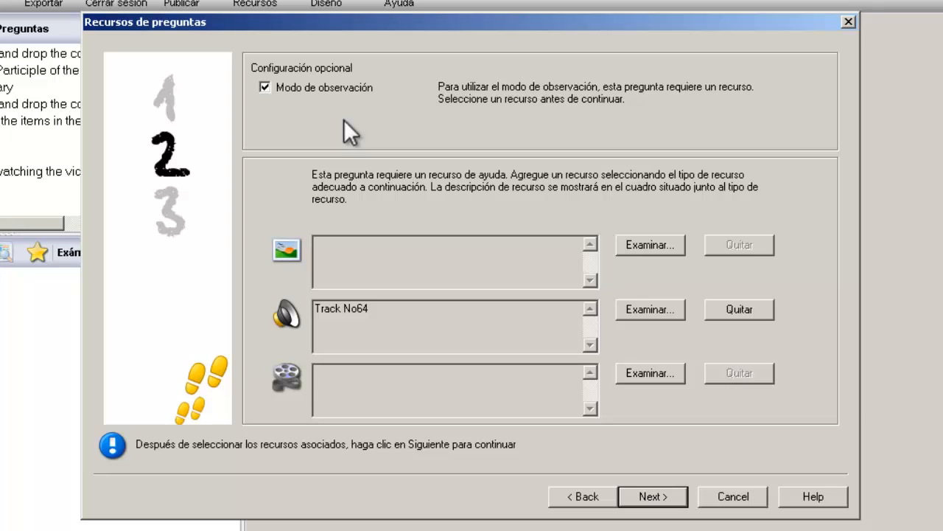
# Step: On the details step, create a new 'Listenings' topic under English
pyautogui.click(648, 496)
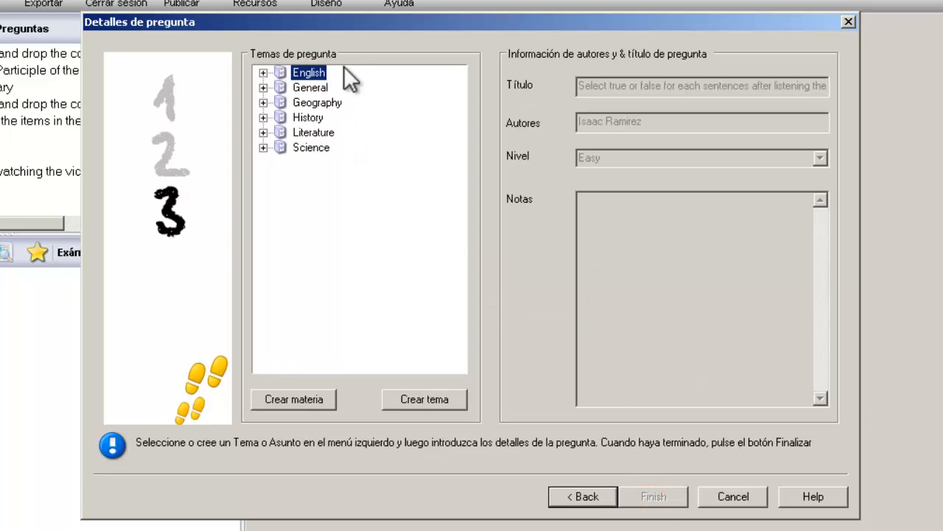
pyautogui.click(263, 73)
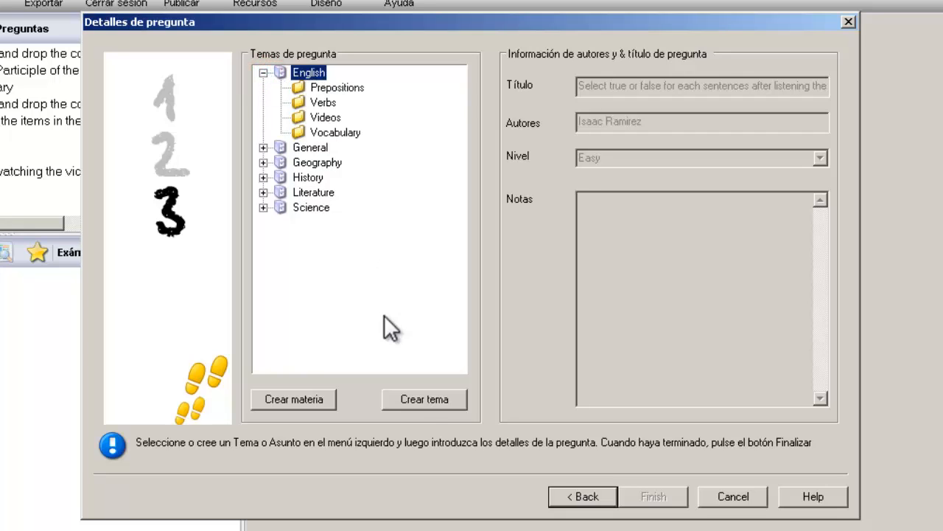
pyautogui.click(424, 398)
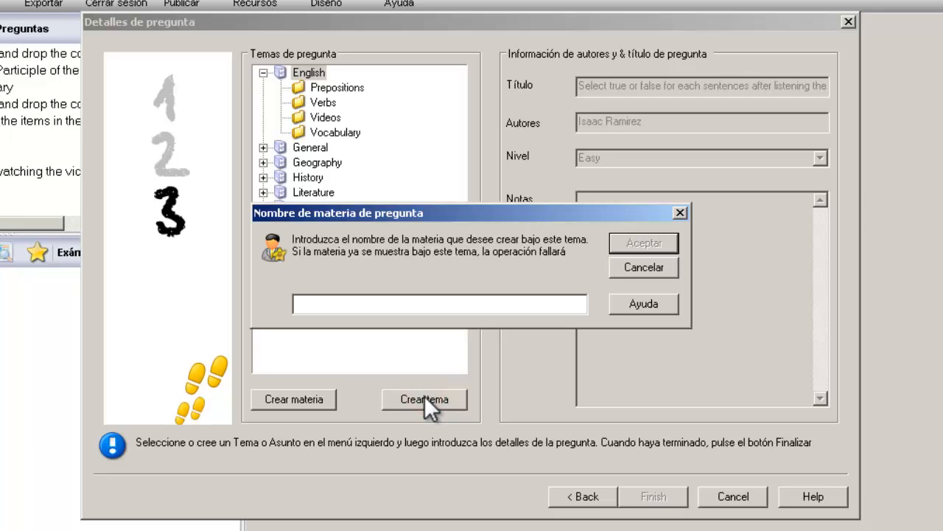
pyautogui.write('S')
pyautogui.press('BackSpace')
pyautogui.write('Listenings')
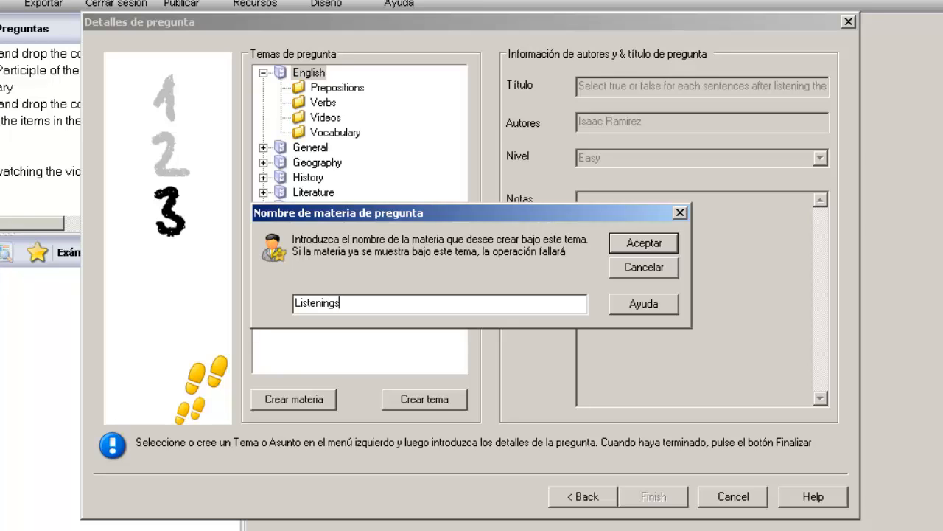
pyautogui.click(632, 243)
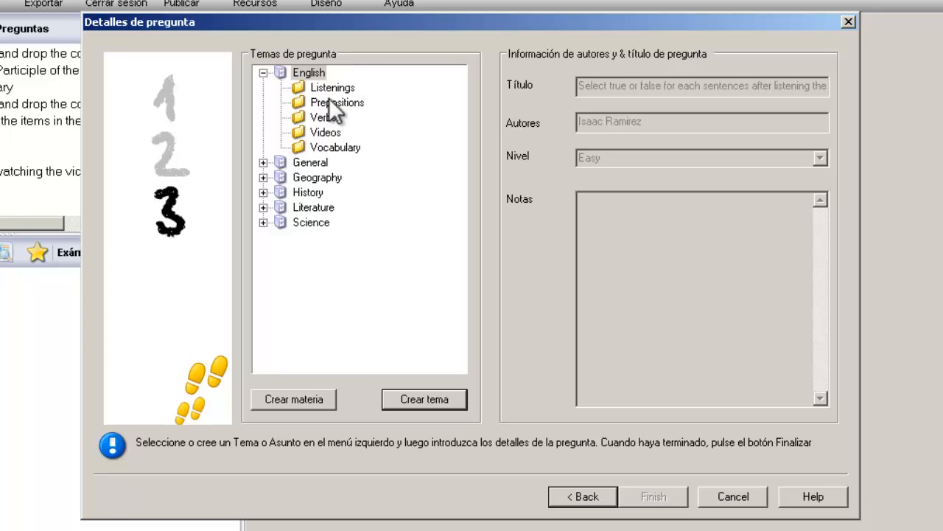
# Step: File the question under Listenings at Hard difficulty and finish it
pyautogui.click(329, 91)
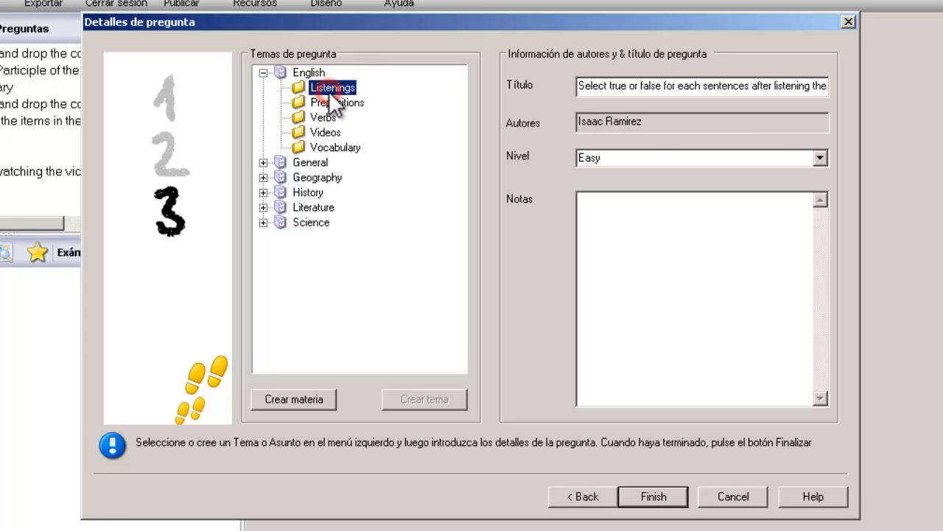
pyautogui.click(824, 161)
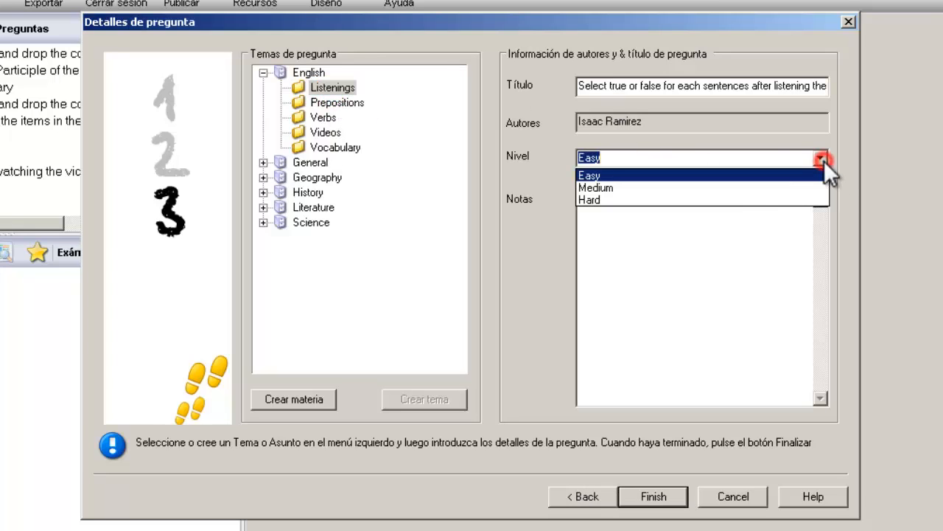
pyautogui.click(760, 199)
pyautogui.click(743, 225)
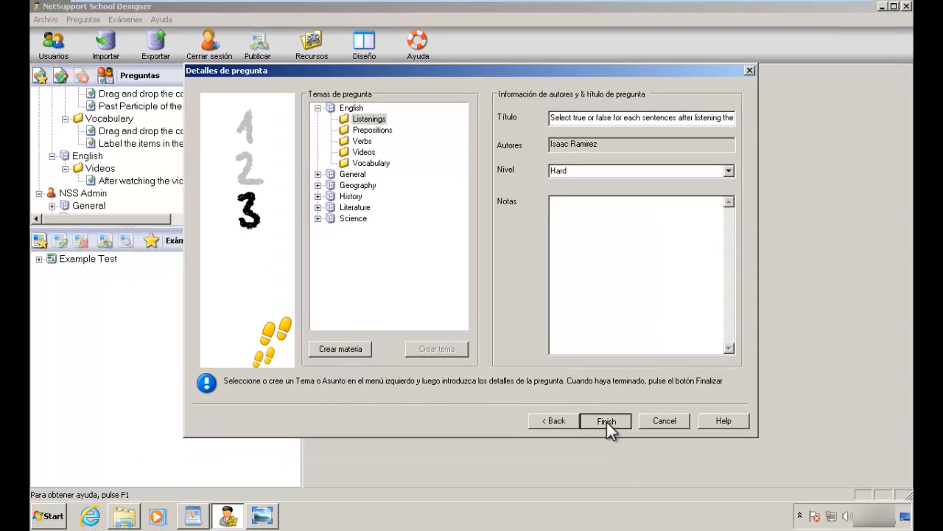
pyautogui.click(607, 422)
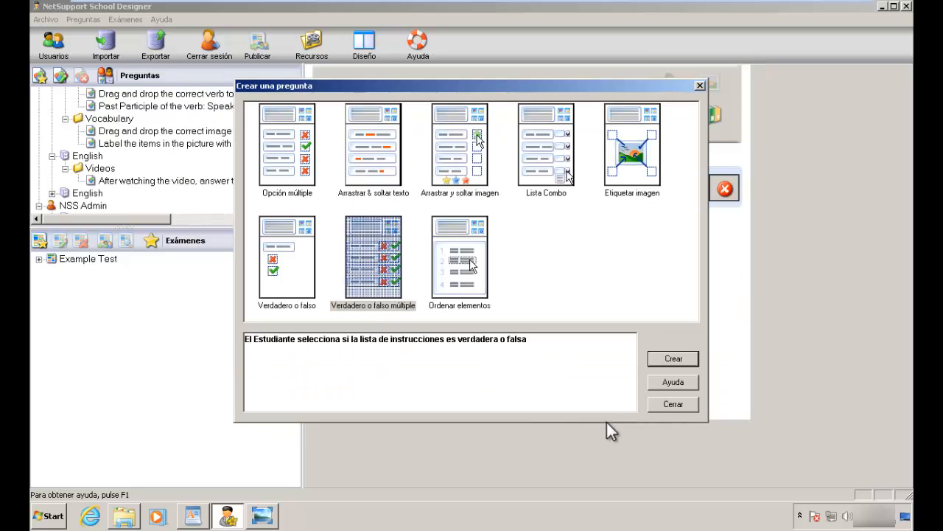
# Step: Open the question under English › Listenings and play its attached Track No64 audio
pyautogui.click(666, 403)
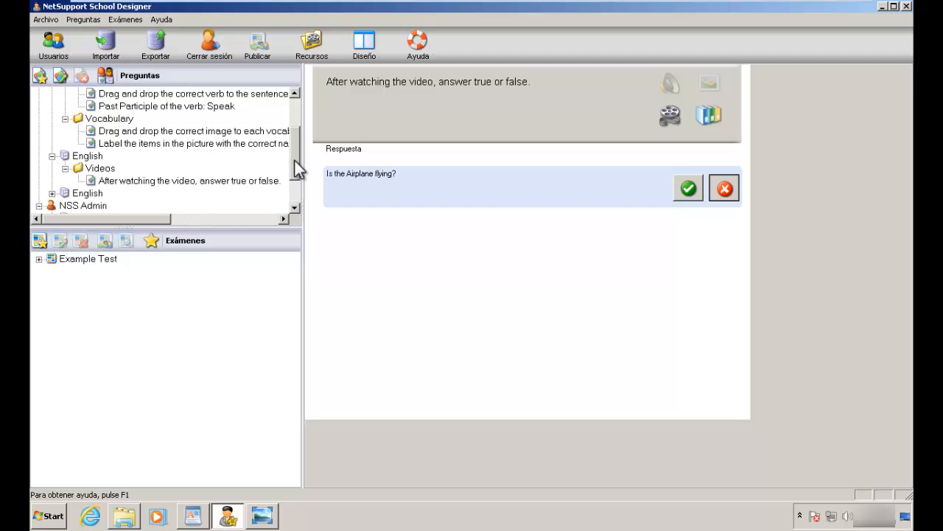
pyautogui.moveTo(295, 160); pyautogui.dragTo(295, 179)
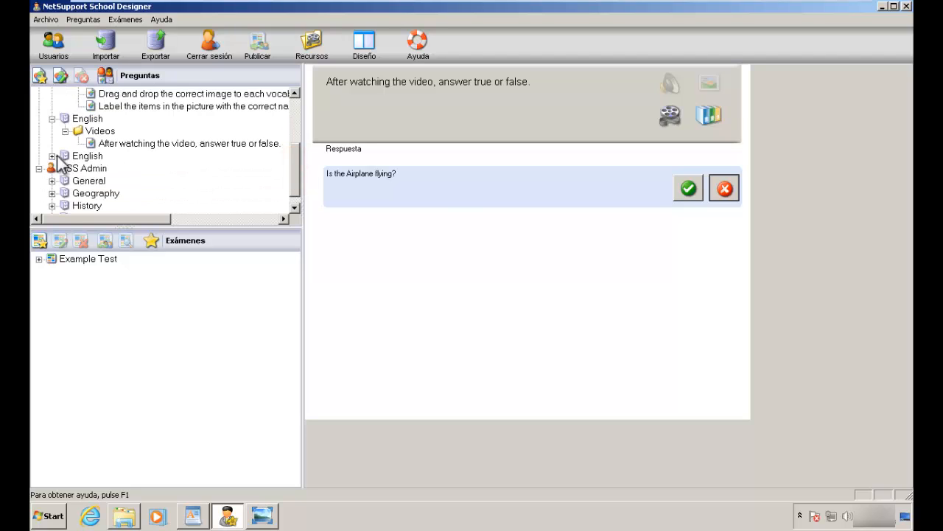
pyautogui.click(52, 156)
pyautogui.click(106, 168)
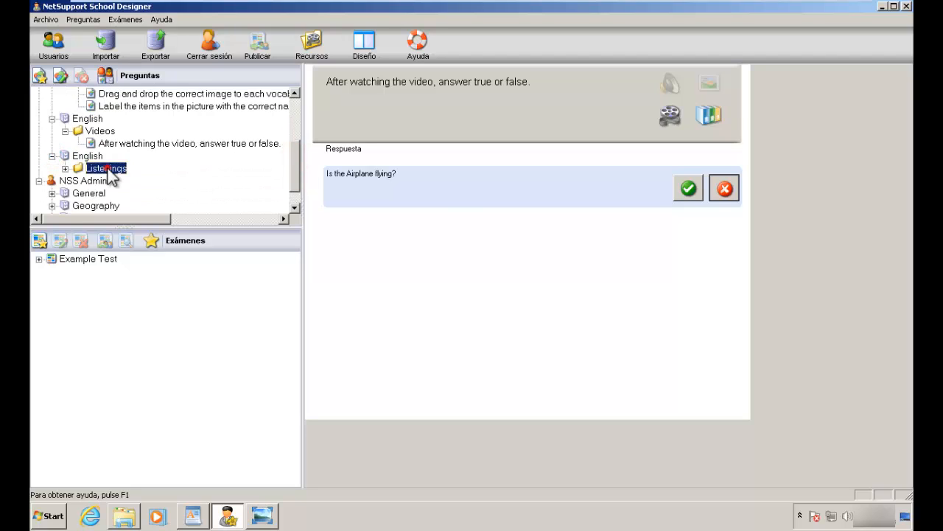
pyautogui.click(64, 168)
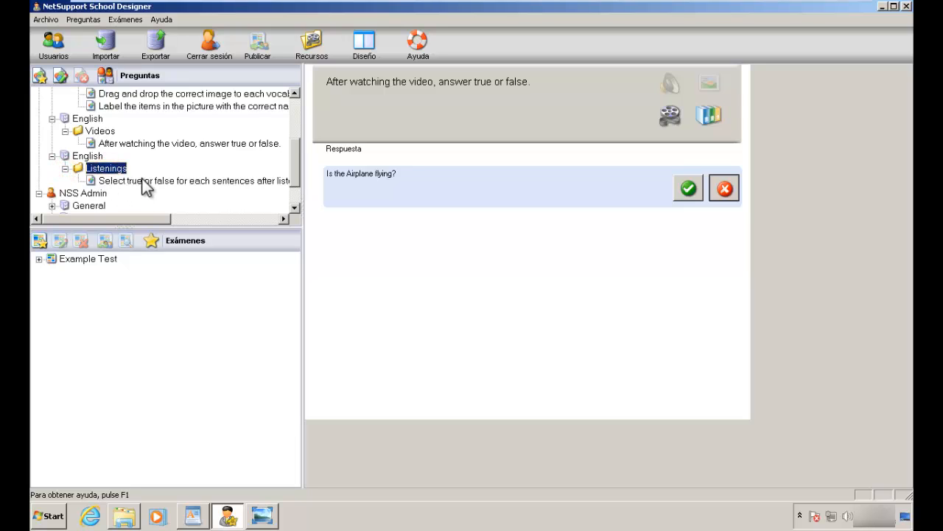
pyautogui.click(142, 181)
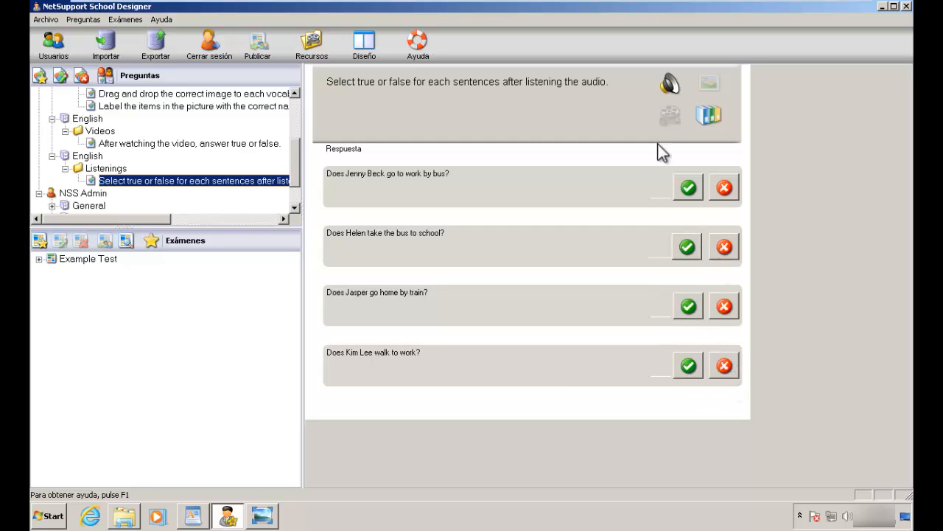
pyautogui.click(671, 85)
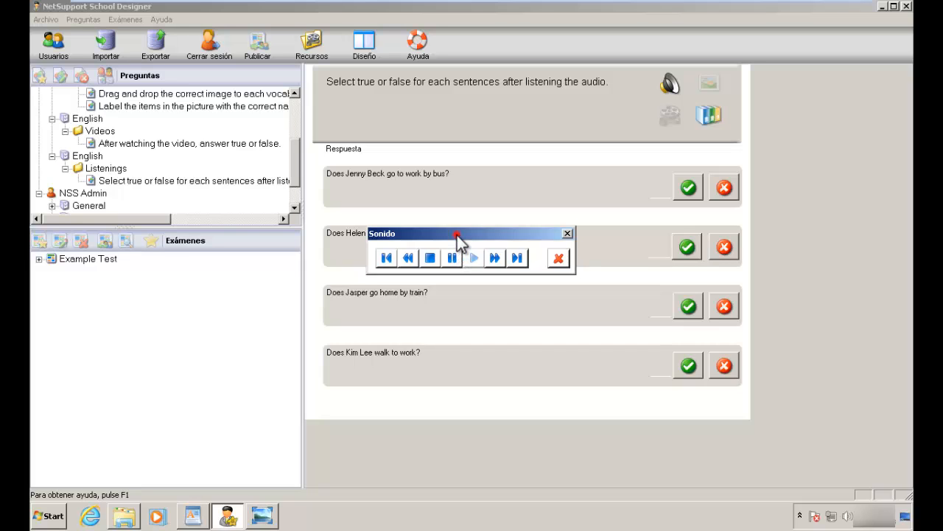
# Step: Drag the Sonido audio player aside and close it
pyautogui.moveTo(457, 235); pyautogui.dragTo(475, 199)
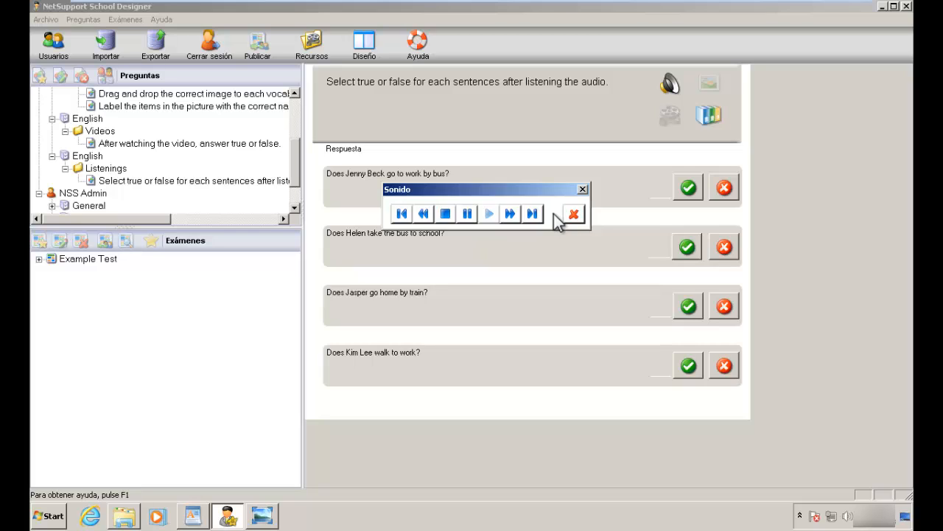
pyautogui.click(573, 215)
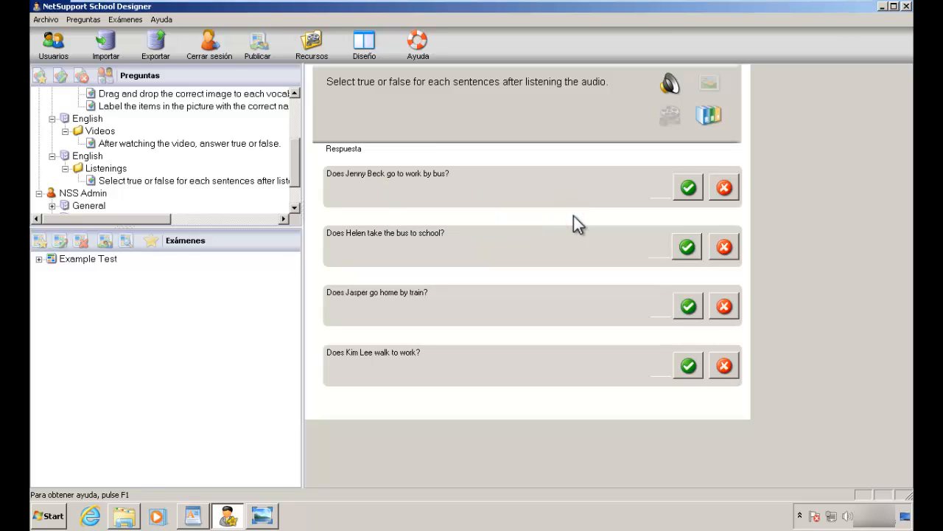
# Step: Mark statements 1 and 2 as true and statements 3 and 4 as false, then select English
pyautogui.click(686, 197)
pyautogui.click(685, 246)
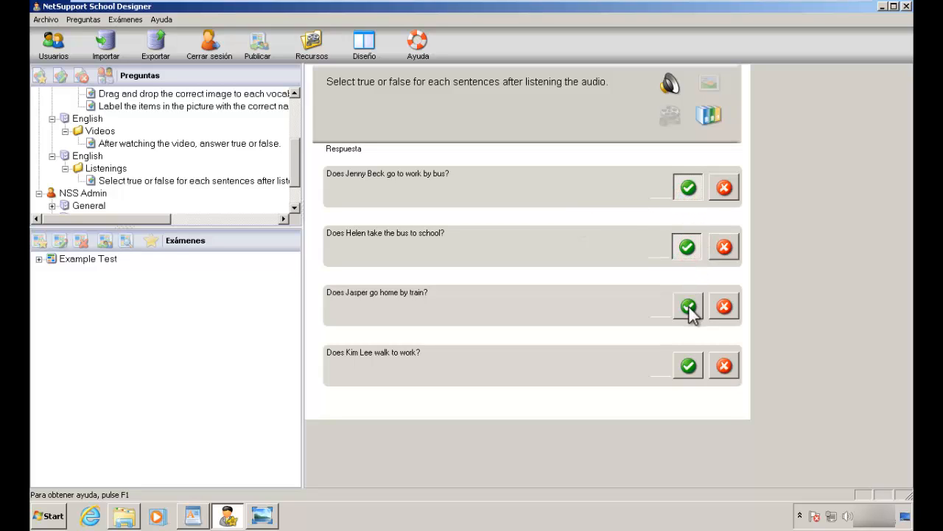
pyautogui.click(726, 309)
pyautogui.click(725, 367)
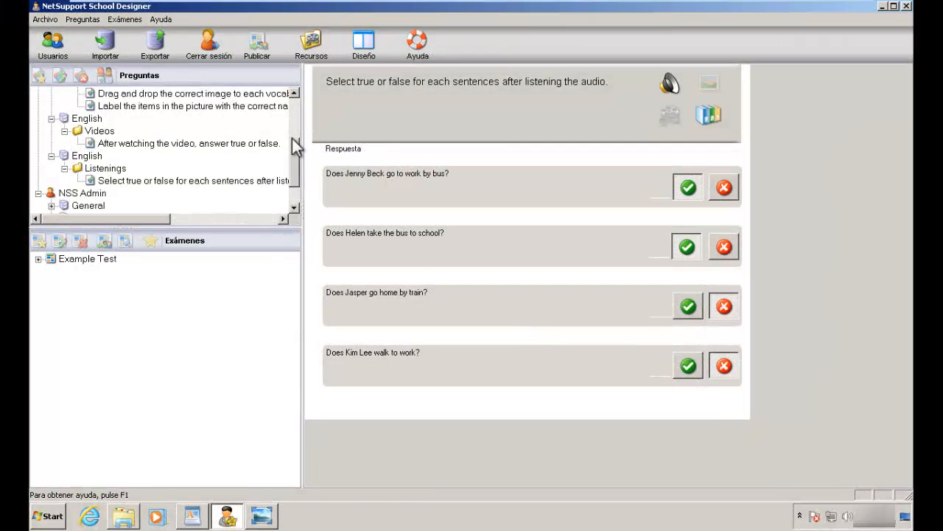
pyautogui.click(235, 119)
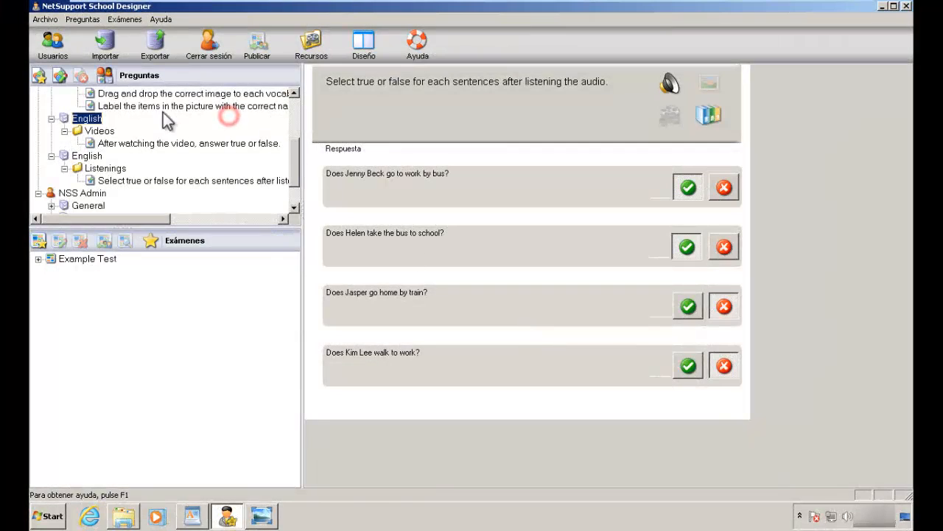
# Step: Create a new Ordenar elementos (order-the-items) question
pyautogui.click(39, 76)
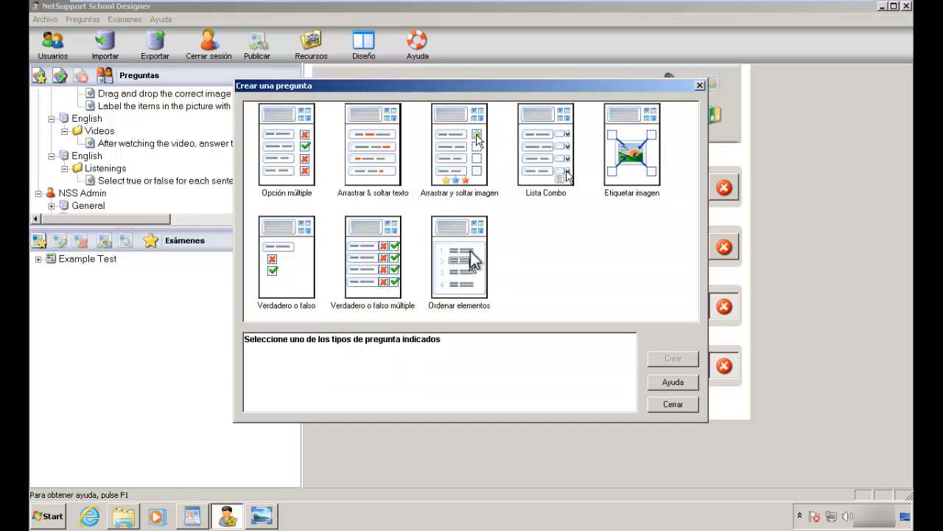
pyautogui.click(471, 251)
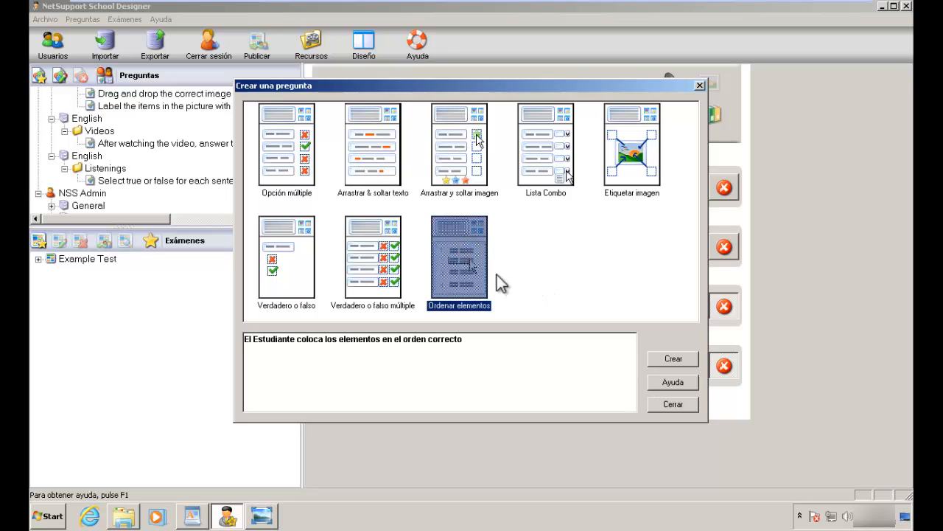
pyautogui.click(668, 360)
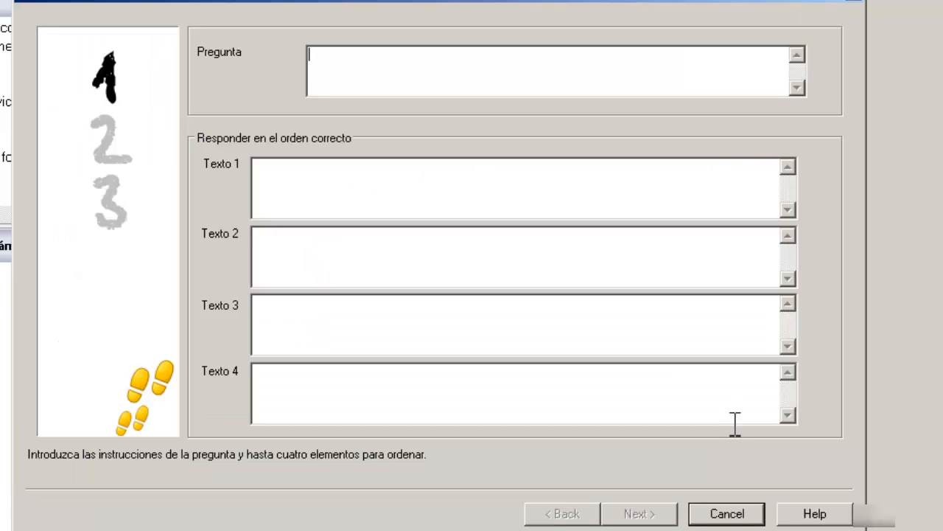
# Step: Enter the question text 'Order the planets after watching the image.'
pyautogui.click(451, 76)
pyautogui.write('Order the')
pyautogui.write('platens')
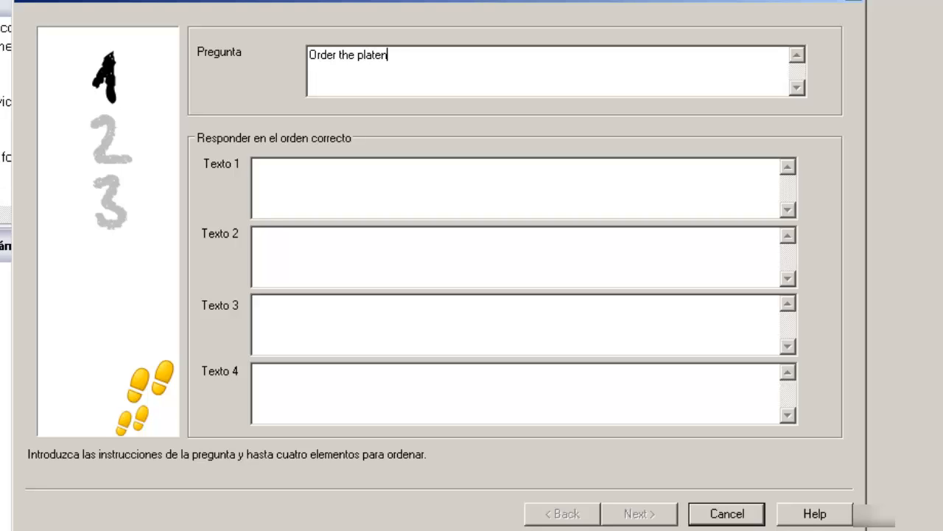
pyautogui.press('BackSpace')
pyautogui.write('ts')
pyautogui.press('BackSpace')
pyautogui.press('BackSpace')
pyautogui.press('BackSpace')
pyautogui.press('BackSpace')
pyautogui.press('BackSpace')
pyautogui.press('BackSpace')
pyautogui.write('nets after')
pyautogui.press('BackSpace')
pyautogui.press('BackSpace')
pyautogui.write('er watchi')
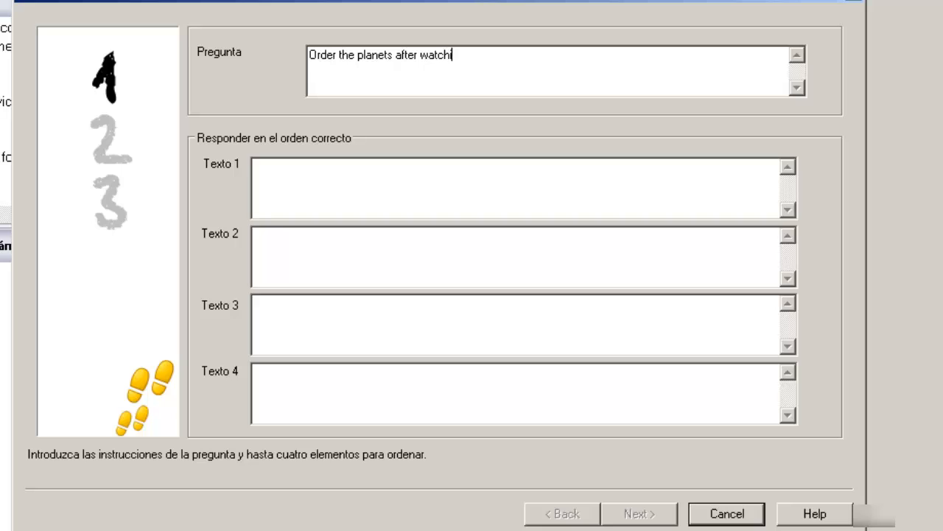
pyautogui.write('ng the image.')
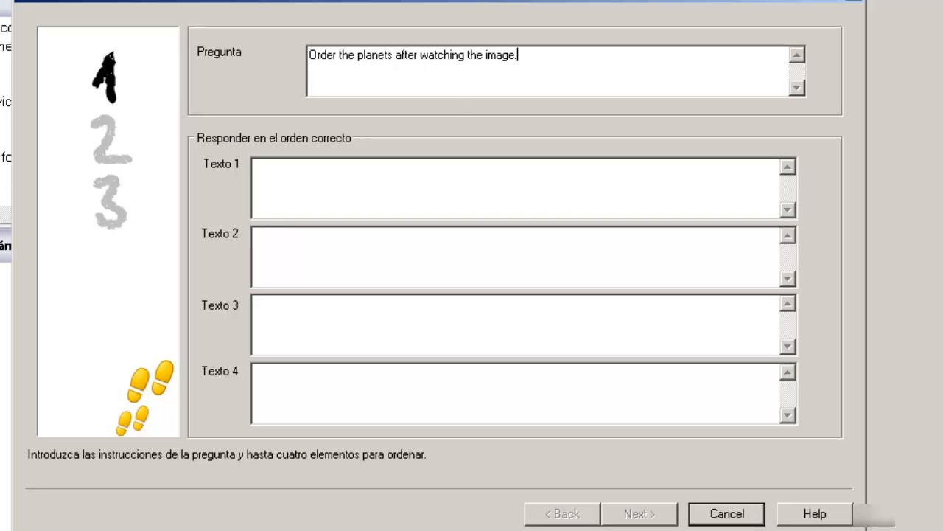
# Step: Enter Jupiter, Saturn, Uranus and Neptune as Texto 1–4 and continue
pyautogui.click(450, 185)
pyautogui.click(451, 185)
pyautogui.write('Jupiter')
pyautogui.press('Tab')
pyautogui.write('Sat')
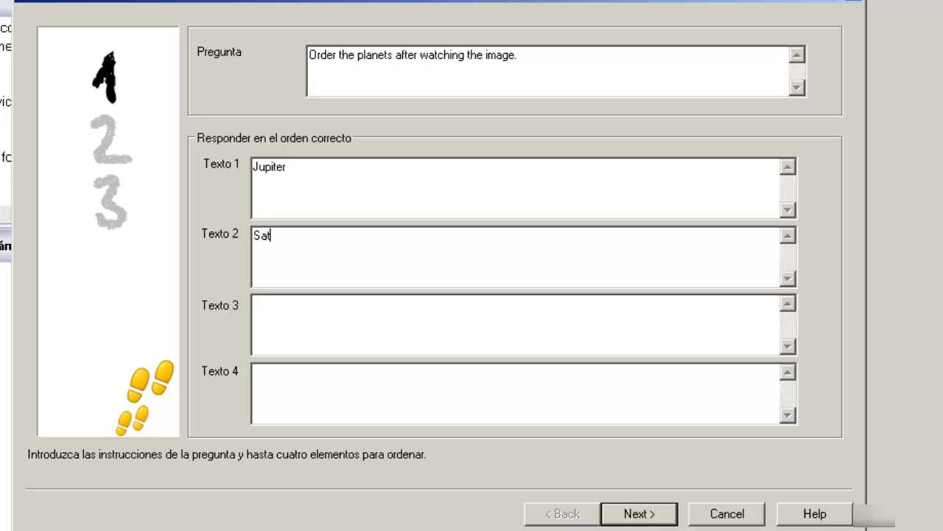
pyautogui.write('urn')
pyautogui.press('Tab')
pyautogui.write('Uruans')
pyautogui.press('BackSpace')
pyautogui.press('BackSpace')
pyautogui.press('BackSpace')
pyautogui.press('BackSpace')
pyautogui.write('anus')
pyautogui.press('Tab')
pyautogui.write('Neptune')
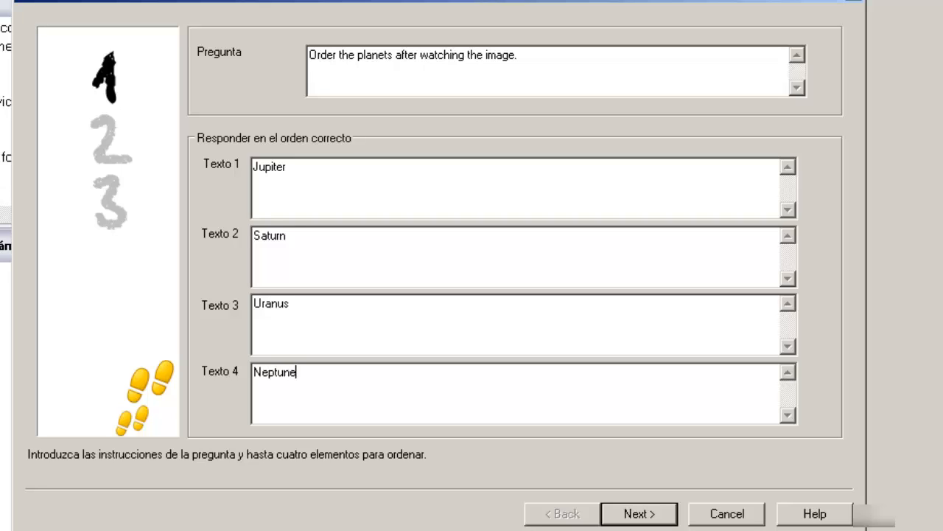
pyautogui.click(646, 508)
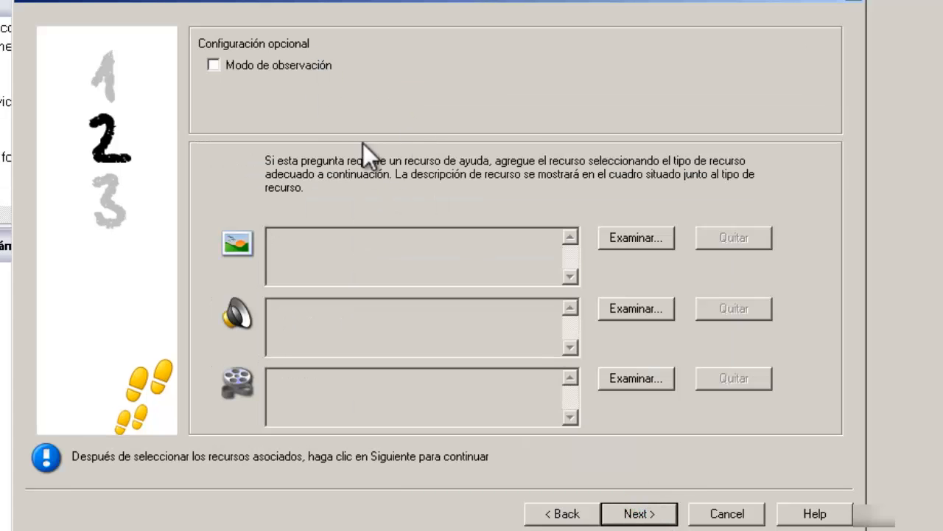
# Step: Turn on Modo de observación and browse the image database for the image slot
pyautogui.click(286, 67)
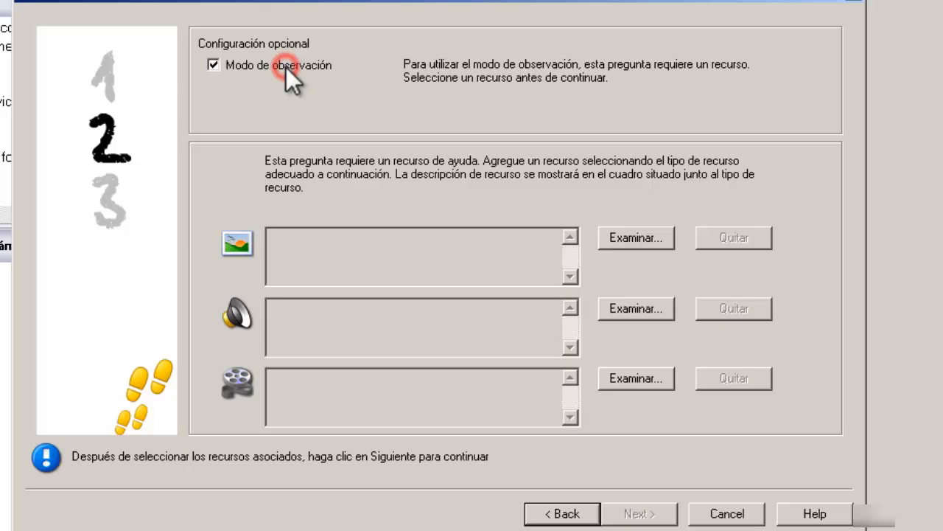
pyautogui.click(400, 255)
pyautogui.click(634, 238)
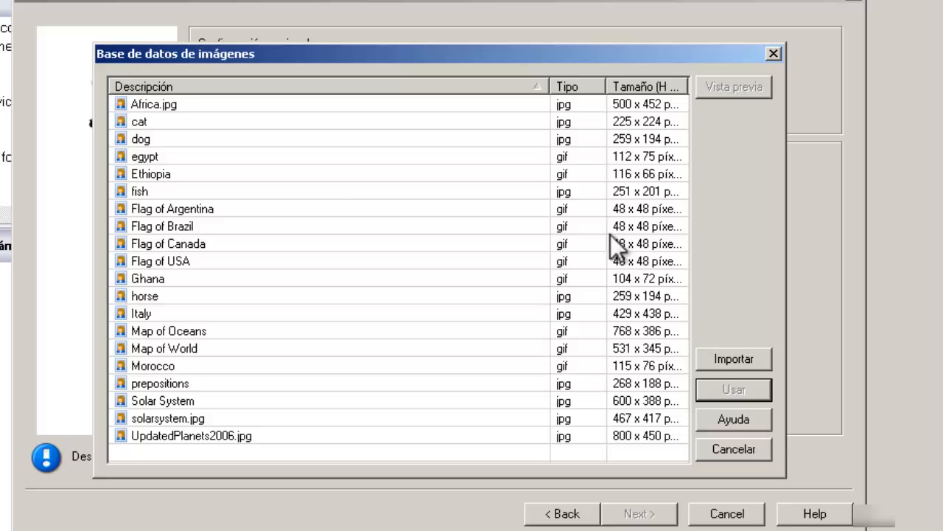
# Step: Preview the Solar System and solarsystem.jpg pictures in the image database
pyautogui.click(193, 434)
pyautogui.click(174, 401)
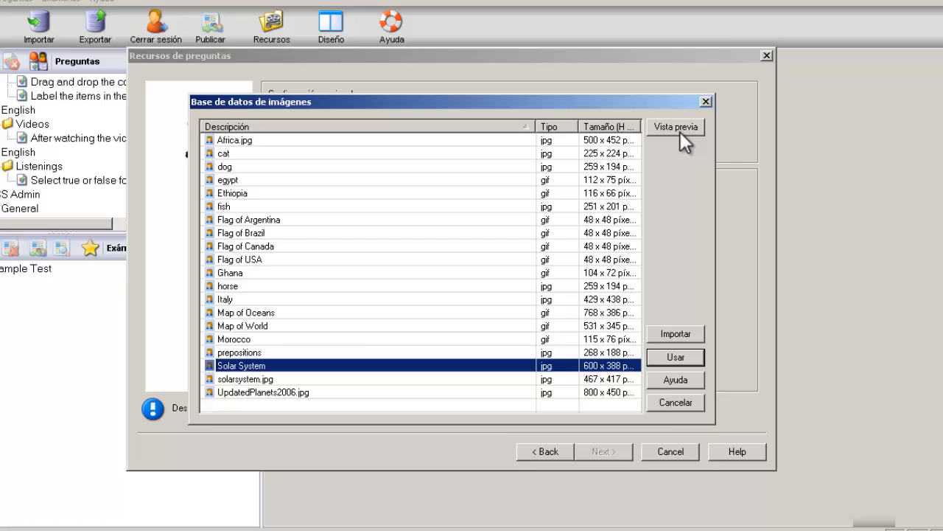
pyautogui.click(702, 106)
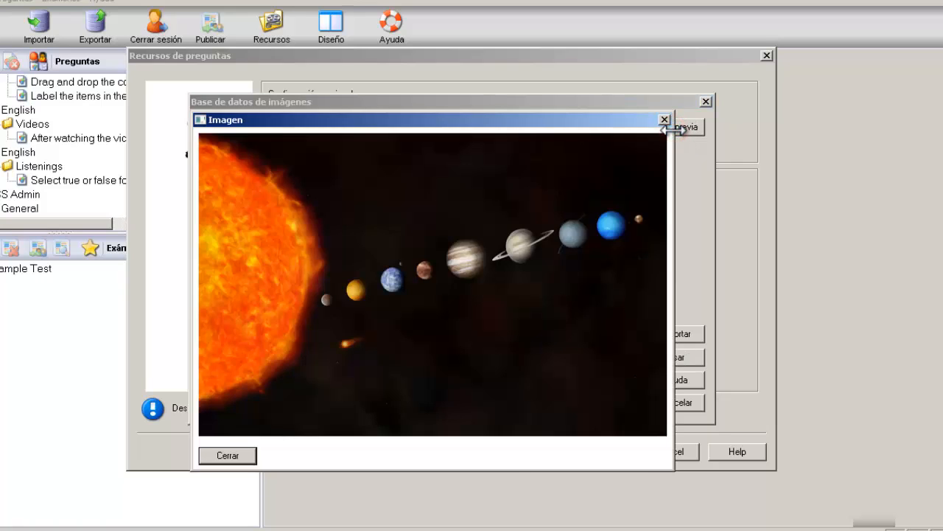
pyautogui.click(664, 120)
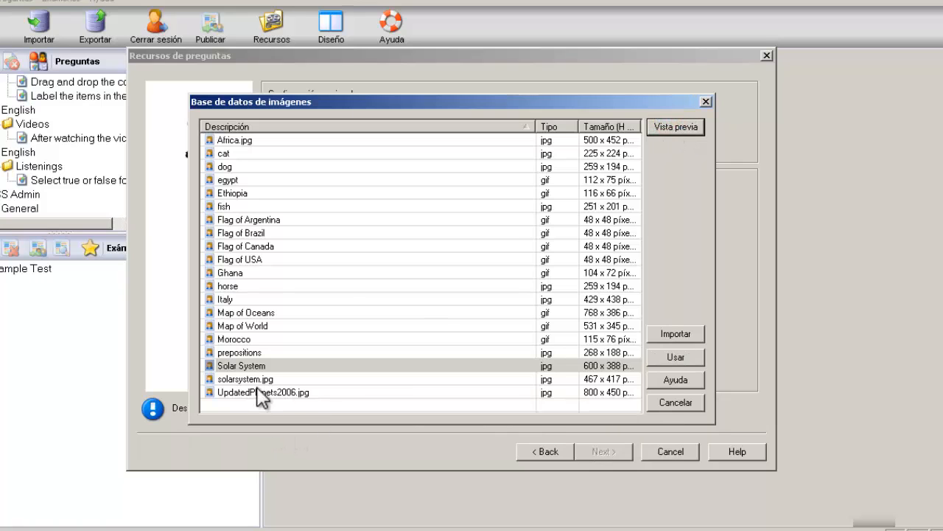
pyautogui.click(254, 379)
pyautogui.click(684, 131)
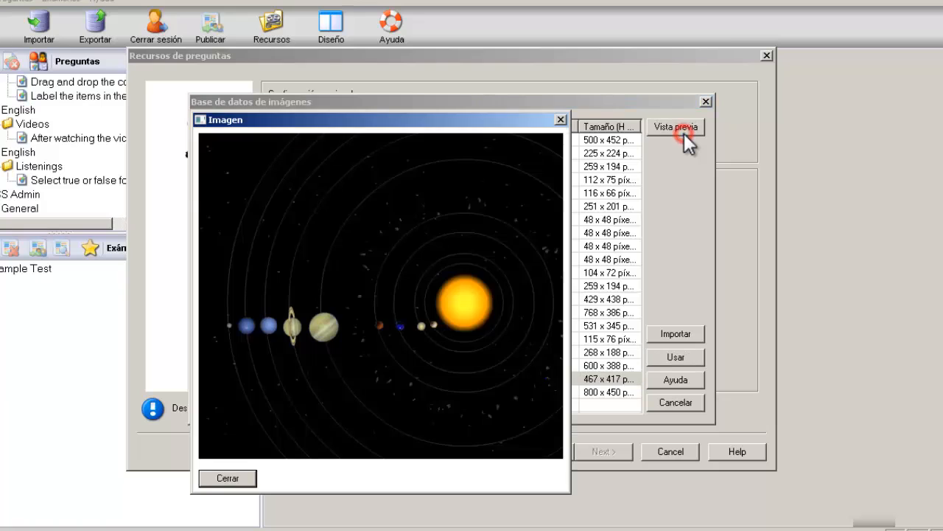
pyautogui.click(560, 119)
# Step: Preview UpdatedPlanets2006.jpg and attach it as the question's image
pyautogui.click(329, 392)
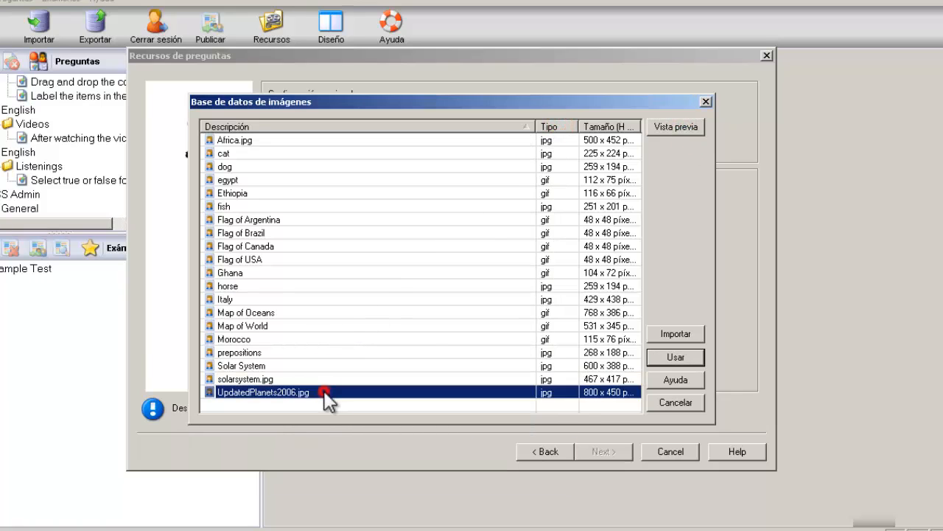
pyautogui.click(682, 125)
pyautogui.moveTo(689, 118); pyautogui.dragTo(611, 112)
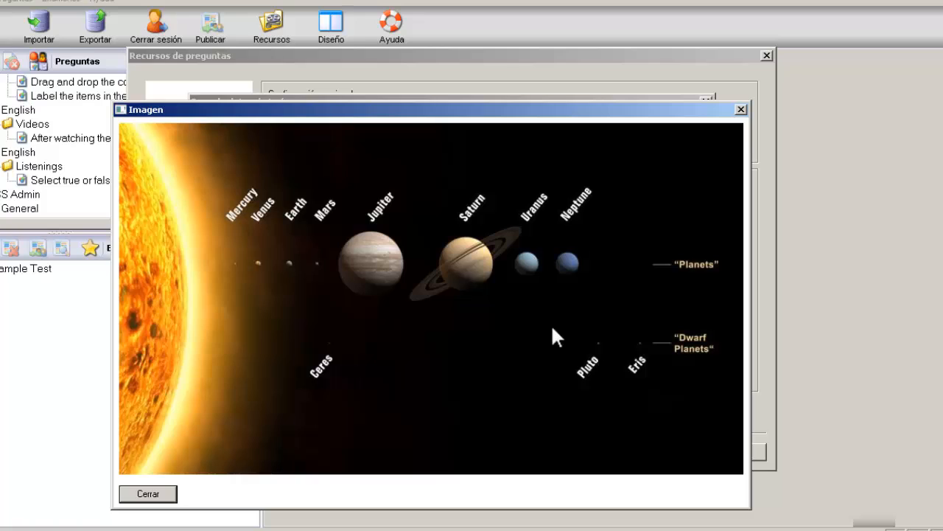
pyautogui.click(155, 498)
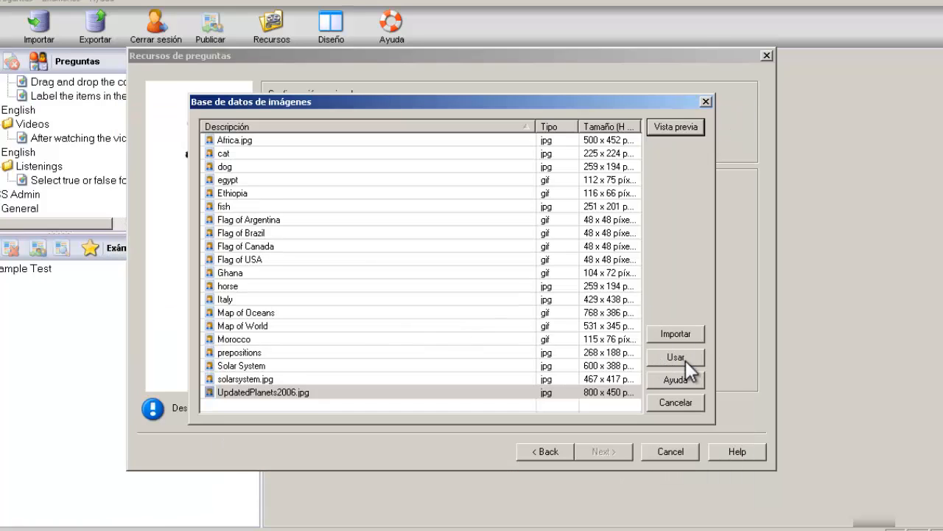
pyautogui.click(673, 357)
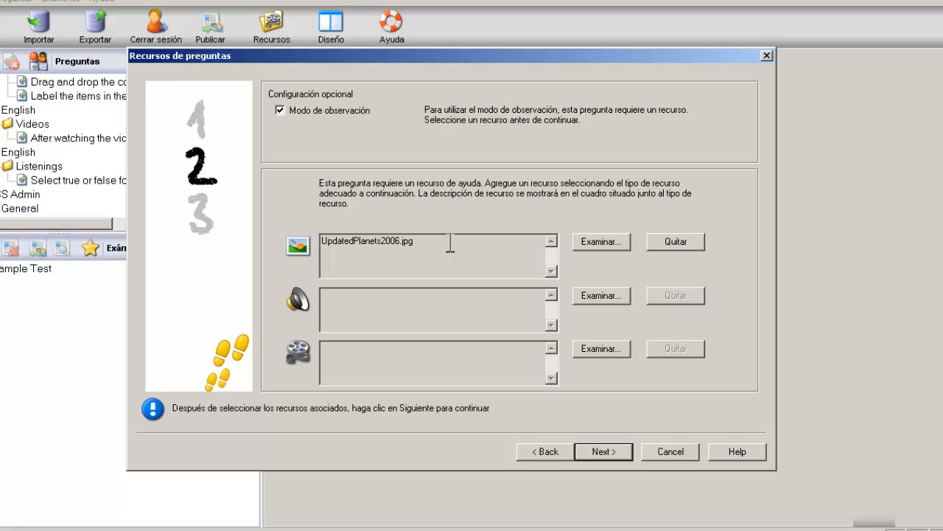
# Step: File the question under English › Vocabulary at Easy level, finish, and close the chooser
pyautogui.click(601, 451)
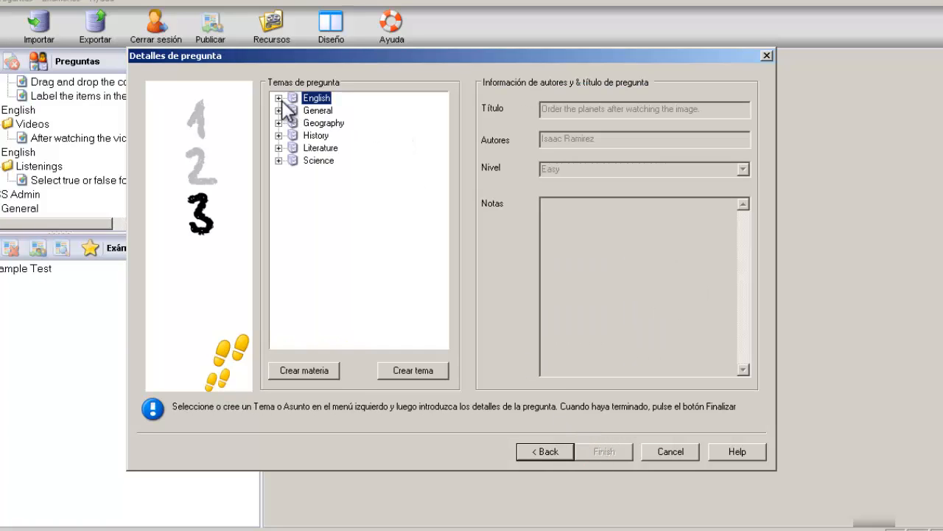
pyautogui.click(280, 99)
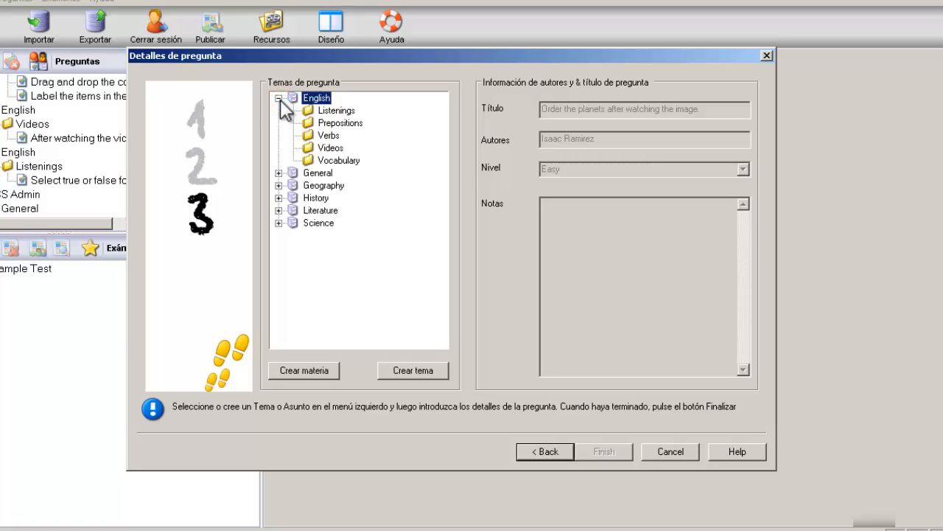
pyautogui.click(343, 160)
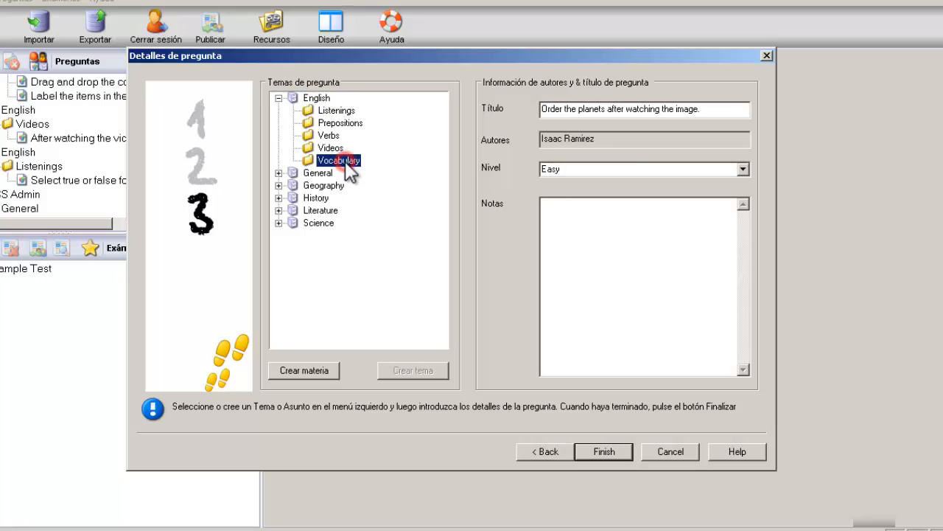
pyautogui.click(632, 171)
pyautogui.click(610, 451)
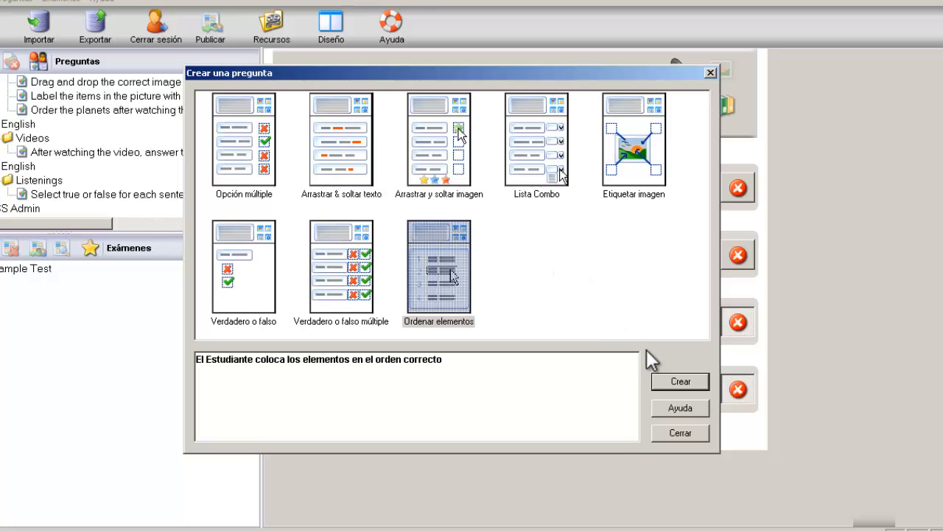
pyautogui.click(683, 434)
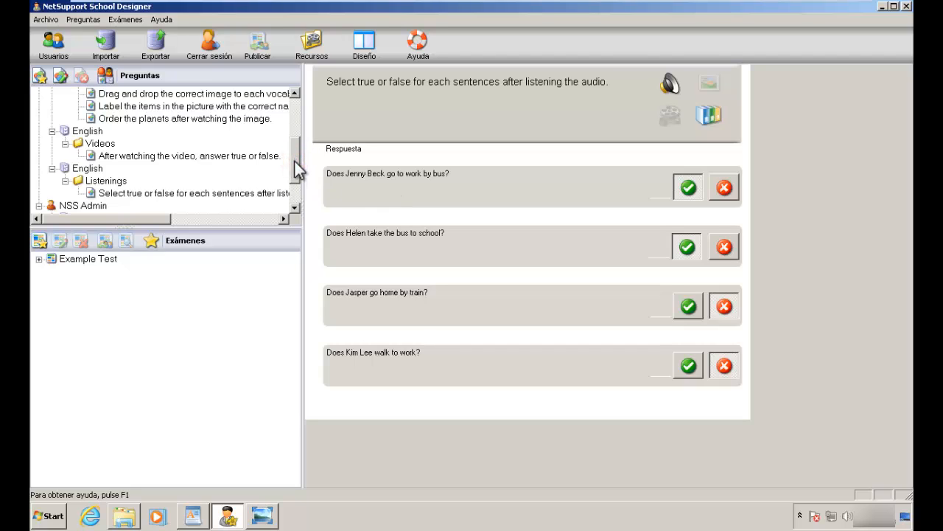
# Step: Preview the planets question and its image, then drag Jupiter to first and Saturn to second
pyautogui.moveTo(295, 162); pyautogui.dragTo(298, 152)
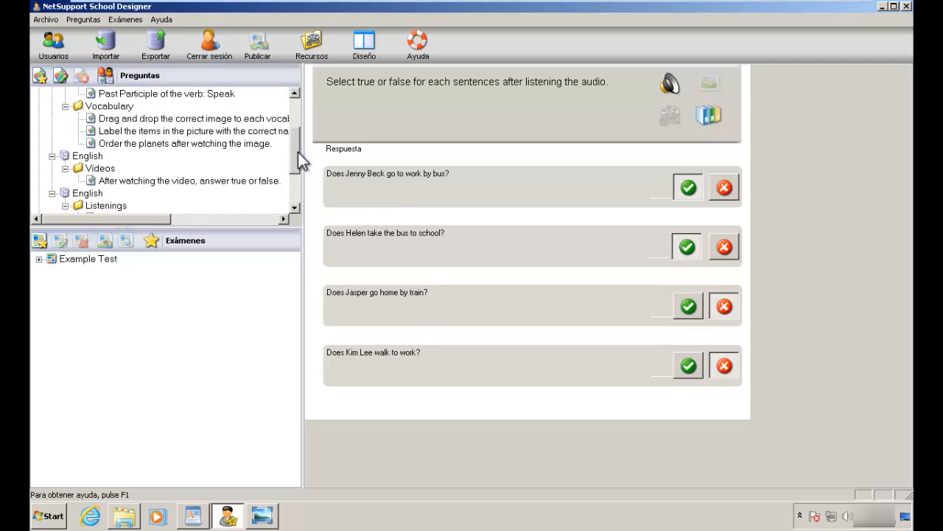
pyautogui.click(144, 143)
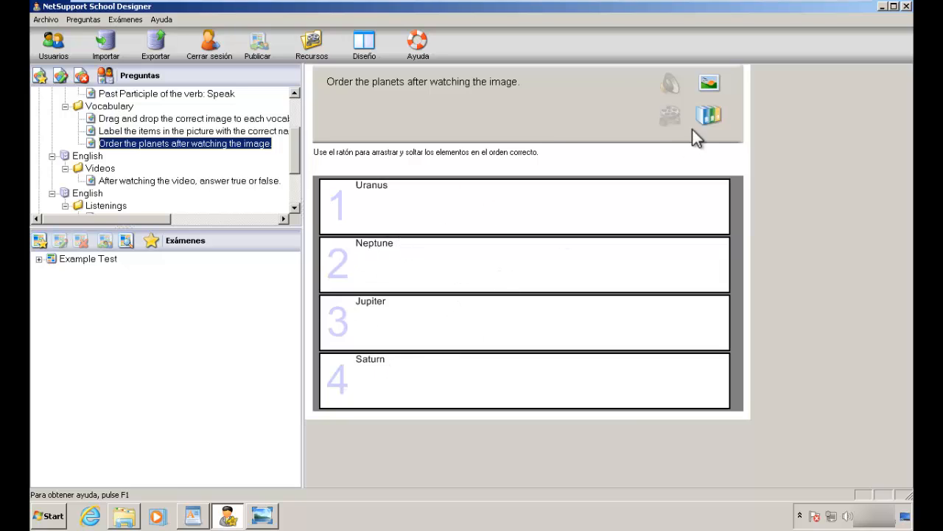
pyautogui.click(708, 85)
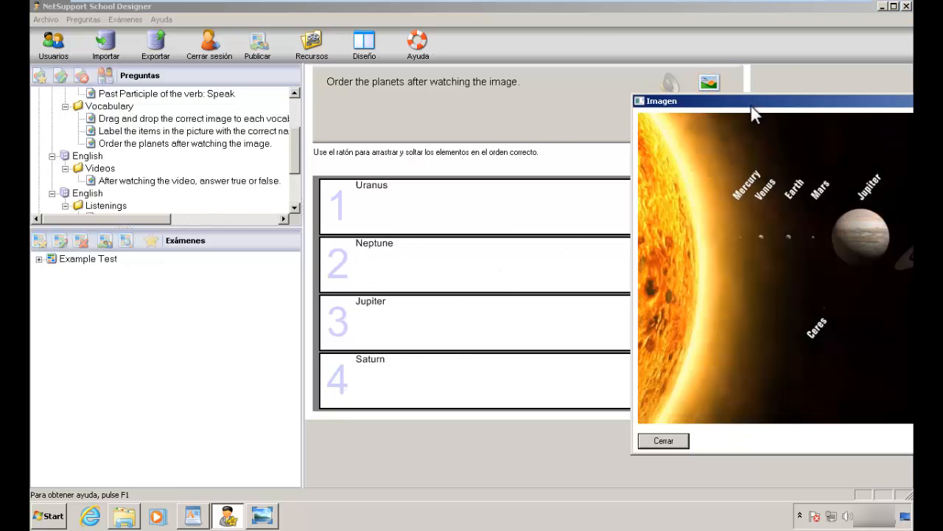
pyautogui.moveTo(751, 105); pyautogui.dragTo(456, 125)
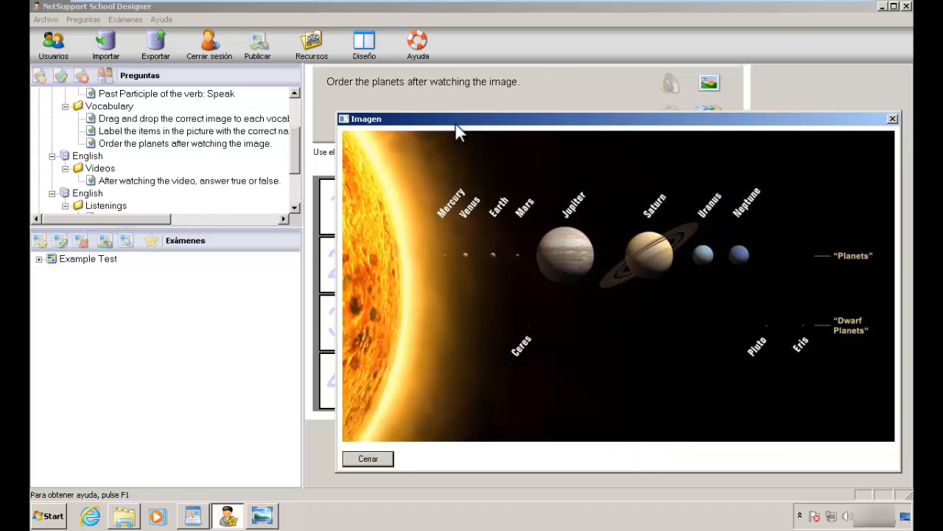
pyautogui.click(380, 457)
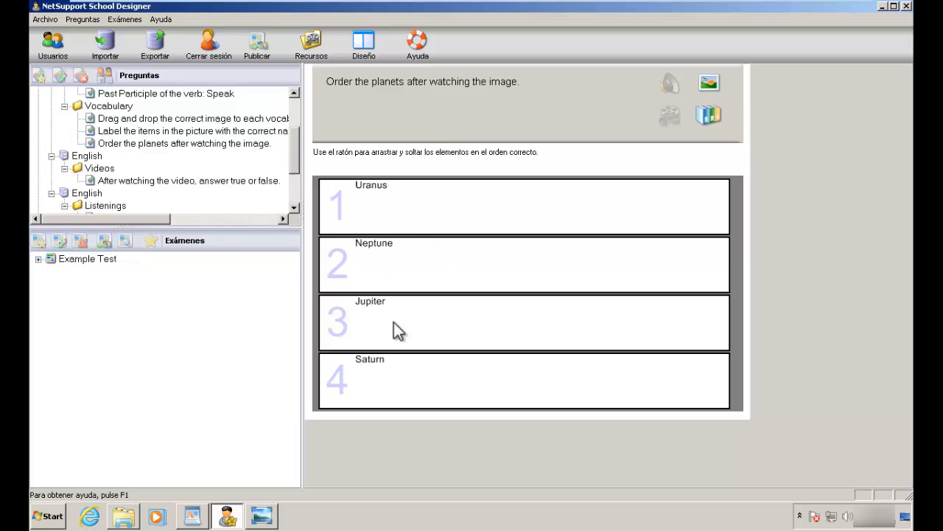
pyautogui.moveTo(391, 317); pyautogui.dragTo(403, 201)
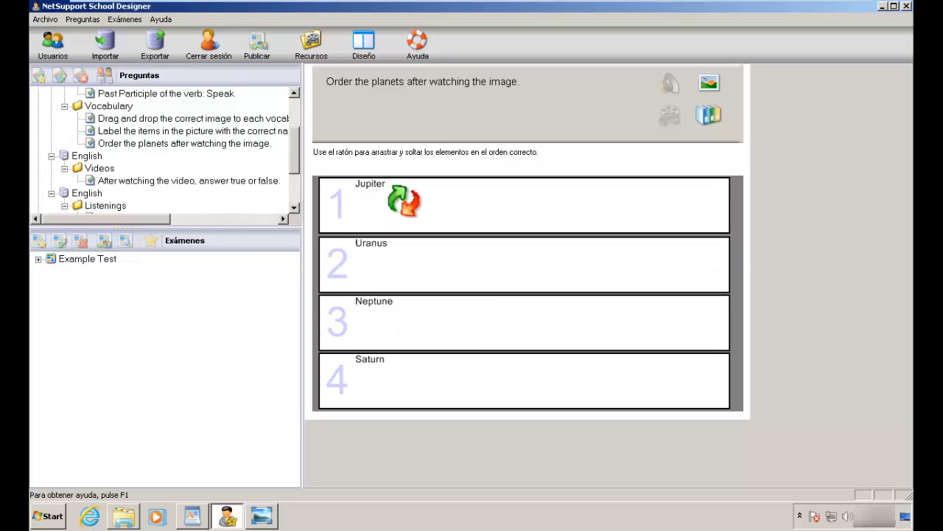
pyautogui.moveTo(381, 376); pyautogui.dragTo(384, 260)
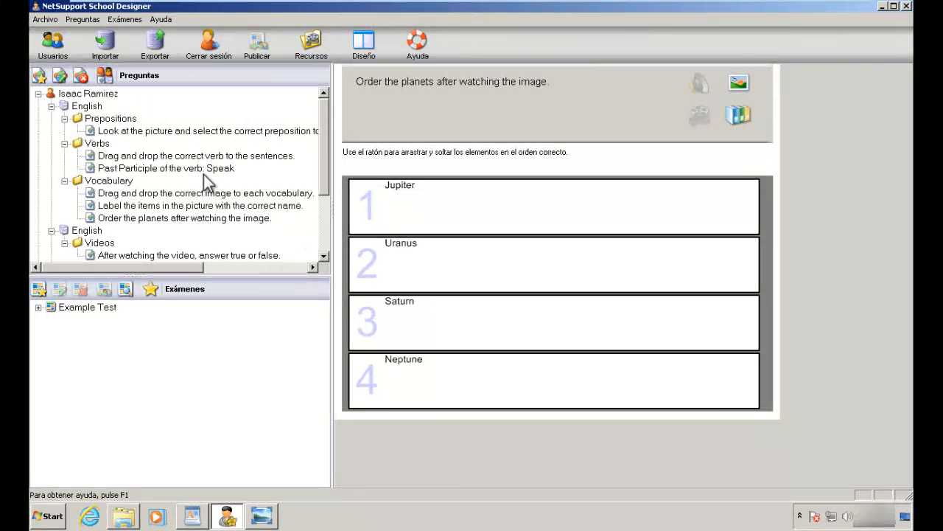
# Step: Collapse the second and then the first English topic in the Preguntas tree
pyautogui.click(81, 107)
pyautogui.click(86, 231)
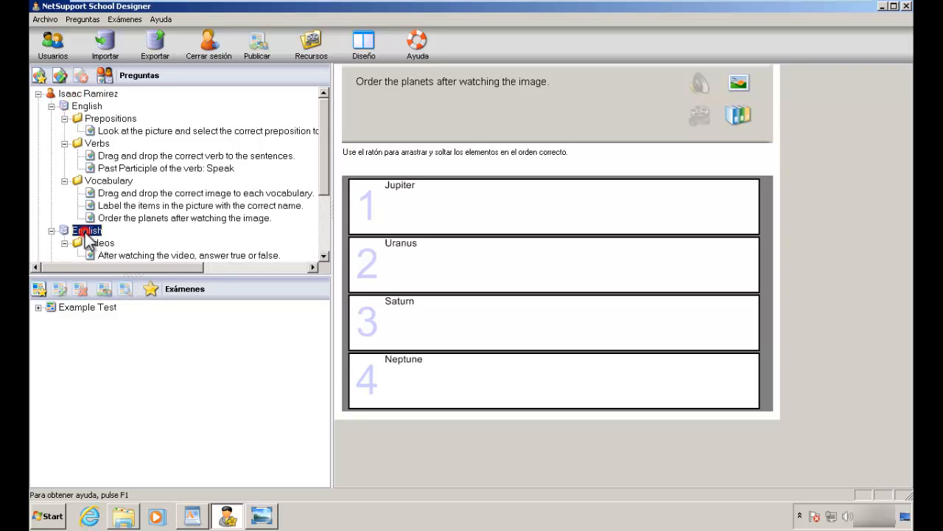
pyautogui.click(50, 230)
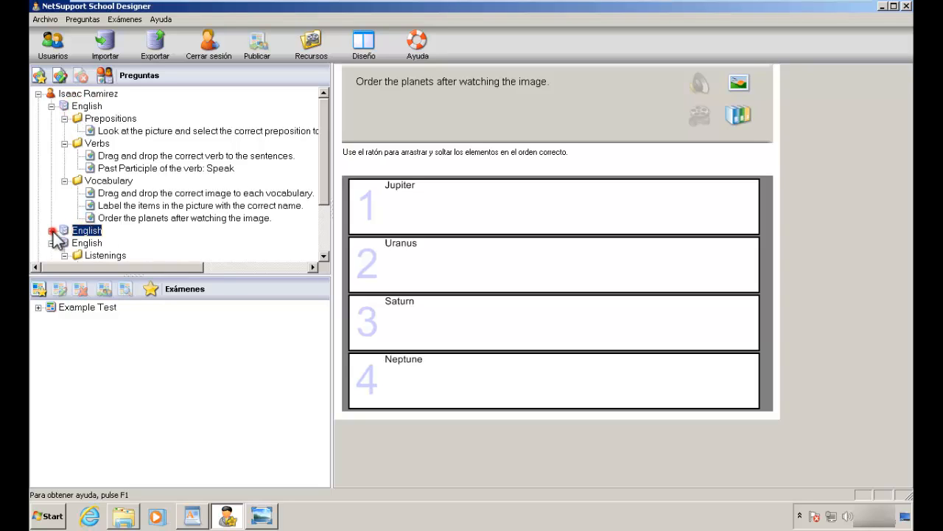
pyautogui.click(51, 105)
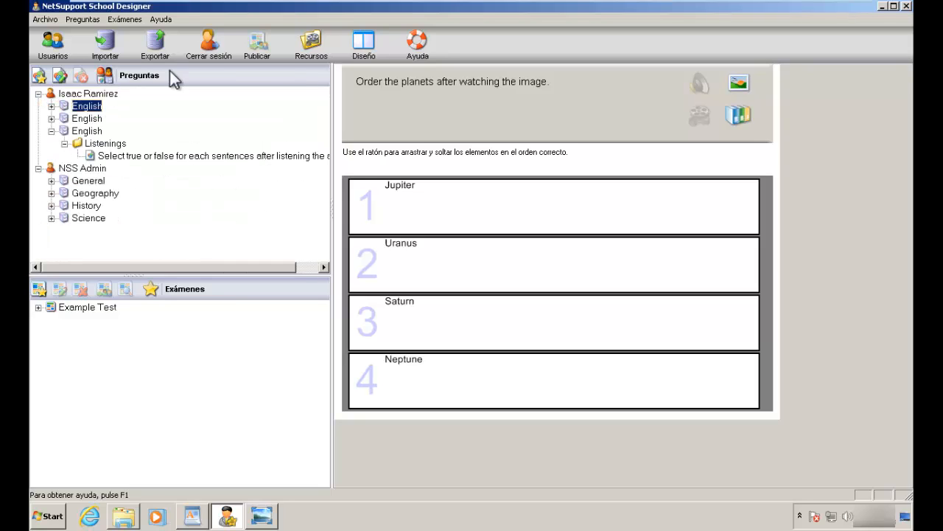
# Step: Log out with Cerrar sesión and log back in by entering the username
pyautogui.click(211, 50)
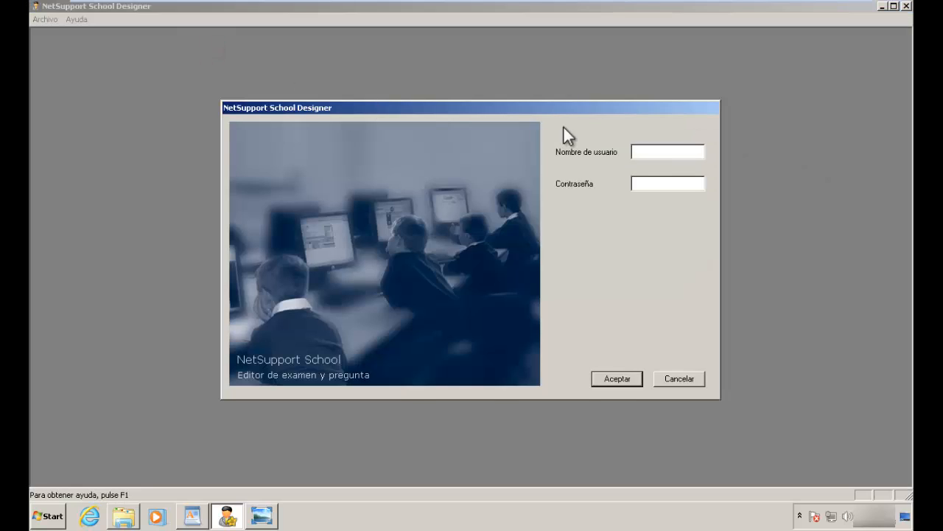
pyautogui.write('isaac')
pyautogui.press('Return')
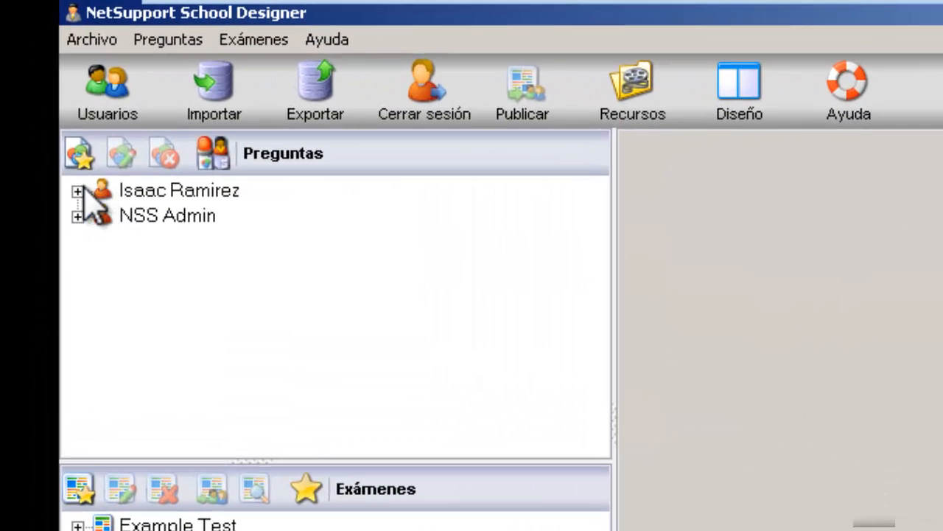
# Step: Expand both authors' branches and English's Listenings, Prepositions and Verbs folders
pyautogui.click(77, 190)
pyautogui.click(78, 242)
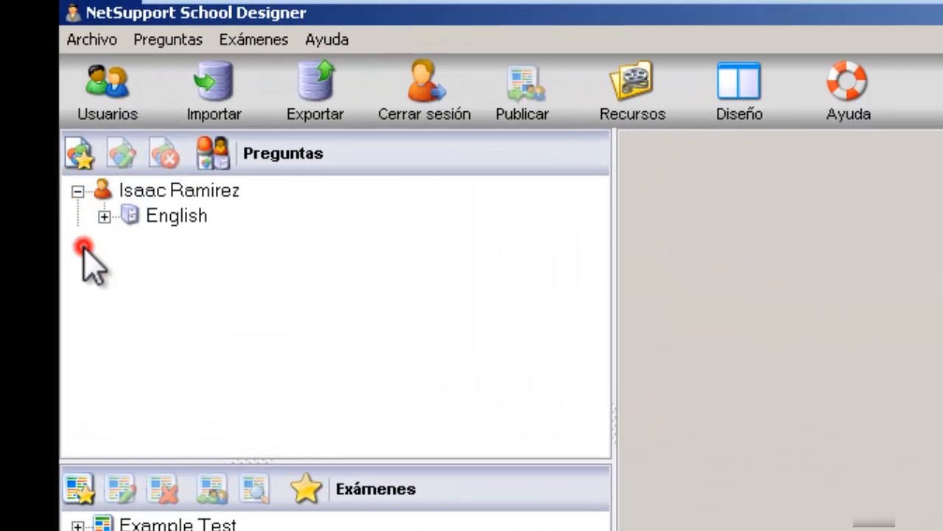
pyautogui.click(164, 216)
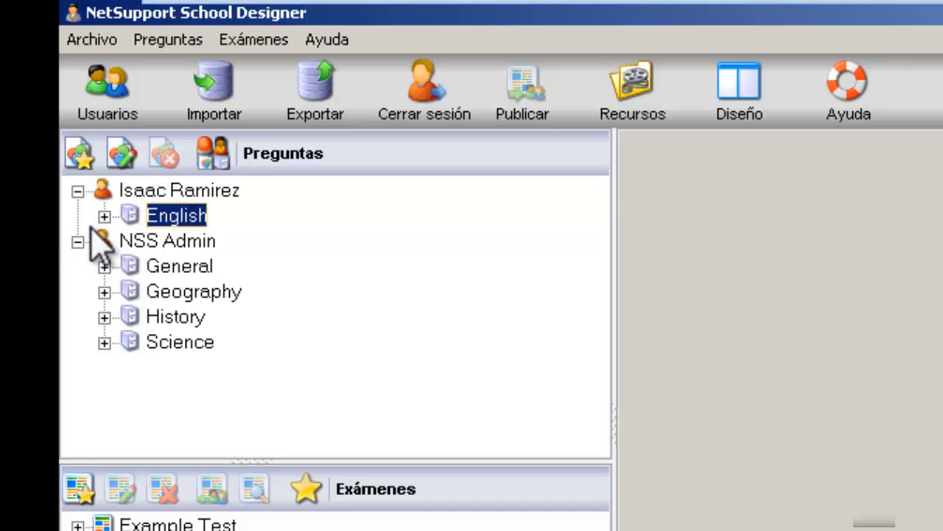
pyautogui.click(104, 216)
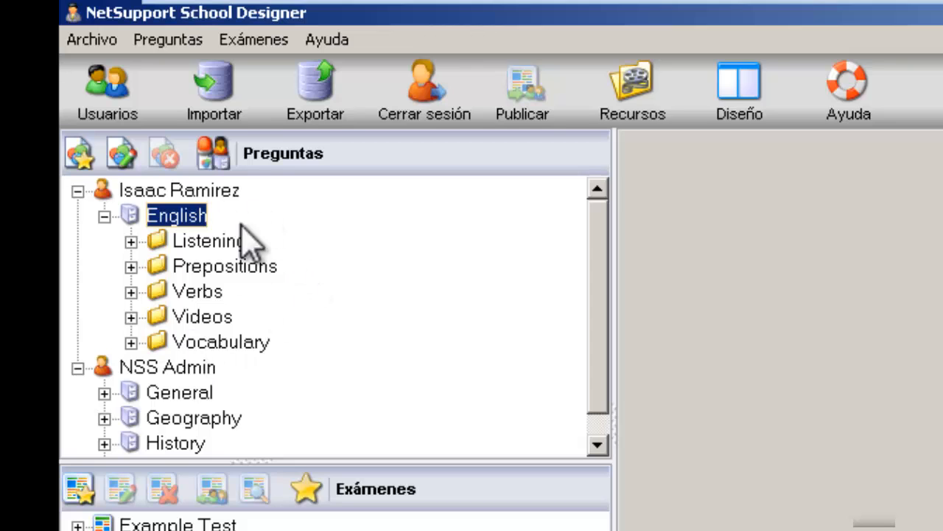
pyautogui.click(131, 242)
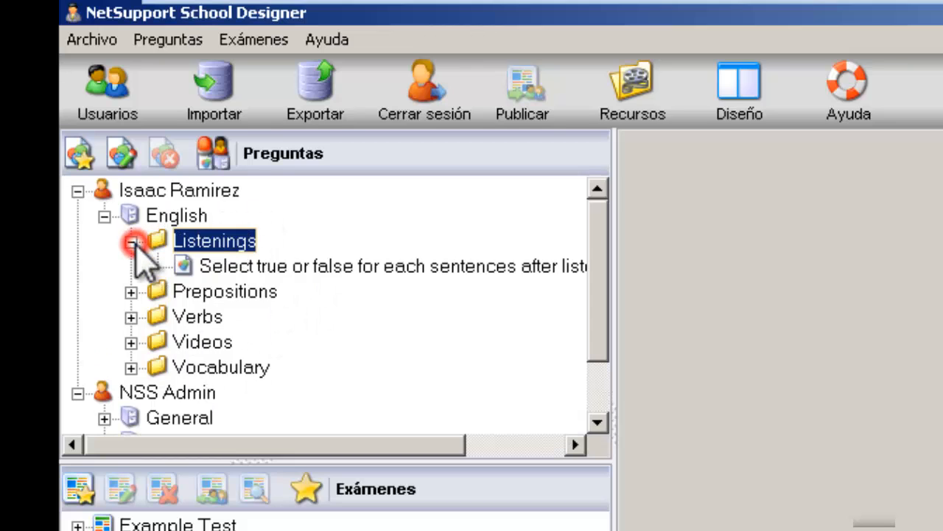
pyautogui.click(130, 292)
pyautogui.click(131, 342)
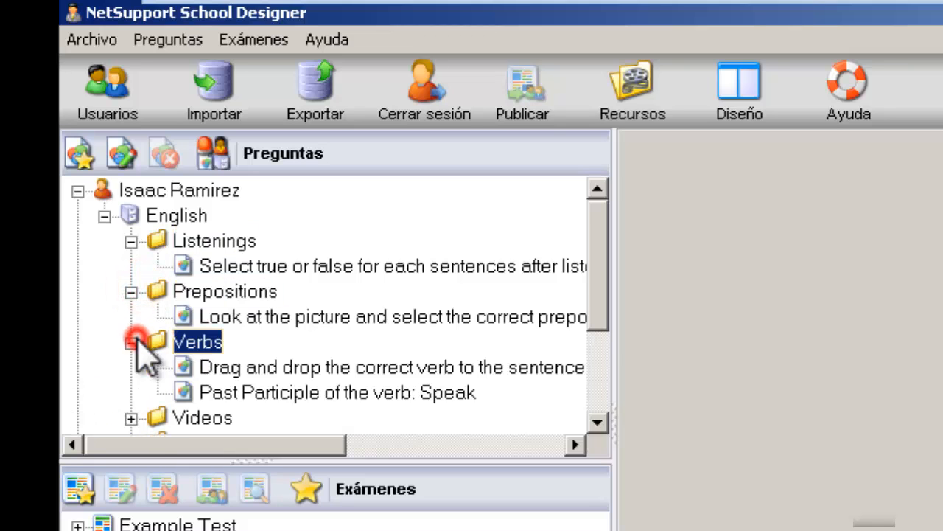
# Step: Collapse the Verbs, Prepositions and Listenings folders, then the English bank itself
pyautogui.click(131, 342)
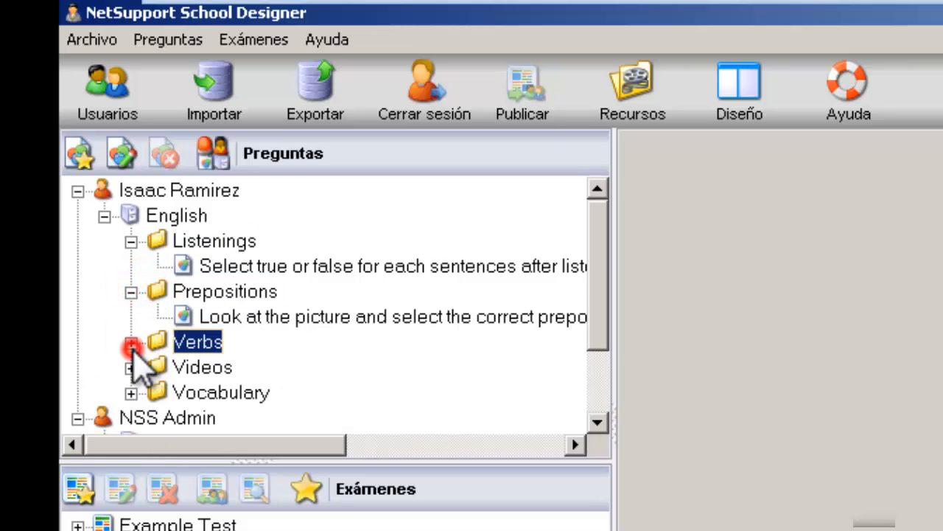
pyautogui.click(131, 292)
pyautogui.click(131, 242)
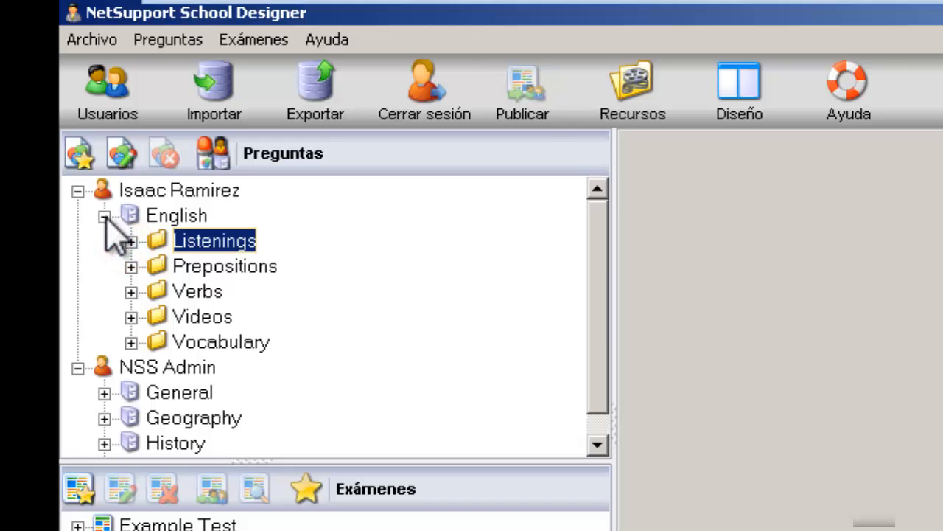
pyautogui.click(104, 216)
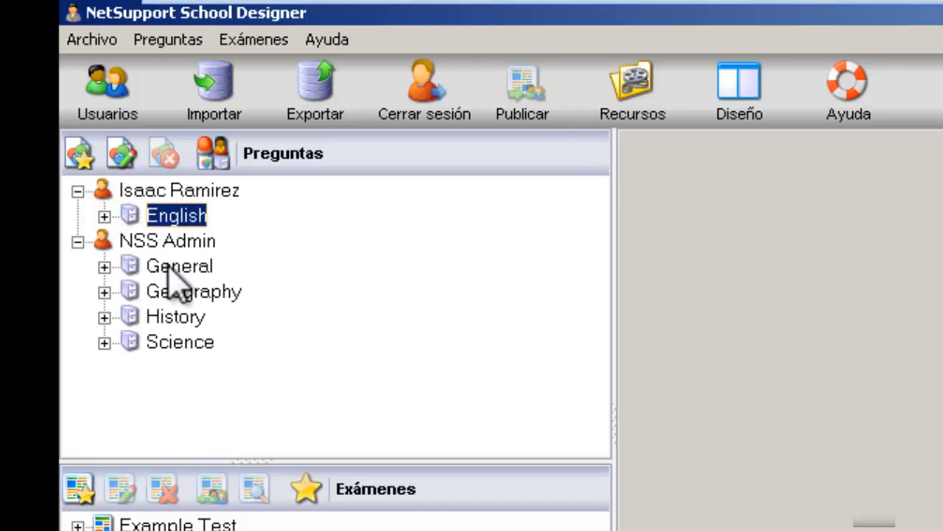
# Step: Sort the question tree by Nivel and inspect English under the Fácil level
pyautogui.click(214, 153)
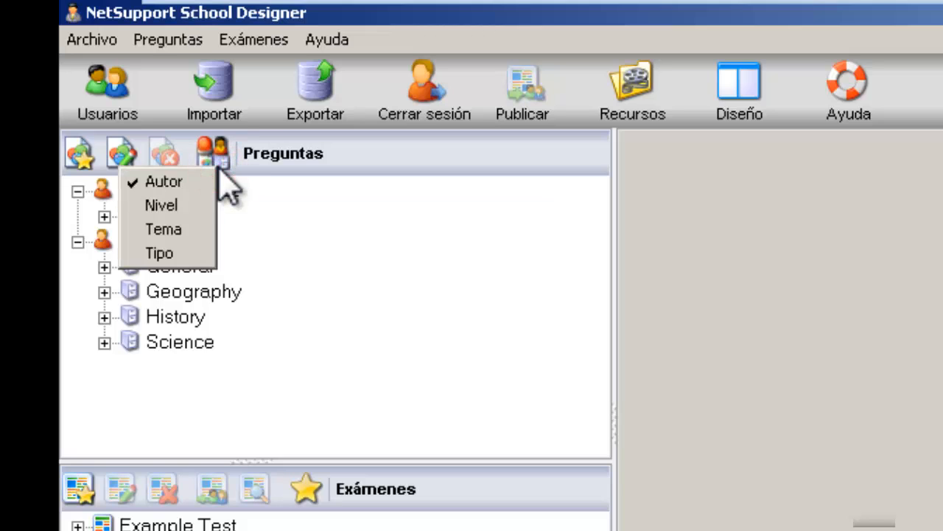
pyautogui.click(180, 210)
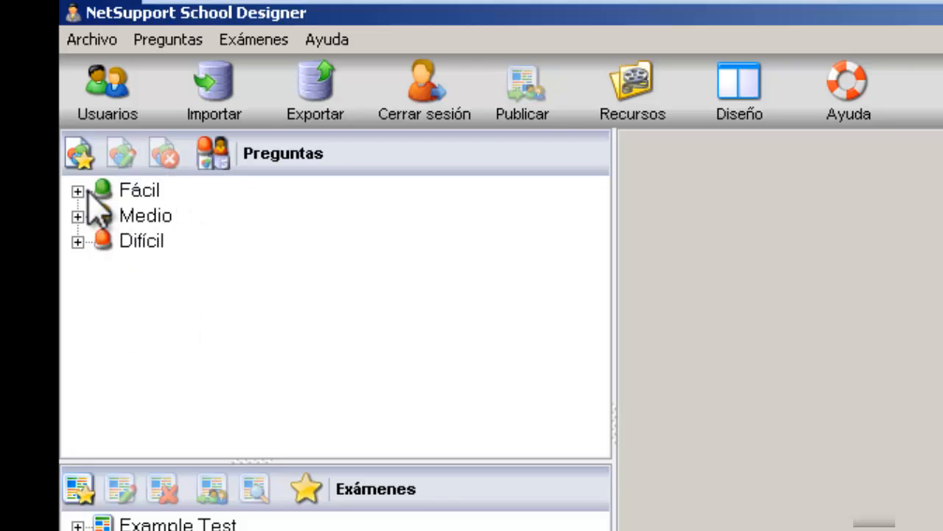
pyautogui.click(77, 191)
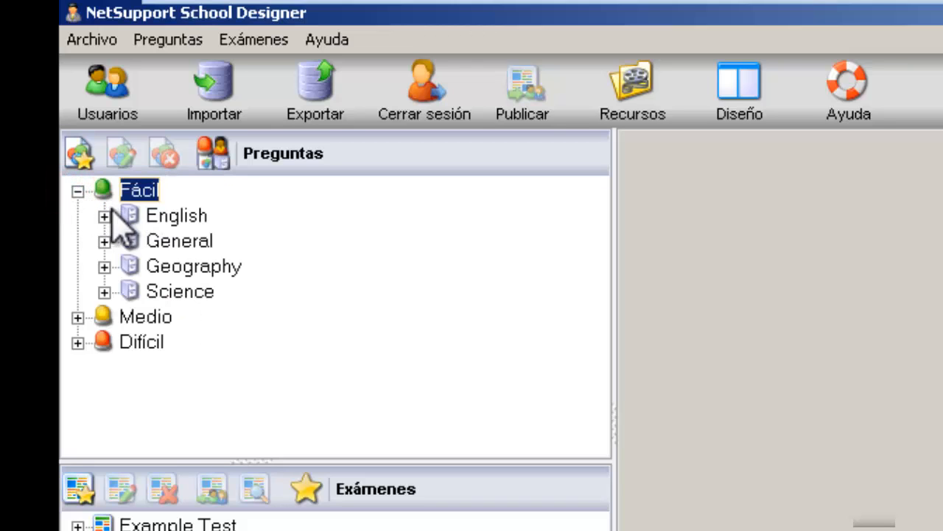
pyautogui.click(108, 215)
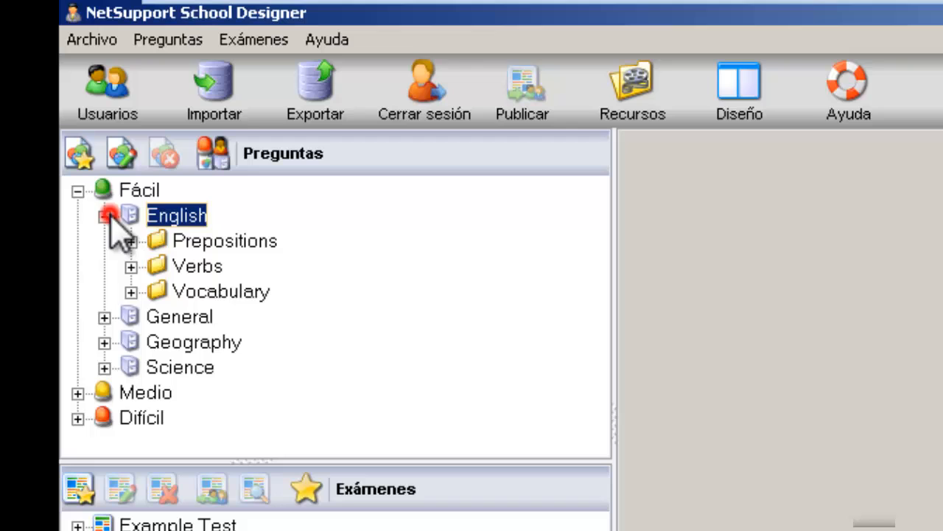
pyautogui.click(77, 191)
# Step: Inspect the Medio and Difícil levels, including English's Listenings folder under Difícil
pyautogui.click(77, 216)
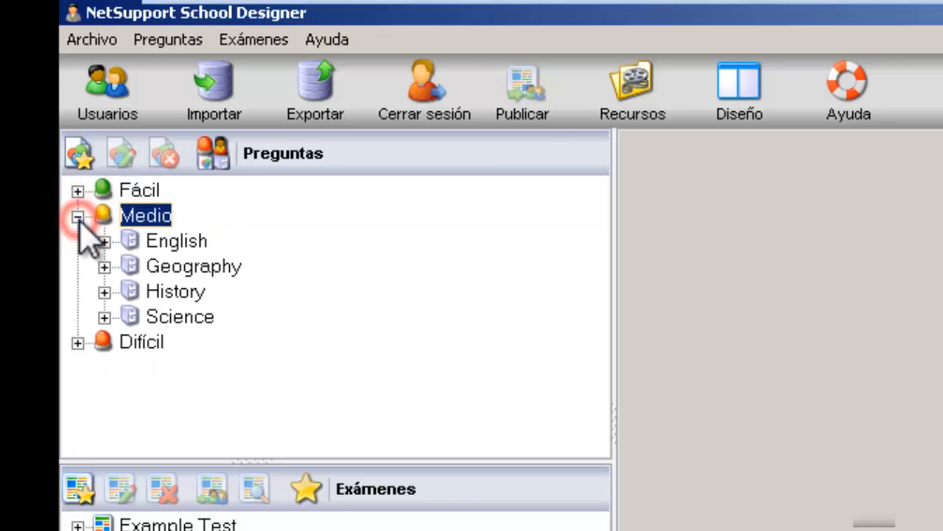
pyautogui.click(76, 216)
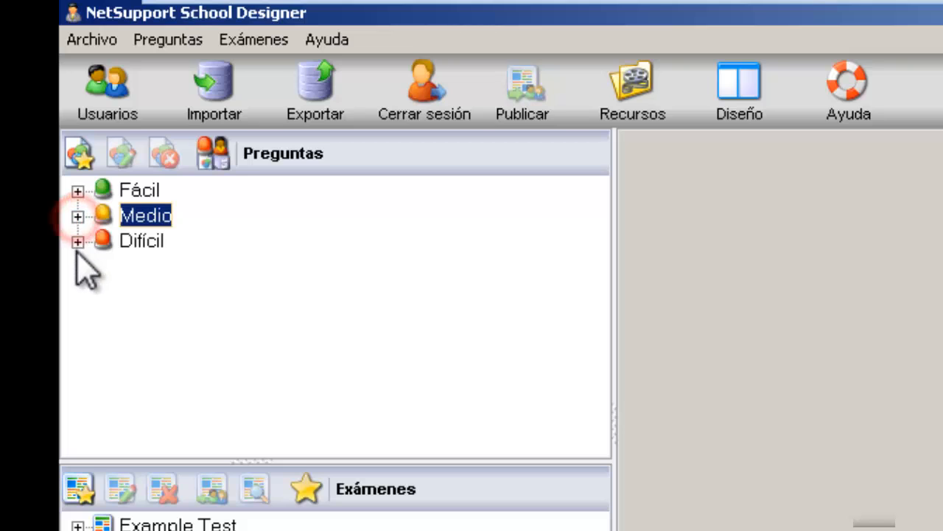
pyautogui.click(76, 242)
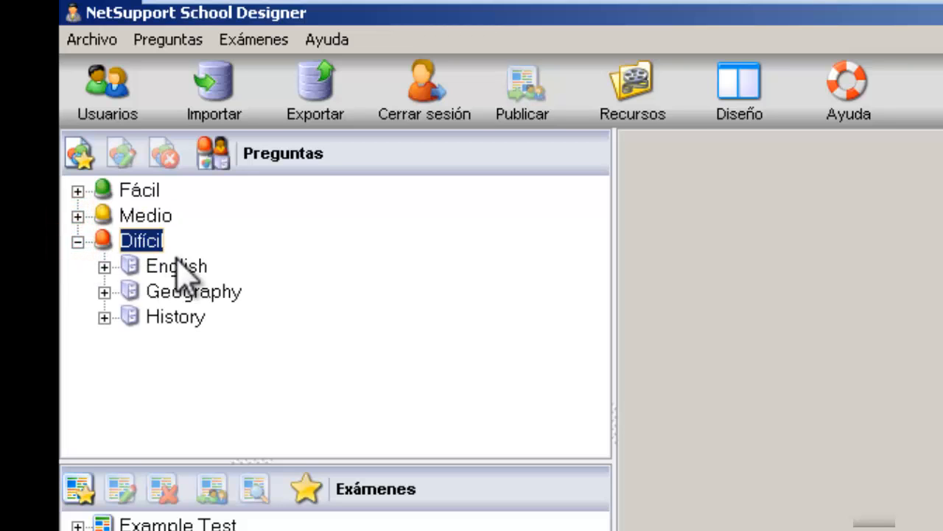
pyautogui.click(105, 267)
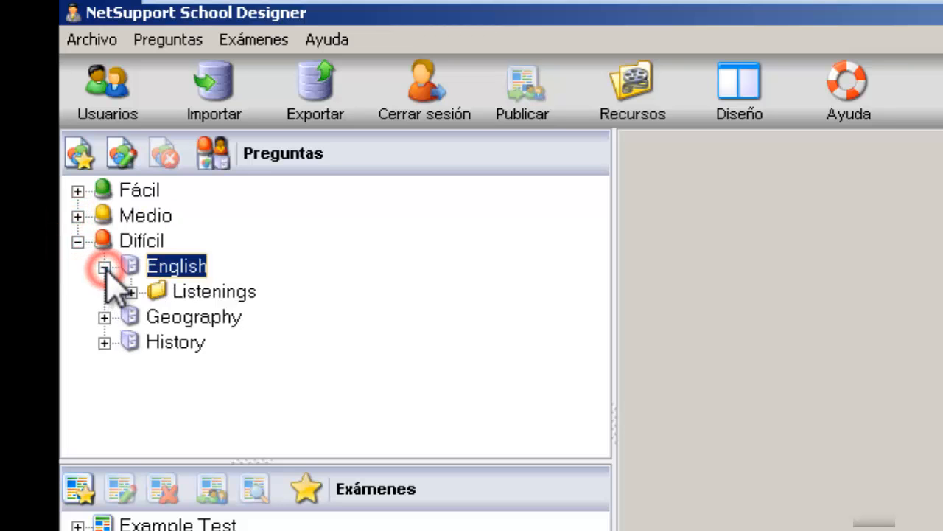
pyautogui.click(104, 267)
pyautogui.click(105, 267)
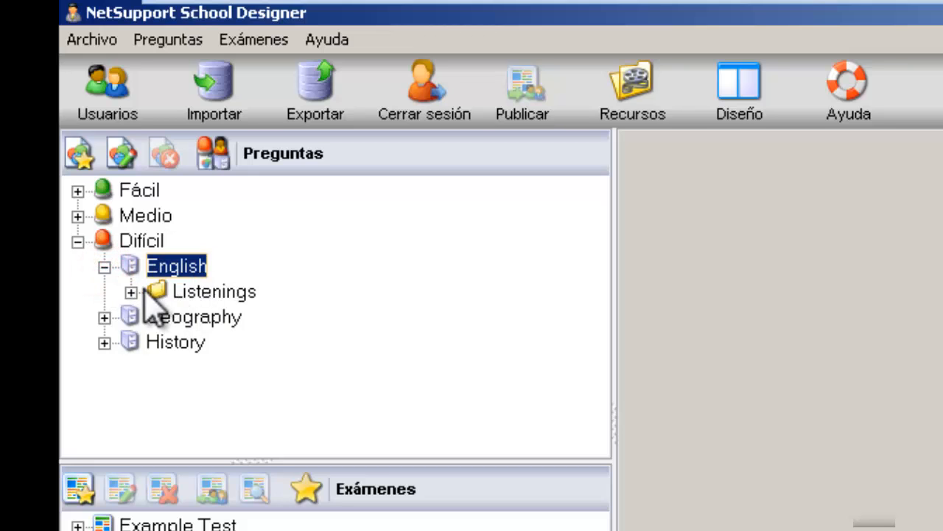
pyautogui.click(131, 293)
pyautogui.click(132, 293)
pyautogui.click(105, 267)
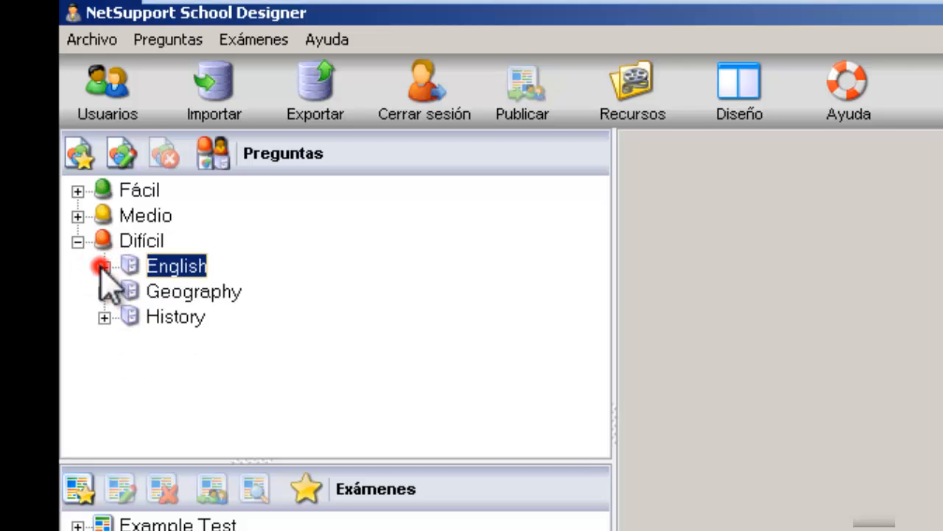
pyautogui.click(218, 165)
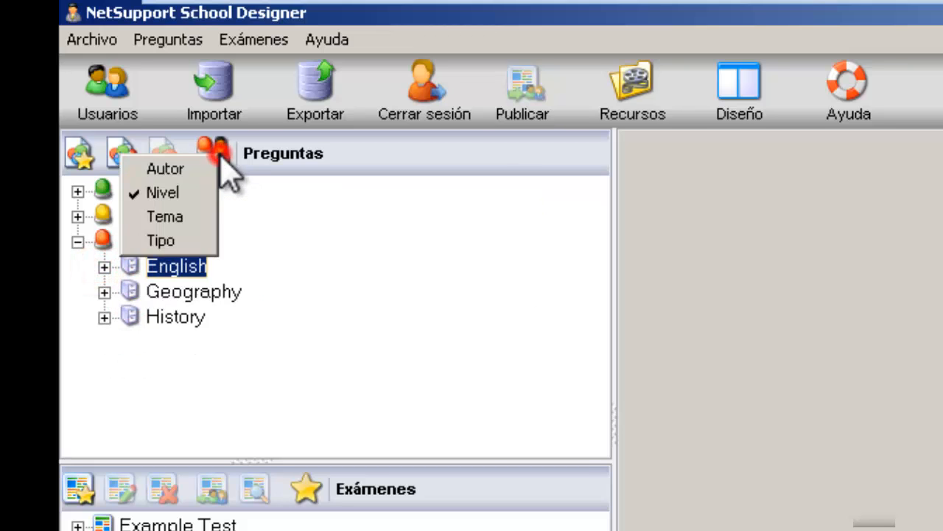
# Step: Sort the tree by Tema and inspect the English, General and Geography topics
pyautogui.click(187, 220)
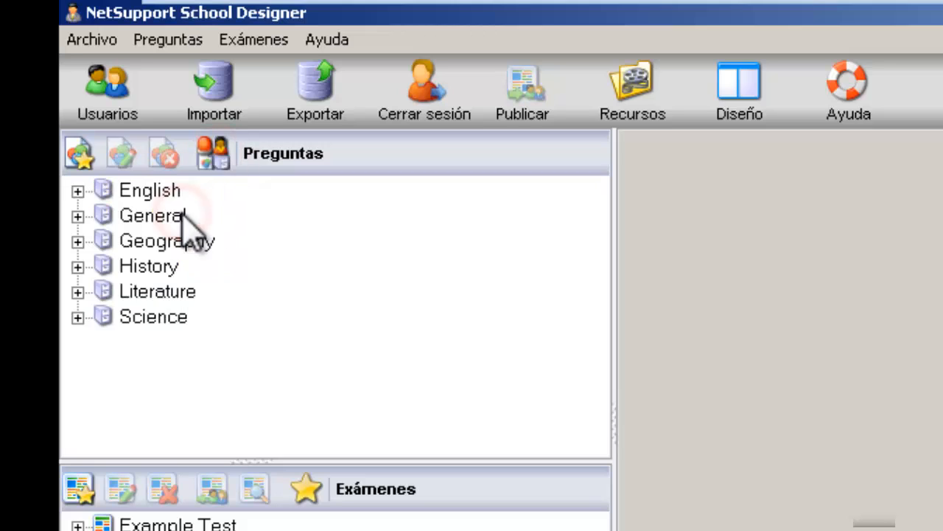
pyautogui.click(77, 191)
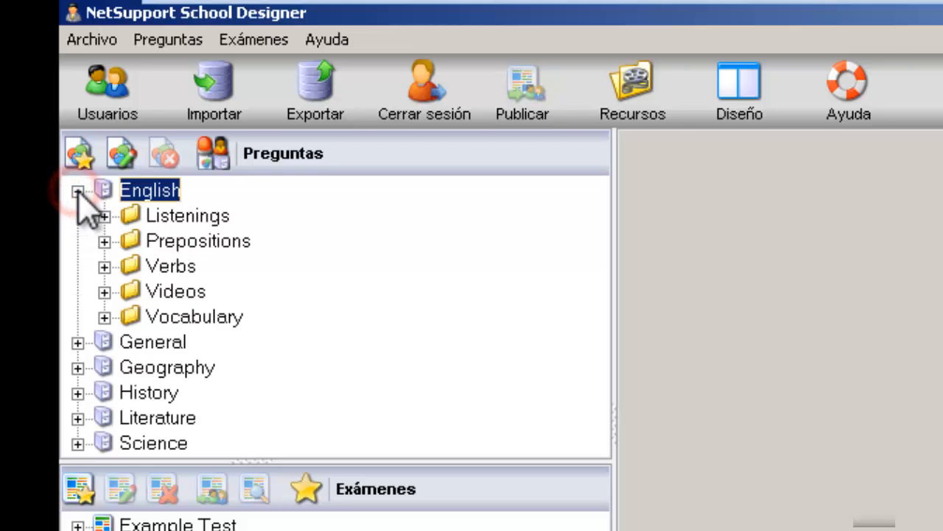
pyautogui.click(78, 191)
pyautogui.click(77, 216)
pyautogui.click(78, 216)
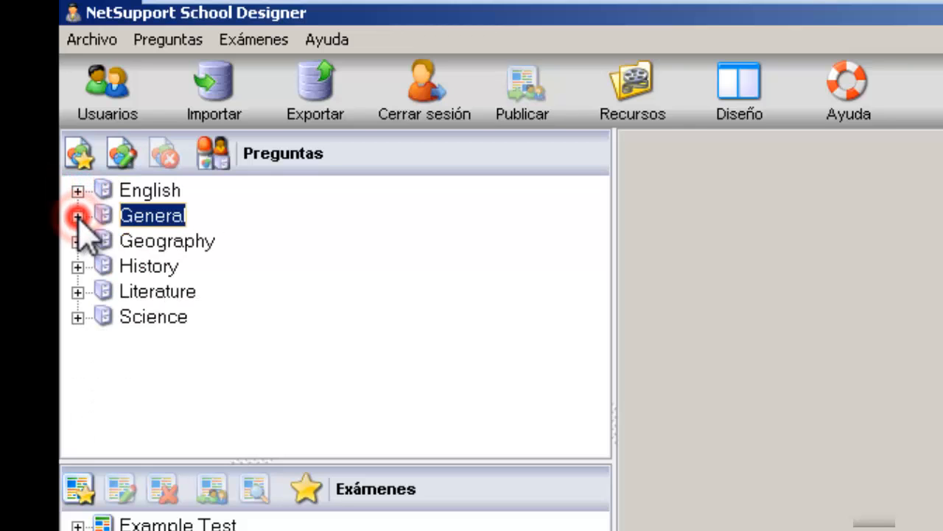
pyautogui.click(78, 241)
pyautogui.click(77, 241)
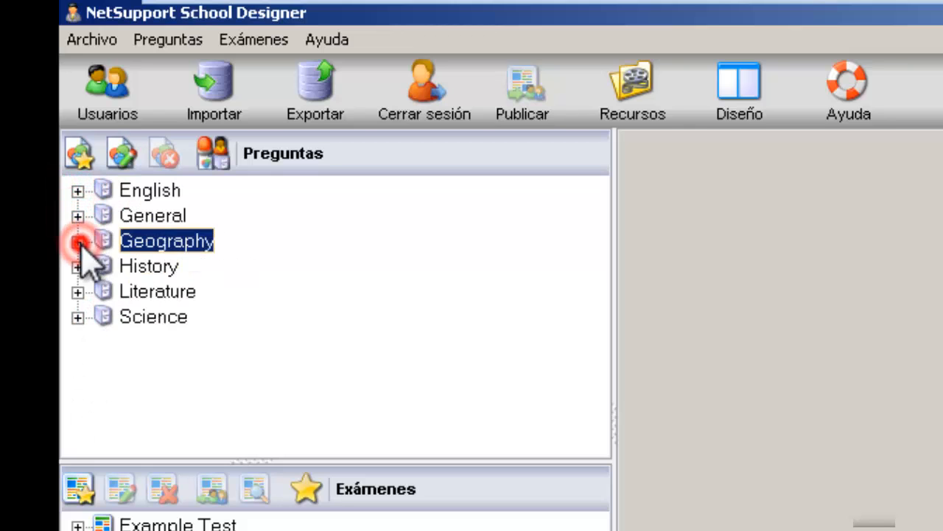
pyautogui.click(214, 153)
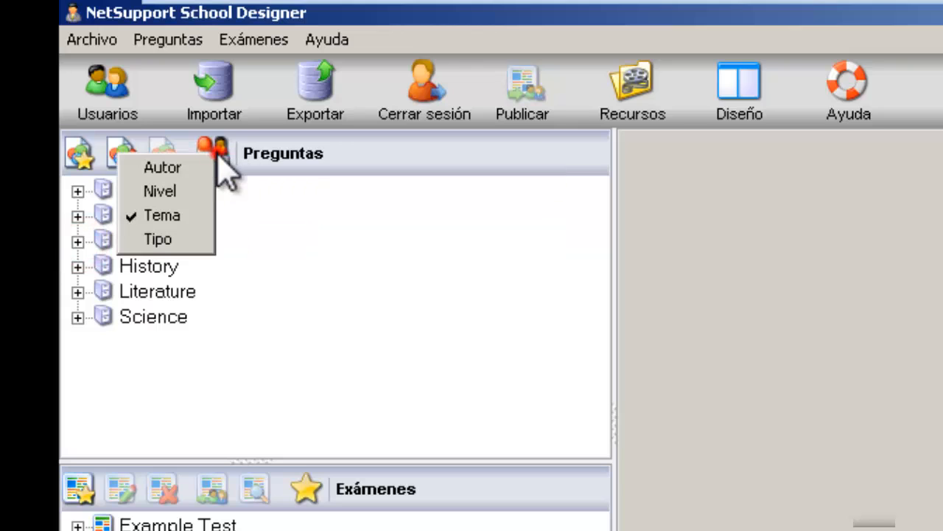
# Step: Sort the tree by Tipo and select each question type, Arrastrar & soltar texto through Verdadero o falso múltiple
pyautogui.click(185, 241)
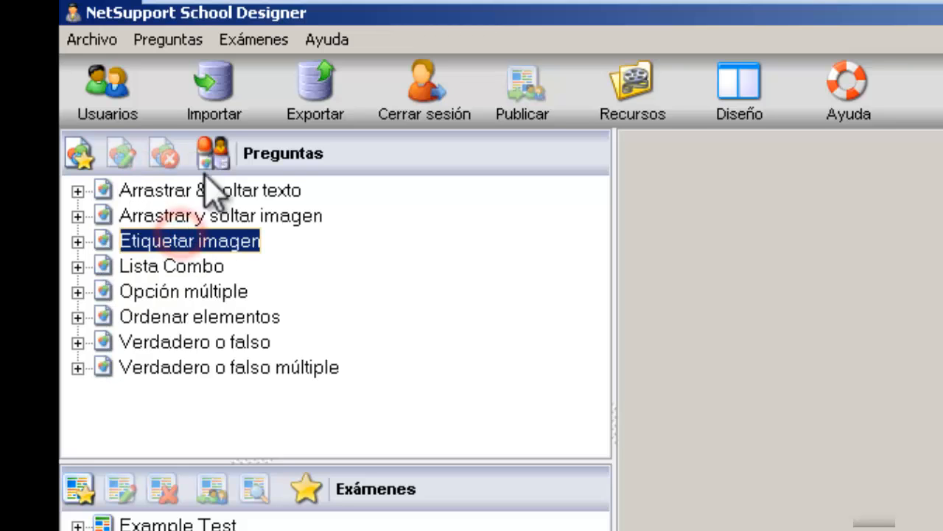
pyautogui.click(176, 193)
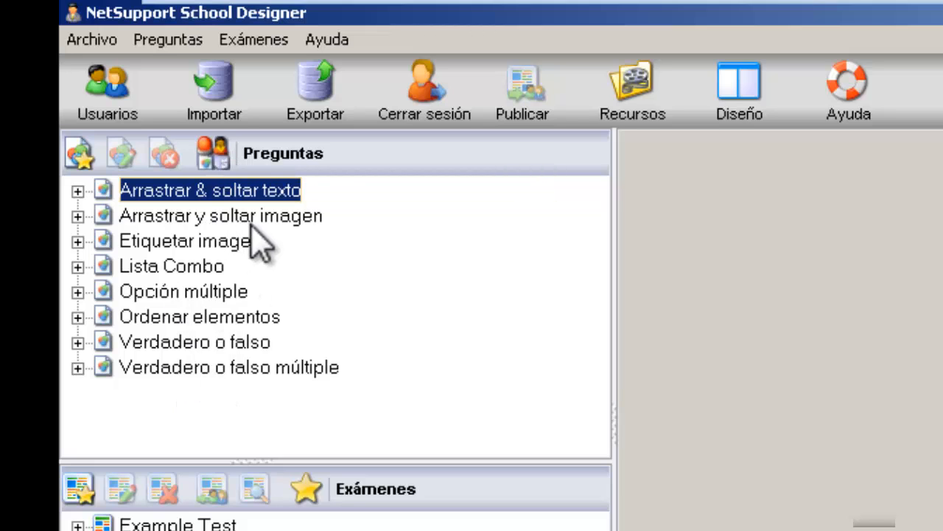
pyautogui.click(196, 217)
pyautogui.click(198, 241)
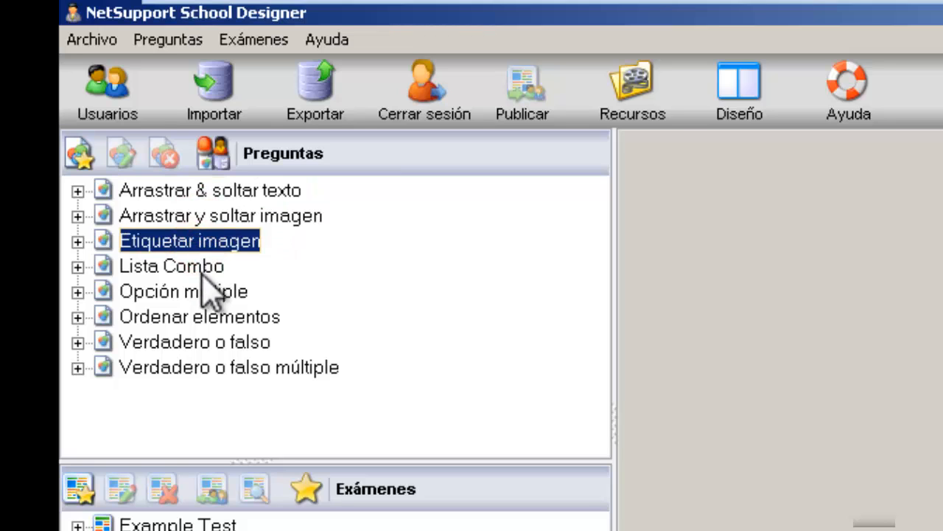
pyautogui.click(202, 269)
pyautogui.click(202, 293)
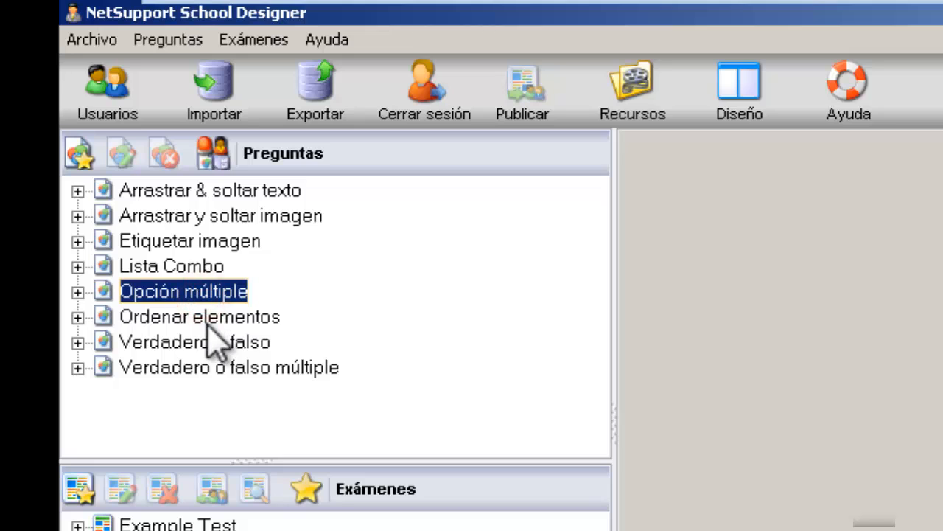
pyautogui.click(206, 317)
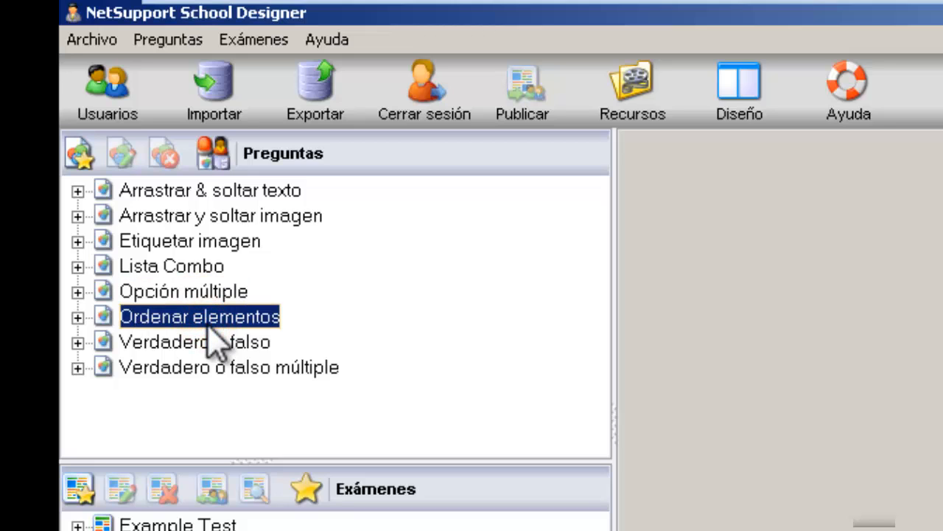
pyautogui.click(216, 342)
pyautogui.click(223, 367)
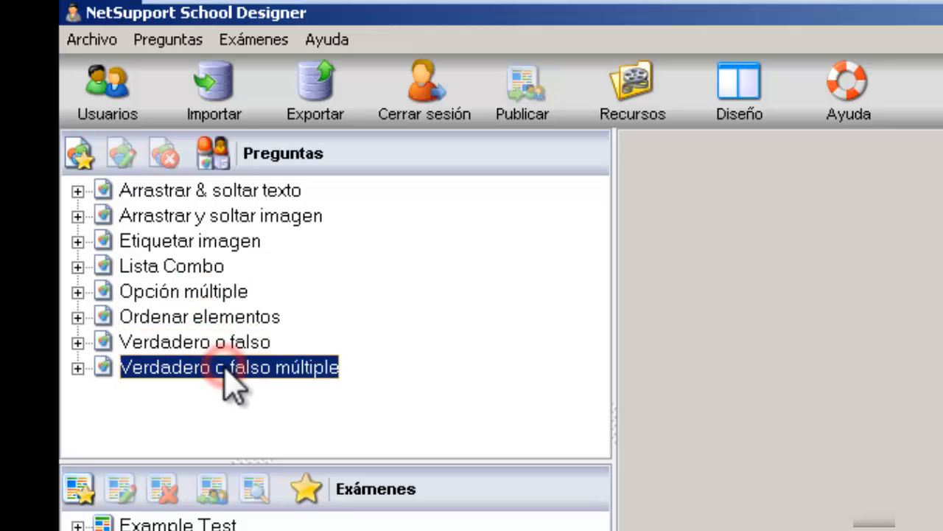